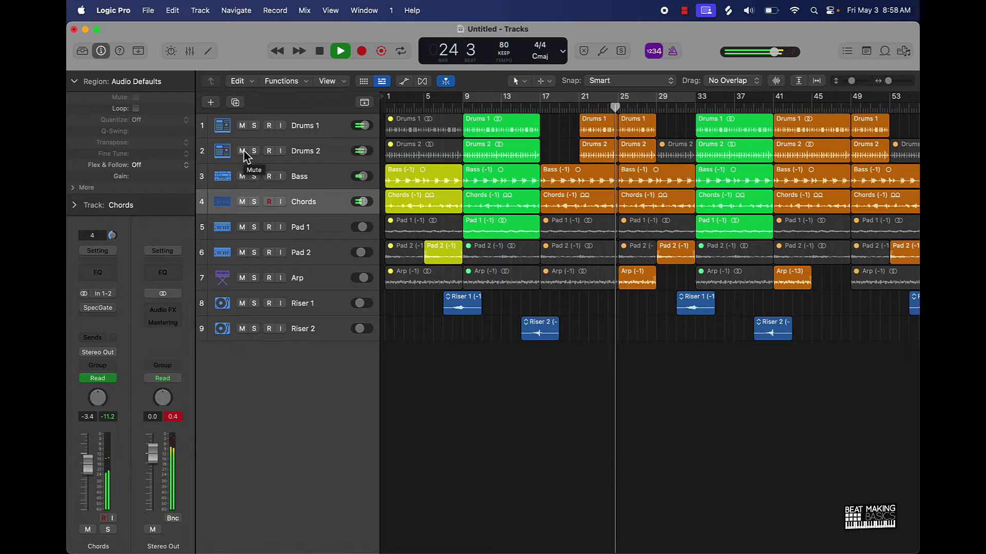
Listen to the playing arrangement with the Drums 1 and Drums 2 tracks muted, and unmute both tracks again.
drag(244, 150, 246, 127)
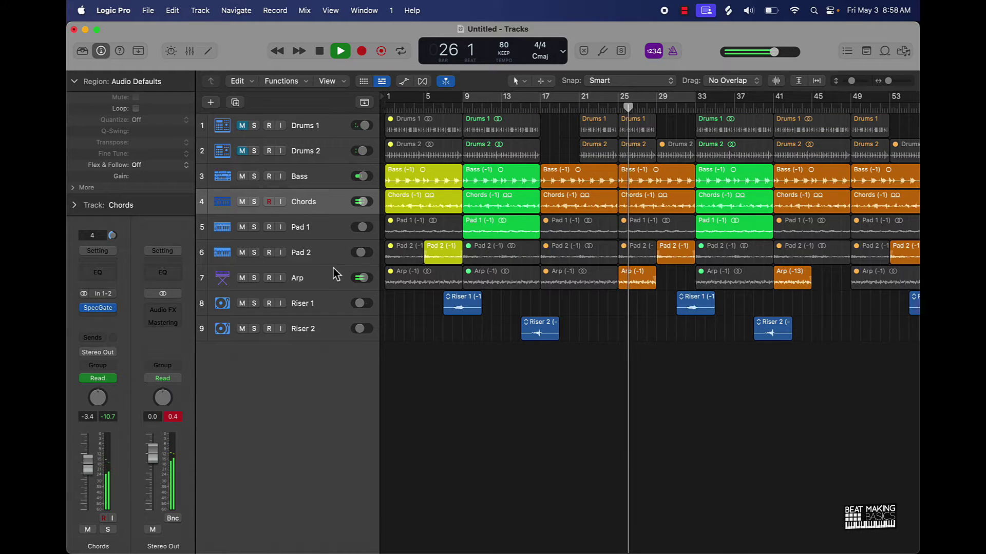
mouse_move(362, 278)
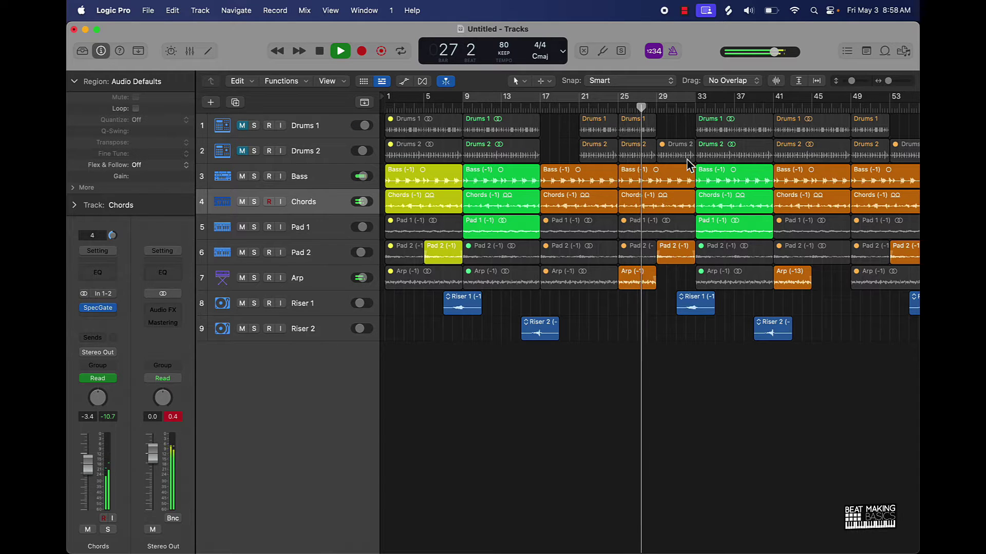
click(242, 126)
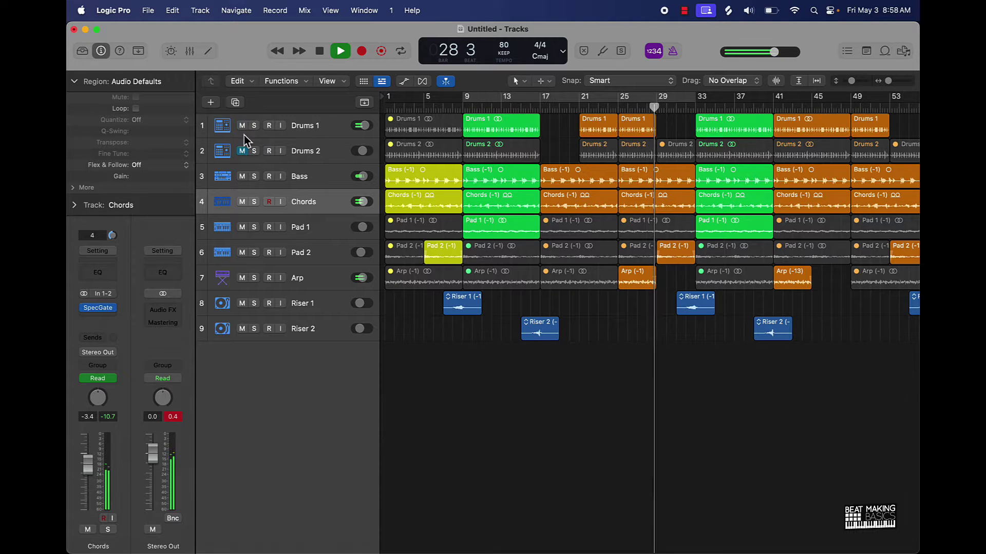
click(243, 151)
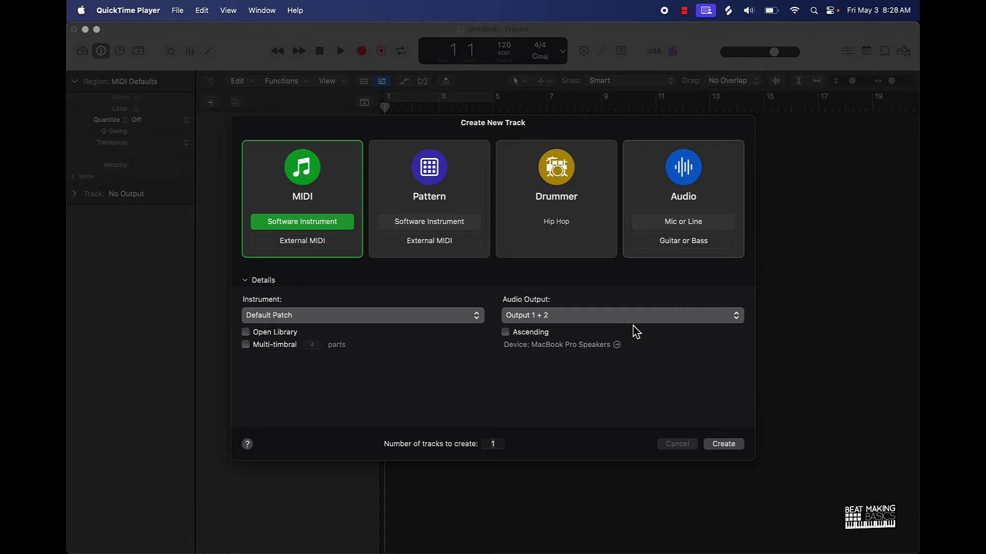
Create one new audio track of the Mic or Line type with Input 1 and Output 1 + 2.
click(679, 179)
click(679, 180)
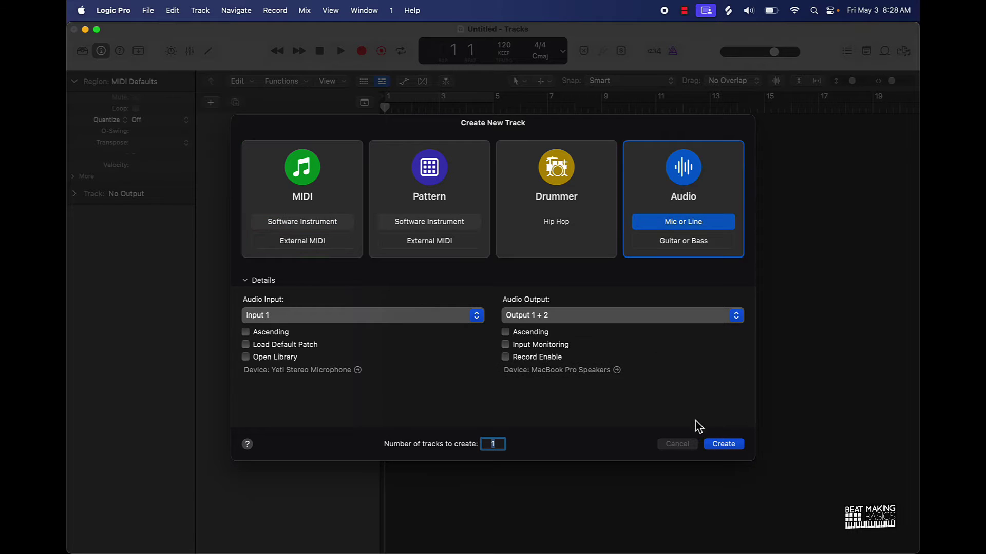
click(723, 444)
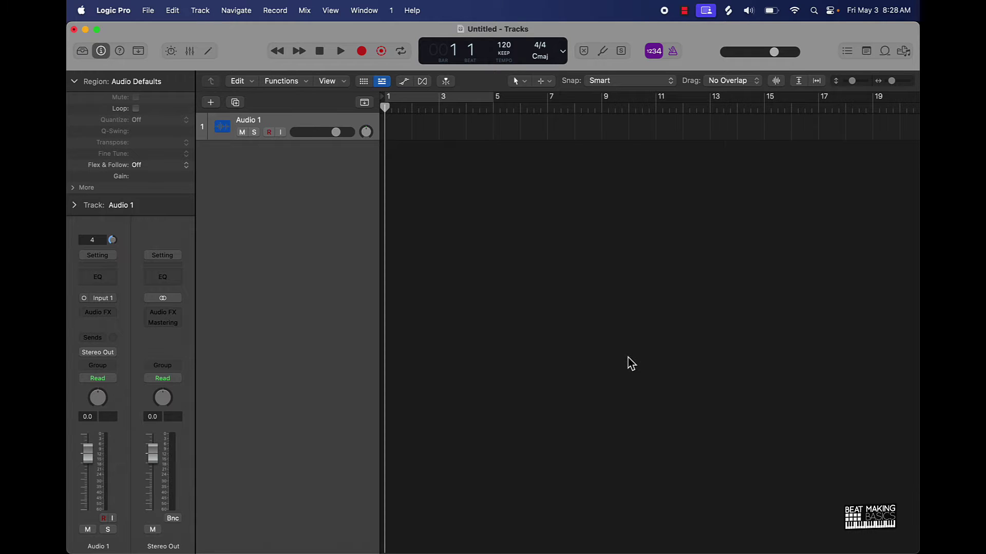
Show the Apple Loops browser, clear its existing search term and look through the full list of loops.
click(884, 54)
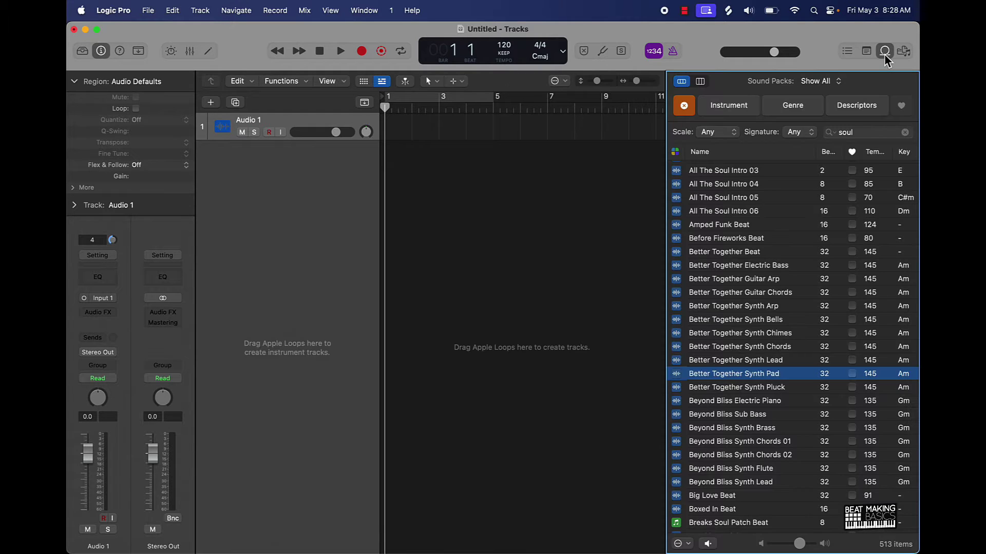
click(904, 132)
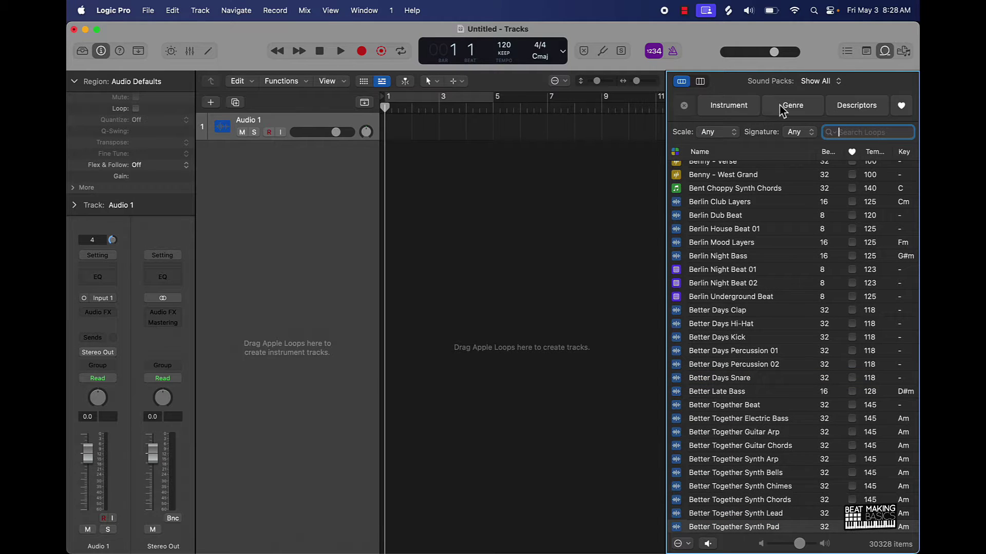
scroll(847, 263, down, 10)
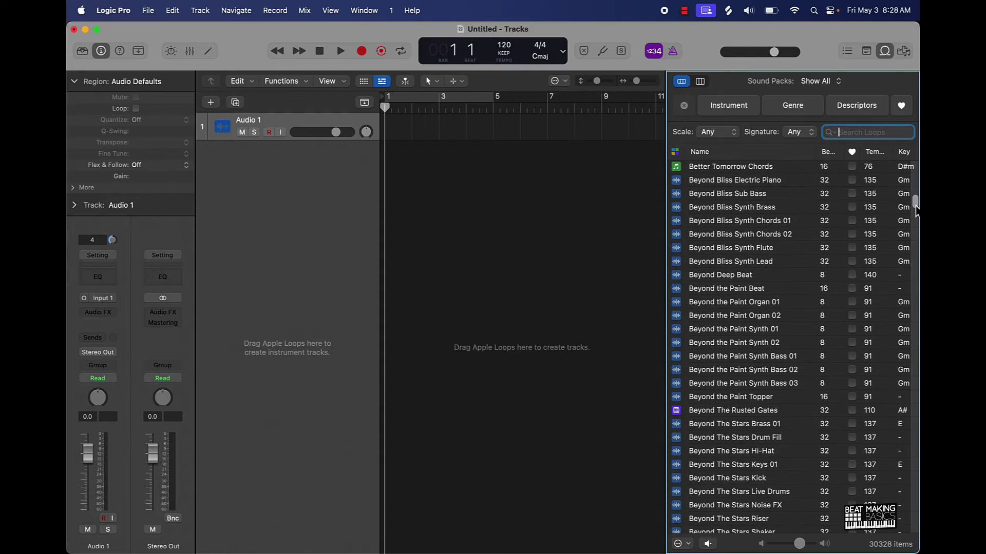
drag(916, 193, 915, 526)
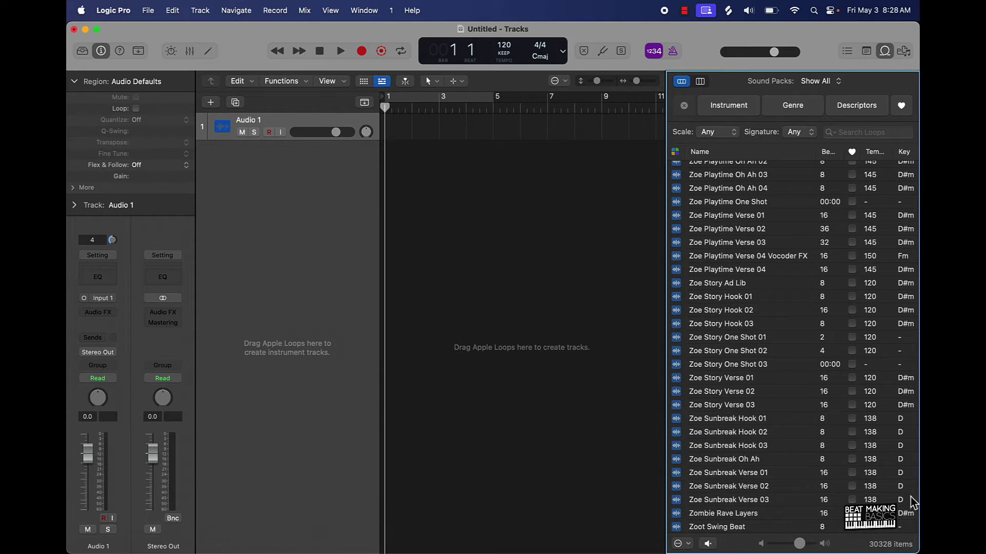
scroll(819, 242, up, 5)
scroll(820, 241, up, 15)
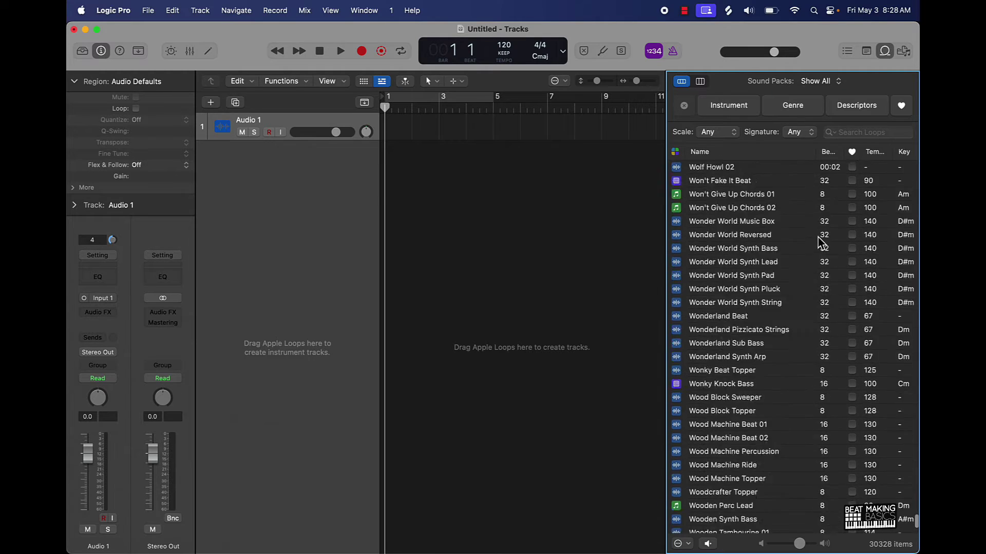
Examine the loop browser's descriptor, genre and instrument filter categories.
click(870, 133)
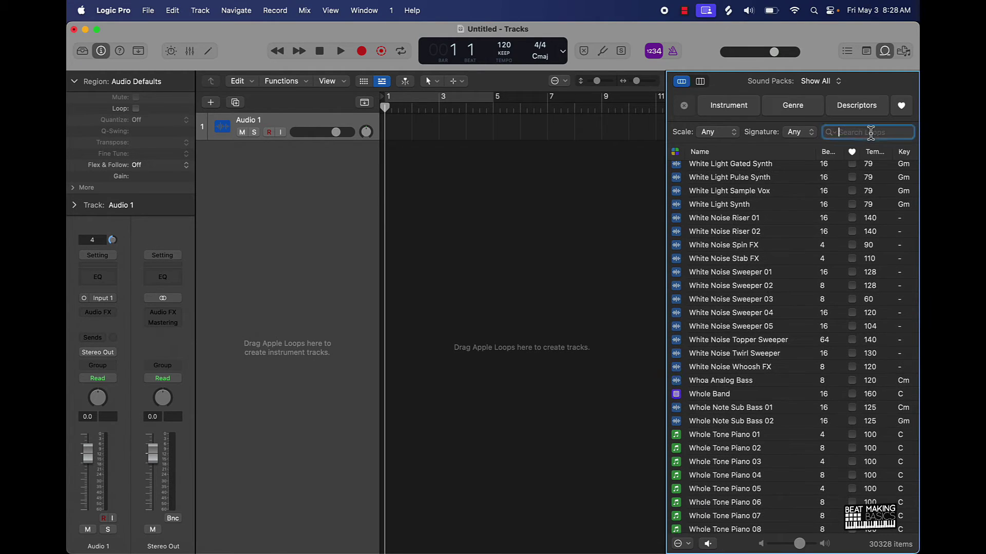
click(867, 112)
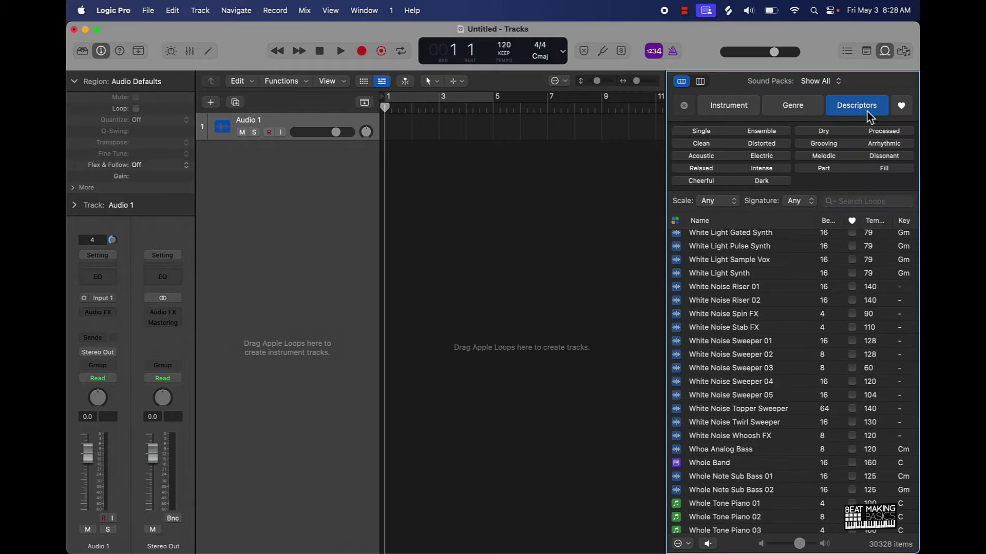
click(793, 117)
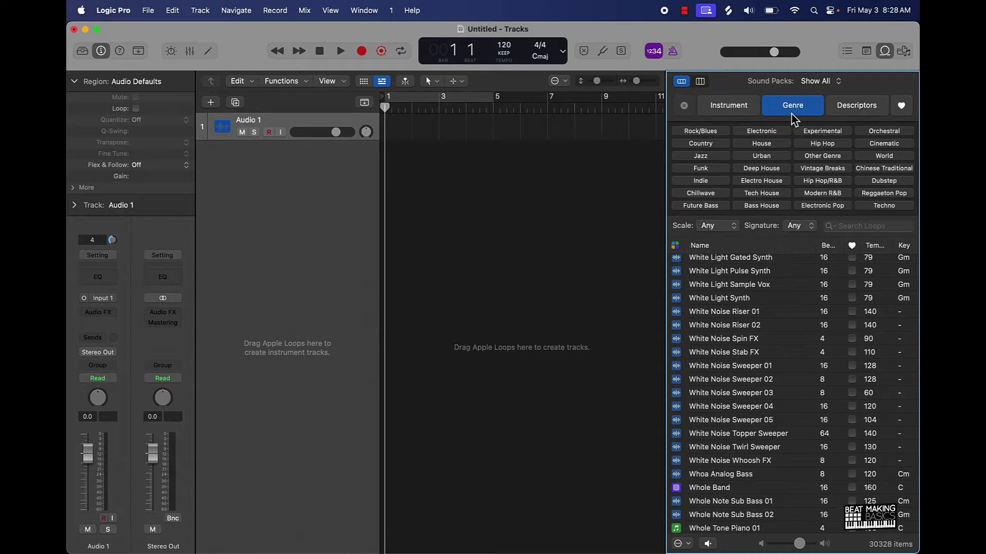
click(750, 110)
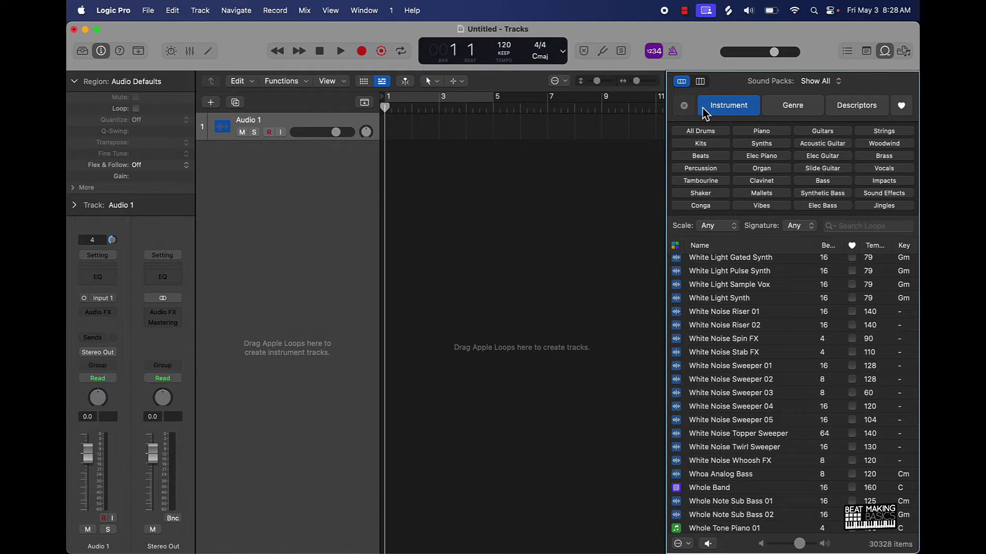
click(726, 110)
Search the loop library for "soul" and look through the matching loops.
click(861, 134)
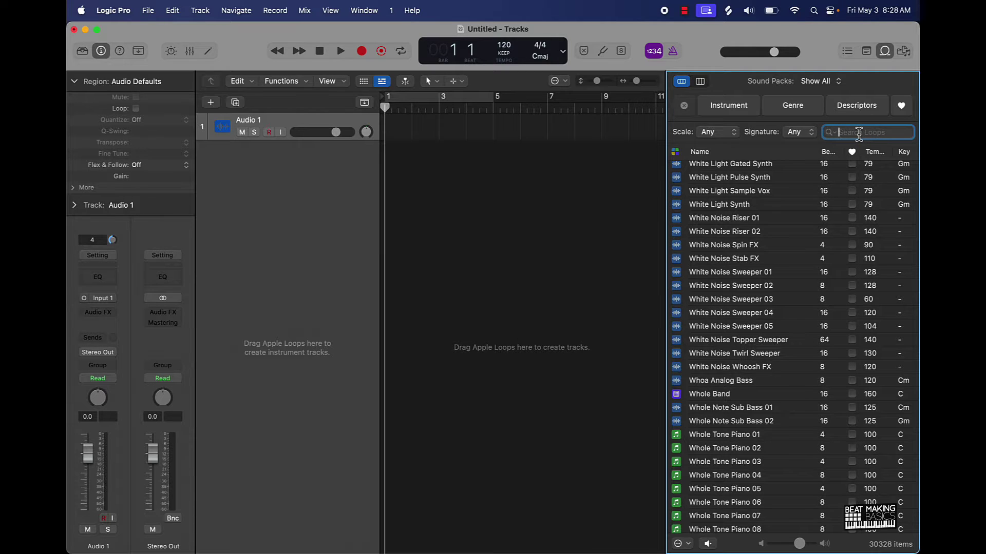
text(soul)
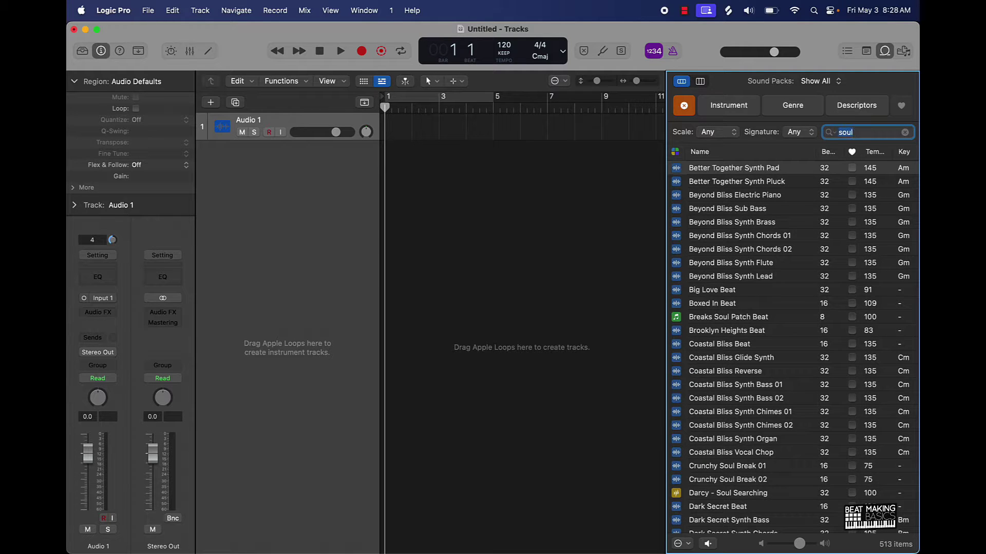
scroll(781, 232, down, 15)
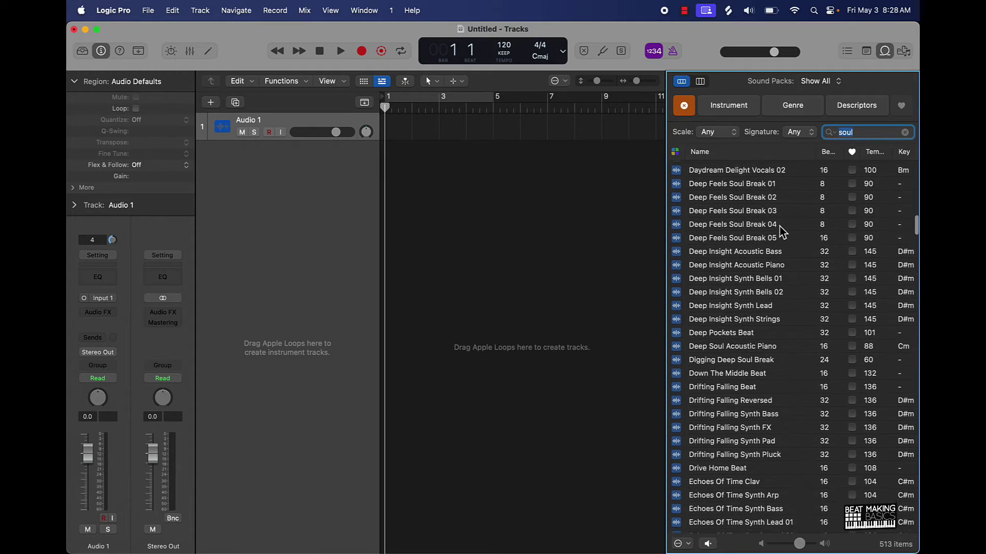
scroll(781, 228, up, 20)
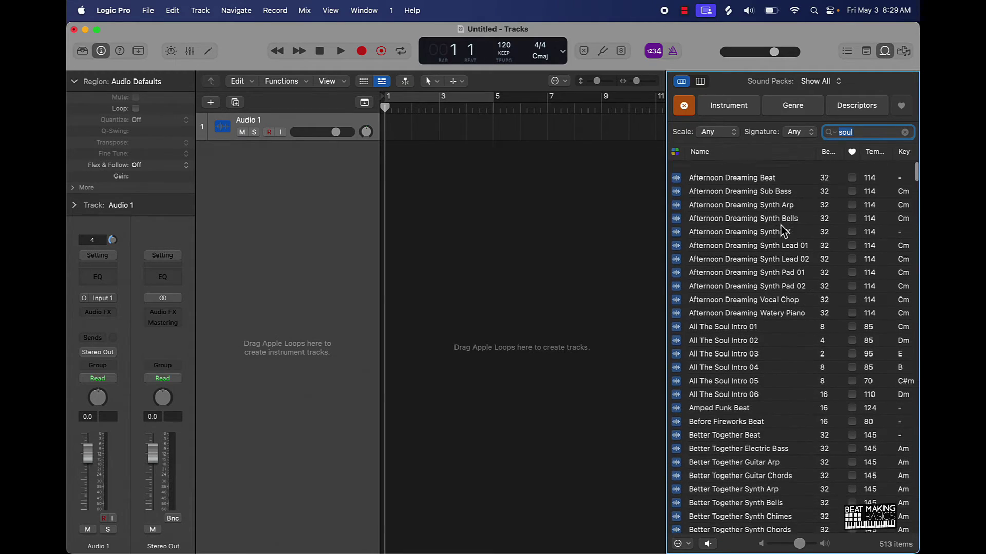
Try filtering the soul loops by the Hip Hop genre and clear that filter again.
click(791, 107)
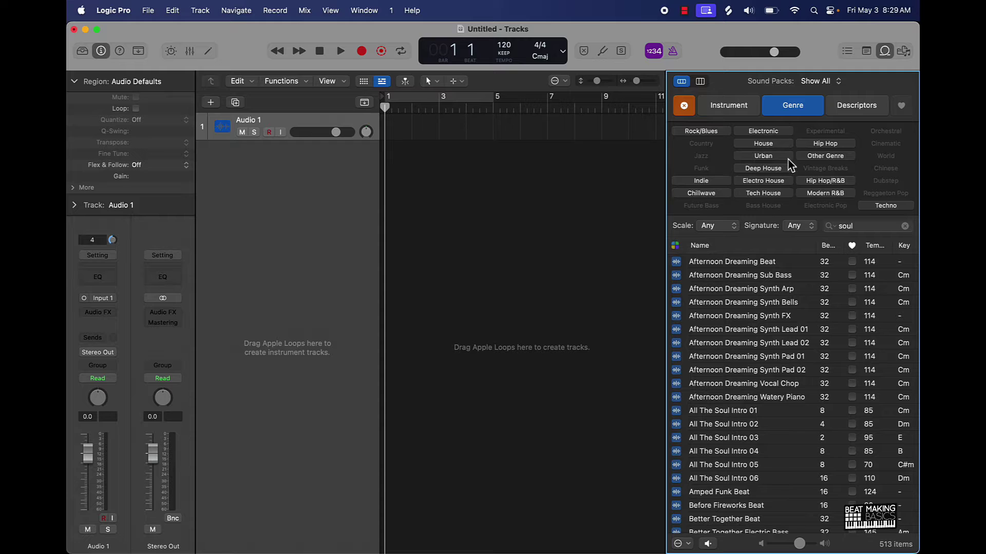
click(819, 145)
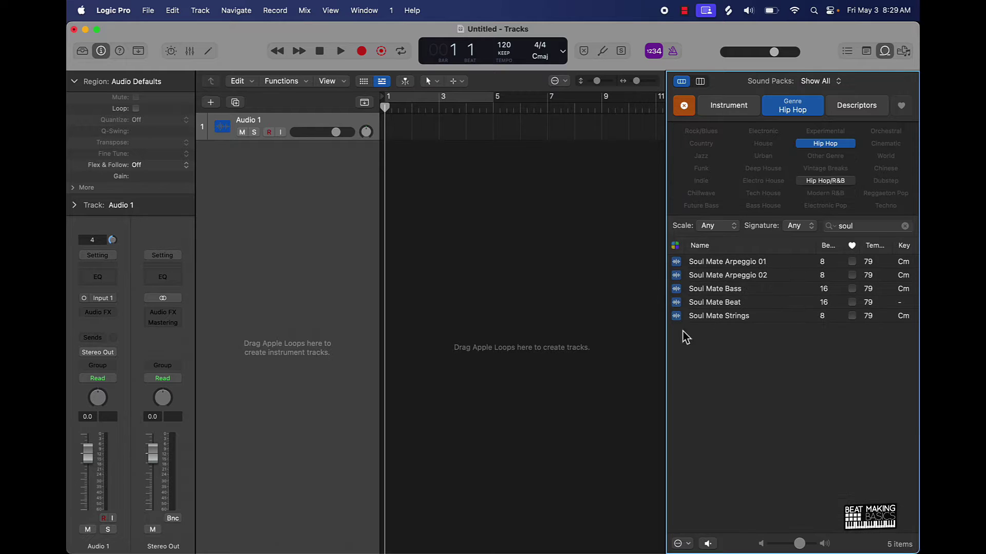
click(819, 145)
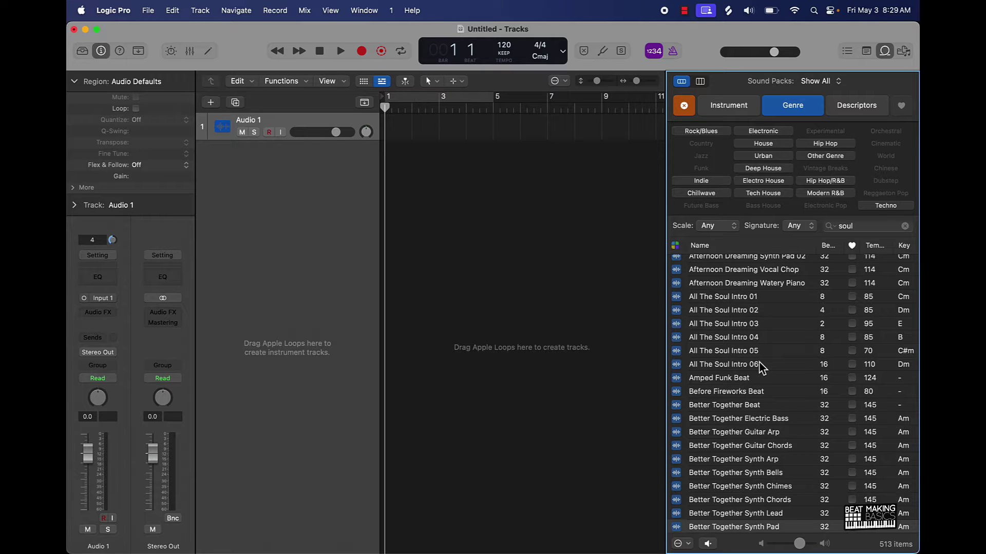
Preview the Before Fireworks Beat loop and add it at bar 1 on a new track, using its 80 BPM tempo.
click(744, 400)
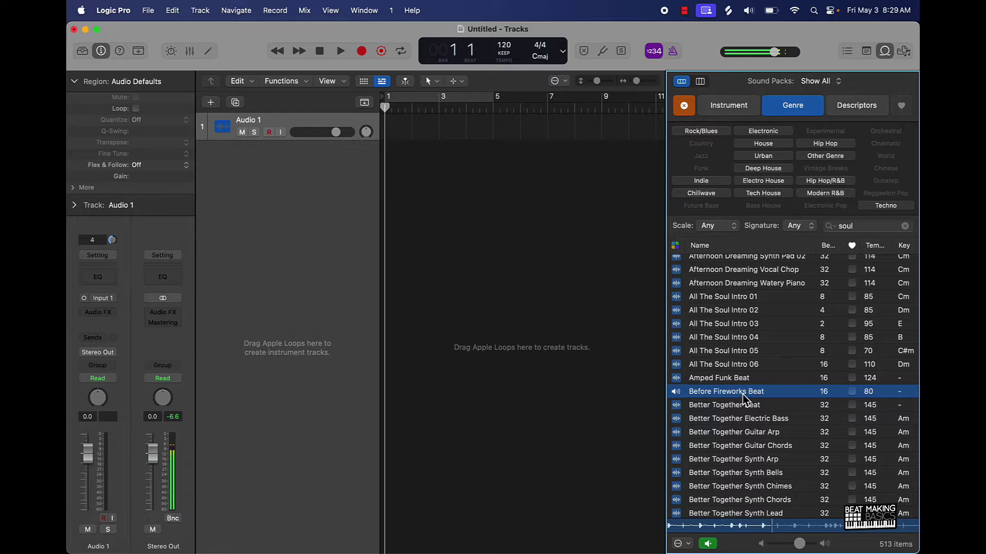
click(742, 394)
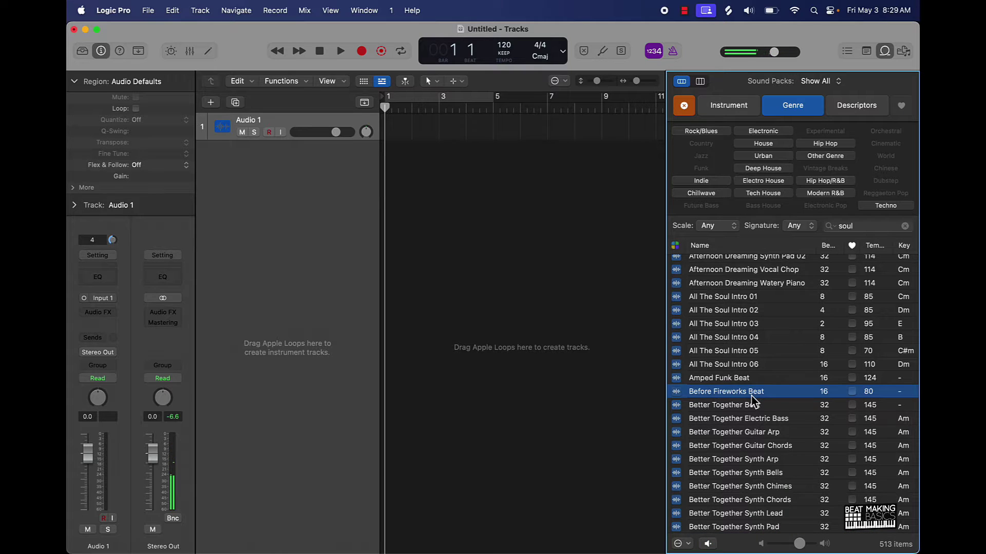
drag(752, 401, 387, 211)
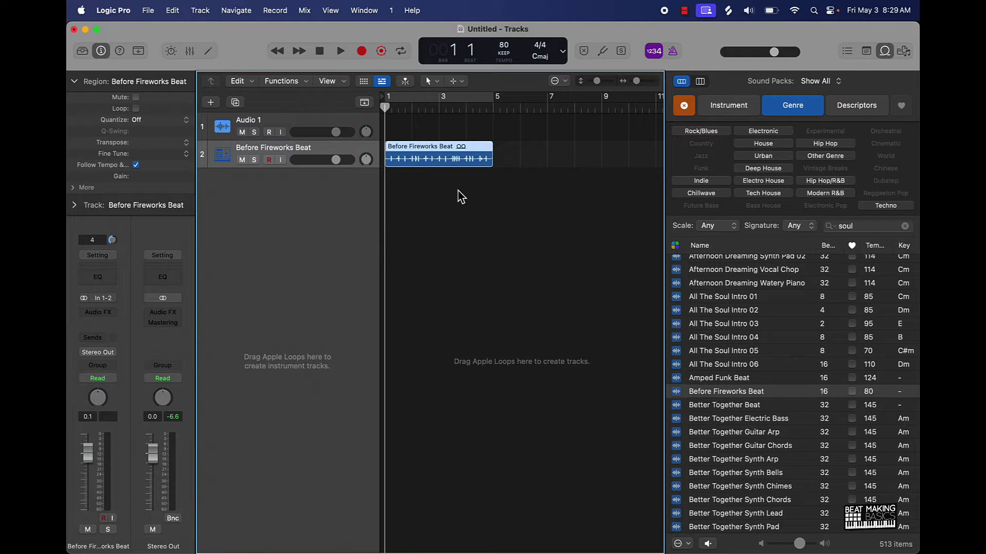
Repeat the Before Fireworks Beat region once so that the copy runs from bar 5 to bar 9.
drag(431, 149, 431, 148)
key(super+r)
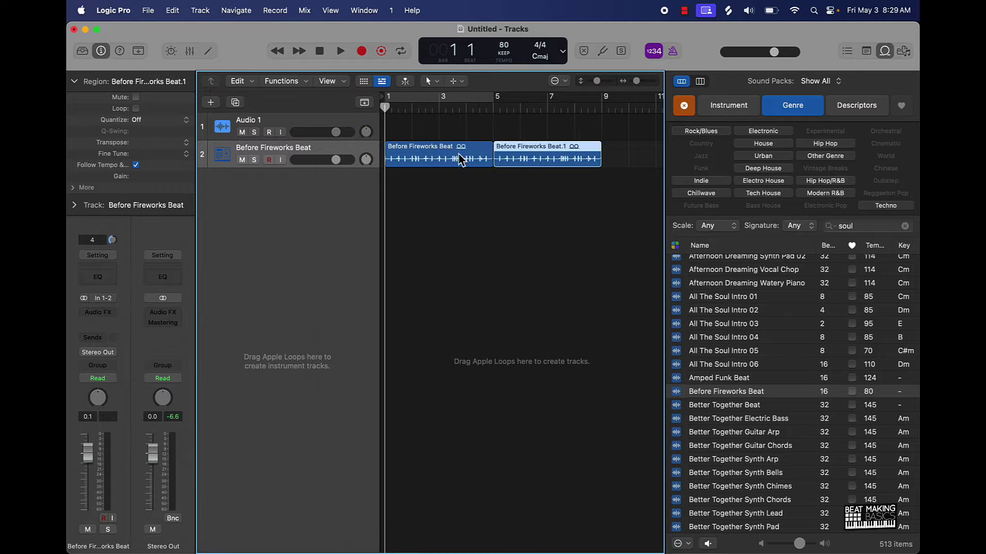
click(482, 185)
Turn on the cycle range, extend it to cover bars 1 to 9, and play back the drum loop briefly.
click(485, 99)
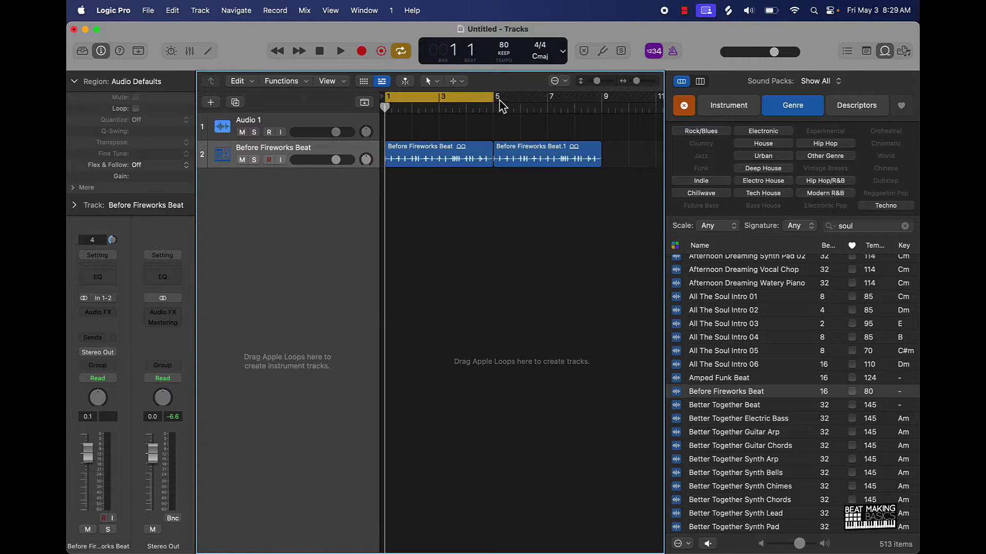
drag(495, 99, 601, 103)
key(space)
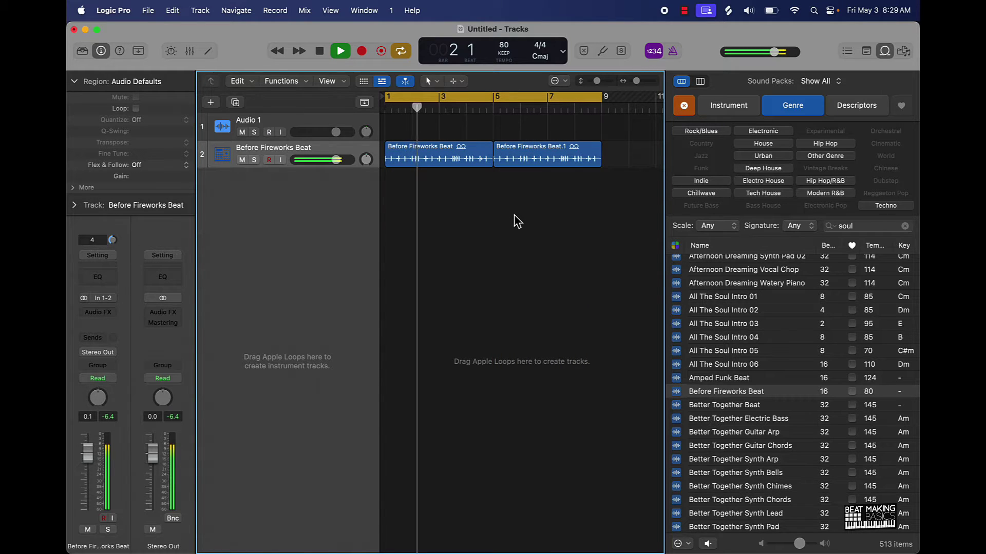
key(space)
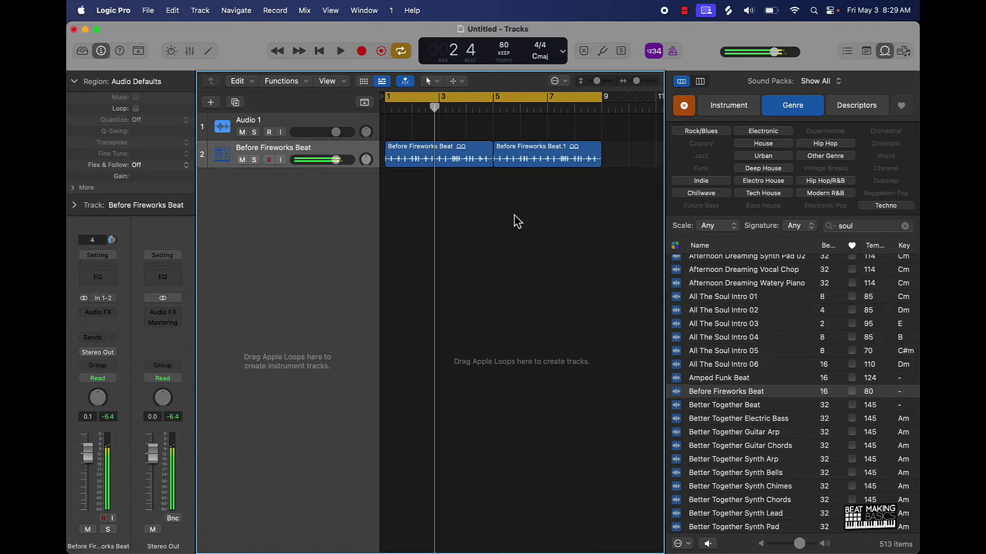
Preview the Beyond Bliss Synth Chords 02, Beyond Bliss Synth Flute and Coastal Bliss Glide Synth loops.
scroll(851, 378, down, 10)
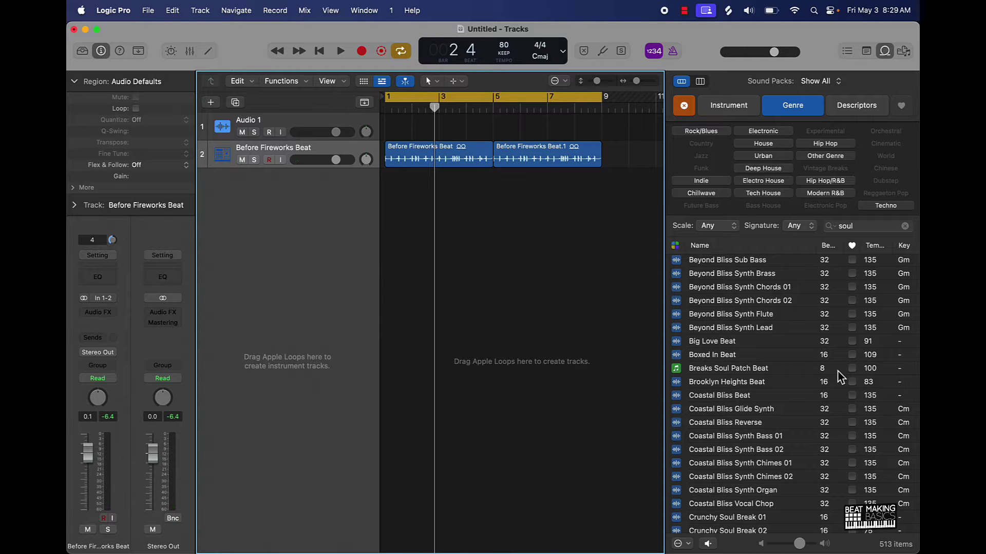
click(729, 301)
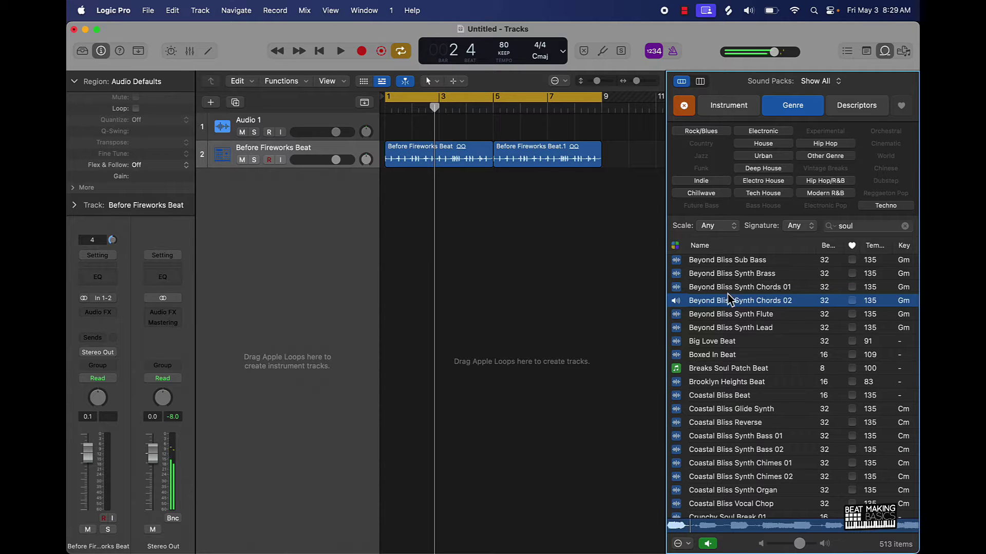
click(726, 315)
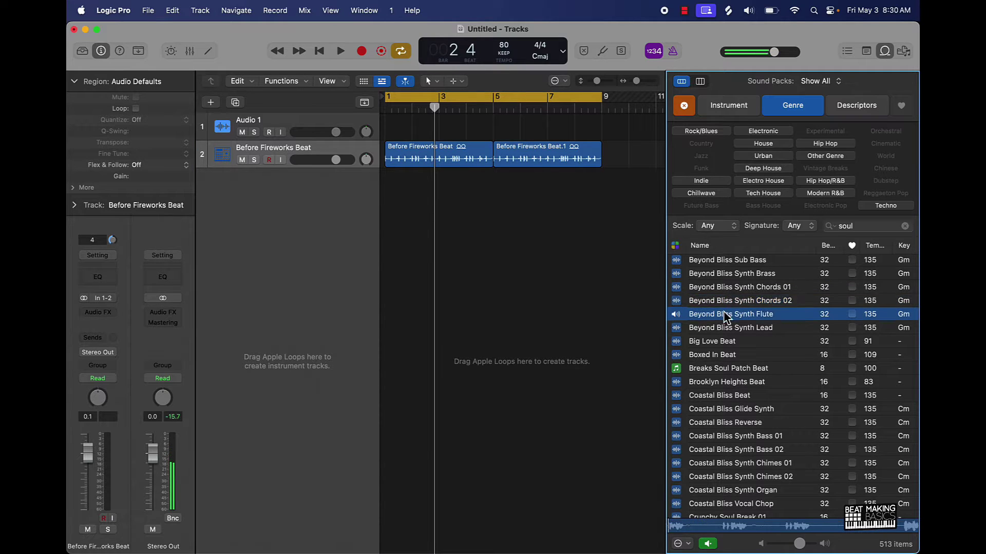
click(739, 408)
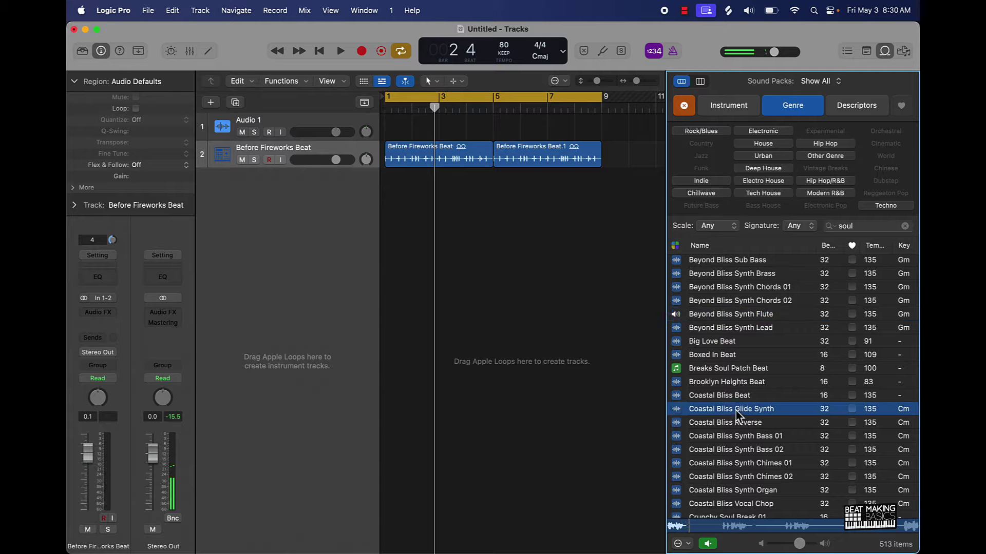
Preview the Coastal Bliss Reverse loop and add it at bar 1 on a new track below the drum loop.
scroll(744, 398, down, 2)
click(744, 374)
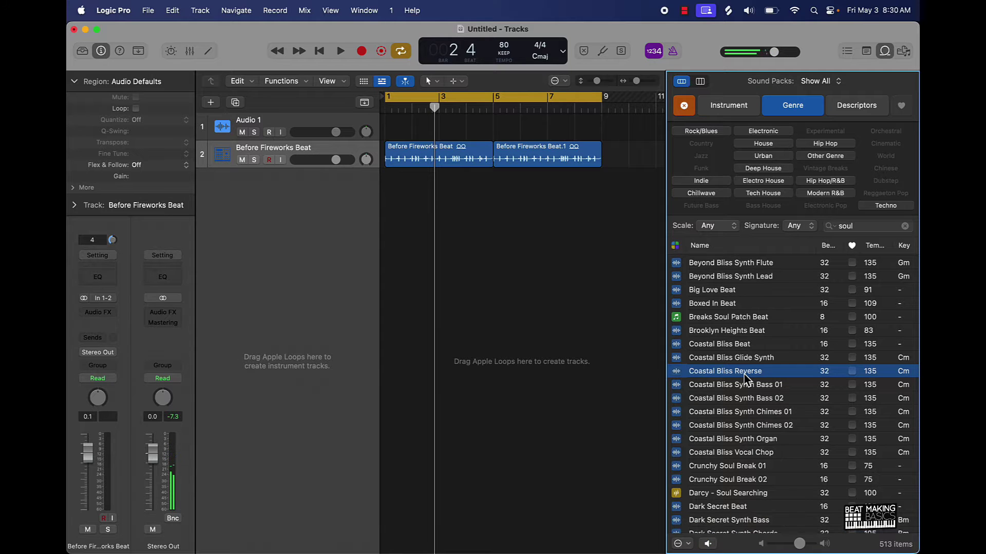
drag(745, 380, 384, 201)
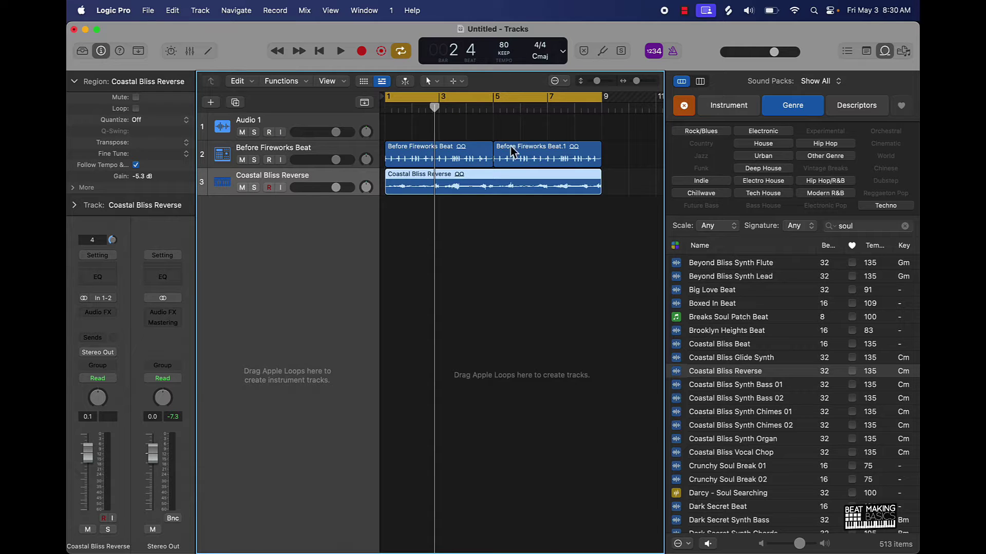
Hide the loop browser and briefly show the Flex controls on the tracks.
click(578, 307)
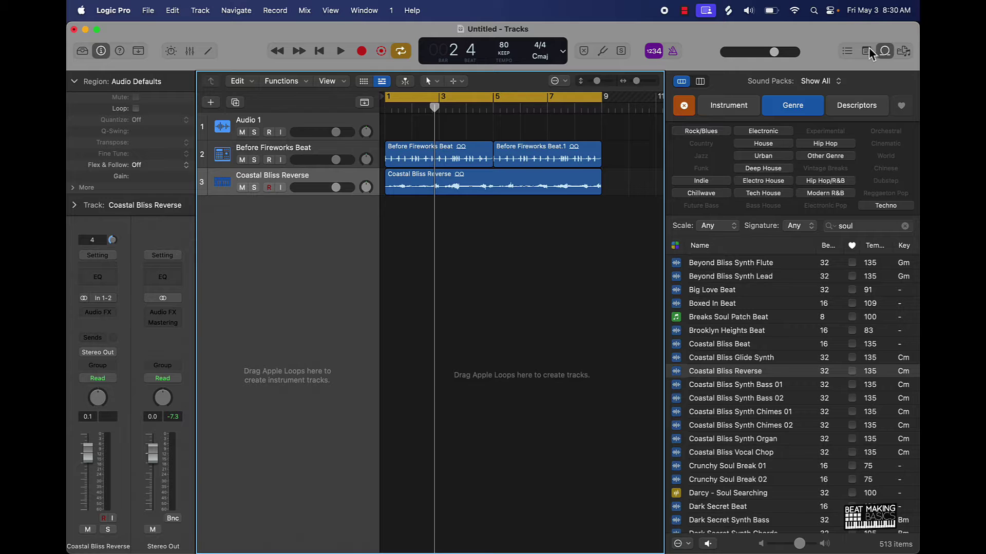
click(885, 52)
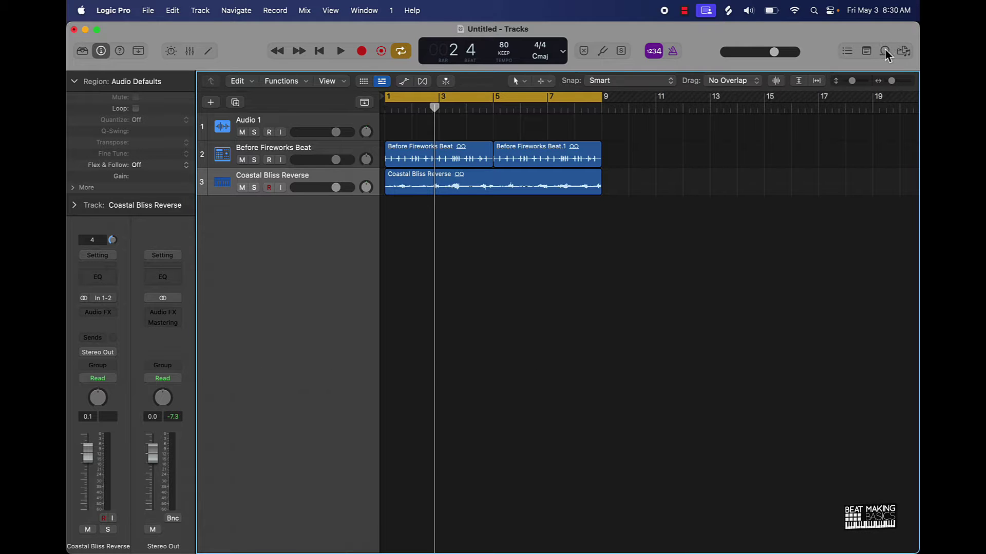
click(423, 83)
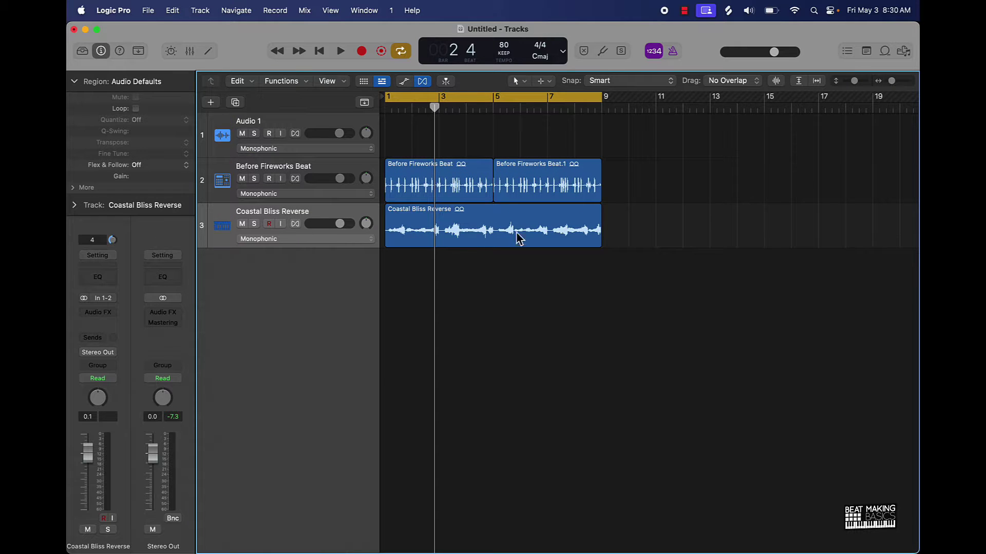
click(423, 82)
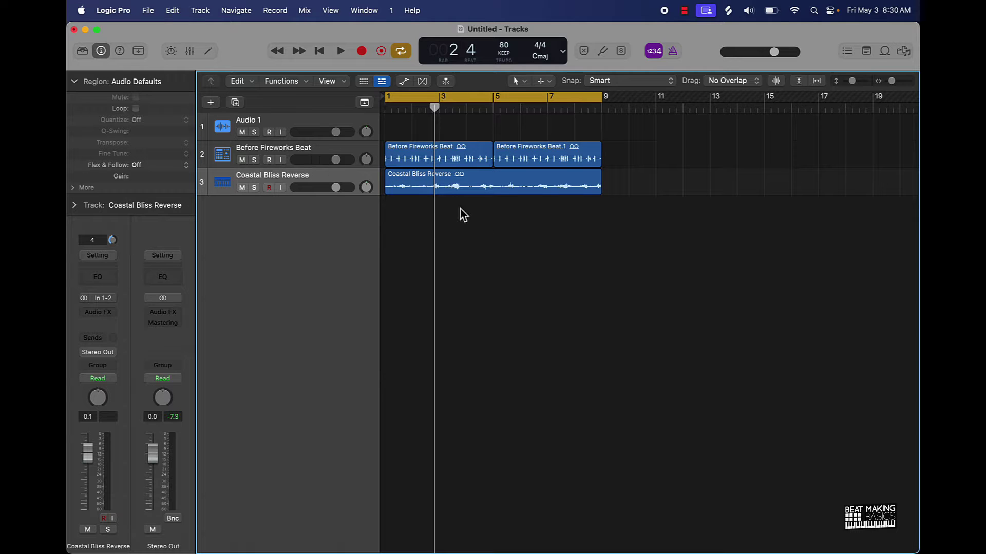
Play back the drum loop together with the Coastal Bliss Reverse loop from the start.
key(Return)
key(space)
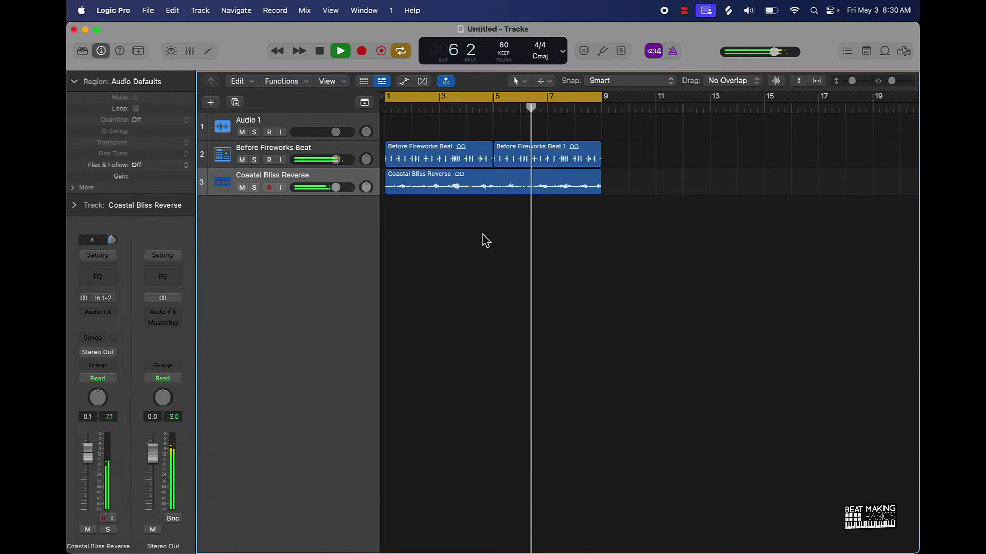
key(space)
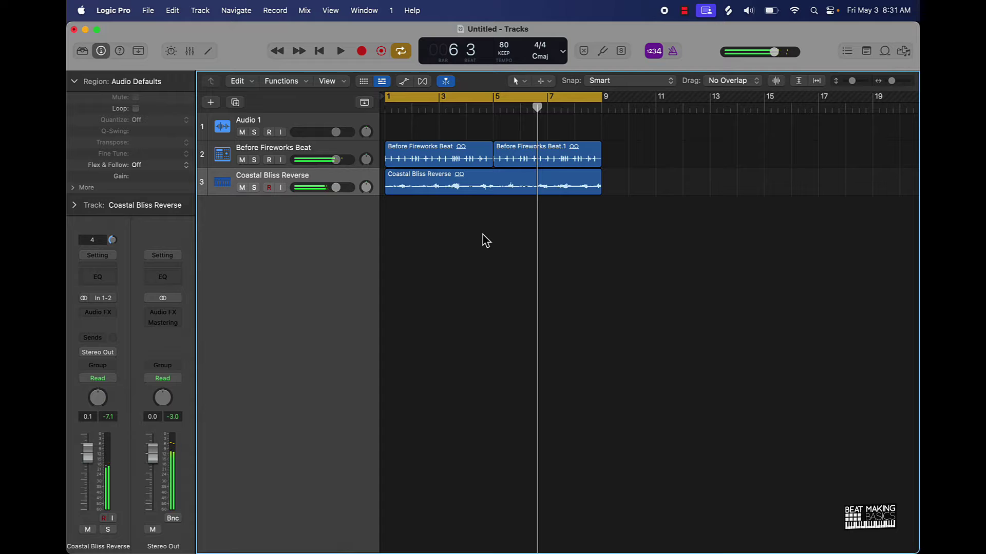
Preview the Dark Skies Synth Bass and Daydream Delight Sub Bass loops, and add the Daydream Delight Sub Bass at bar 1 on a new track.
click(883, 53)
scroll(755, 297, down, 5)
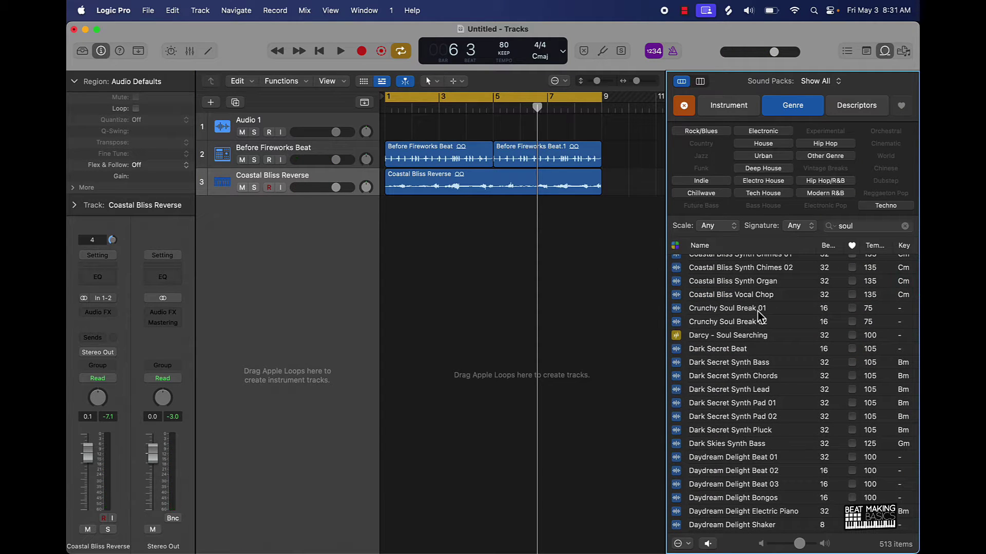
scroll(761, 315, down, 3)
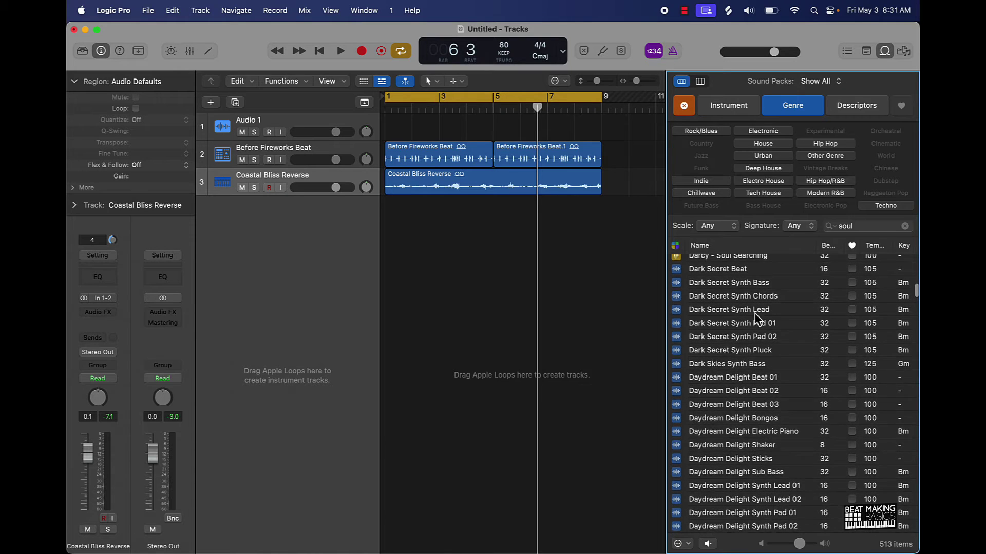
click(758, 362)
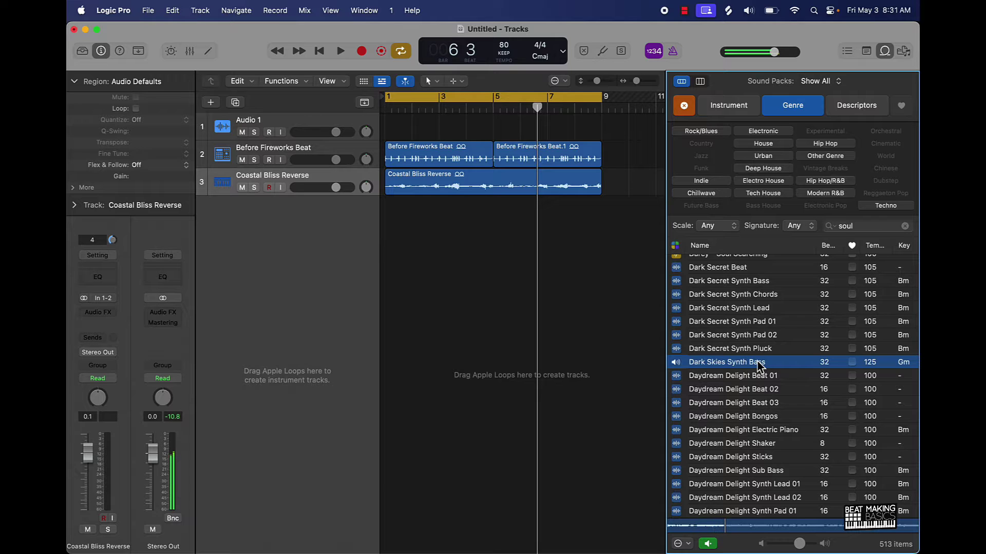
click(760, 471)
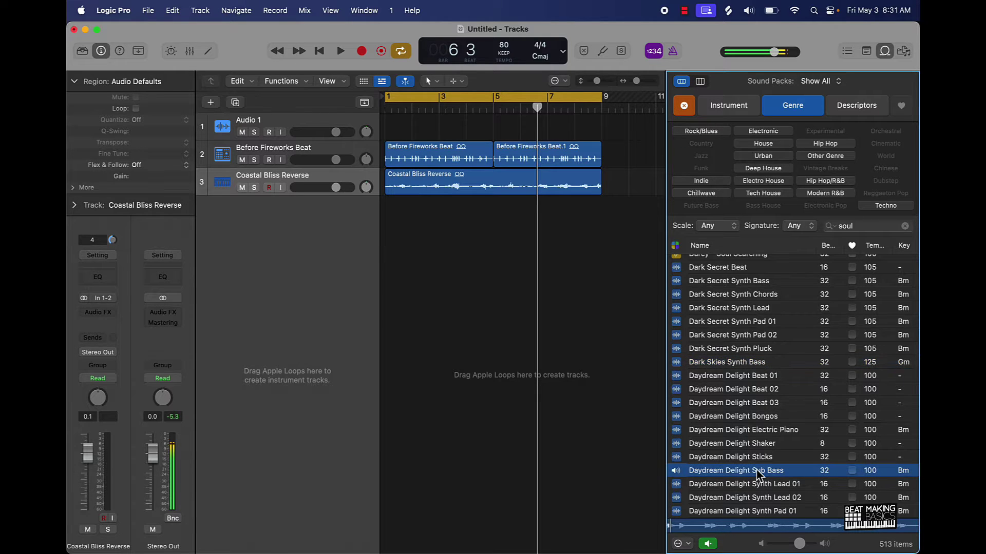
scroll(760, 470, down, 2)
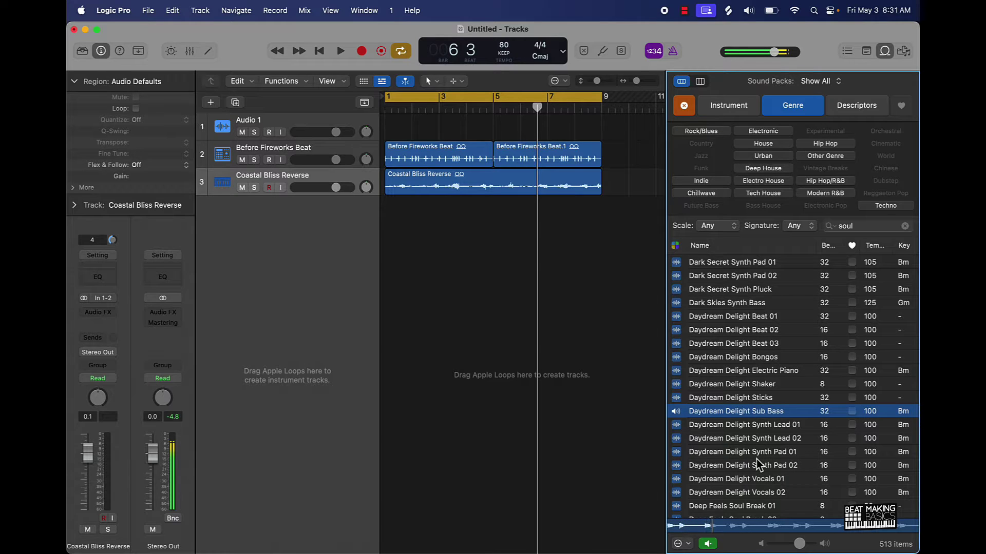
click(729, 417)
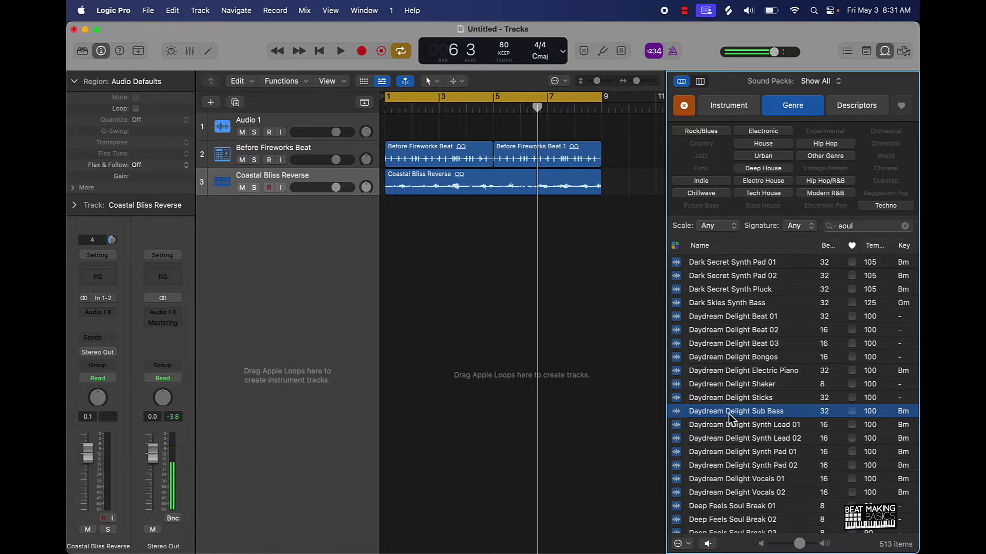
drag(735, 413, 388, 240)
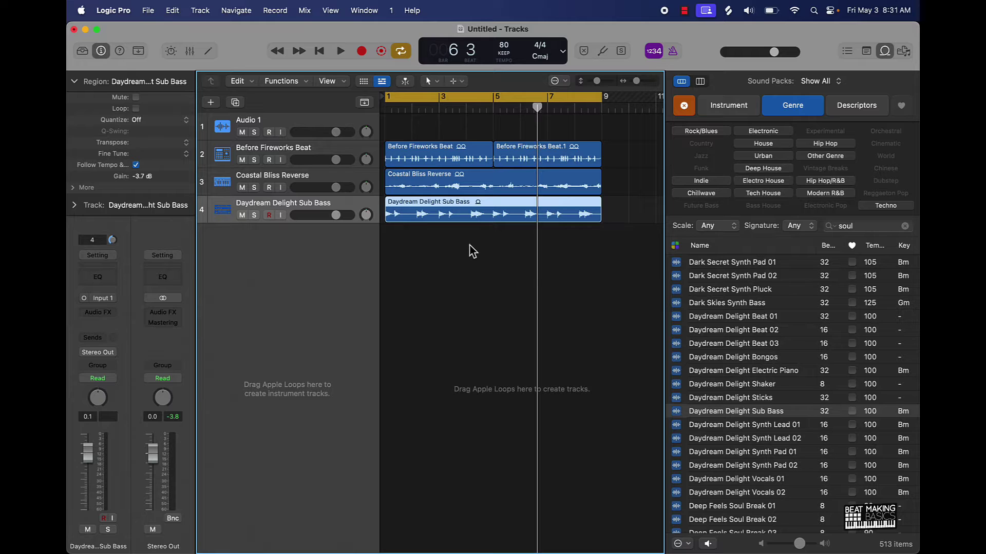
Raise the Daydream Delight Sub Bass track's volume to 6.0 dB during playback.
key(space)
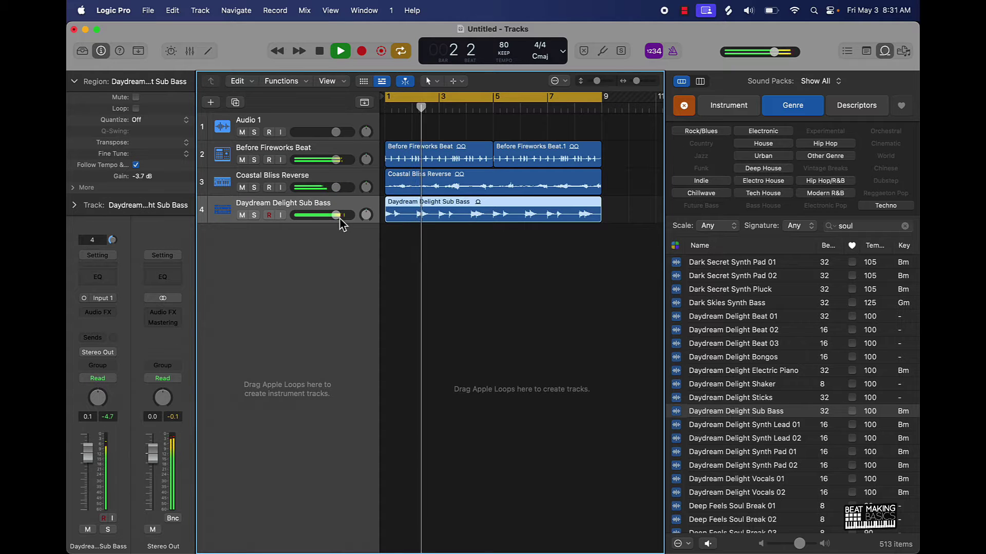
drag(336, 215, 382, 211)
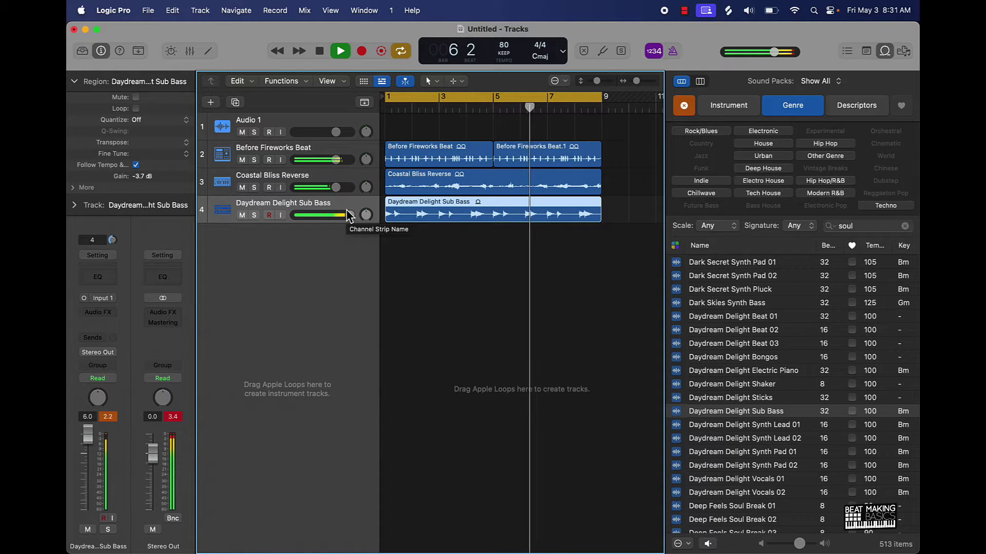
key(space)
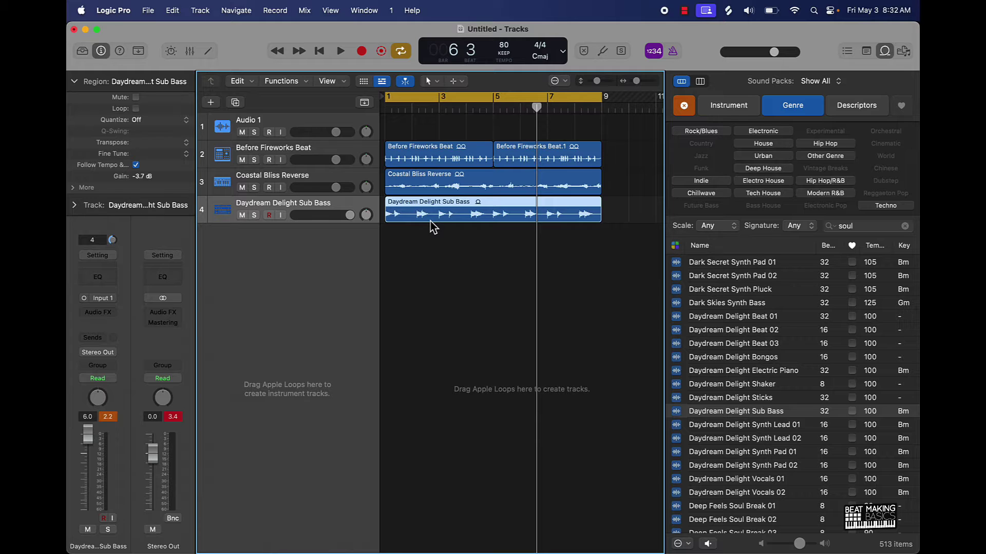
Try transposing the Daydream Delight Sub Bass region by +1, -1 and -2 during playback, and return it to its original pitch.
key(alt+Up)
key(space)
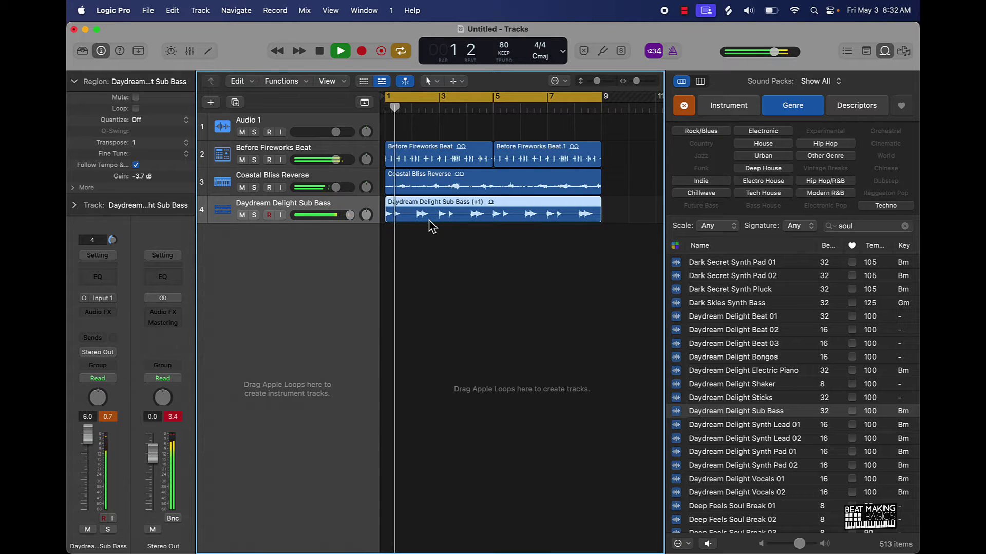
key(alt+Down)
key(alt+Down)
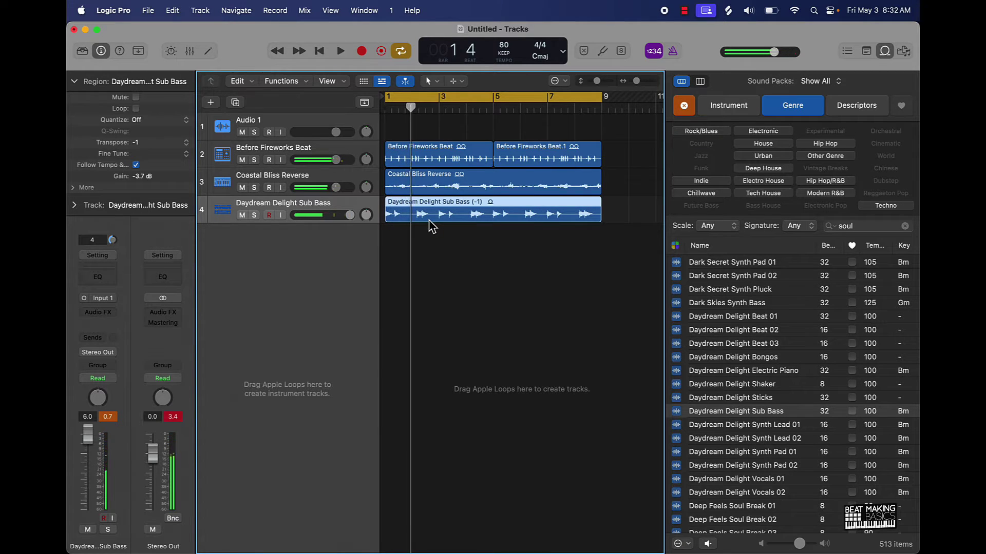
key(space)
key(space)
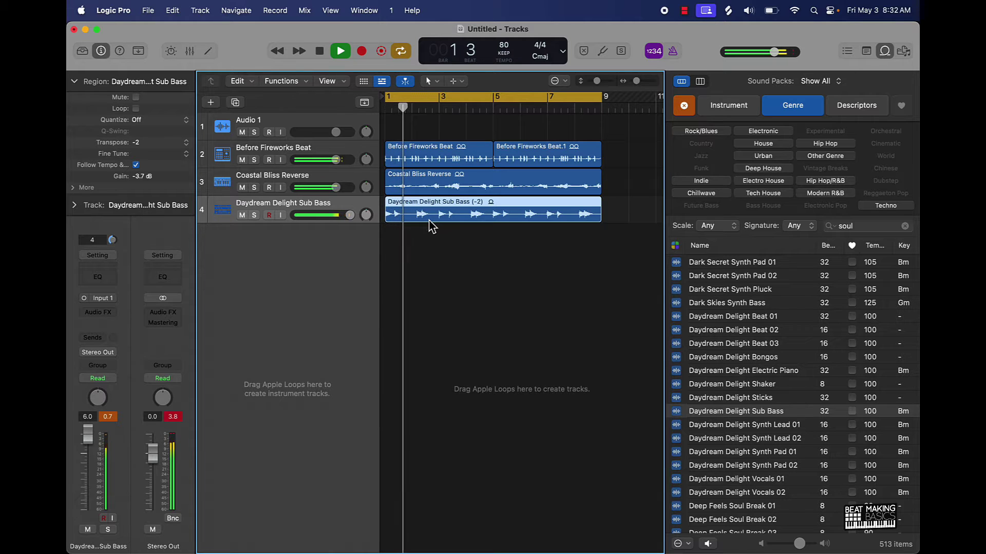
key(alt+Down)
key(space)
key(space)
key(alt+Up)
key(space)
key(space)
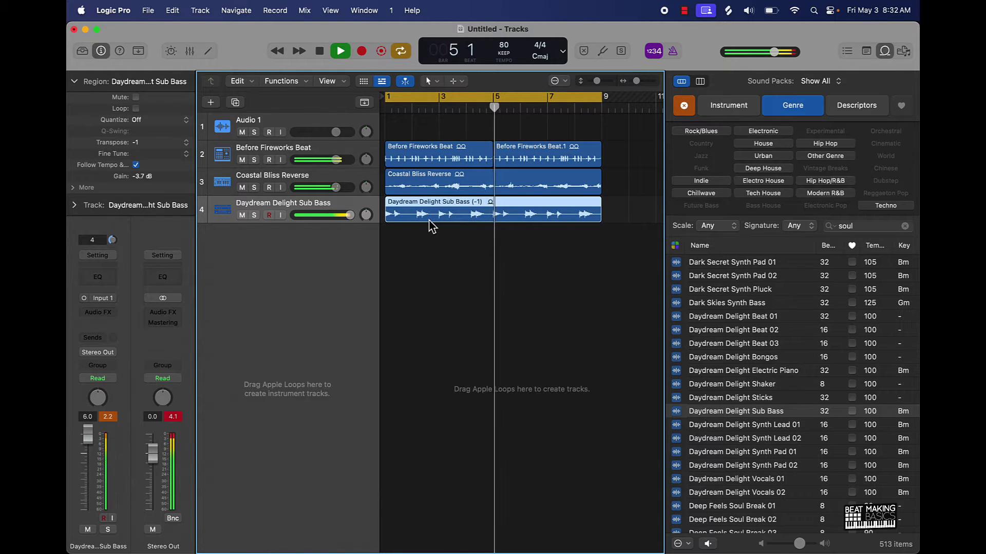
key(space)
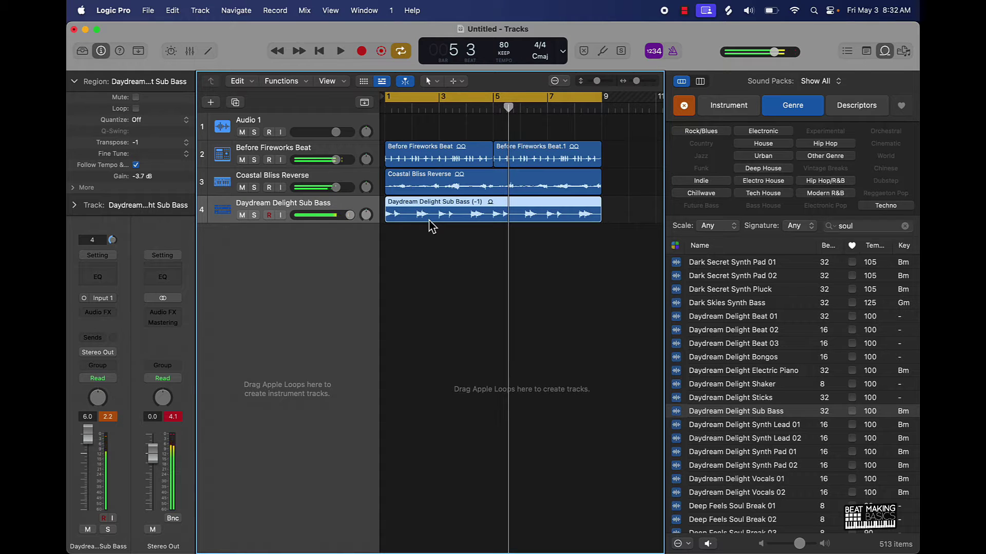
key(Return)
key(space)
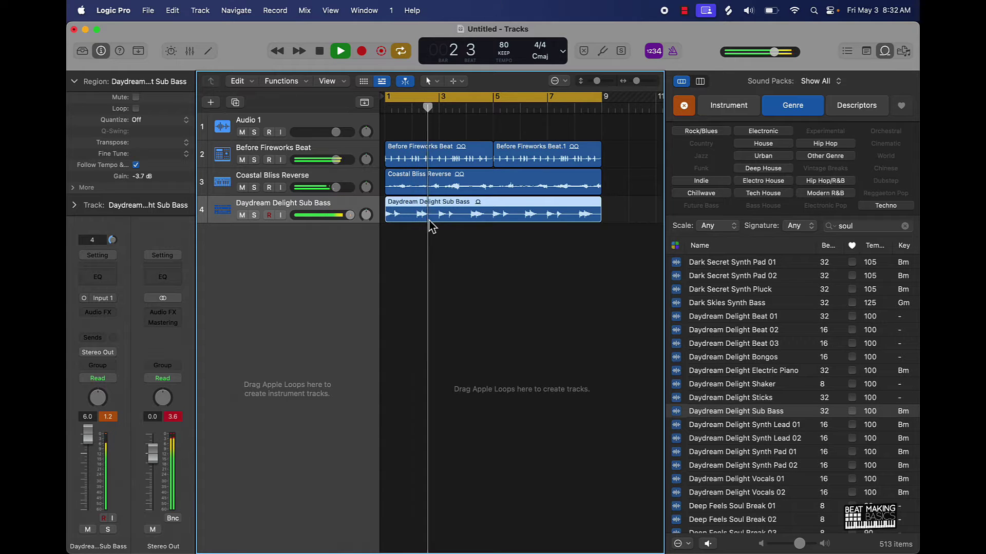
key(space)
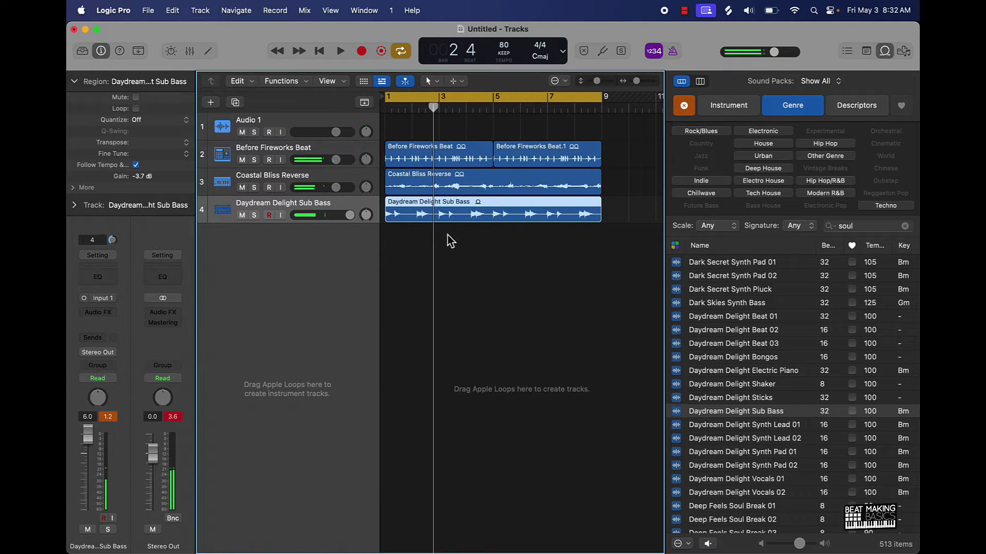
Join the two Before Fireworks Beat regions into one region spanning bars 1 to 9.
click(468, 257)
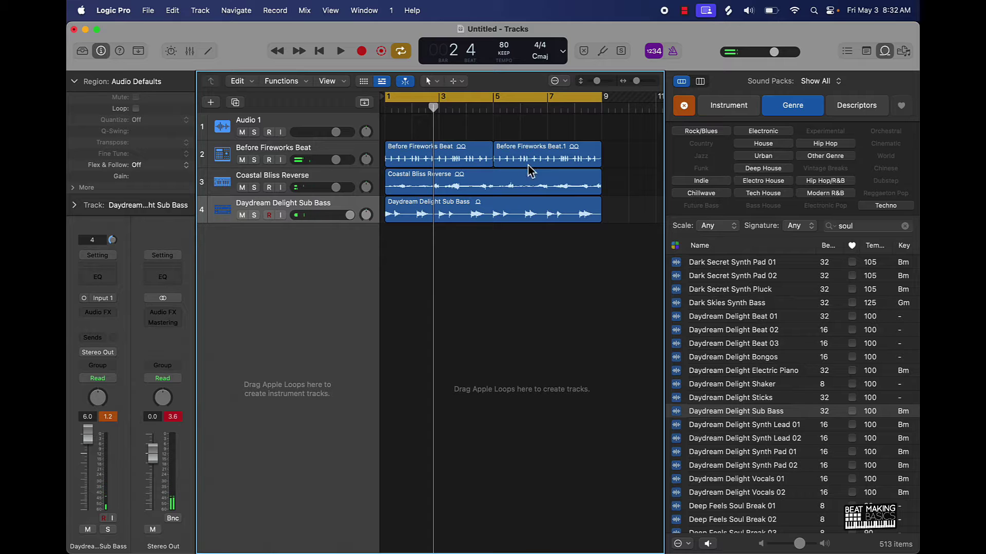
drag(477, 128, 510, 153)
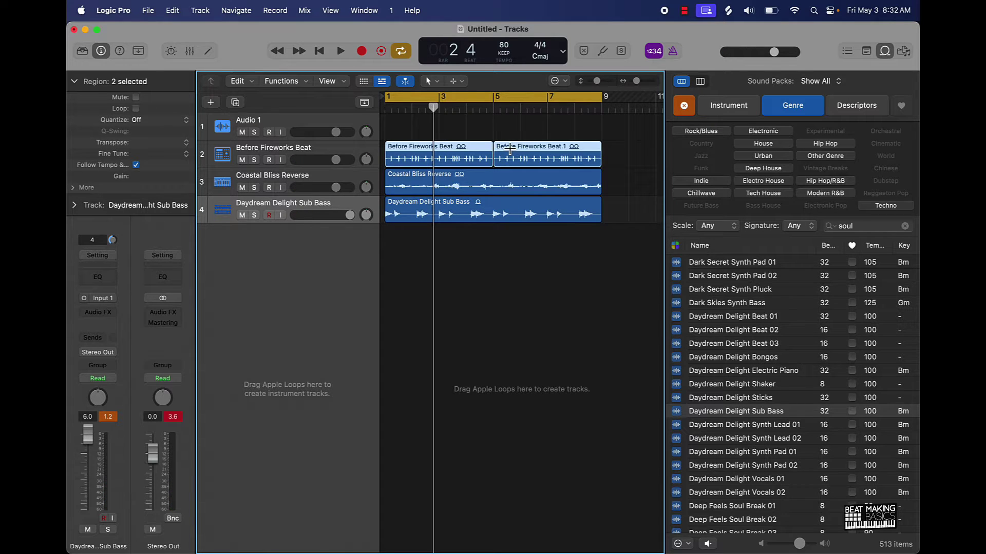
key(super+j)
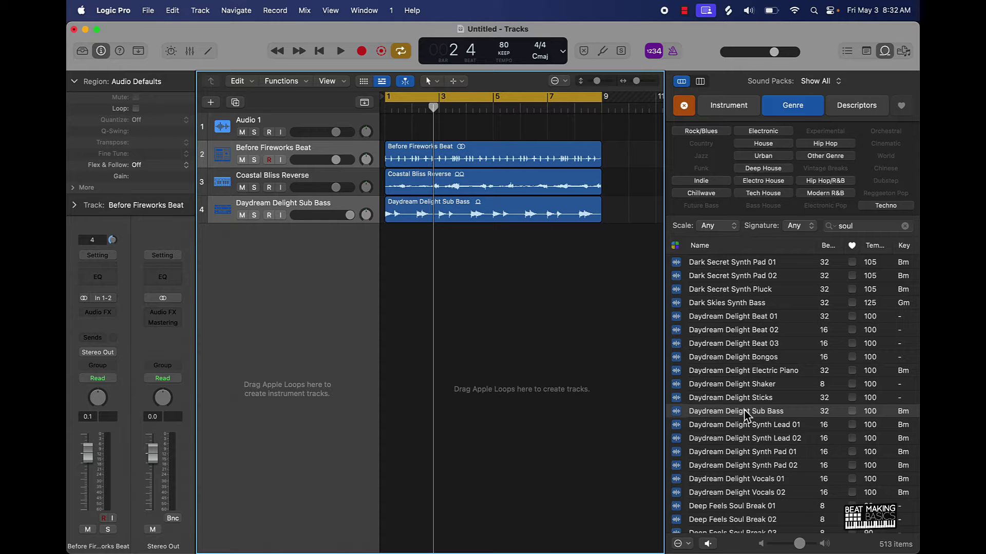
Preview the Deep Insight Synth Lead loop and add it at bar 1 on a new track below the sub bass.
scroll(745, 415, down, 8)
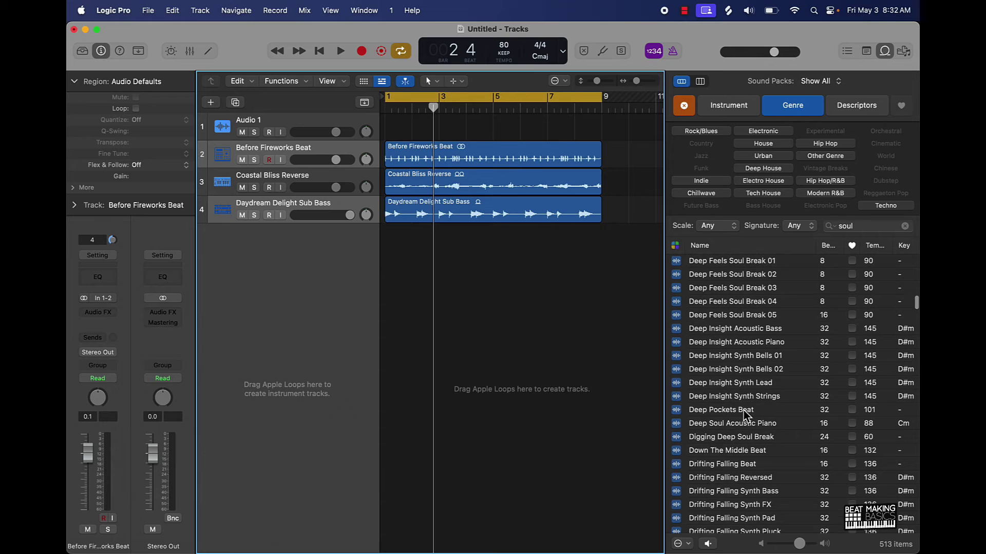
click(742, 387)
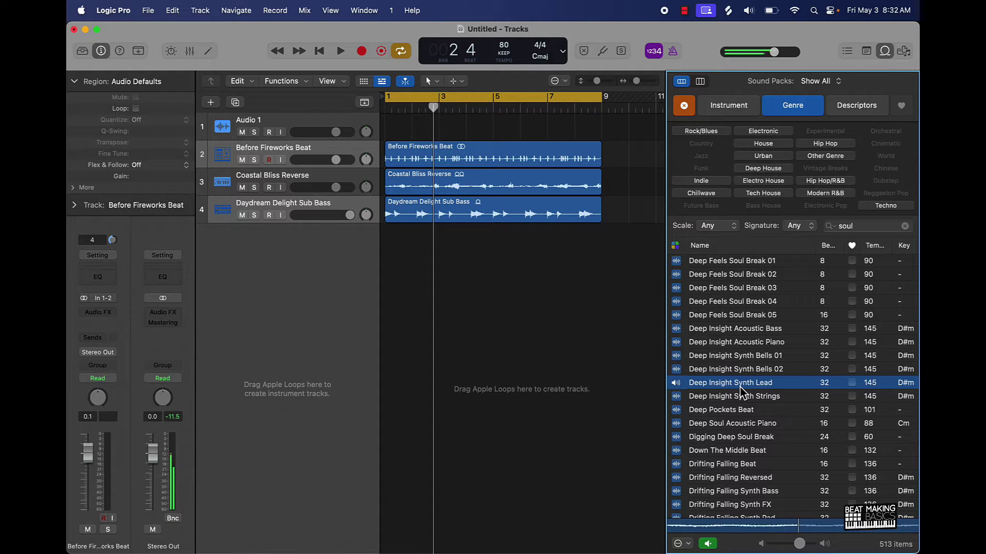
click(749, 385)
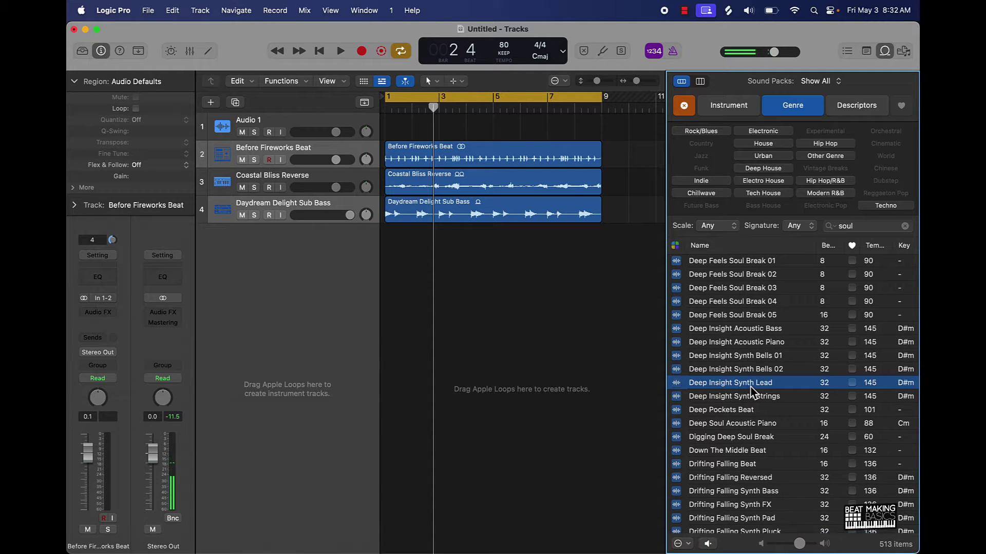
drag(751, 391, 389, 267)
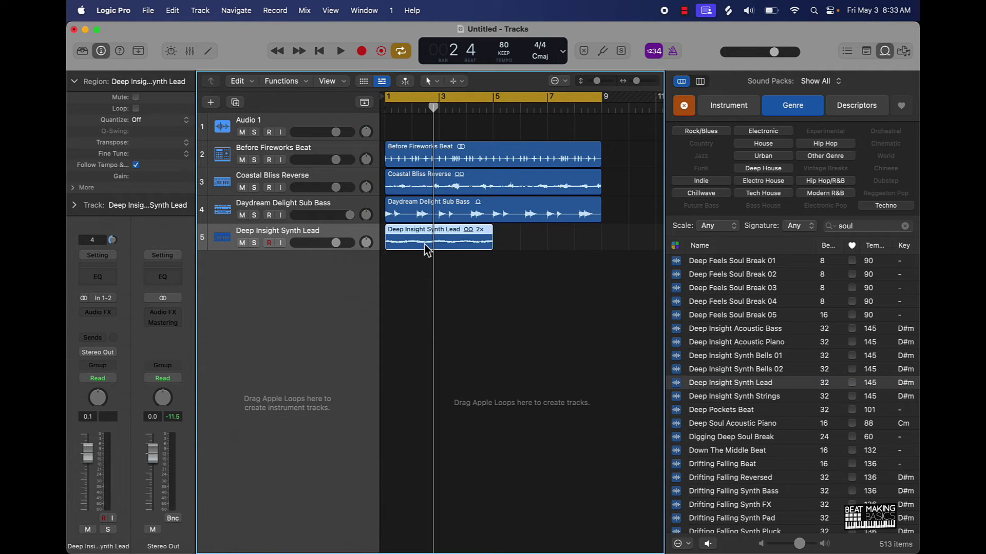
Repeat the Deep Insight Synth Lead region once and join both copies into one region spanning bars 1 to 9.
key(super+r)
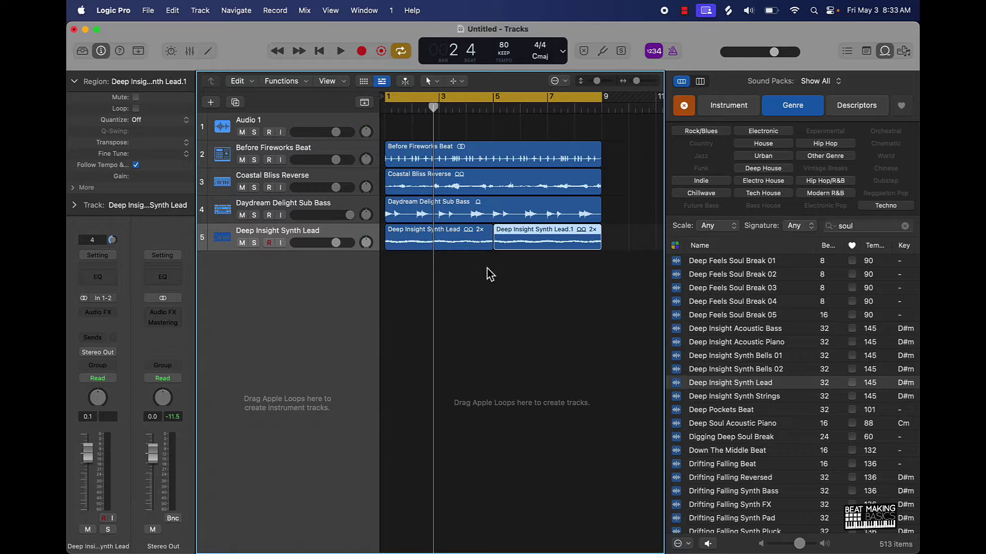
drag(490, 274, 521, 244)
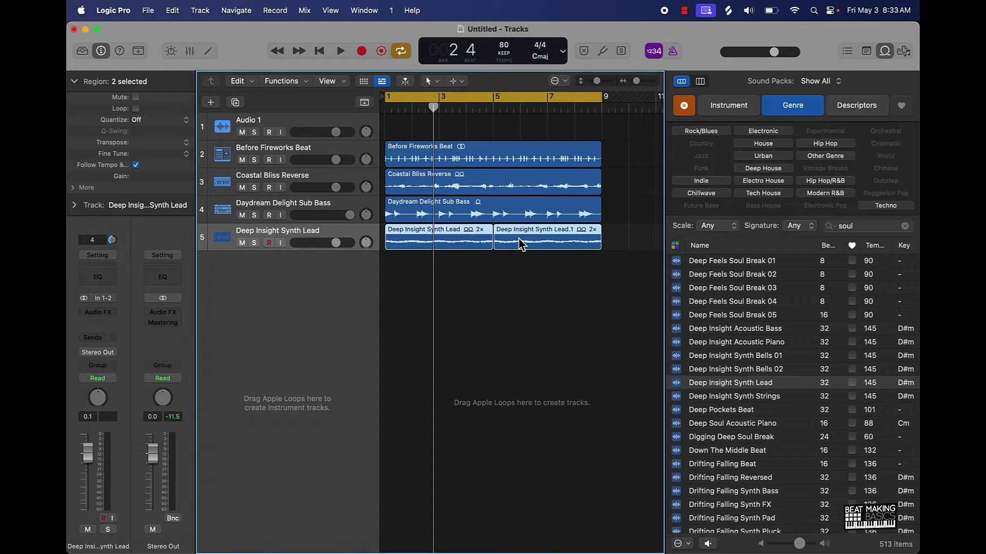
key(super+j)
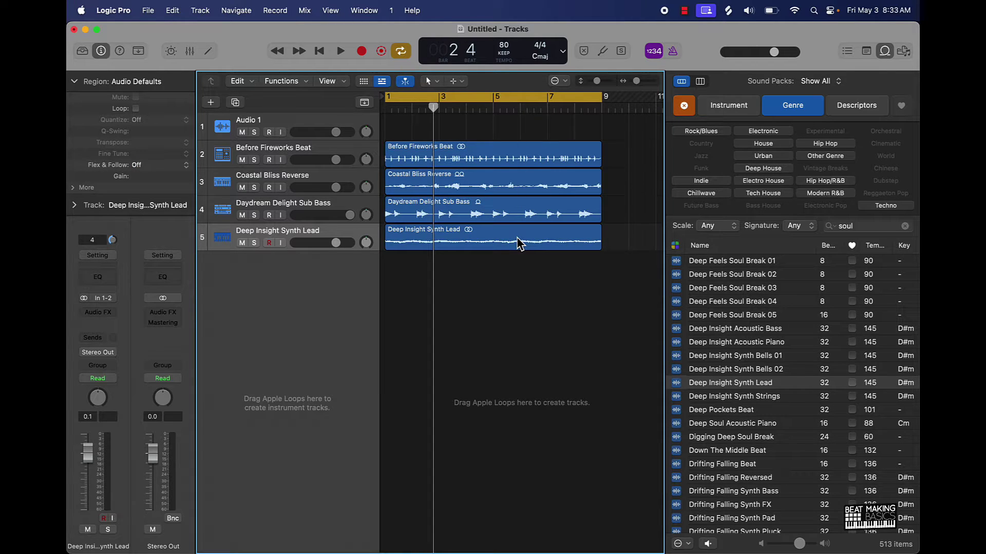
Lower the Deep Insight Synth Lead track's volume to -1.8 dB during playback.
key(space)
drag(336, 243, 332, 244)
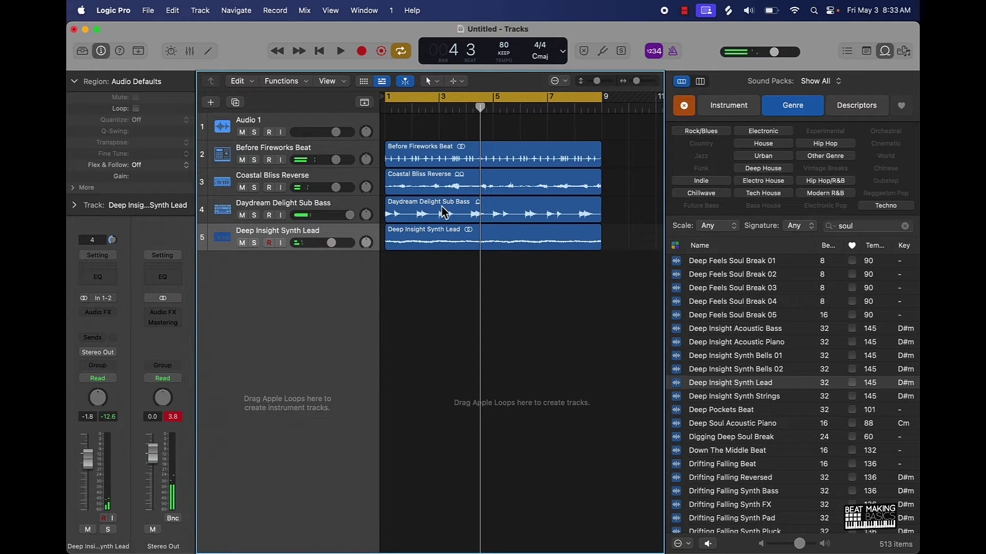
Select the Daydream Delight Sub Bass region and split it at bar 2.
click(520, 204)
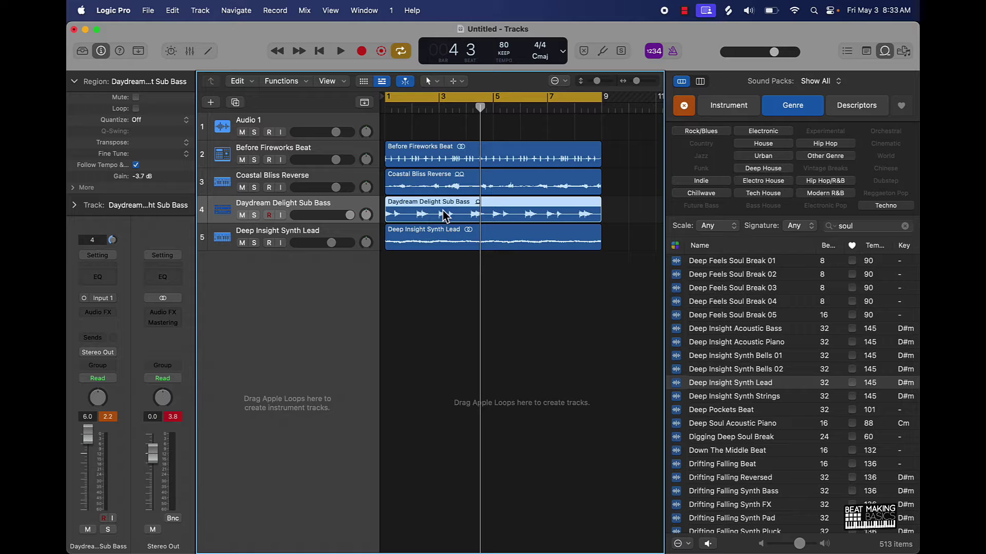
key(comma)
key(comma)
key(comma)
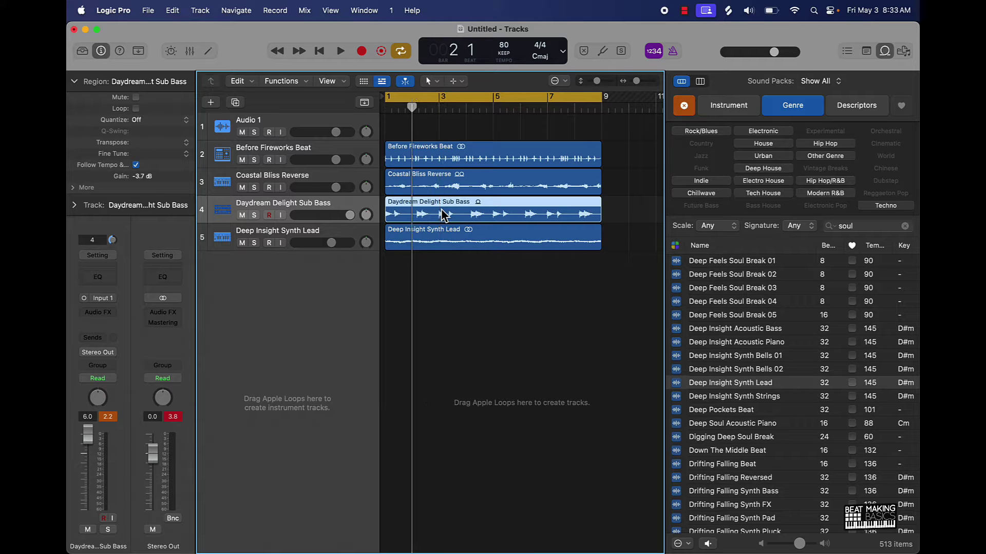
key(period)
key(period)
key(period)
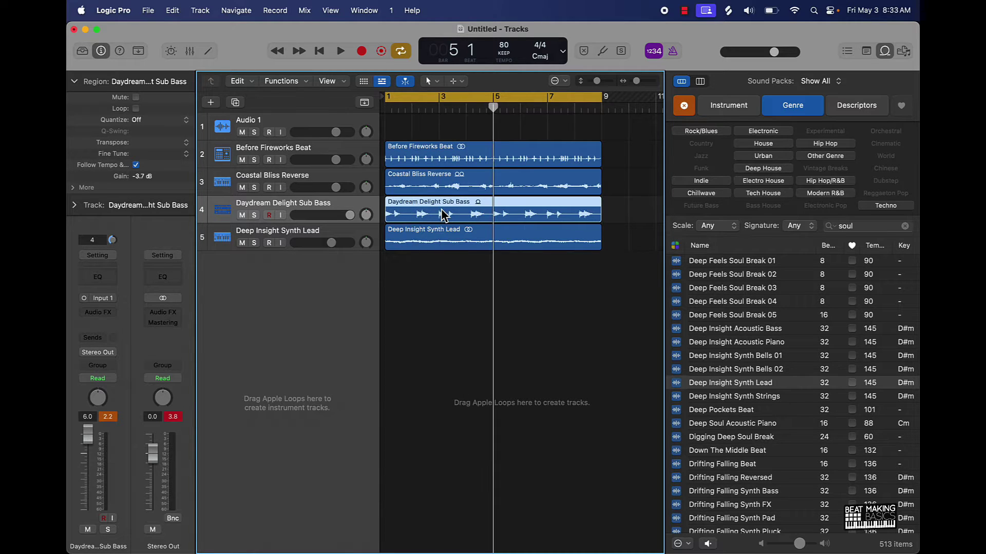
key(comma)
key(comma)
key(comma)
key(comma)
key(period)
key(period)
key(period)
key(period)
key(period)
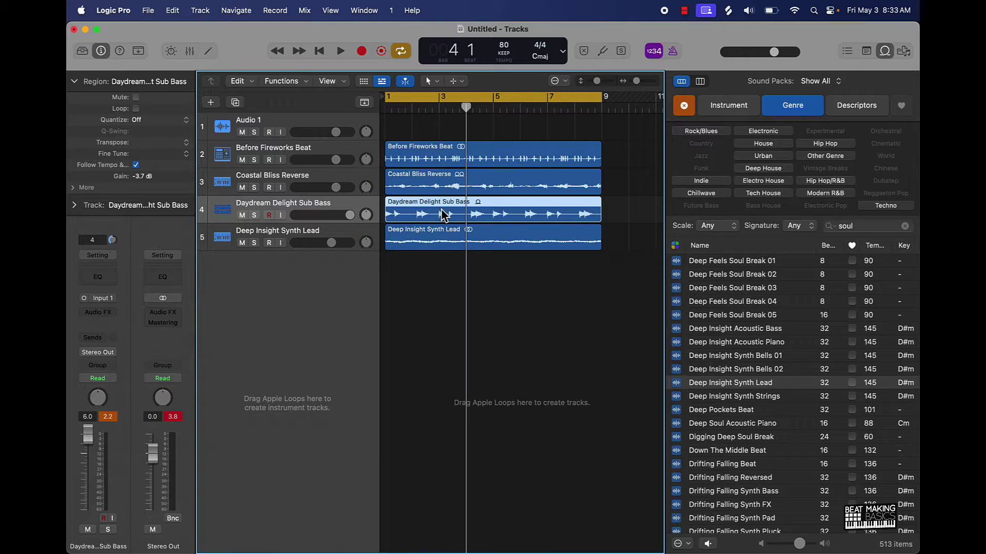
key(period)
key(period)
key(period)
key(comma)
key(comma)
key(comma)
key(comma)
key(comma)
key(comma)
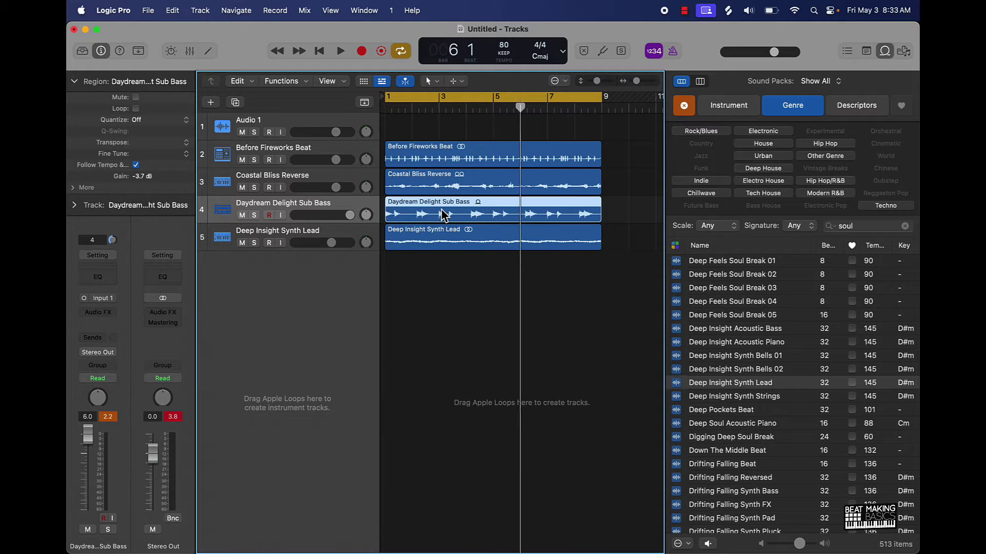
key(comma)
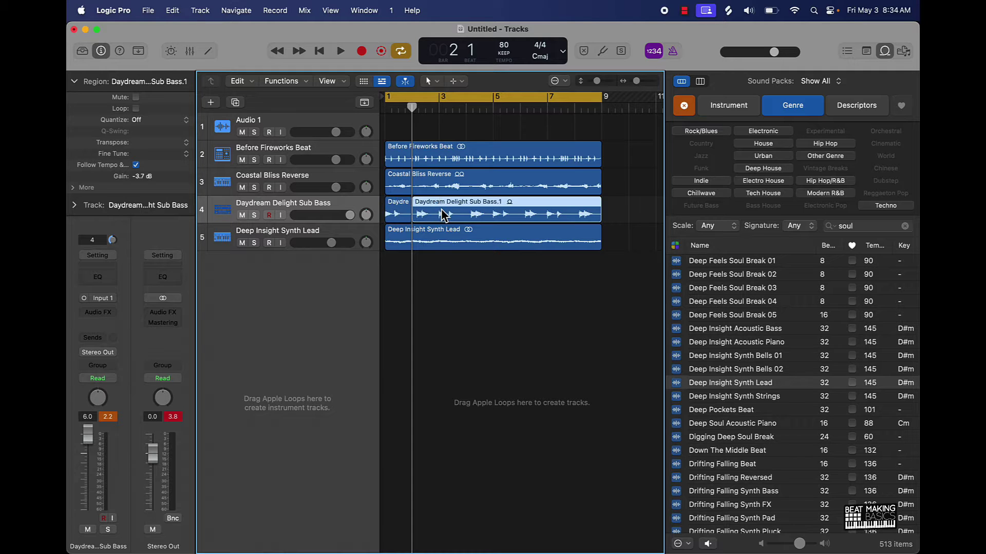
Split the rest of the Daydream Delight Sub Bass region at every bar line from bar 3 to bar 8.
key(period)
key(super+t)
key(period)
key(super+t)
key(period)
key(super+t)
key(period)
key(super+t)
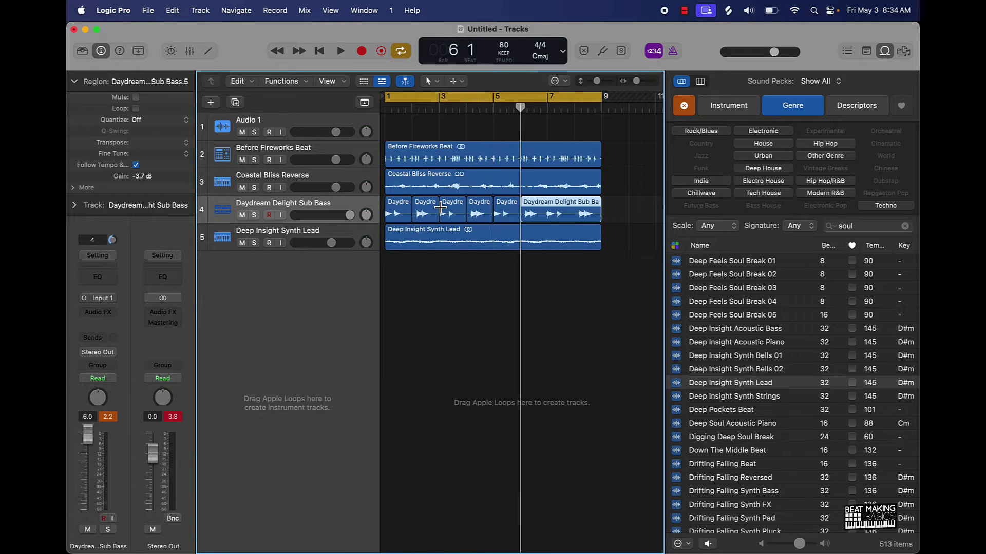
key(period)
key(super+t)
key(period)
key(super+t)
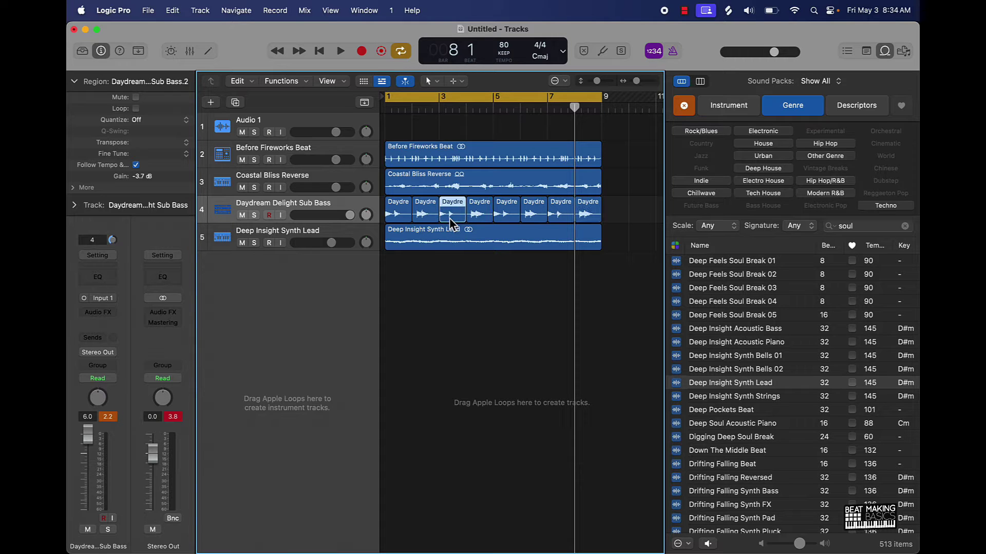
Replace the sub bass slices at bars 3 and 7 with copies of the slices at bars 4 and 8.
key(Delete)
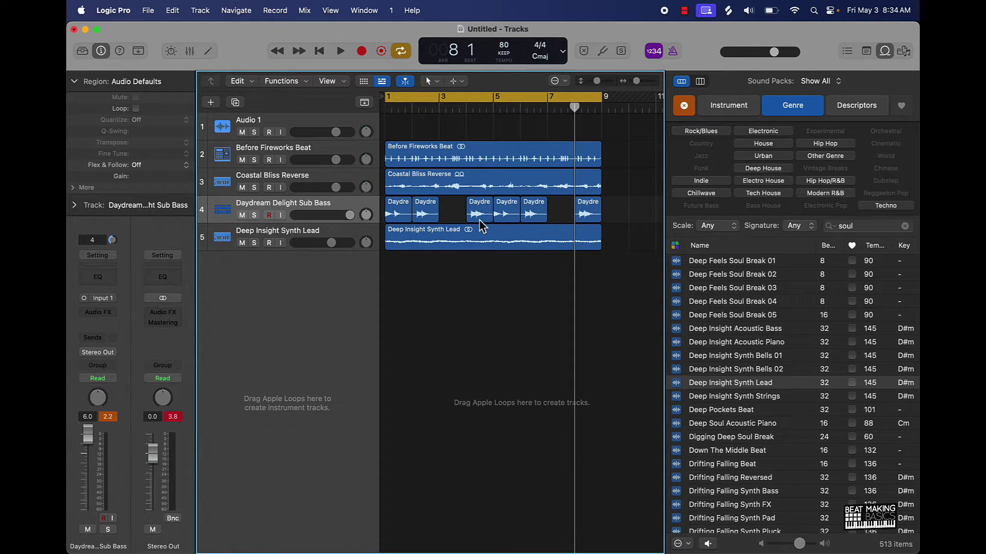
drag(483, 226, 456, 229)
drag(579, 225, 566, 228)
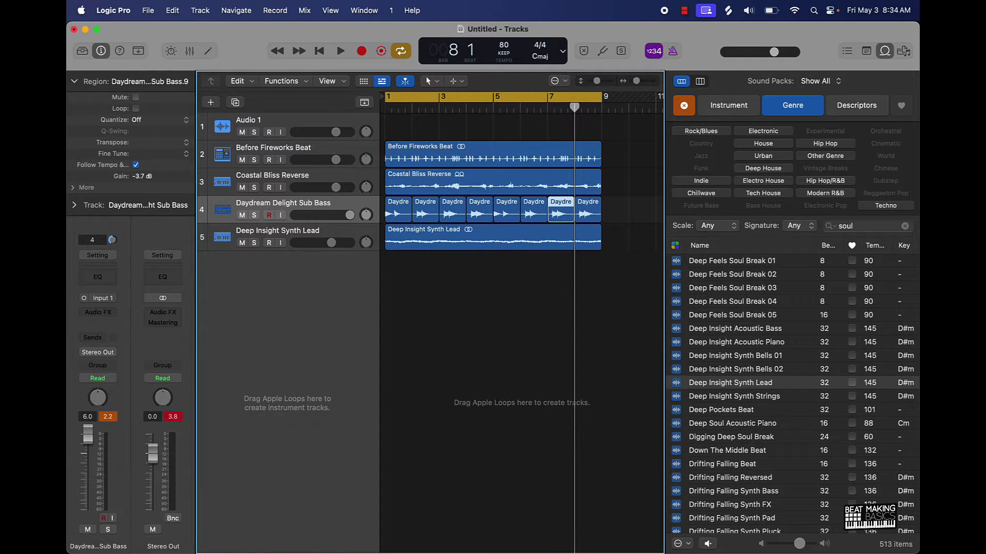
Play back the arrangement and mute the Deep Insight Synth Lead track.
key(space)
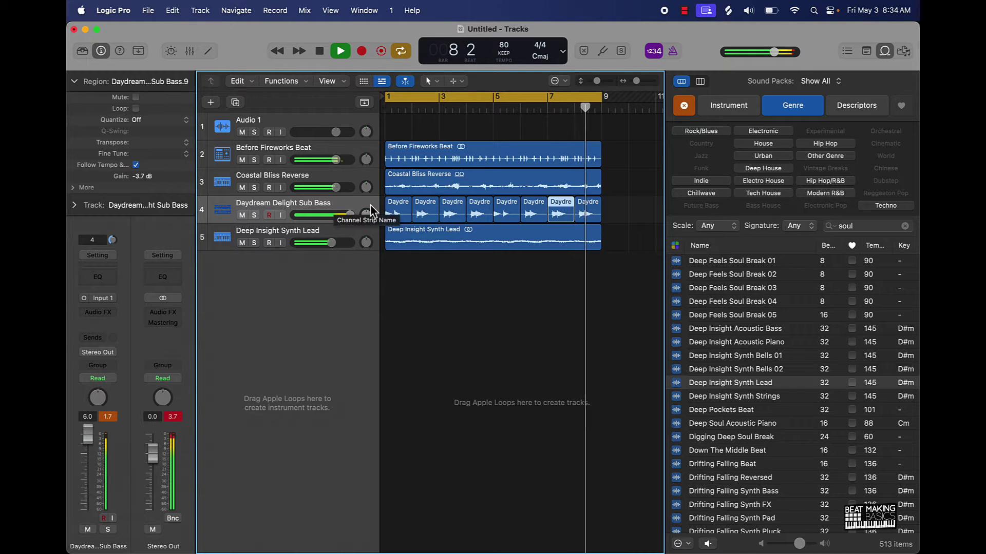
click(243, 243)
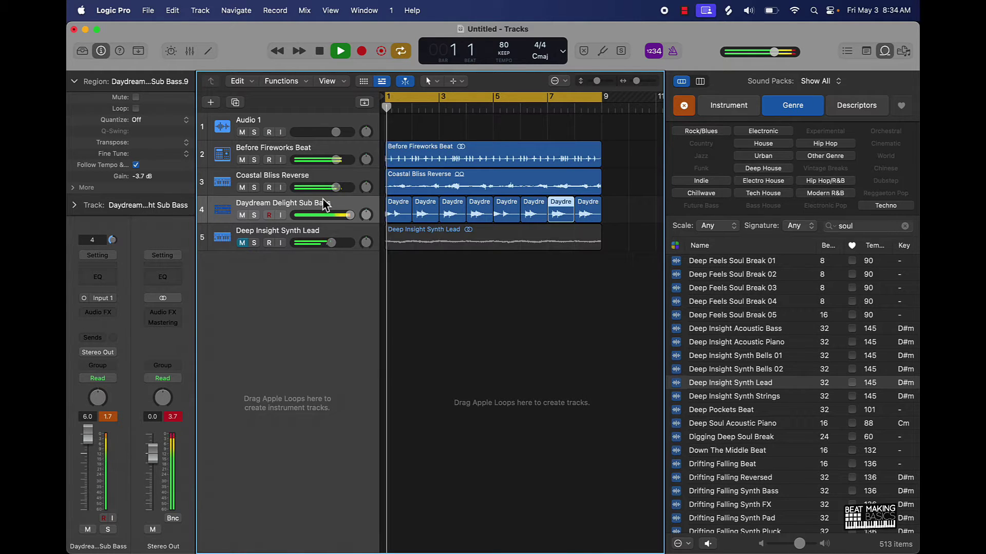
Stop playback and join all eight Daydream Delight Sub Bass slices into one region spanning bars 1 to 9.
click(331, 202)
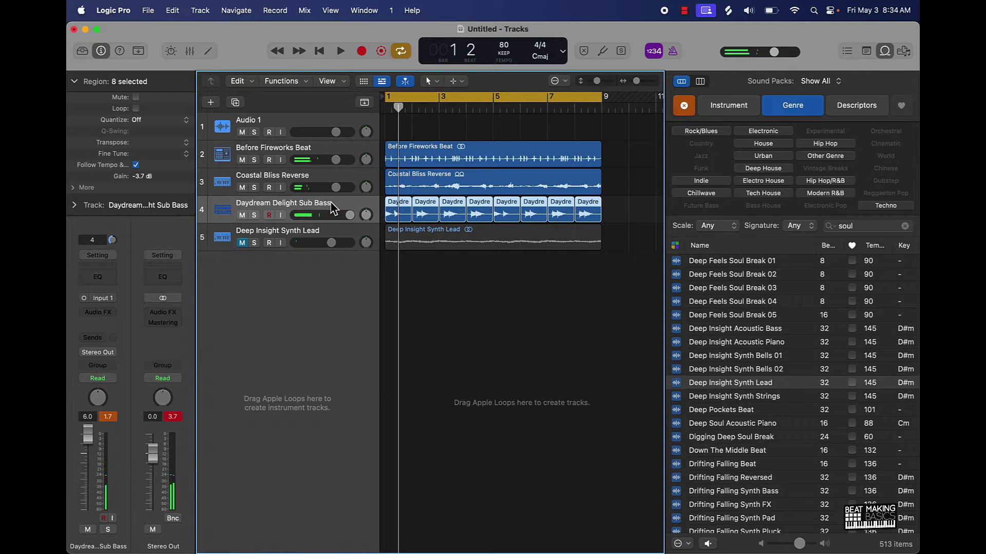
key(space)
key(super+j)
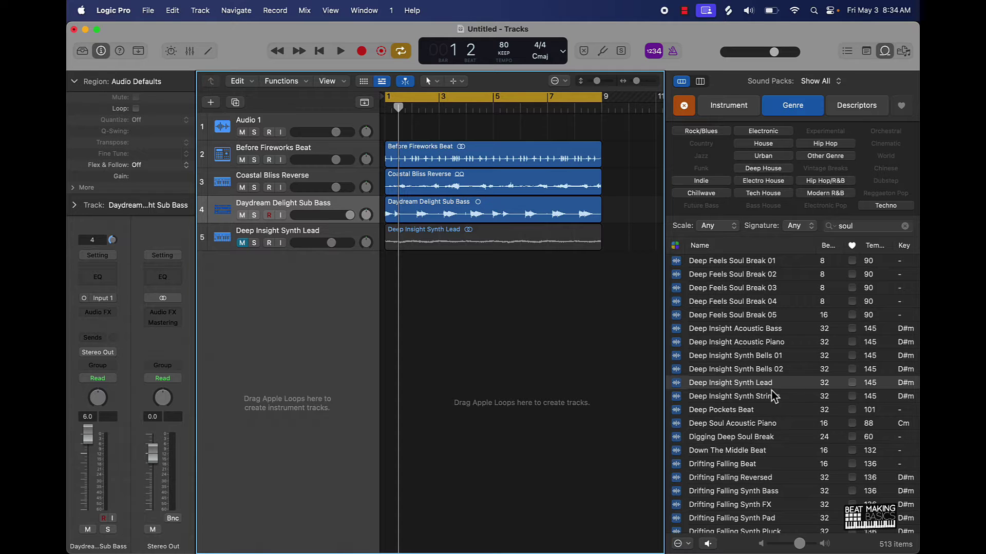
Preview the Deep Insight Synth Strings and Deep Soul Acoustic Piano loops and add the piano at bar 1 on a new track.
click(756, 397)
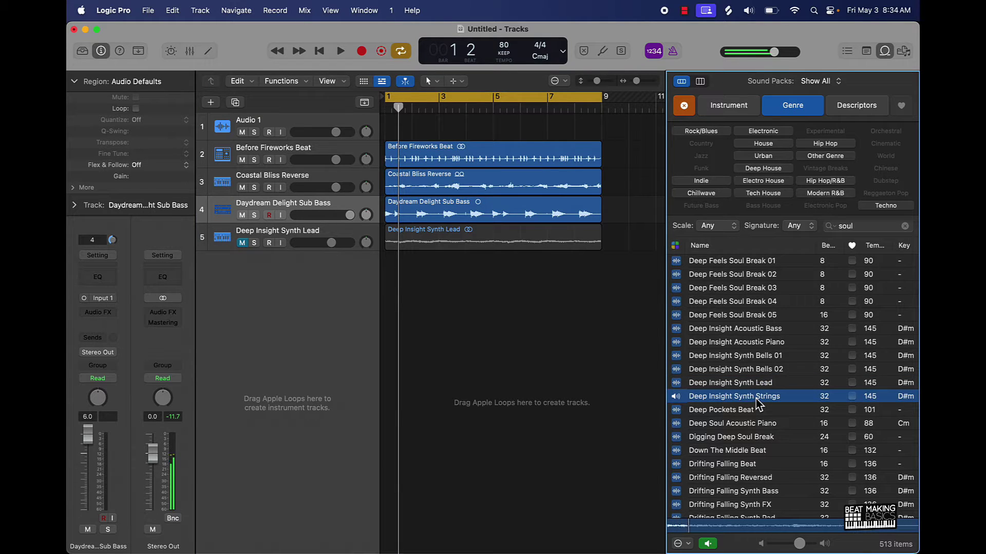
click(746, 424)
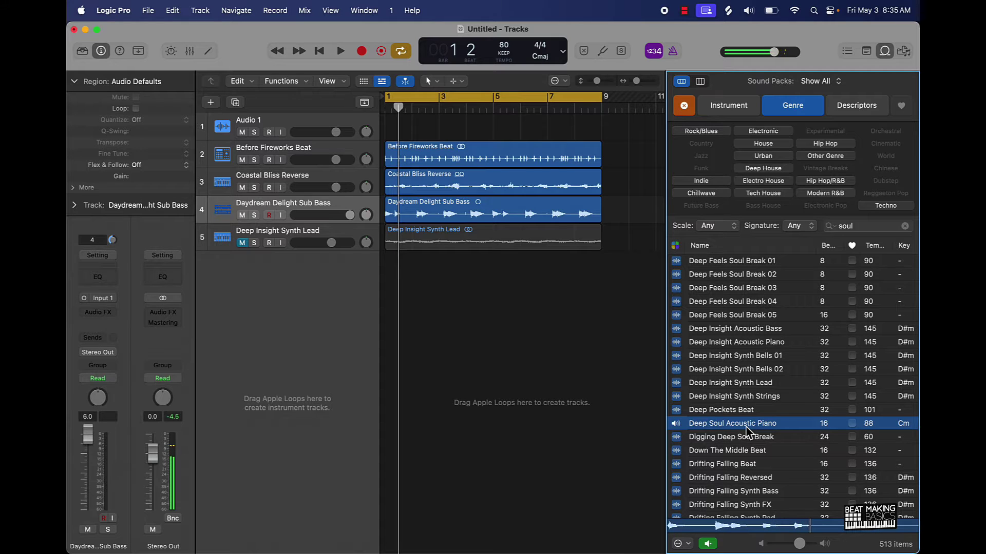
drag(599, 369, 385, 308)
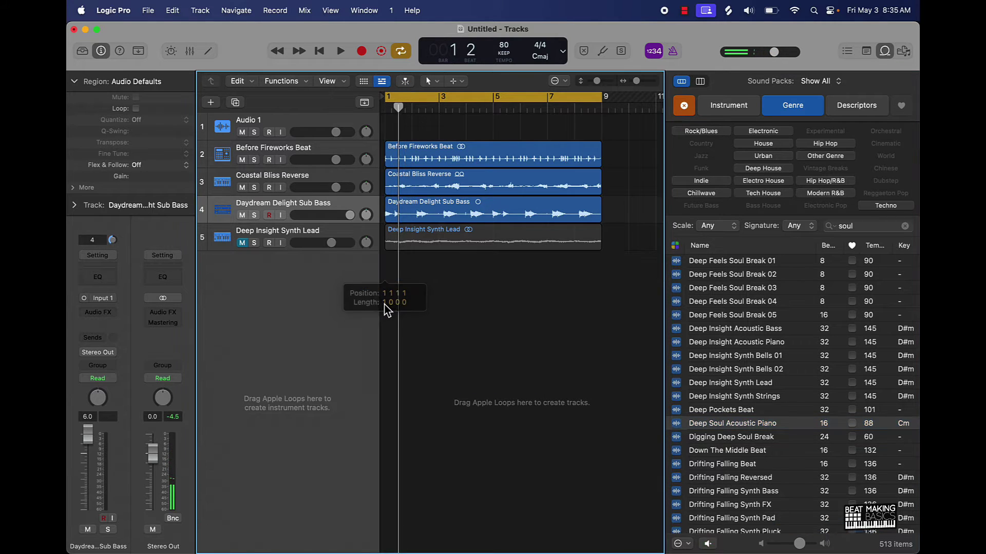
click(450, 313)
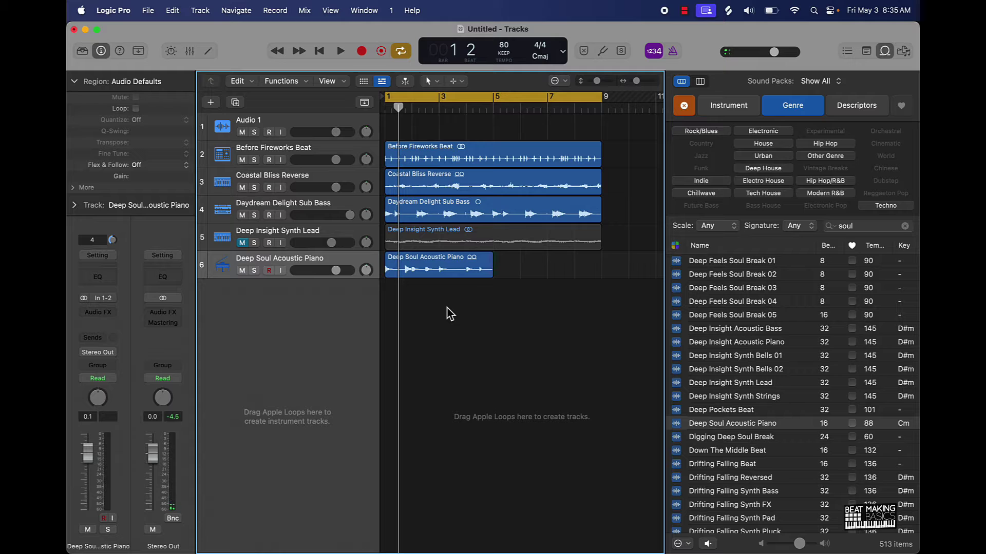
Try transposing the Deep Soul Acoustic Piano region up in semitone steps to +10, auditioning it against the beat.
key(space)
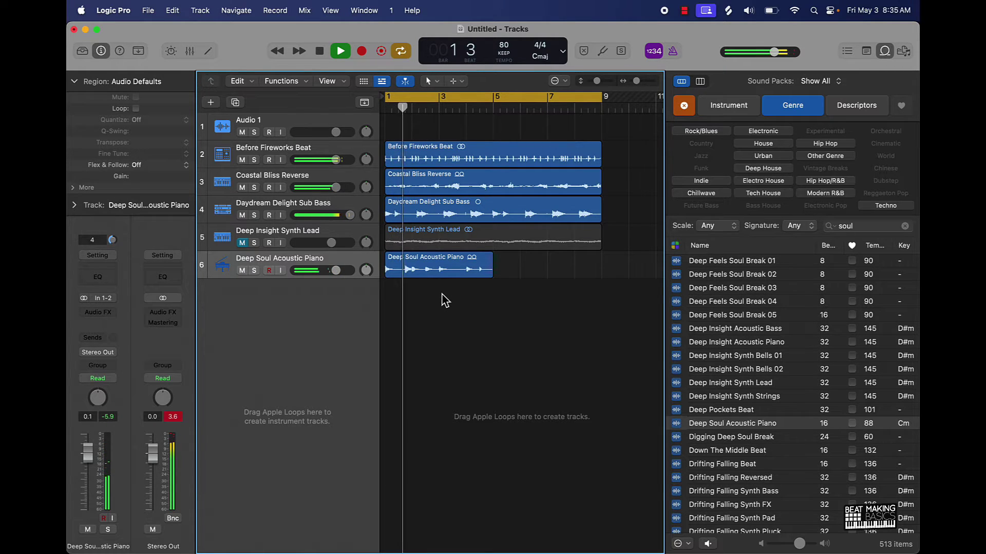
key(space)
click(442, 270)
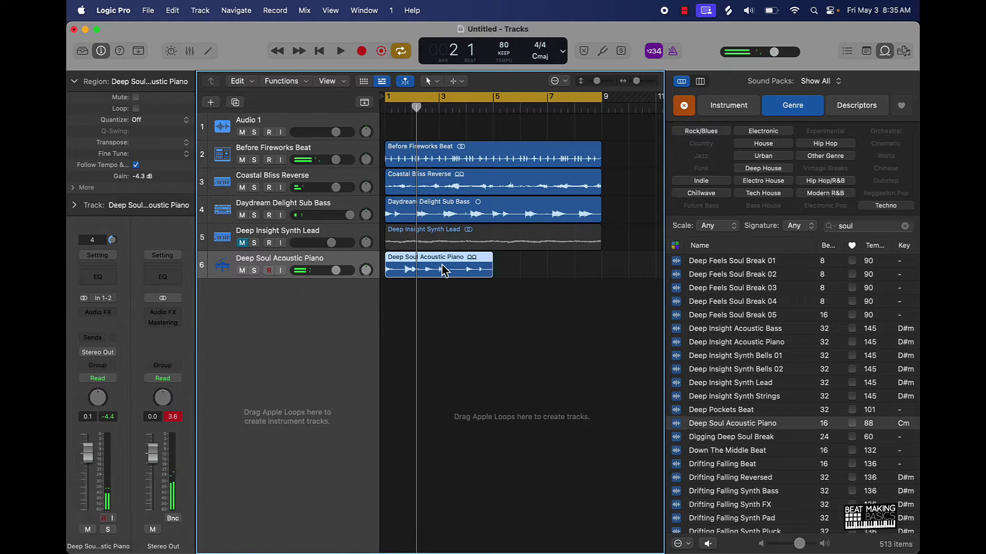
key(space)
key(space)
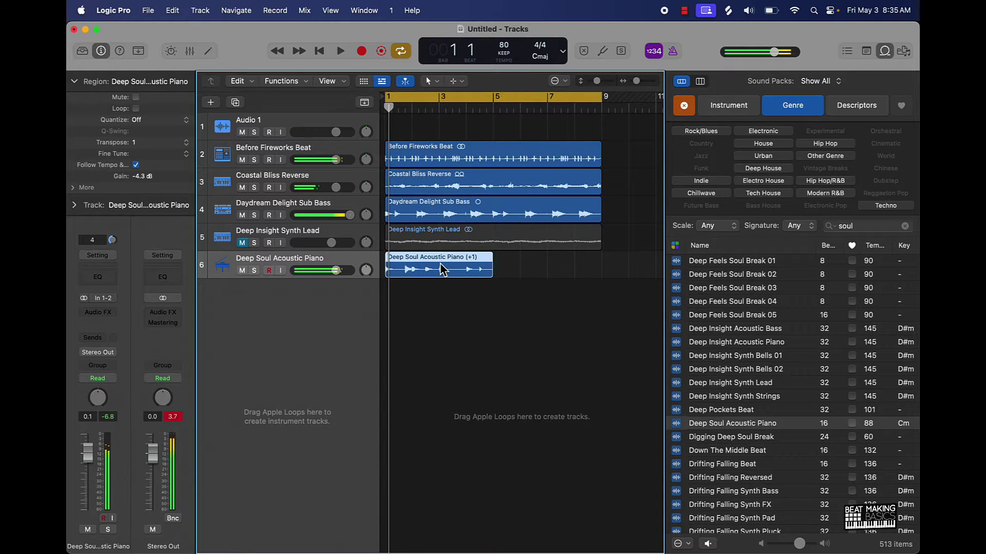
key(alt+Up)
key(space)
key(space)
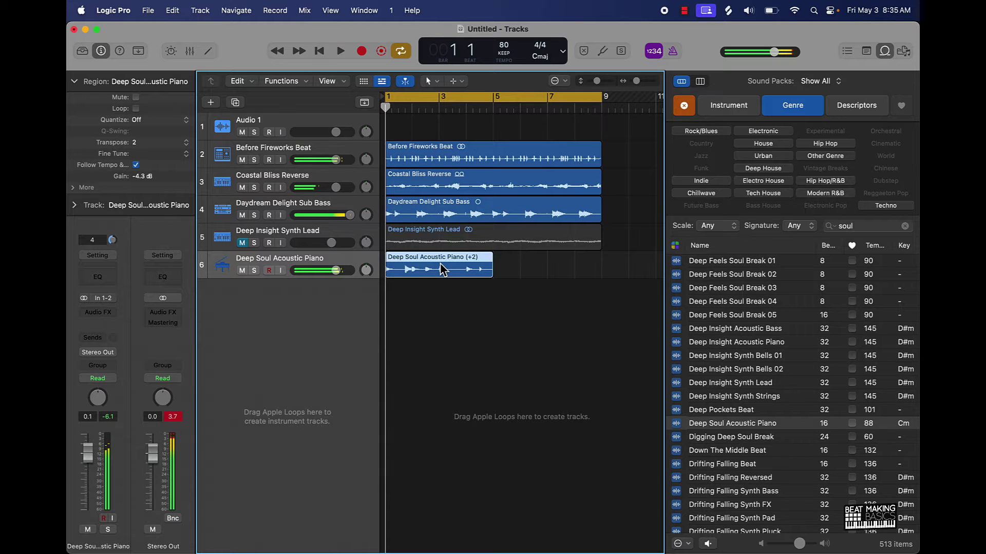
key(space)
key(space)
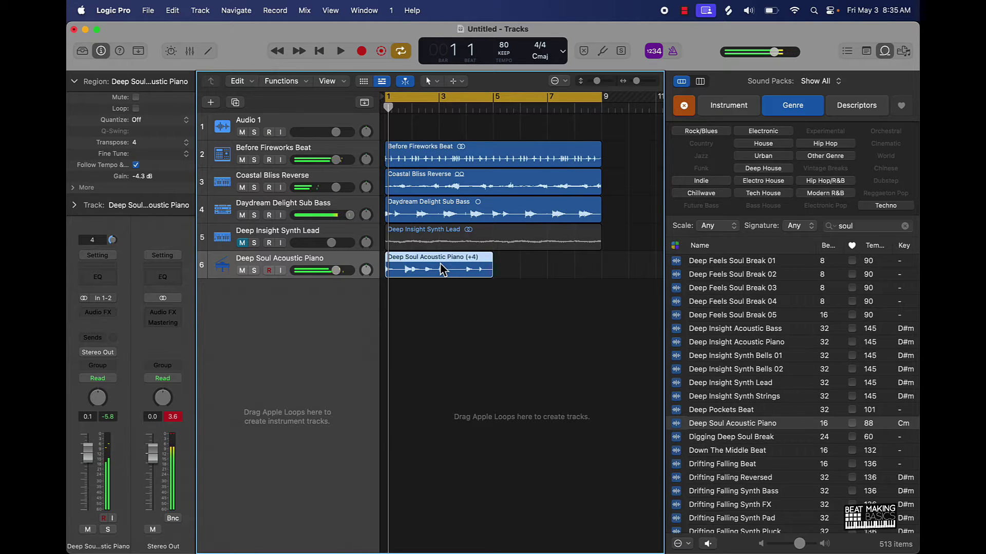
key(space)
key(space)
key(space)
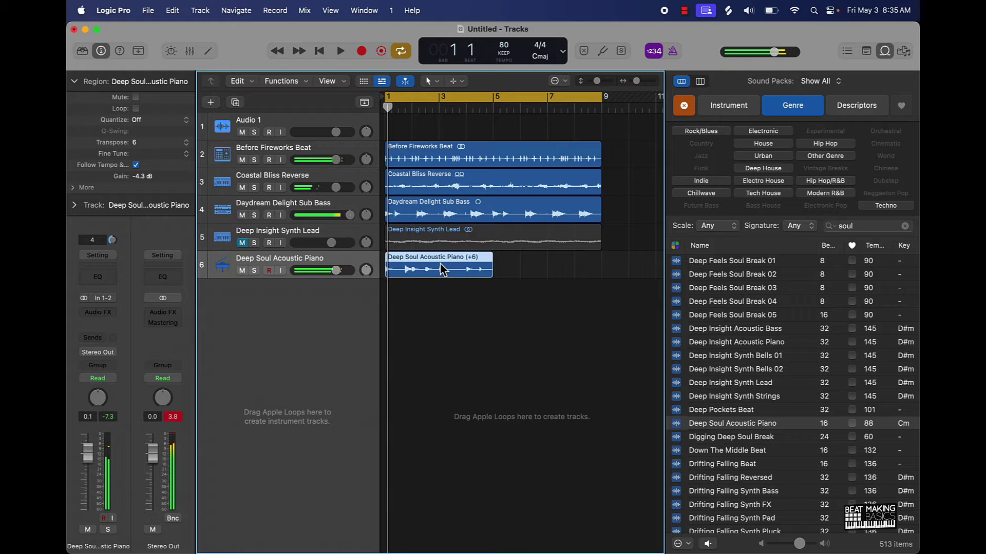
key(space)
key(space)
key(space)
key(space)
key(space)
key(space)
key(alt+Up)
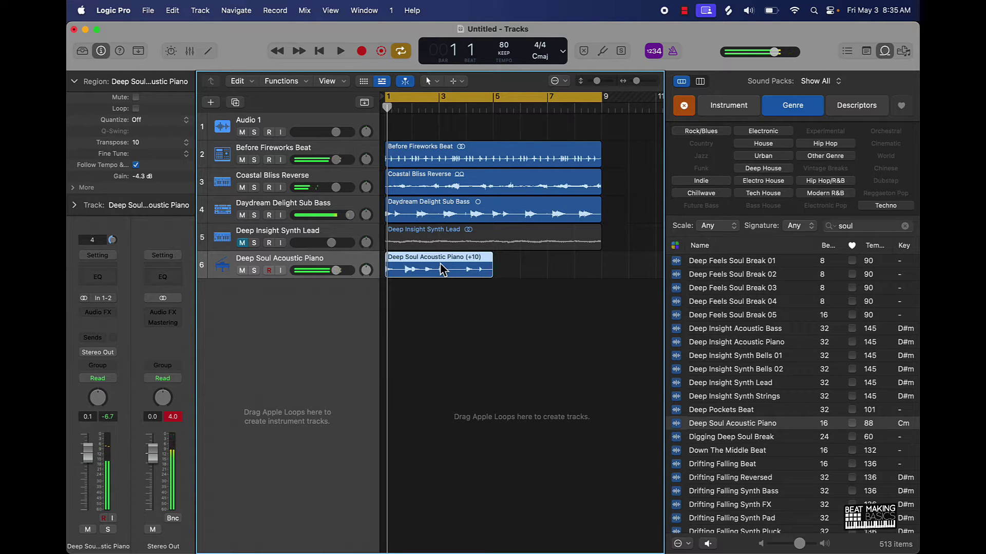
Lower the Deep Soul Acoustic Piano region's transposition step by step to -2 during playback.
key(space)
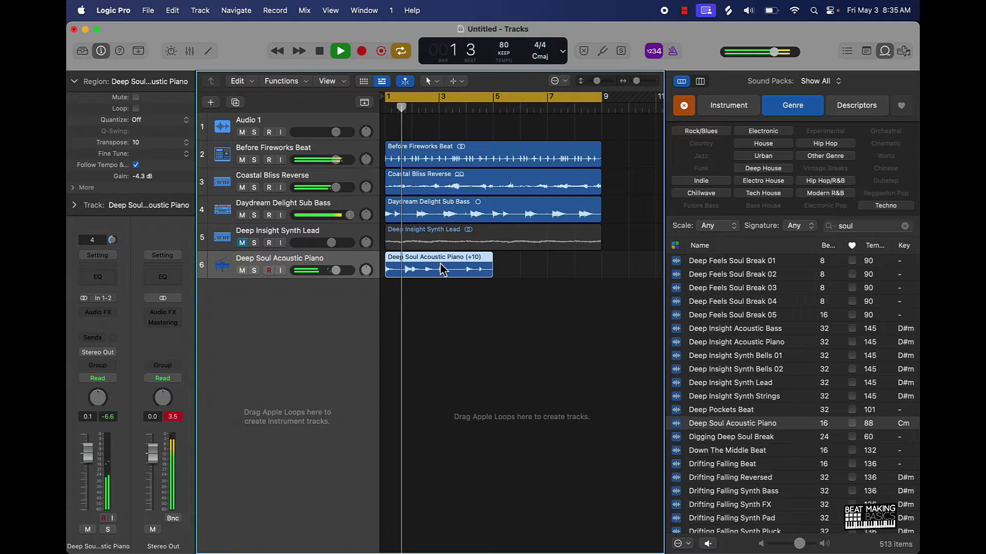
key(alt+Down)
key(alt+Down)
key(alt+Down)
key(alt+Down)
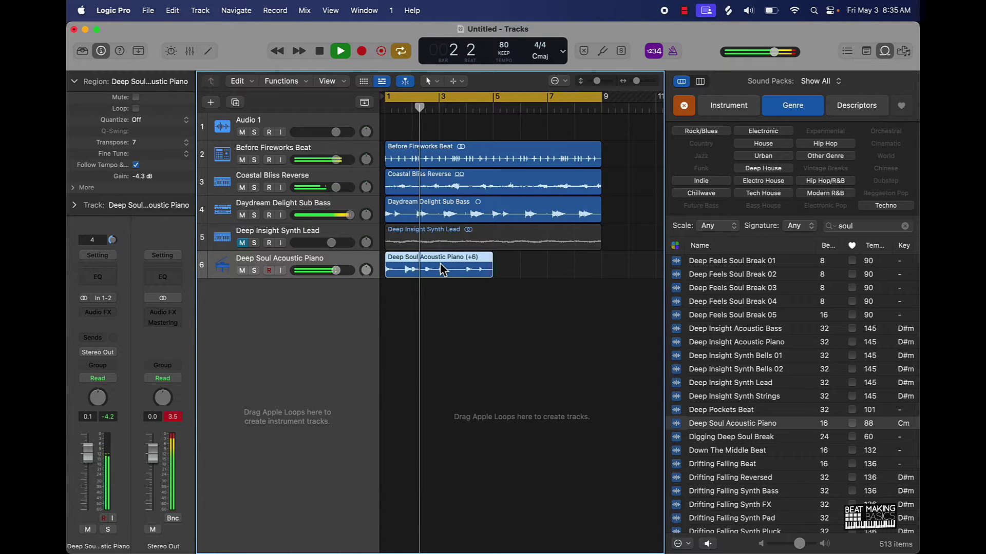
key(alt+Down)
key(alt+Down)
key(alt+Down)
key(alt+Down)
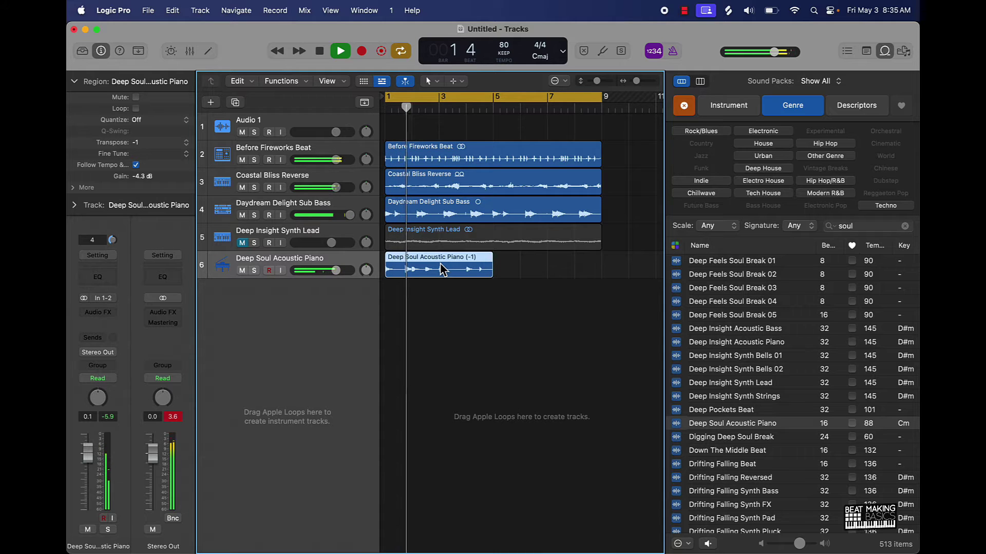
key(alt+Down)
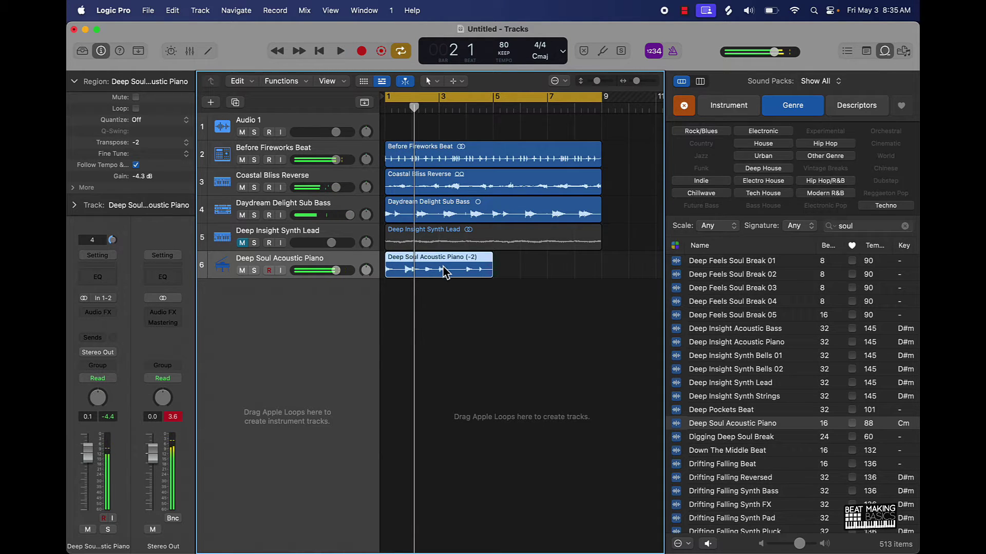
Delete the Deep Soul Acoustic Piano region and its track.
key(Delete)
key(super+BackSpace)
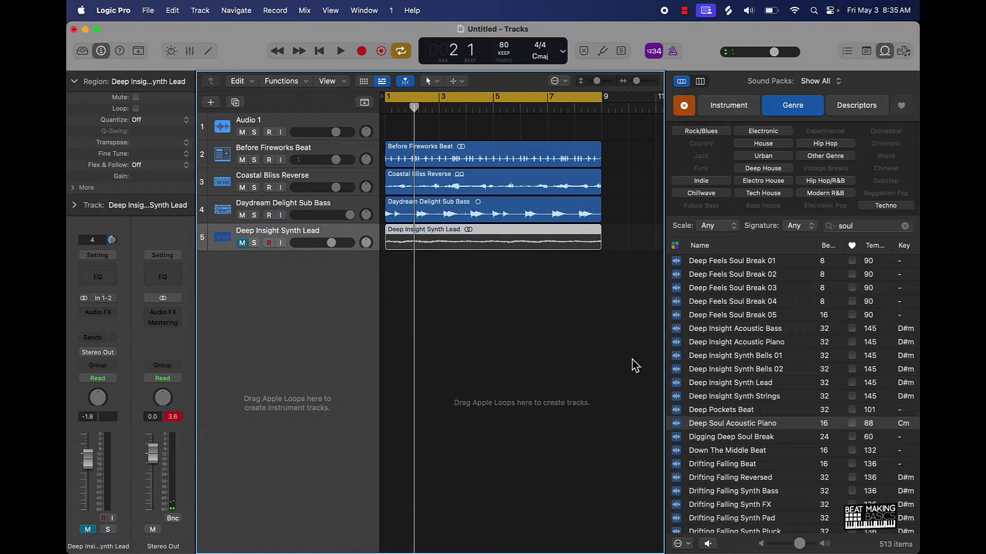
Preview the Echoes Of Time Synth Arp loop, add it at bar 1 on a new track and mute that track during playback.
scroll(792, 403, down, 5)
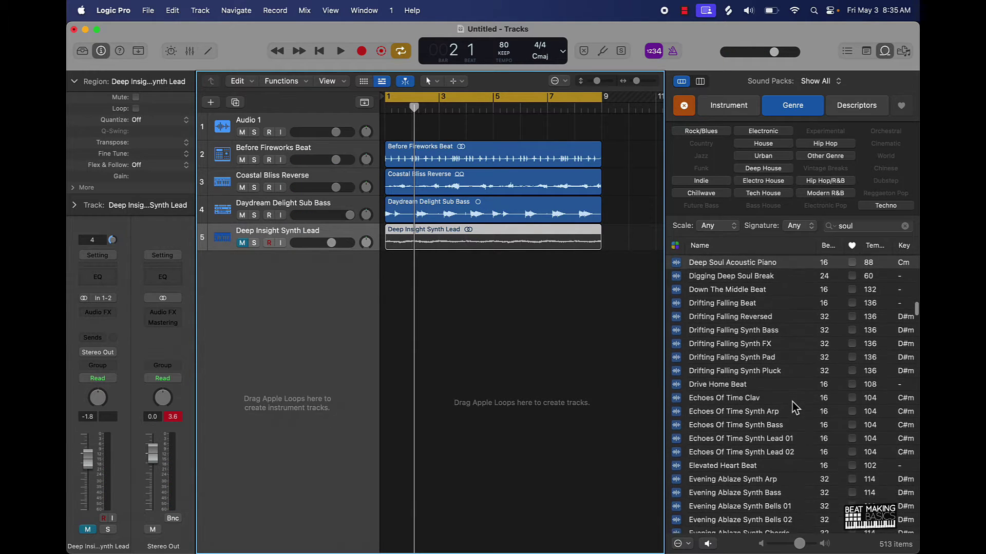
scroll(795, 408, down, 1)
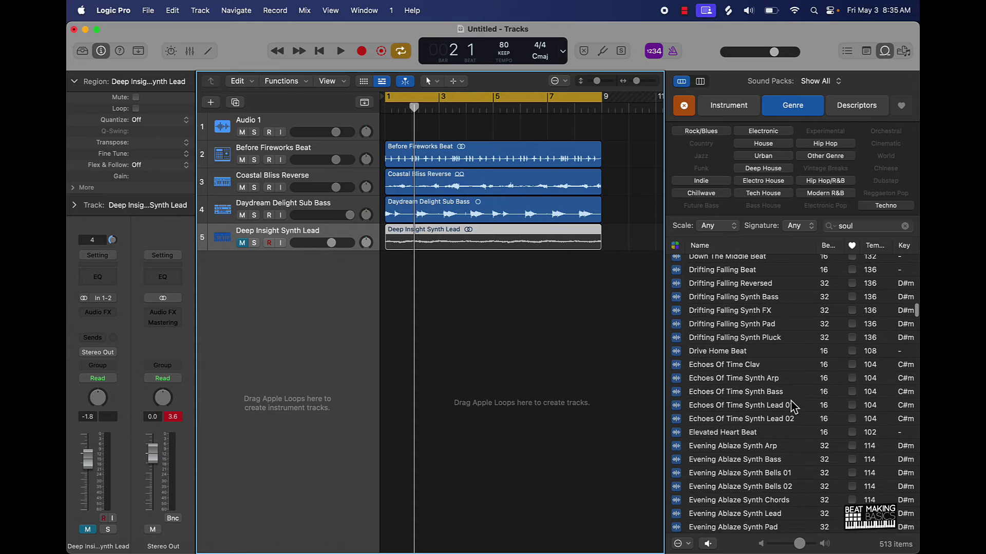
click(735, 380)
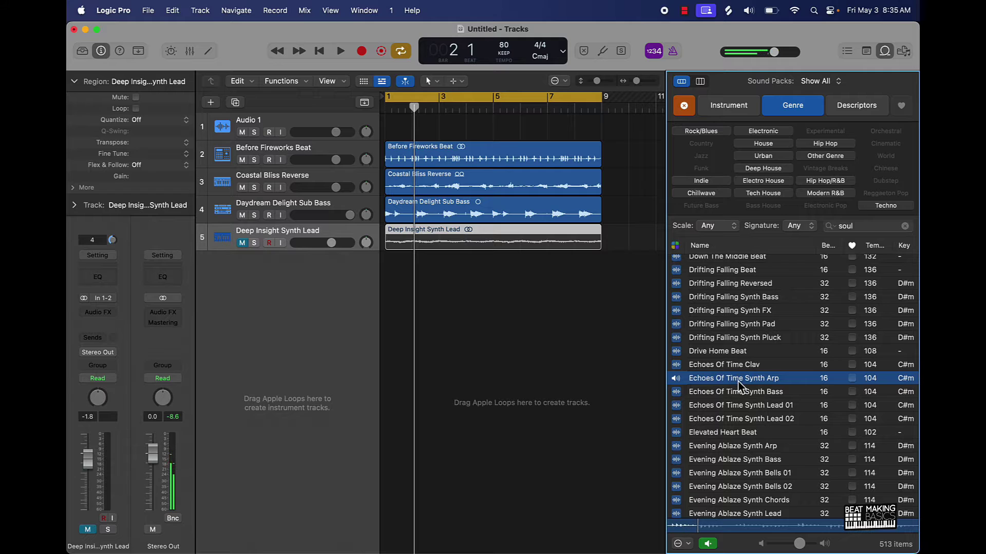
drag(738, 386, 440, 298)
key(space)
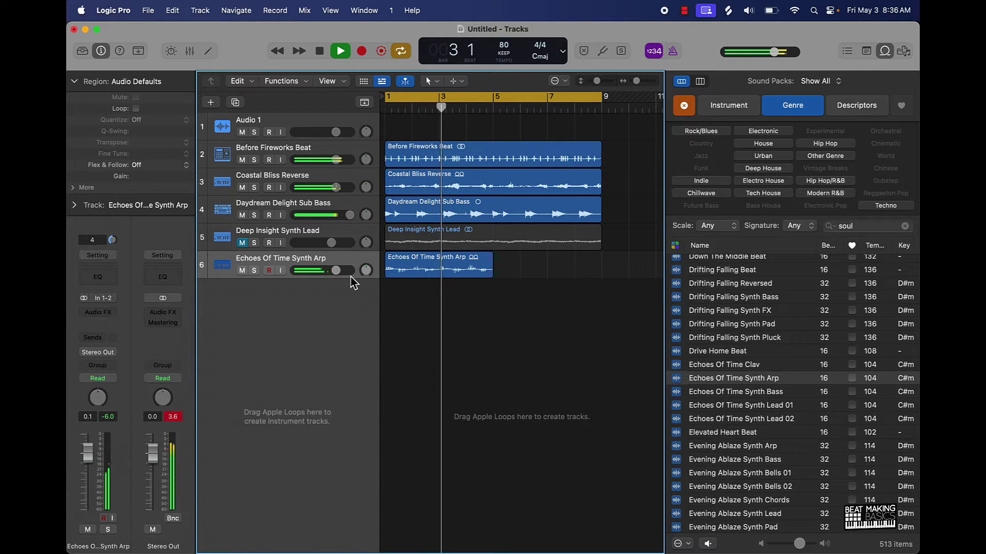
click(241, 271)
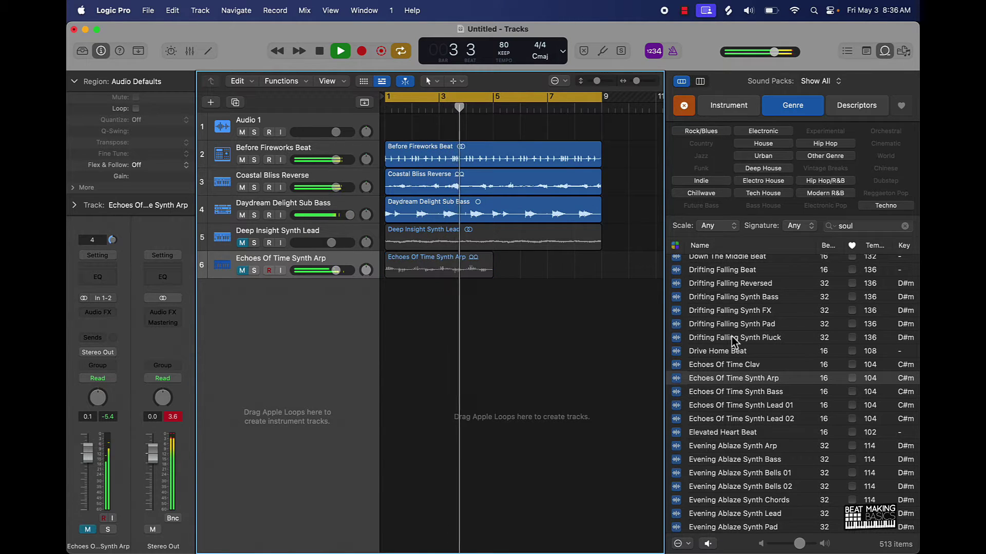
Preview the Echoes Of Time Synth Lead 01 loop, add it at bar 1 on a new track, and join it with one repeat.
click(744, 406)
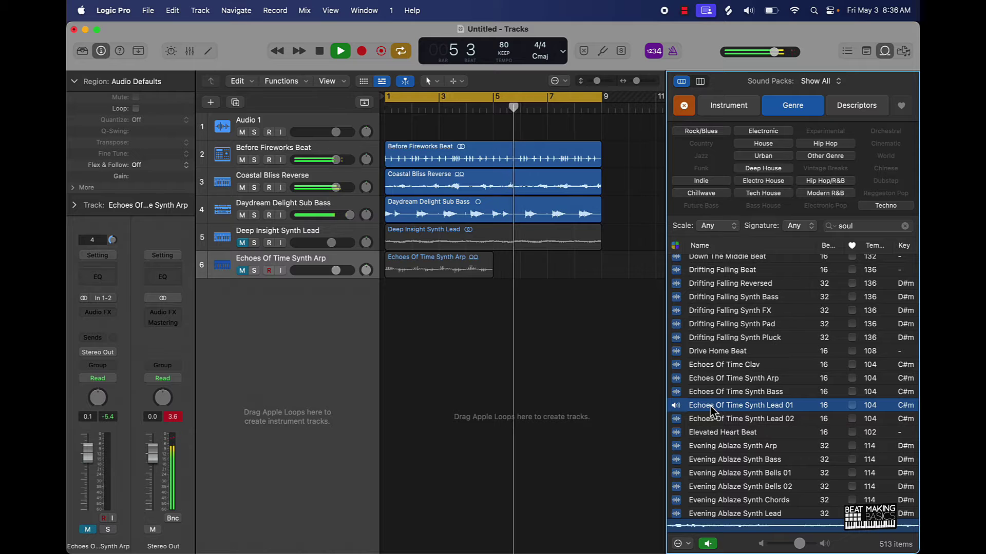
drag(712, 410, 384, 327)
key(super+r)
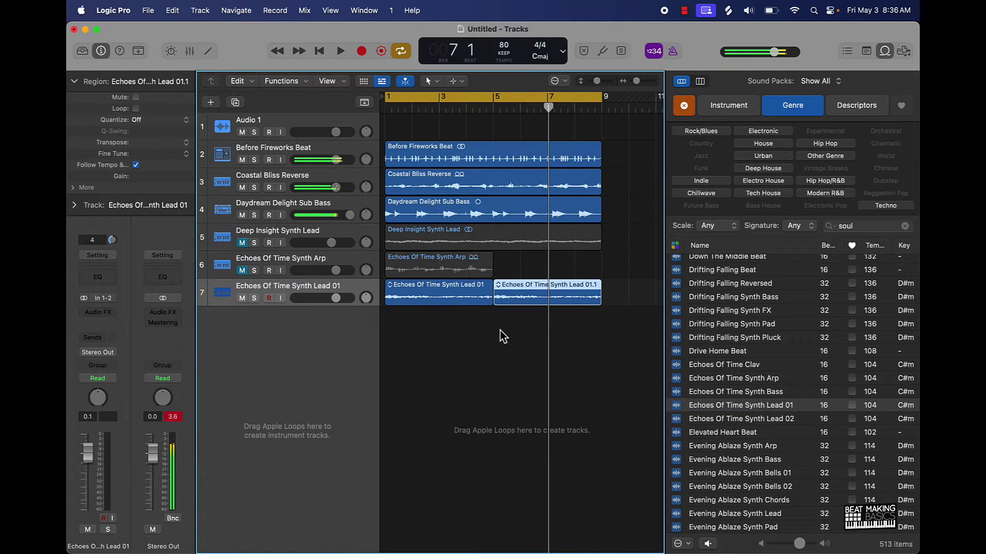
drag(491, 311, 513, 283)
key(super+j)
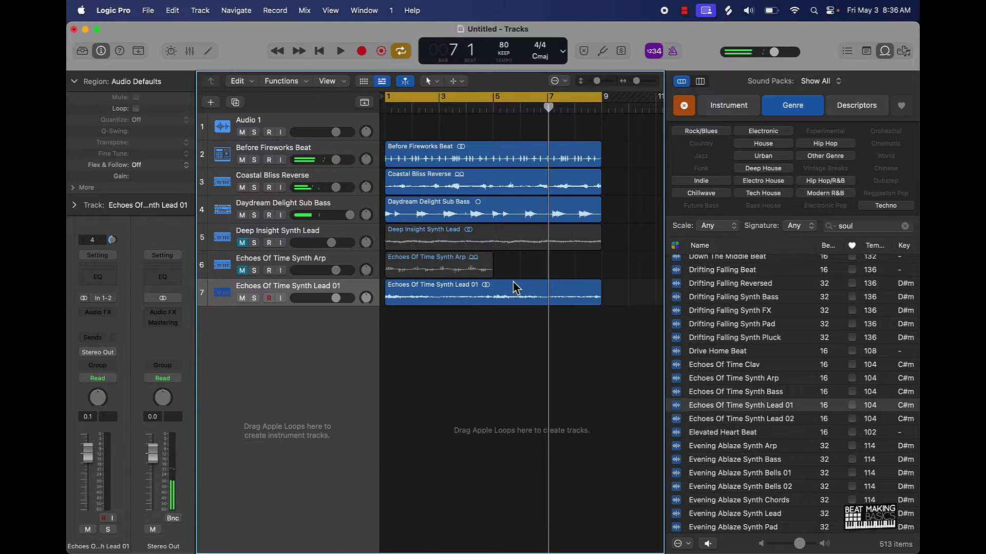
Delete the Echoes Of Time Synth Arp region and its track.
click(322, 261)
key(Delete)
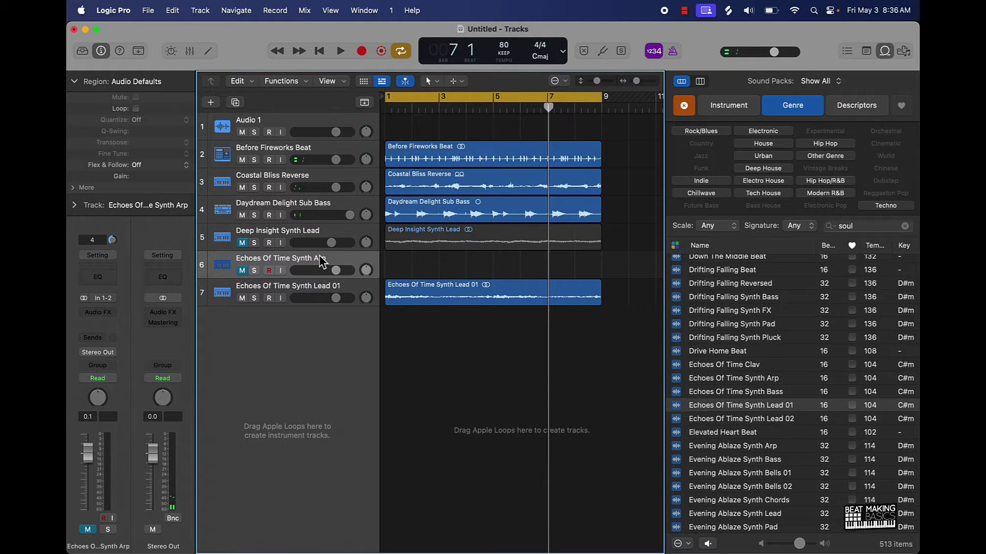
key(super+Delete)
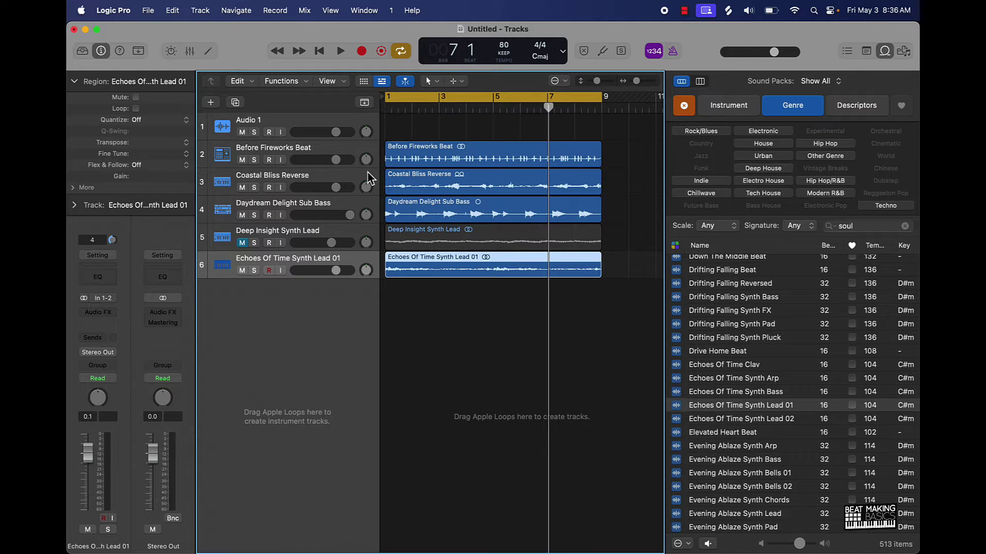
During playback, lower the Echoes Of Time Synth Lead 01 track to -3.6 dB and the Daydream Delight Sub Bass track to about +4.3 dB.
key(space)
drag(335, 271, 331, 271)
drag(350, 215, 340, 224)
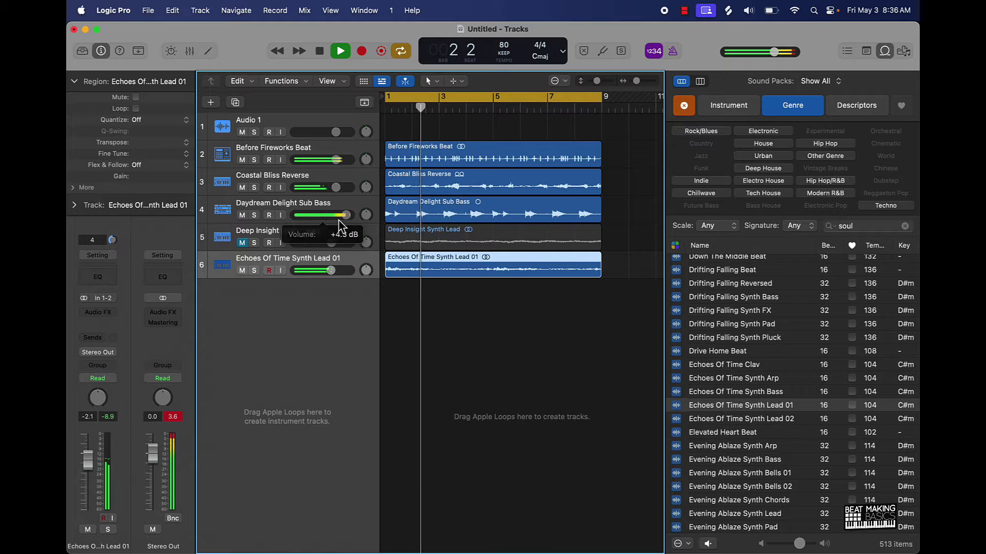
click(548, 312)
drag(331, 271, 327, 270)
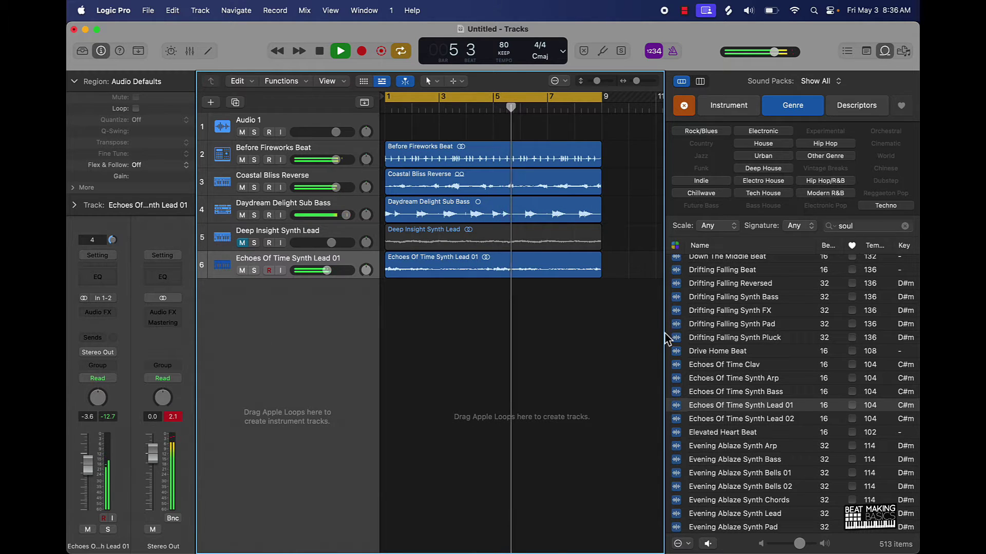
key(space)
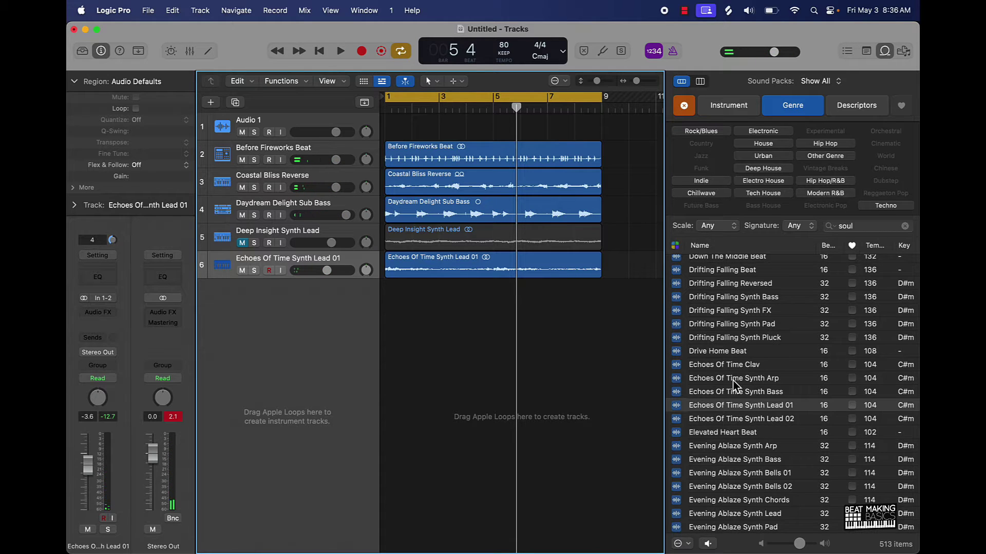
Preview the Echoes Of Time Synth Arp, Evening Ablaze Synth Arp and Fear Not Guitar Plucks loops.
click(733, 380)
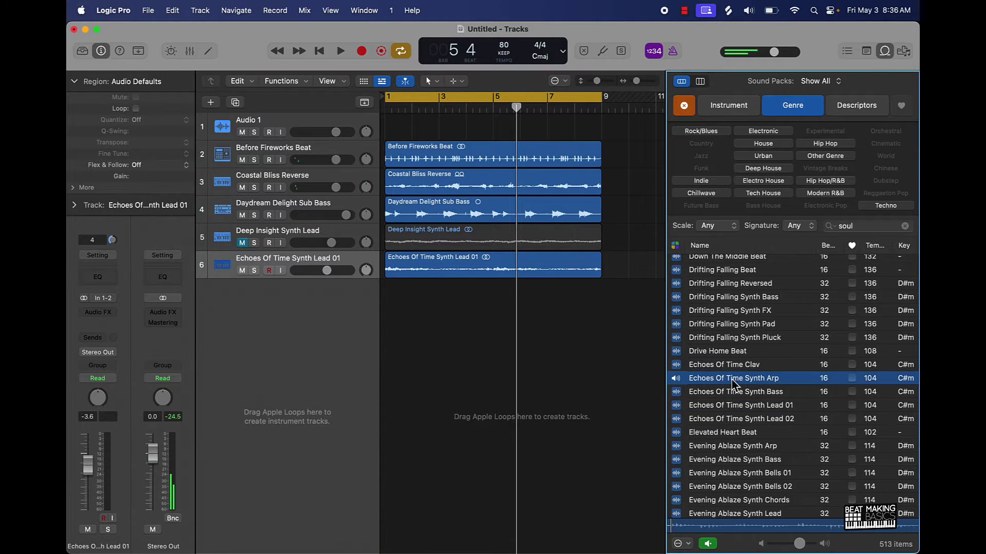
click(758, 448)
scroll(758, 452, down, 5)
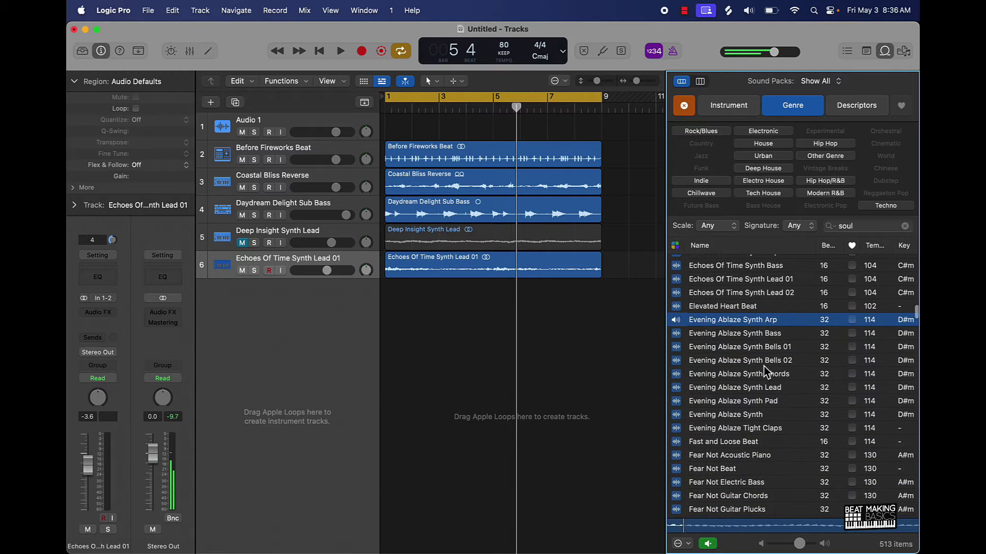
scroll(768, 399, down, 7)
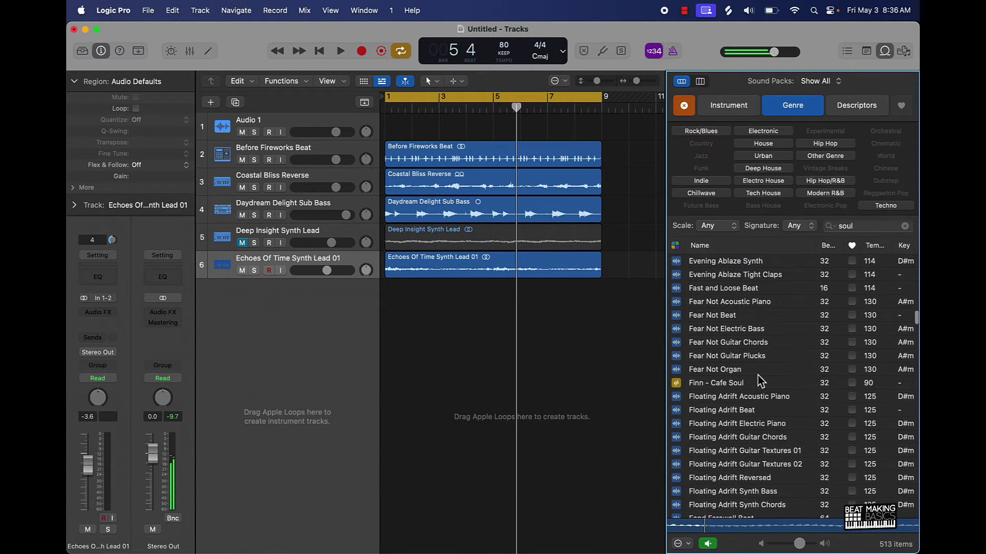
click(748, 351)
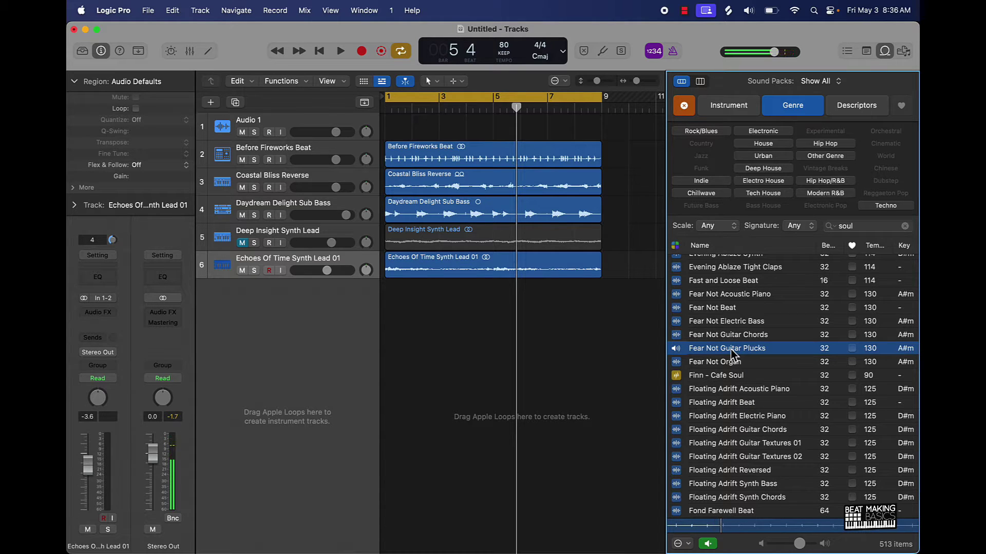
scroll(735, 362, down, 6)
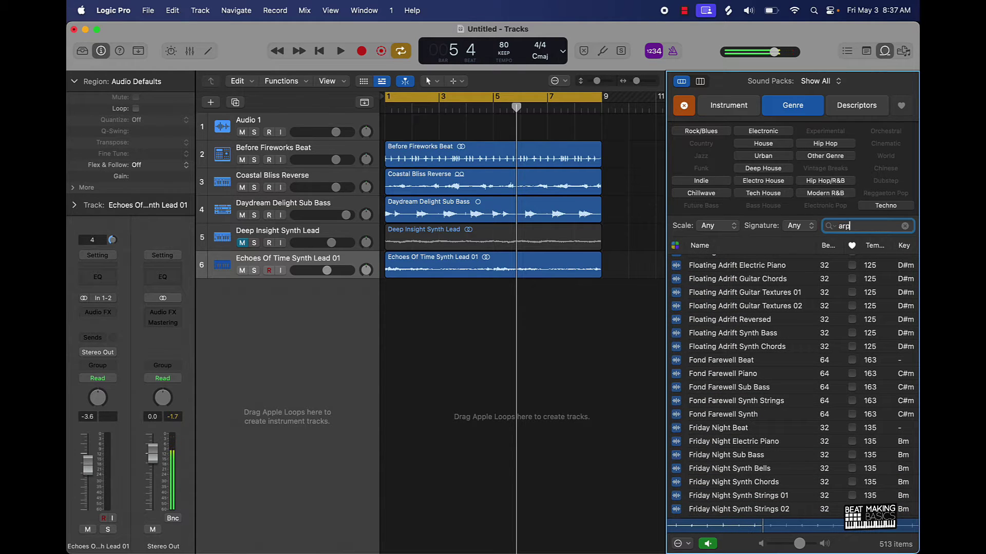
Search the loops for "arp" and preview 12-8 Electric Arpeggio 03 and 07 and Abstract Harps Pattern 02 and 01.
key(Return)
click(727, 290)
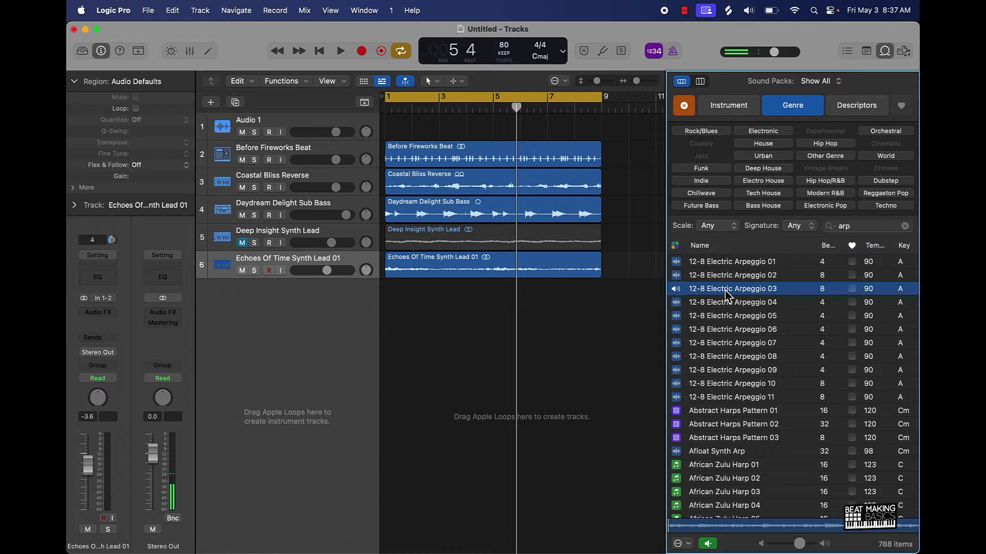
click(721, 343)
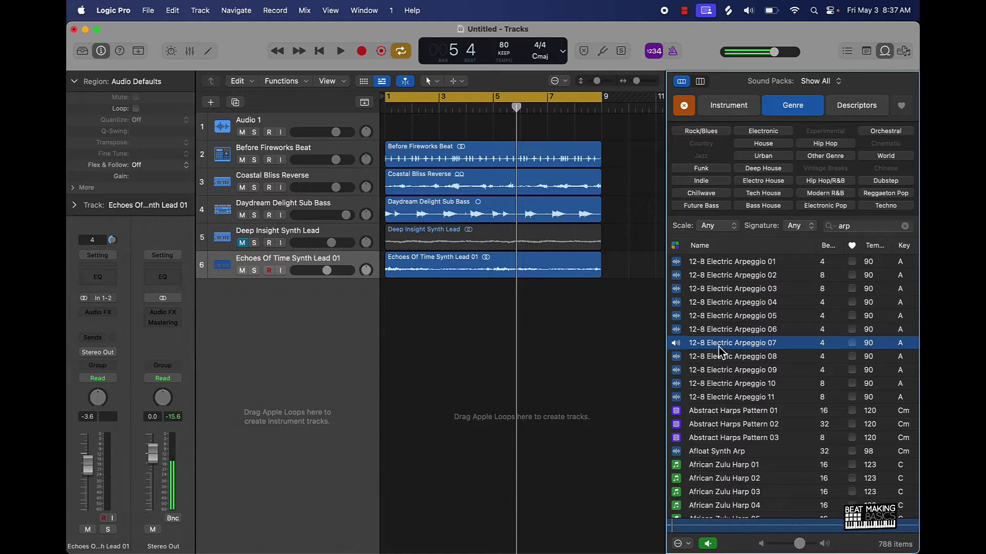
click(735, 426)
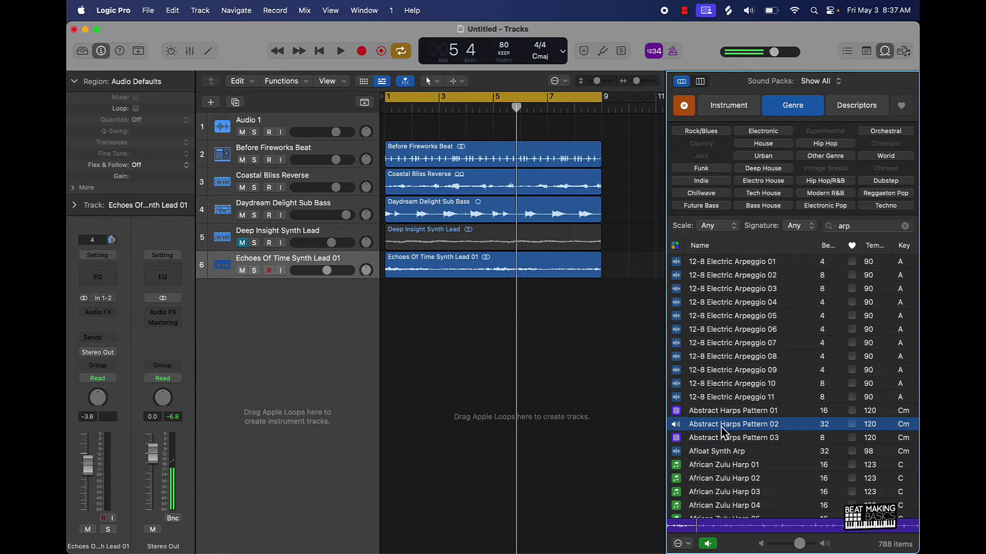
click(730, 411)
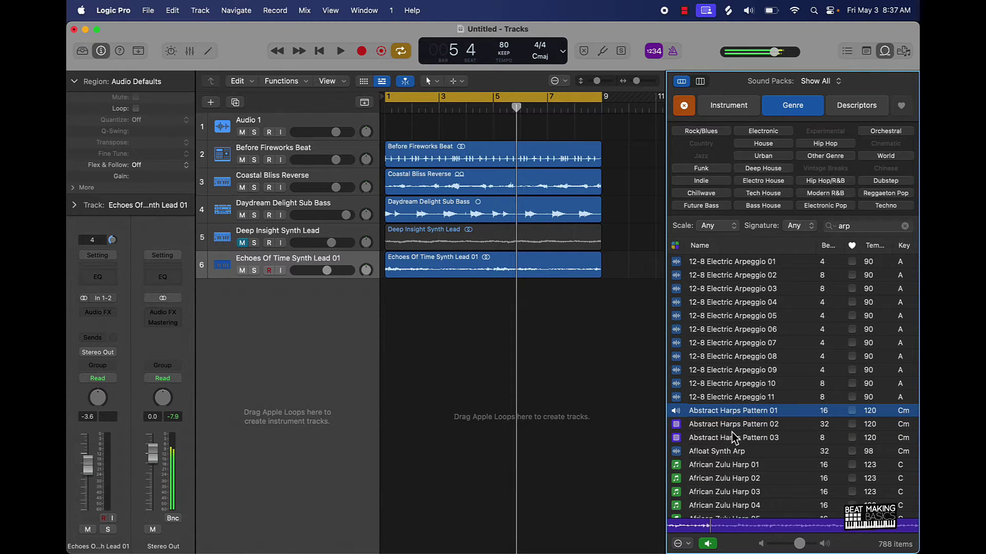
Add the Abstract Harps Pattern 01 loop at bar 1 on a new track and play the arrangement from the start.
drag(733, 415, 411, 329)
click(424, 337)
key(Return)
key(space)
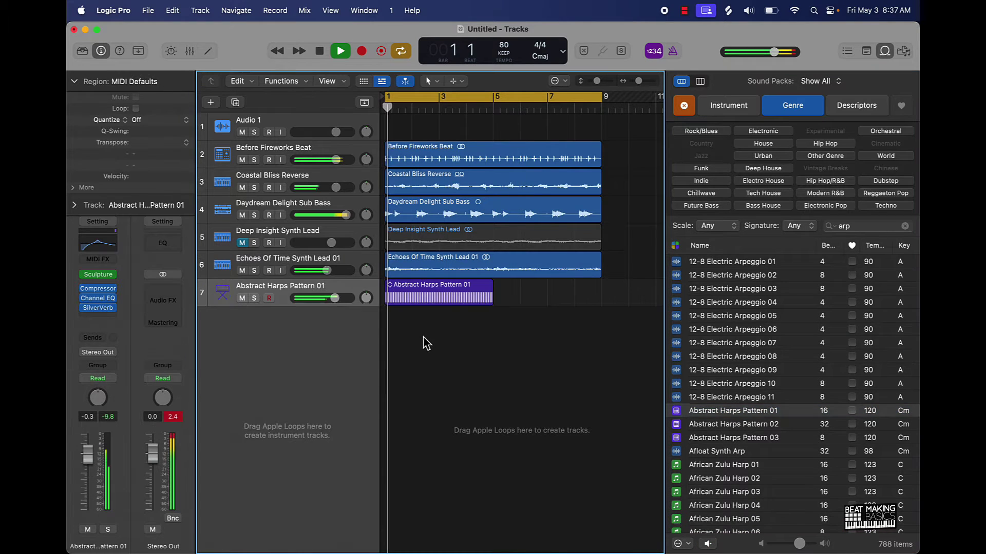
Lower the Abstract Harps Pattern 01 track to -5.0 dB and mute the Echoes Of Time Synth Lead 01 track.
drag(336, 298, 330, 300)
click(243, 271)
Repeat the Abstract Harps Pattern 01 region once up to bar 9 and set its track volume to -4.7 dB.
click(417, 301)
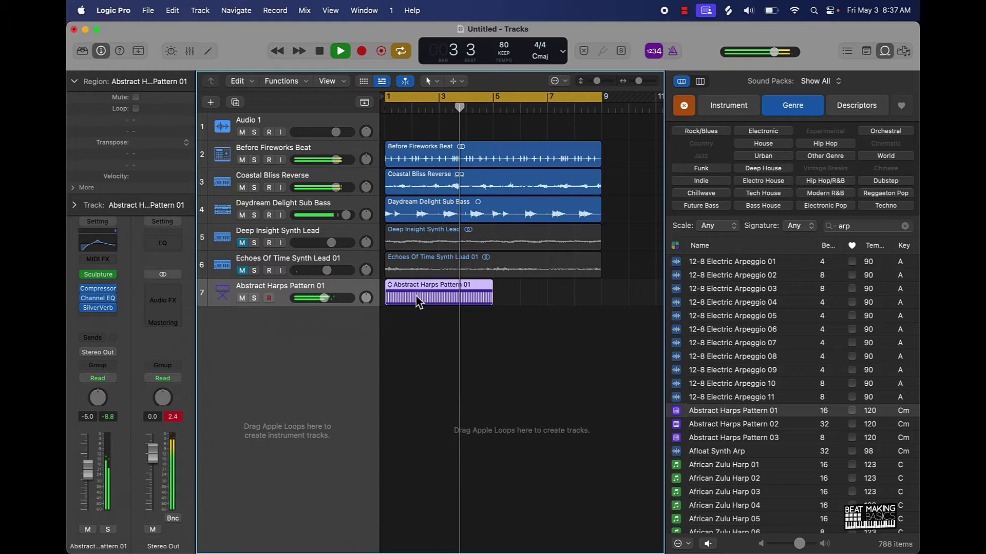
key(super+r)
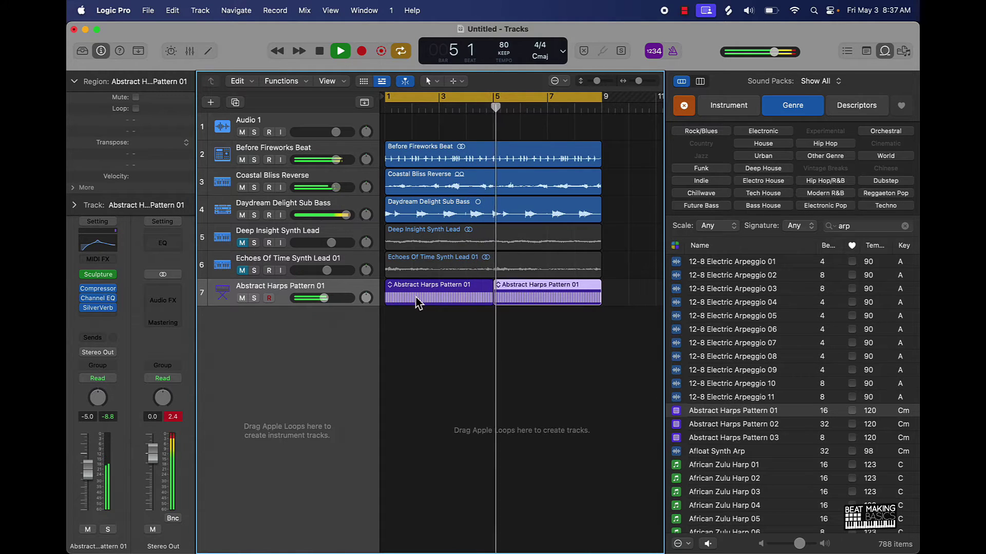
drag(324, 298, 326, 298)
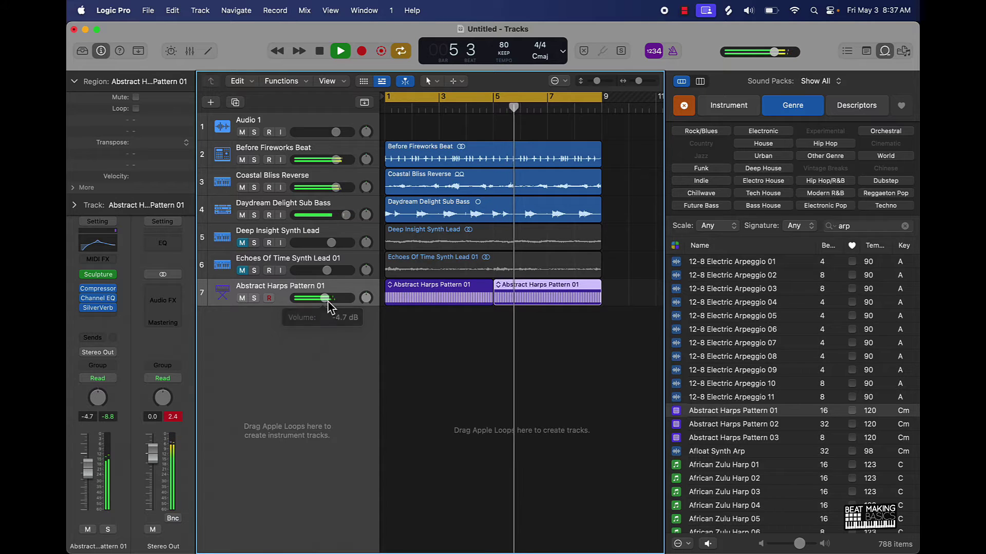
key(space)
Convert both Abstract Harps Pattern 01 regions to MIDI regions and join them into one.
drag(442, 332, 516, 303)
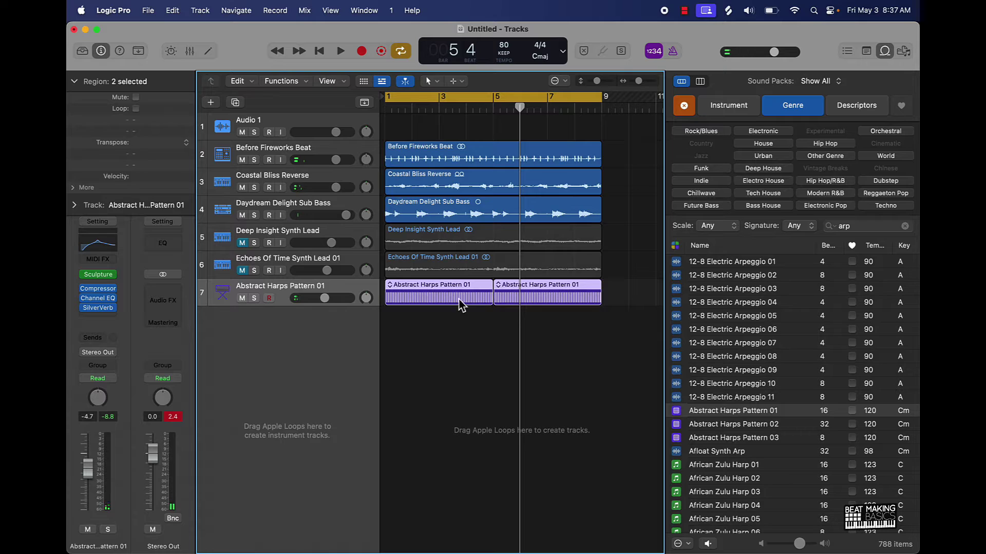
right_click(414, 297)
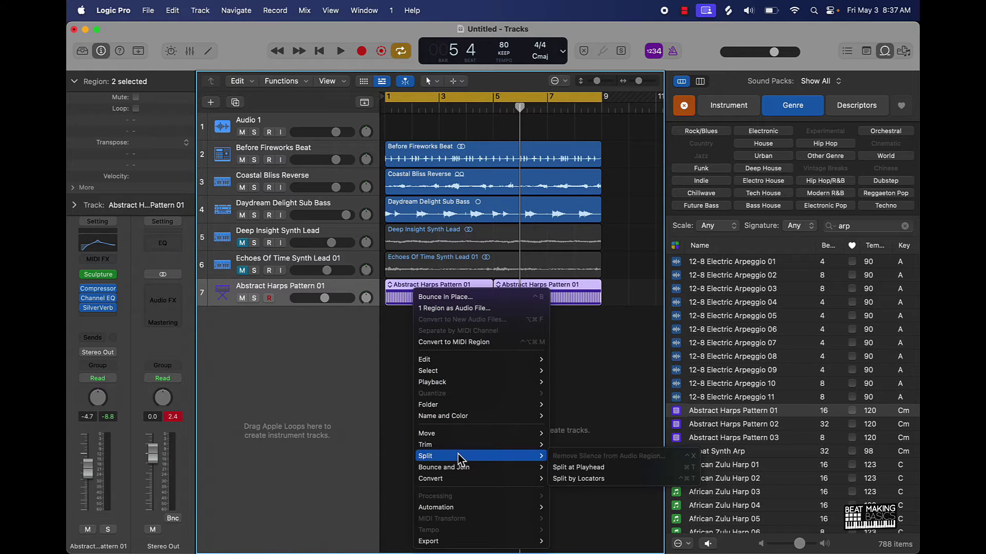
mouse_move(456, 484)
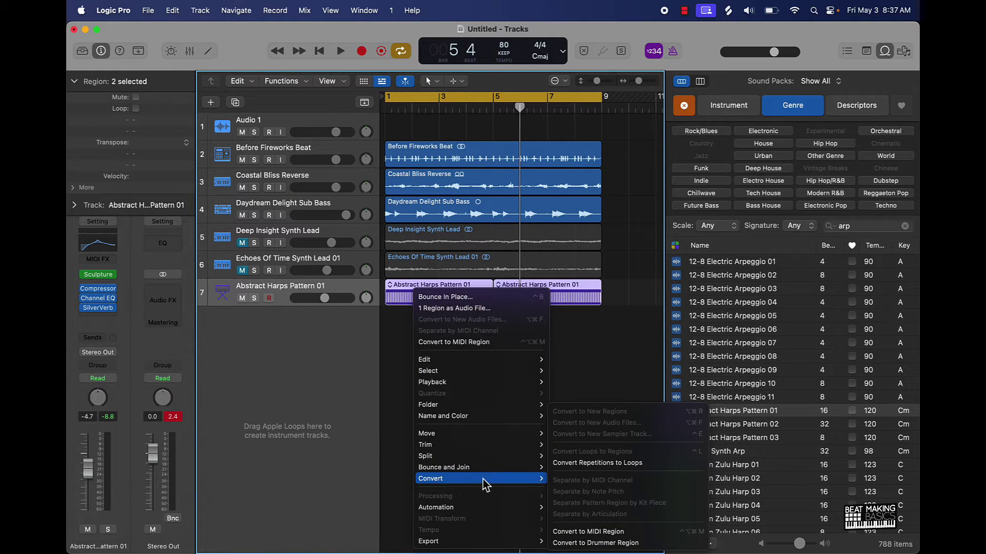
click(614, 534)
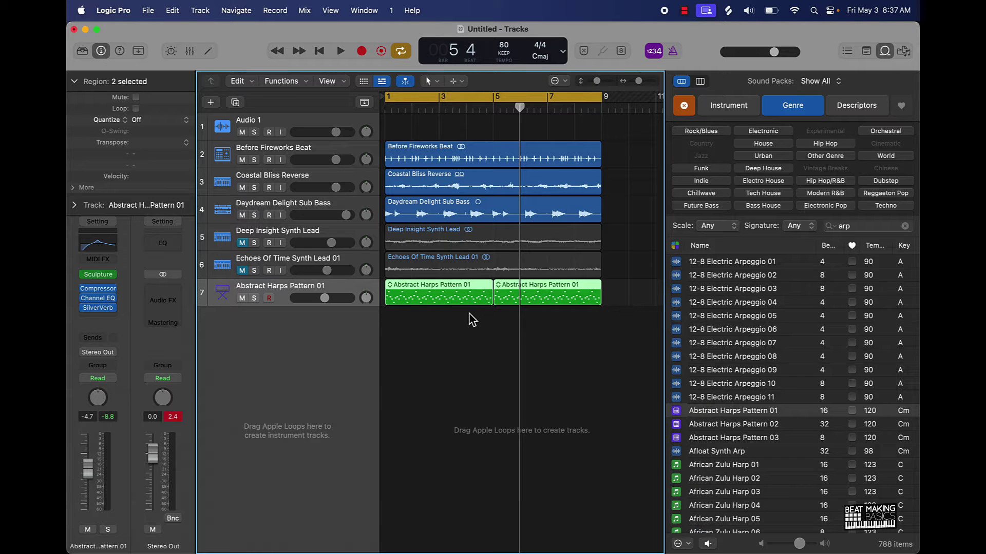
key(super+j)
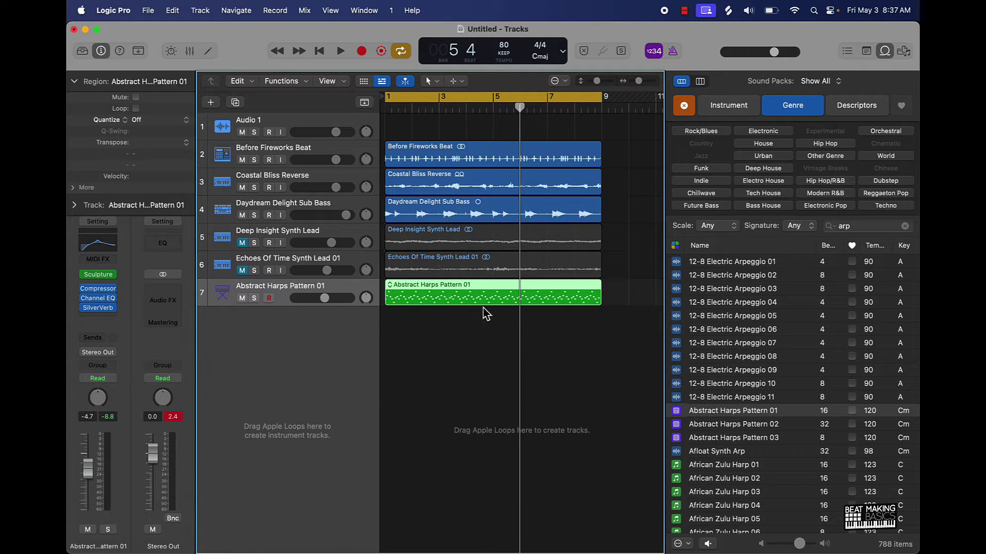
Check the joined harp region's notes in the Piano Roll, and bounce it in place to a new track with the source muted.
double_click(460, 296)
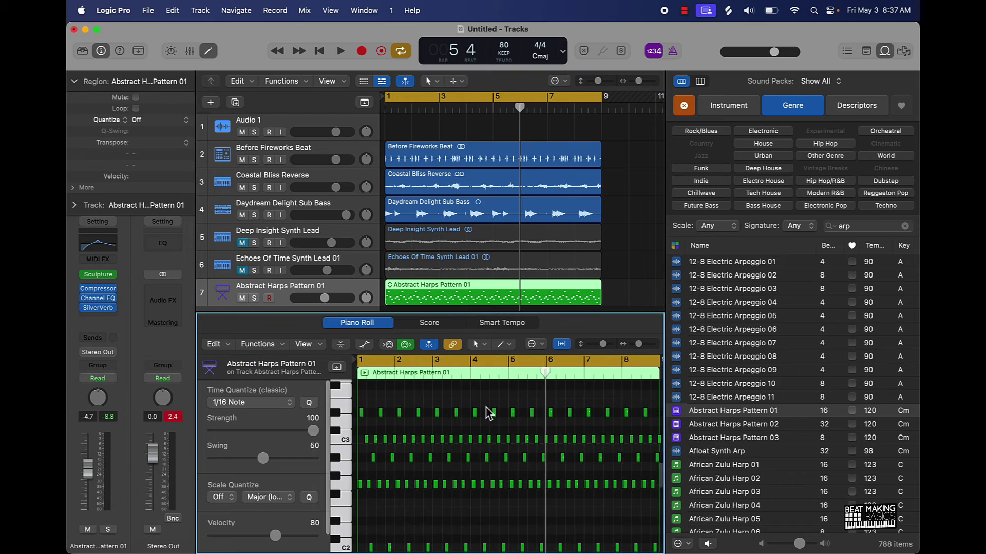
key(e)
right_click(501, 298)
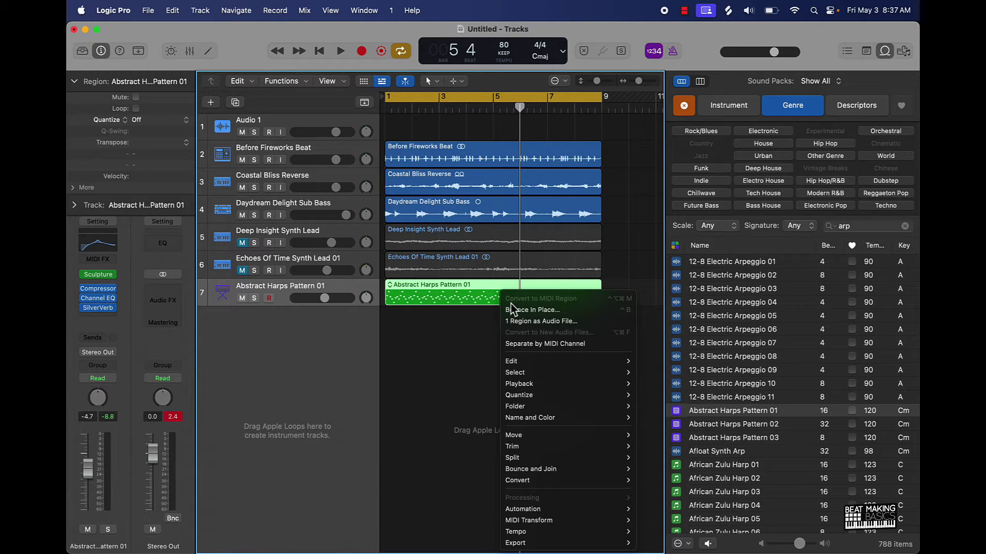
click(520, 310)
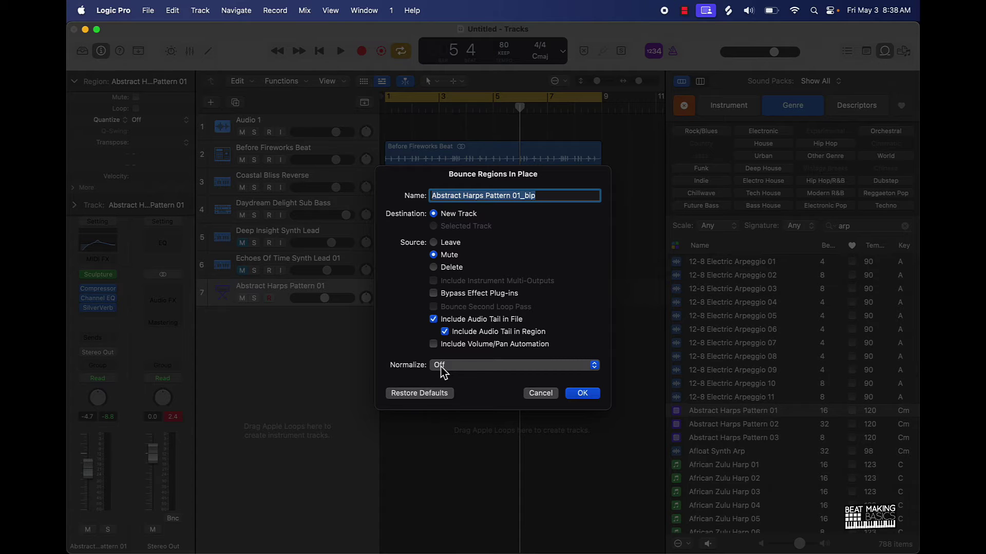
click(592, 396)
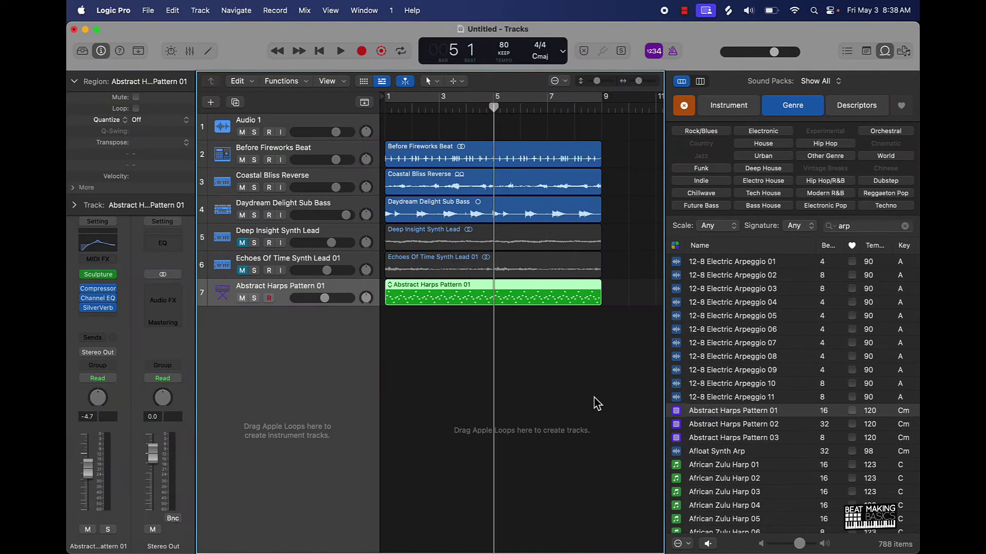
Split the bounced Abstract Harps Pattern 01_bip region at bar 9 and delete the leftover tail.
drag(617, 327, 607, 330)
key(period)
key(period)
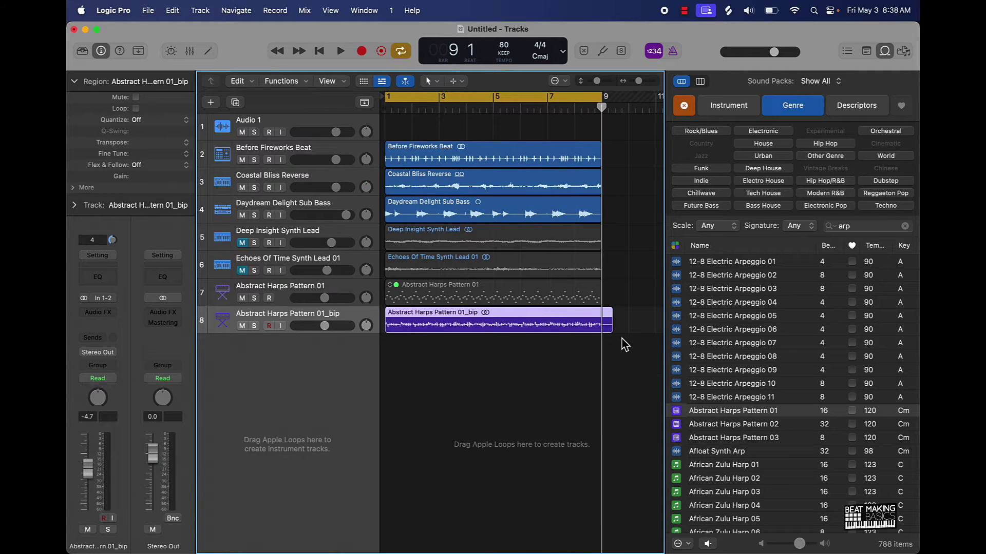
key(super+t)
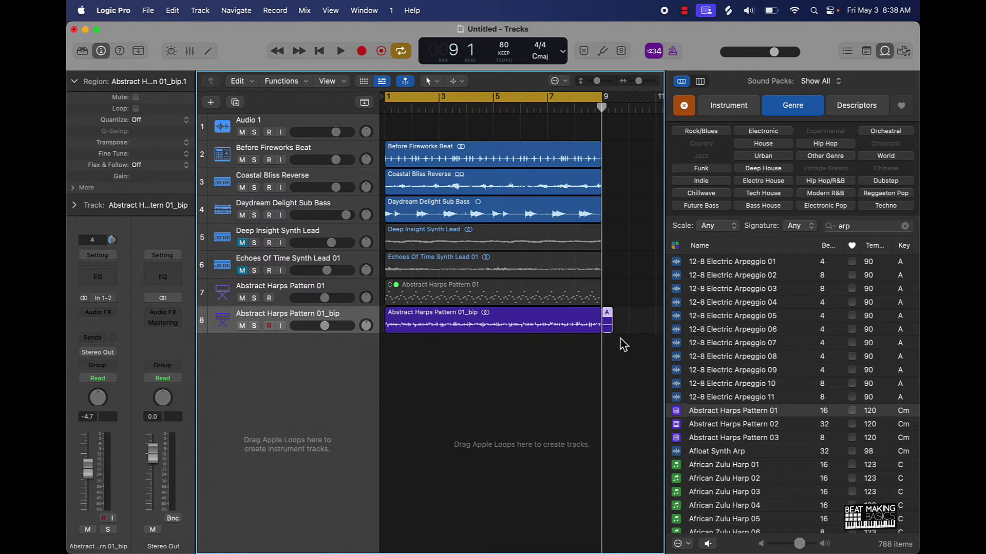
key(Delete)
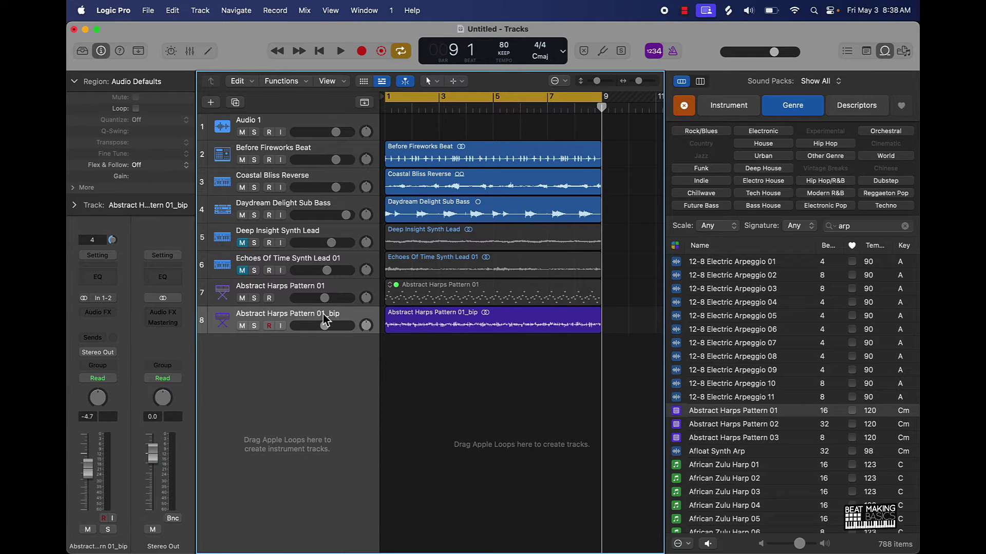
During playback, move the bounced harp track above its MIDI source track and raise its volume to about -4 dB.
key(space)
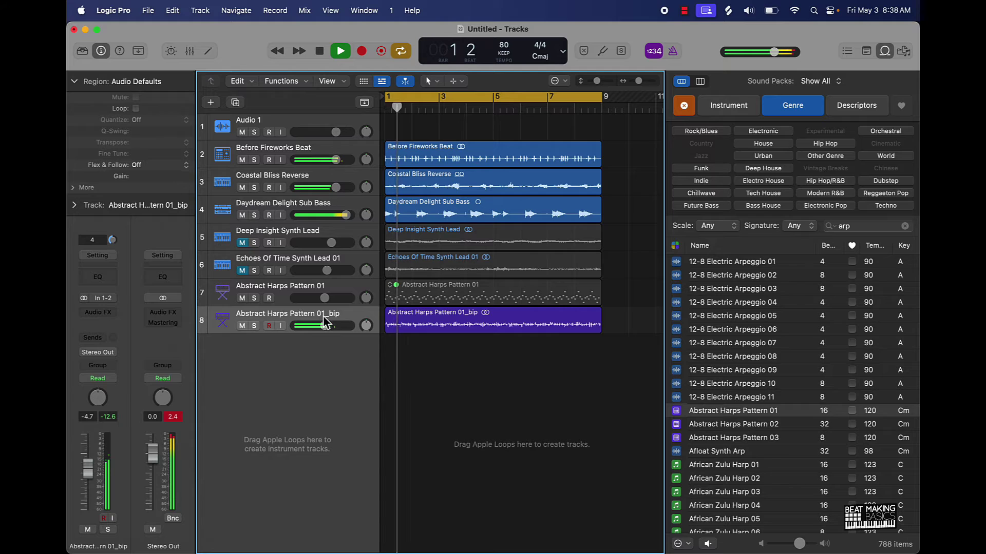
drag(325, 321, 326, 291)
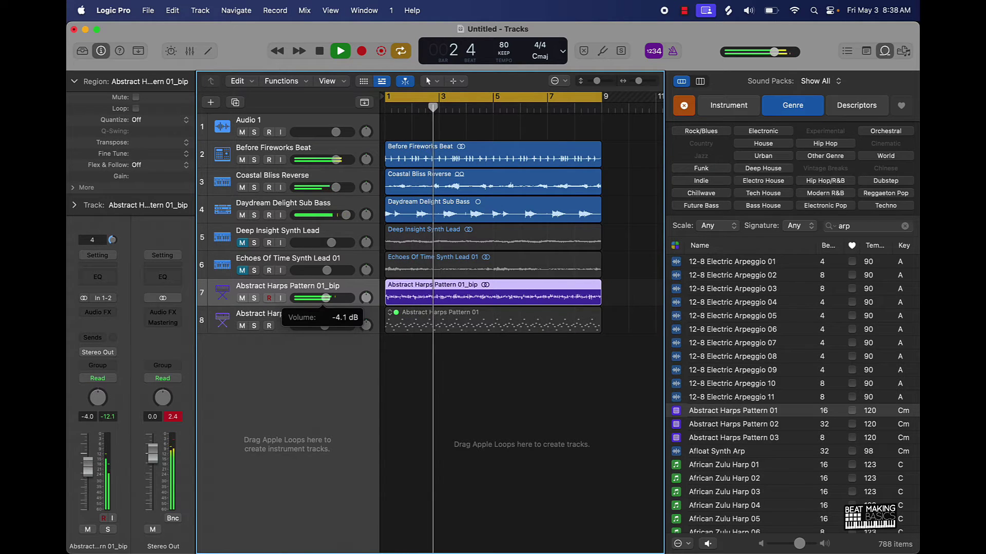
Mute the bounced harp track, unmute Deep Insight Synth Lead, and set its volume to about -1.0 dB during playback.
key(space)
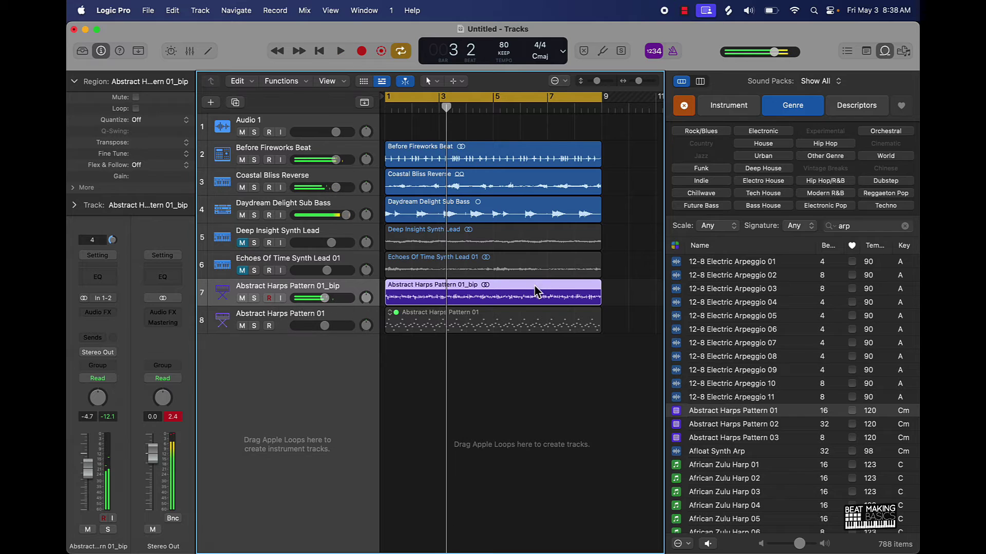
click(242, 299)
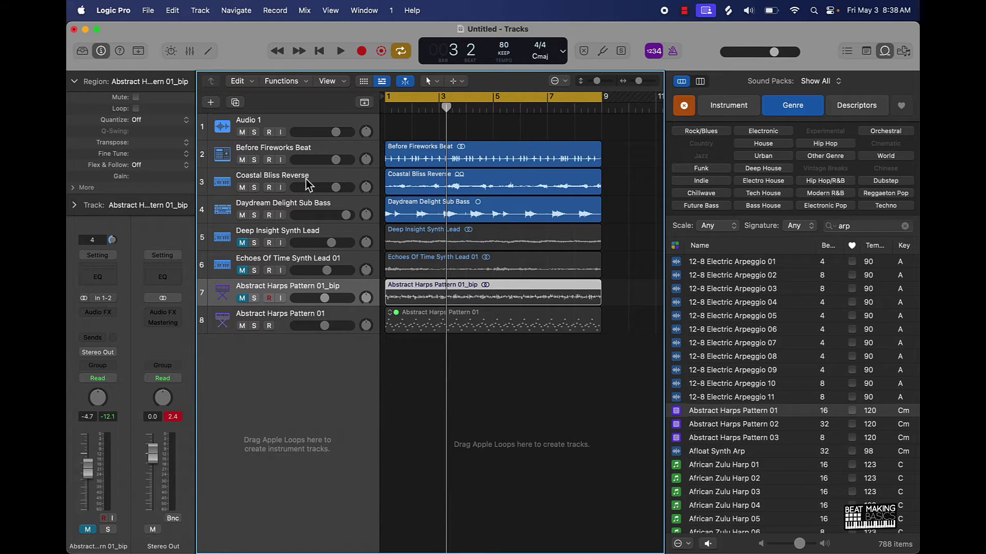
click(243, 244)
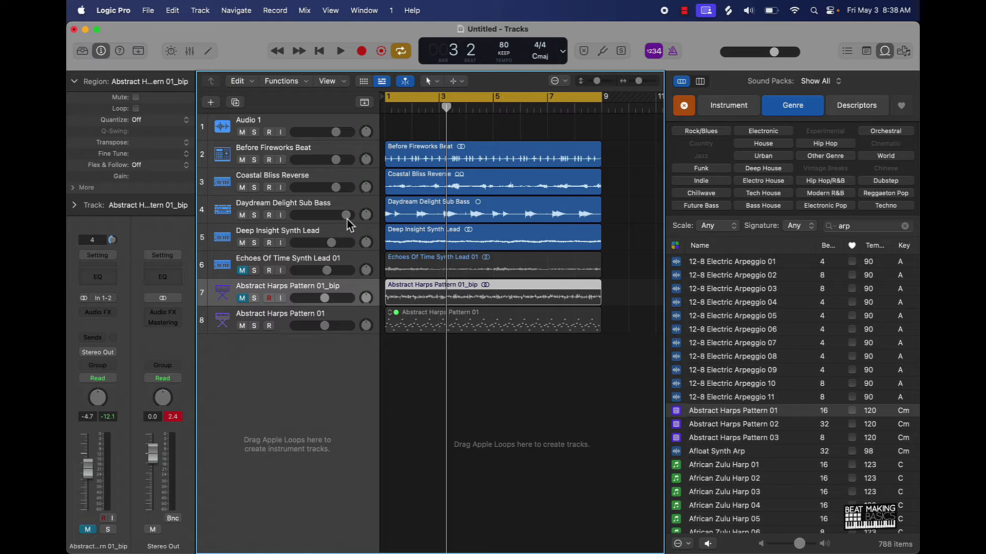
key(space)
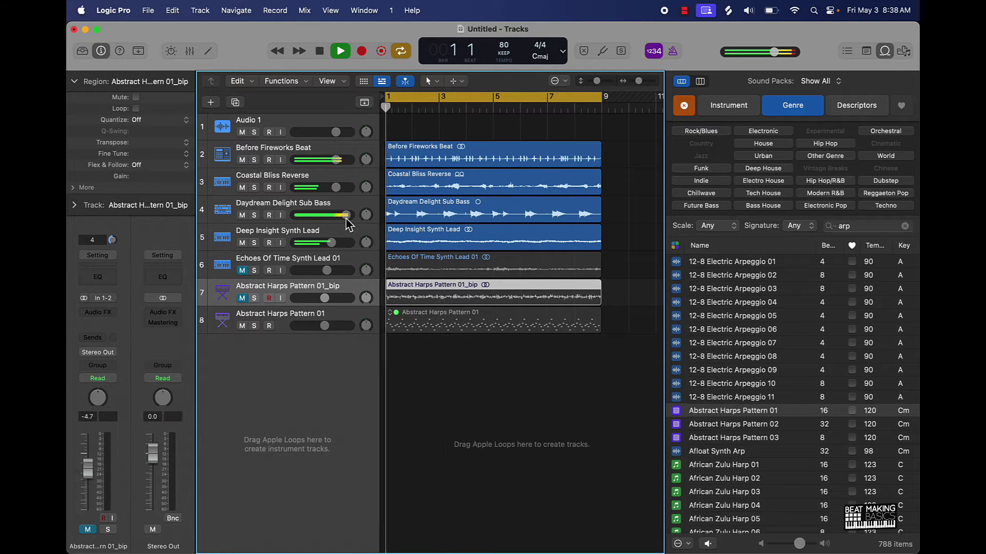
click(497, 387)
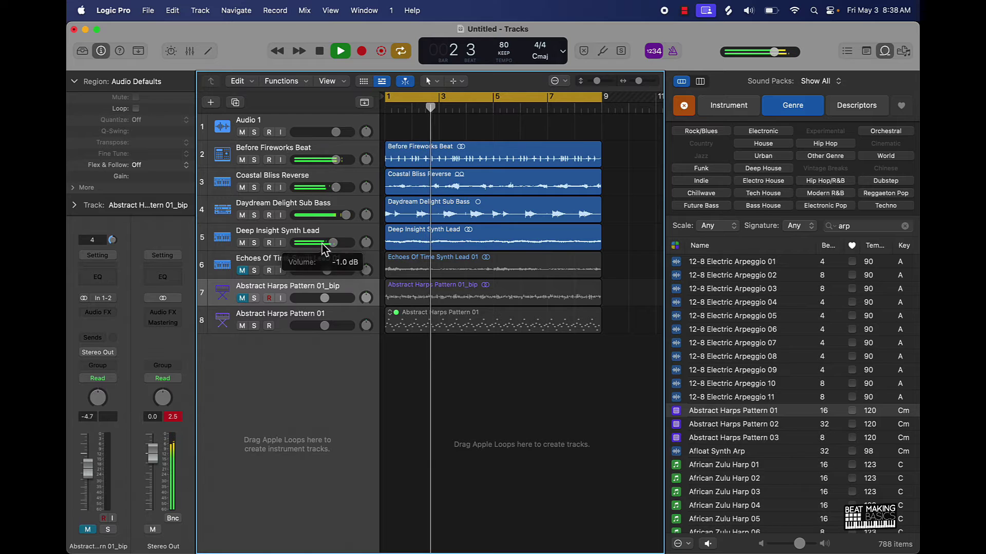
Unmute Echoes Of Time Synth Lead 01, lower its volume during playback, and mute both synth lead tracks again.
click(243, 271)
drag(326, 271, 318, 270)
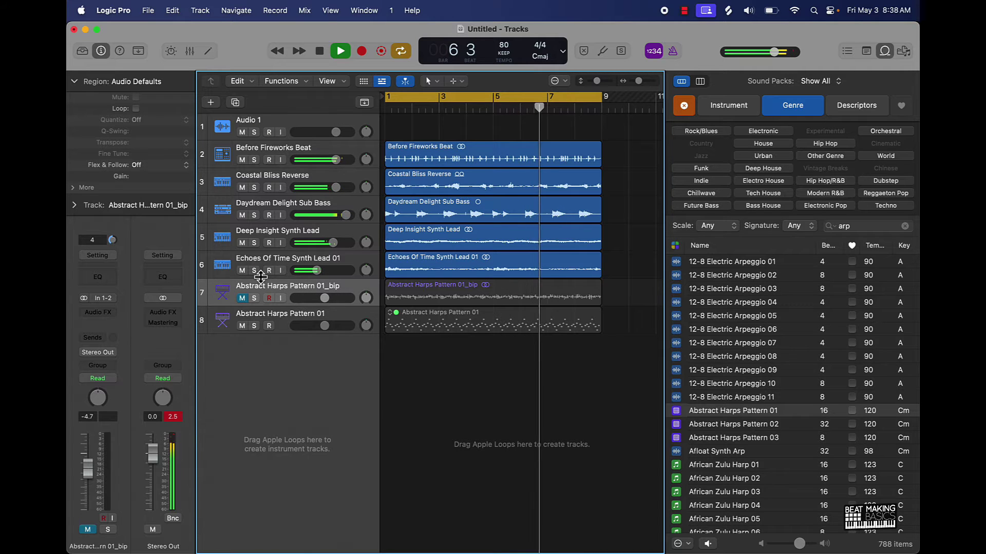
key(space)
click(242, 271)
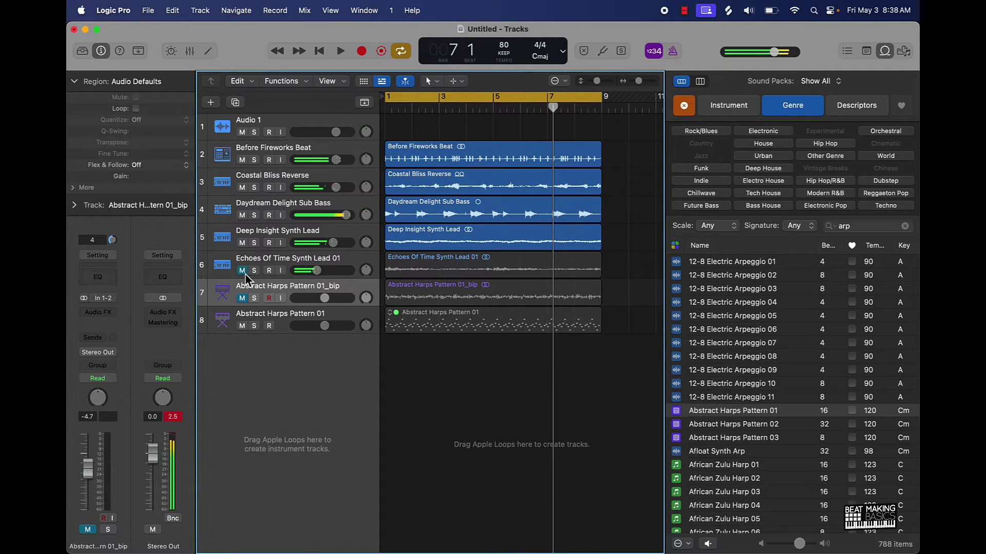
click(242, 244)
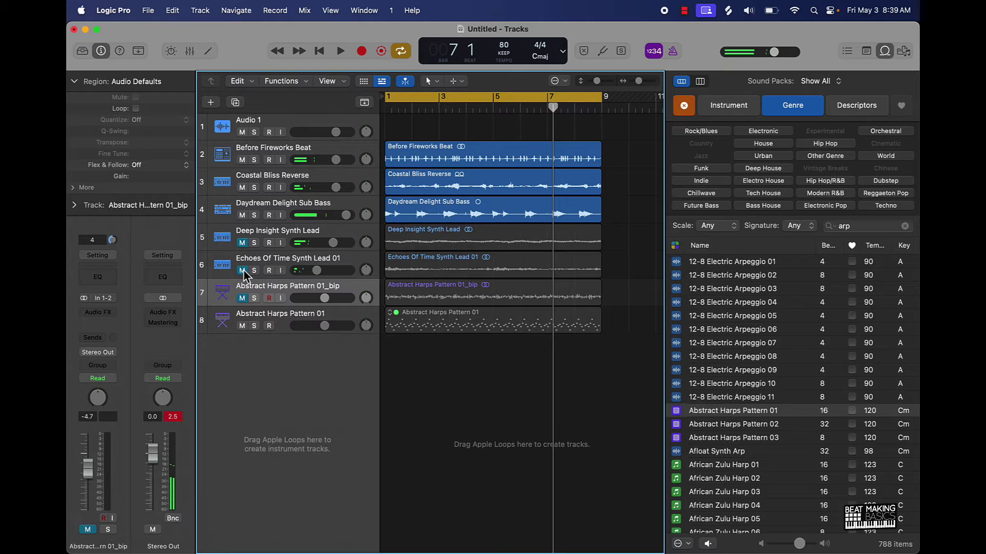
Audition Echoes Of Time Synth Lead 01 without the other synth lead, raise its volume slightly, and mute it again.
click(243, 271)
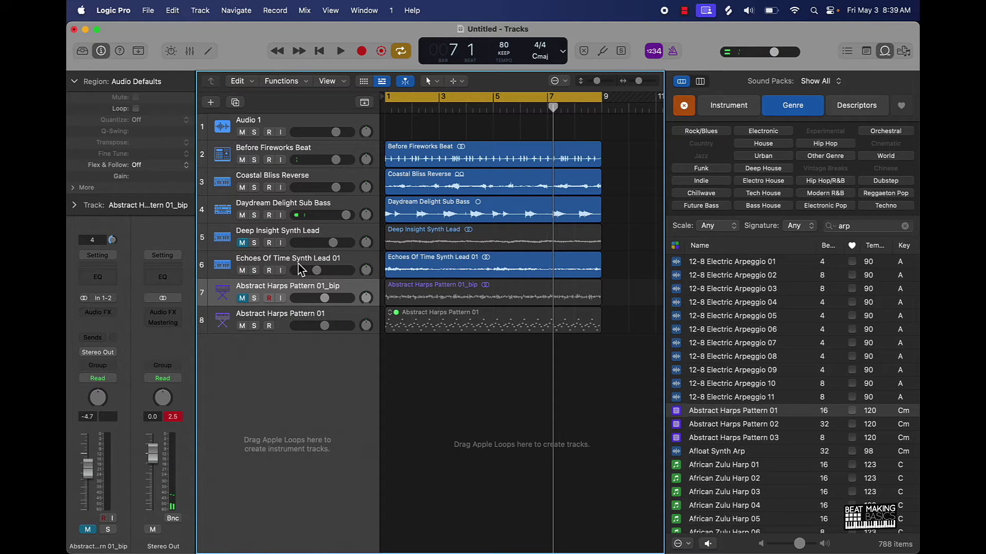
key(space)
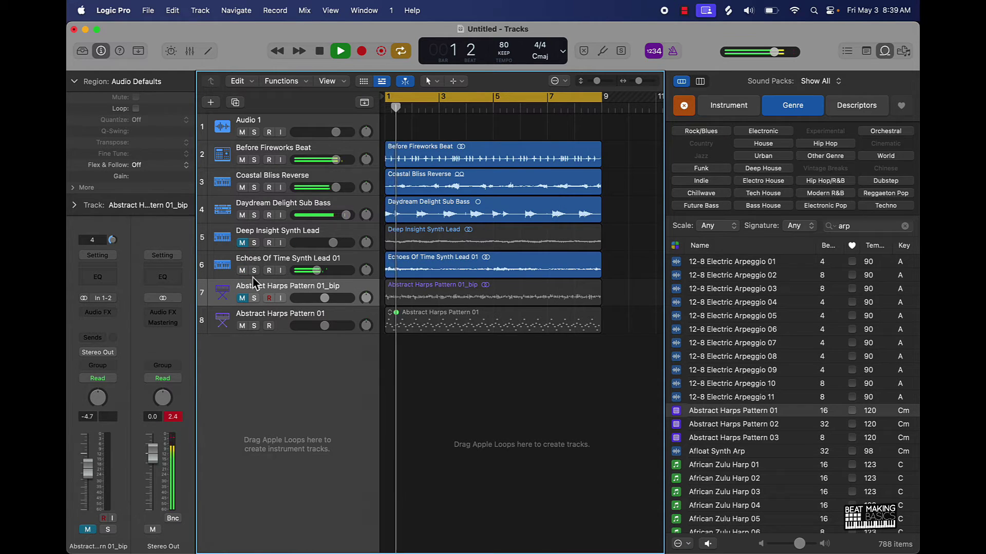
drag(318, 271, 320, 271)
key(space)
click(242, 271)
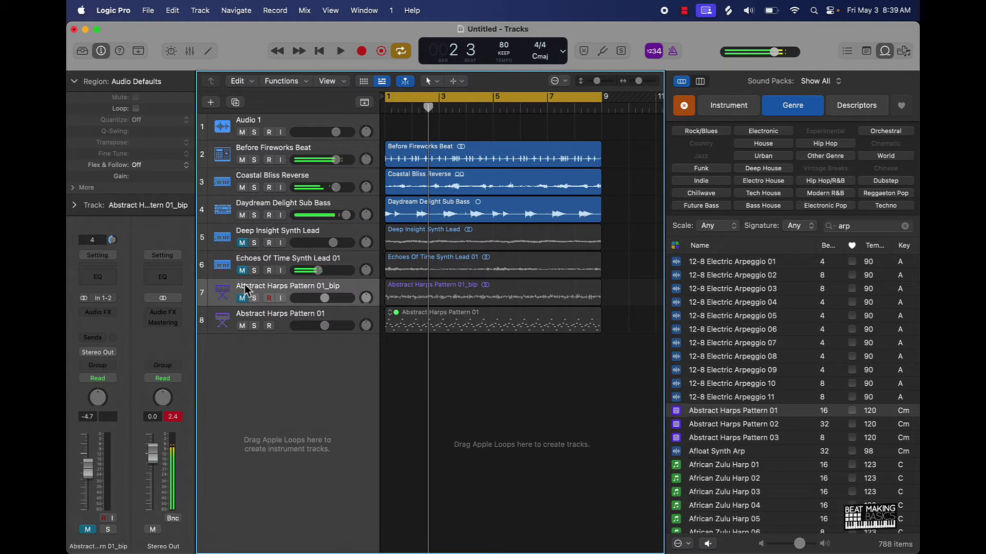
Briefly audition and re-mute the bounced harp track, and delete the Abstract Harps Pattern 01 MIDI source track.
click(242, 299)
key(space)
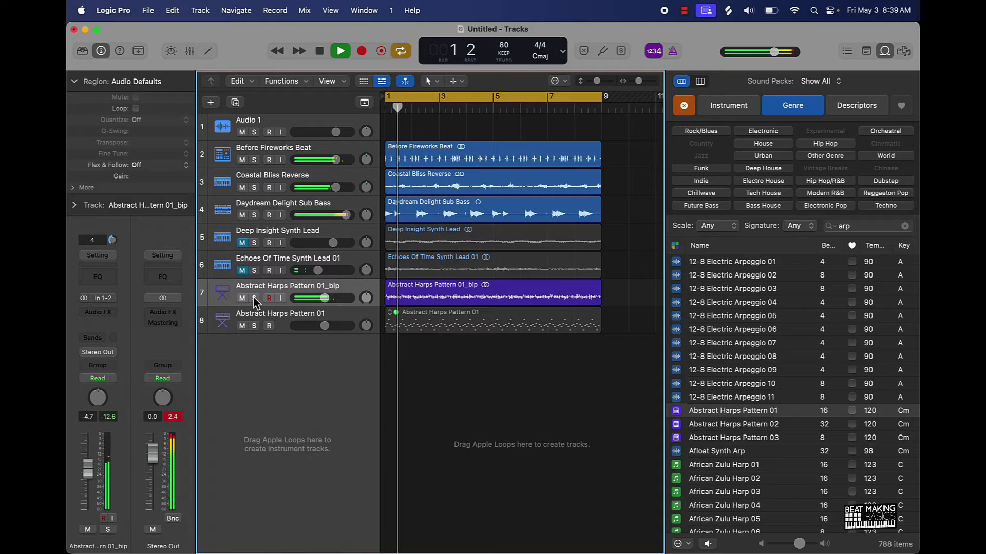
key(space)
click(242, 298)
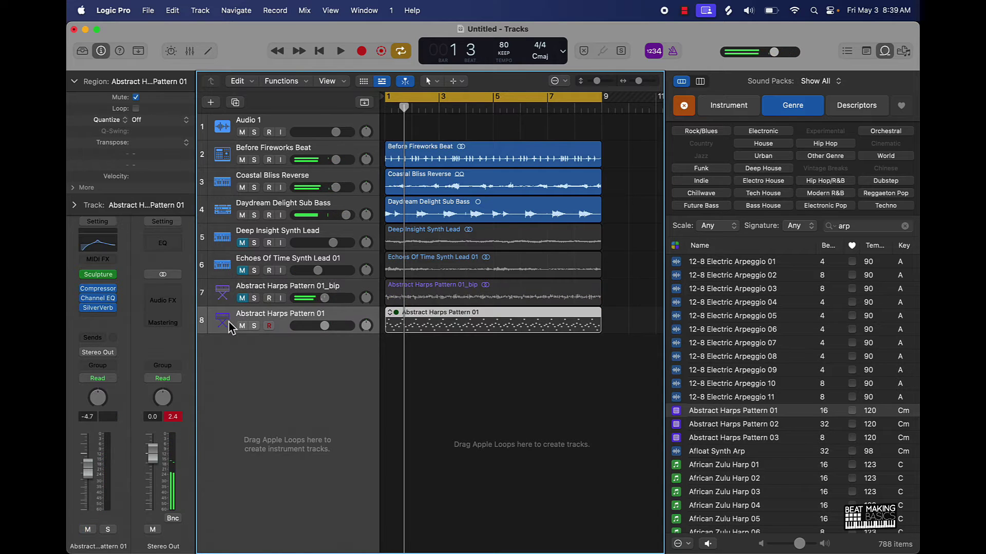
click(227, 320)
key(super+BackSpace)
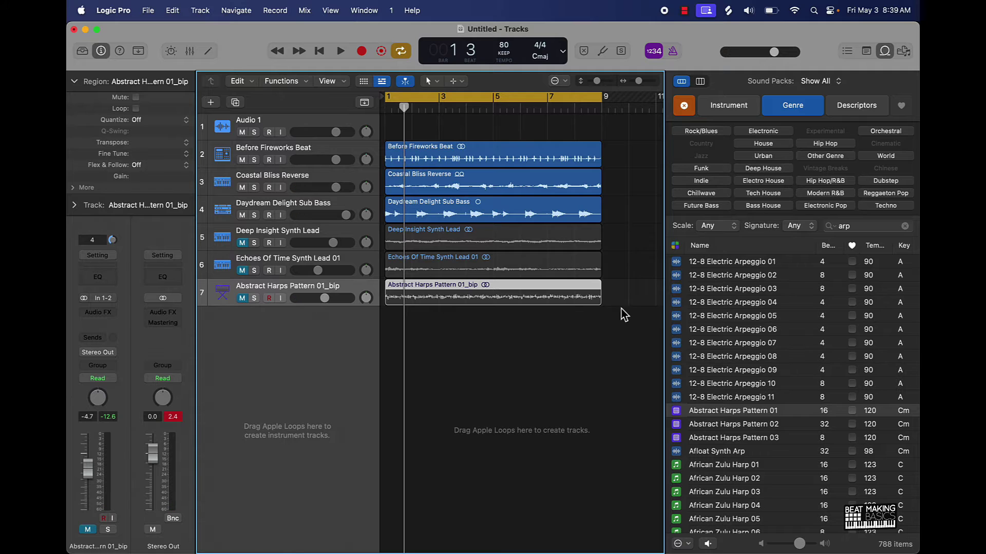
Search the Apple Loops for "soul beat", preview Better Together Beat, and mute the Before Fireworks Beat track.
click(314, 155)
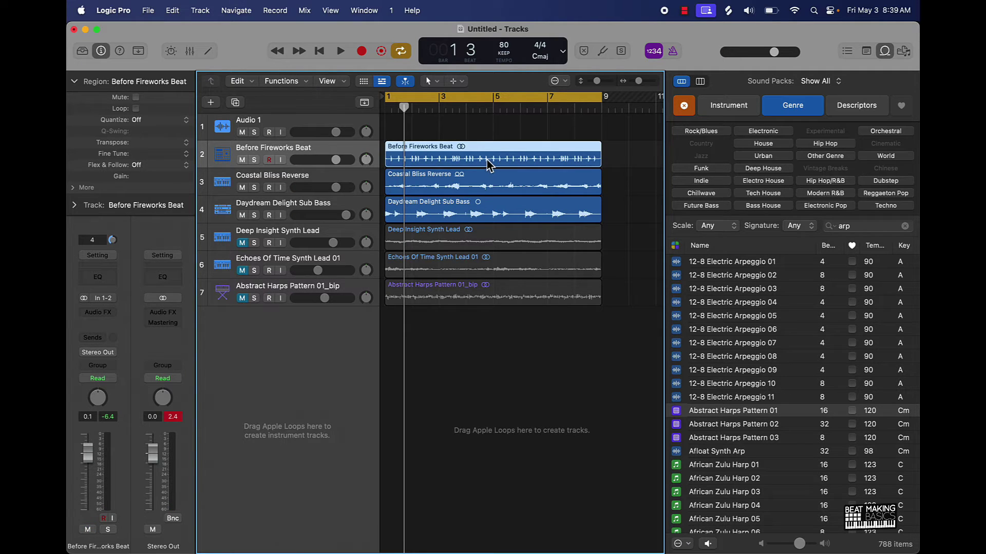
click(905, 226)
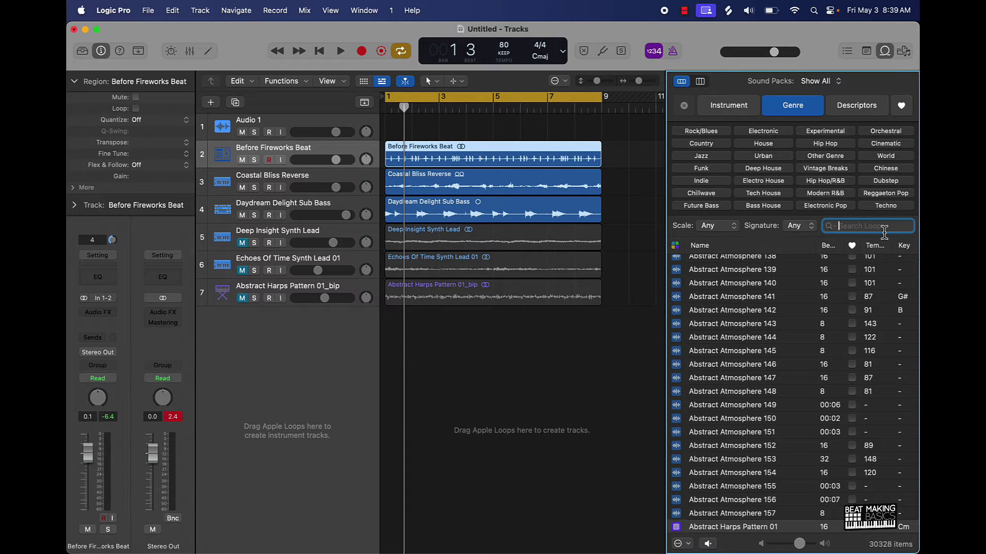
text(soul)
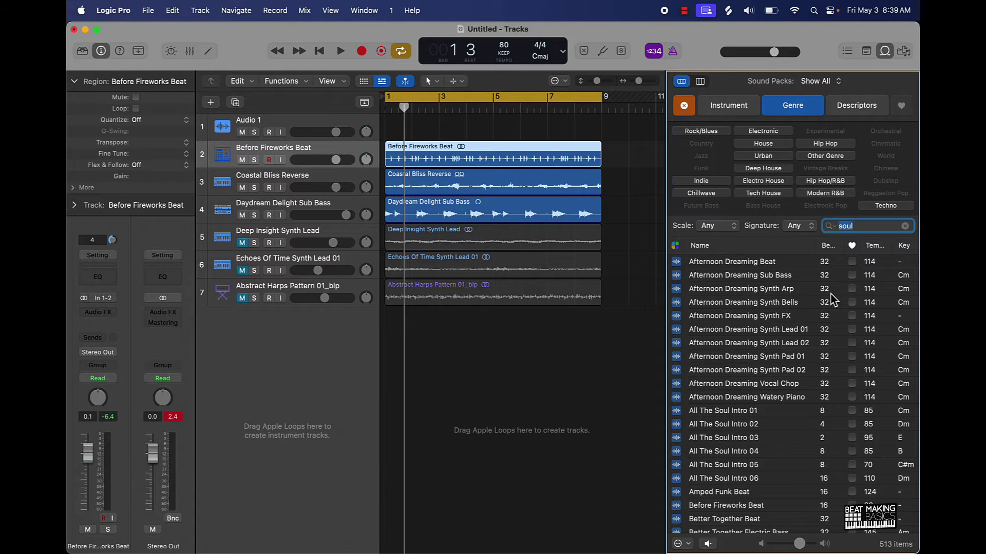
text( beat)
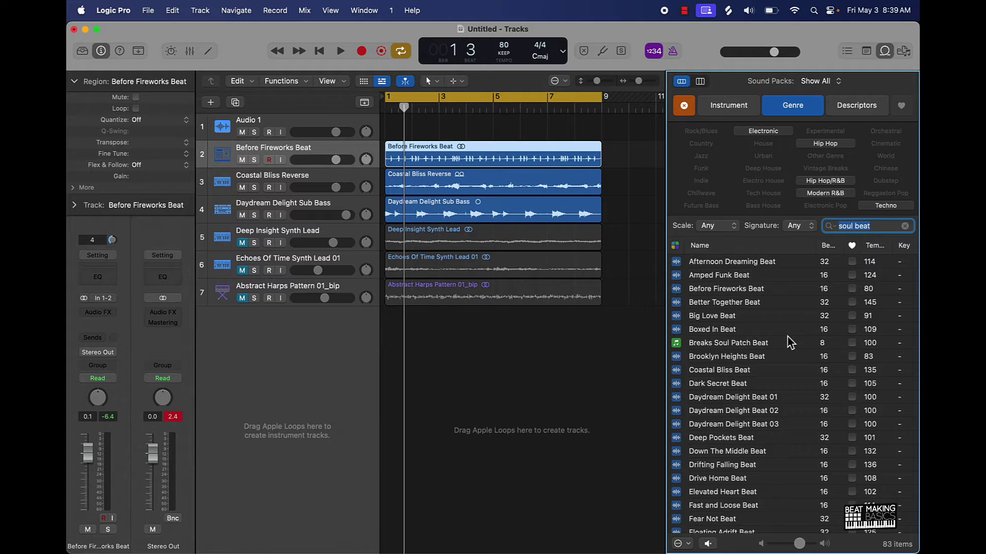
click(749, 307)
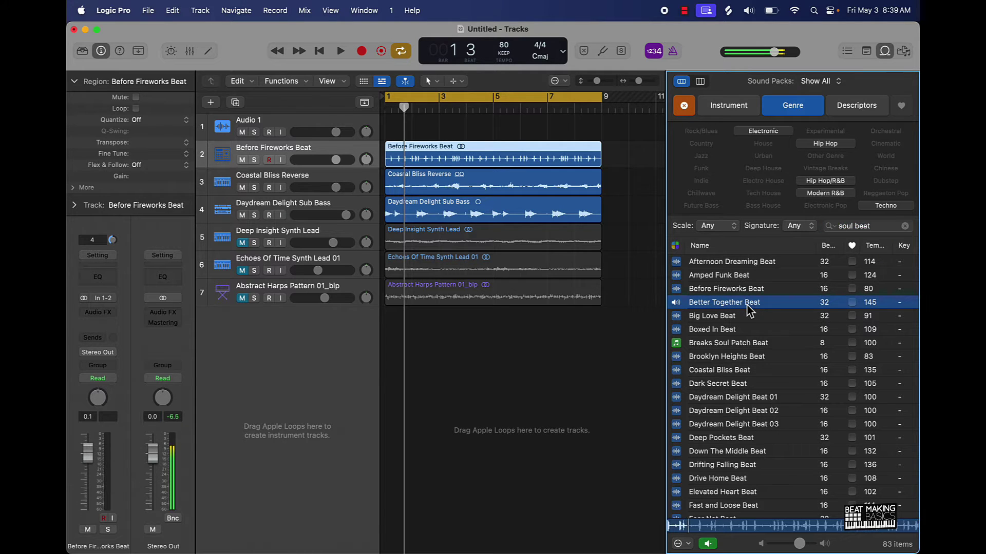
click(242, 161)
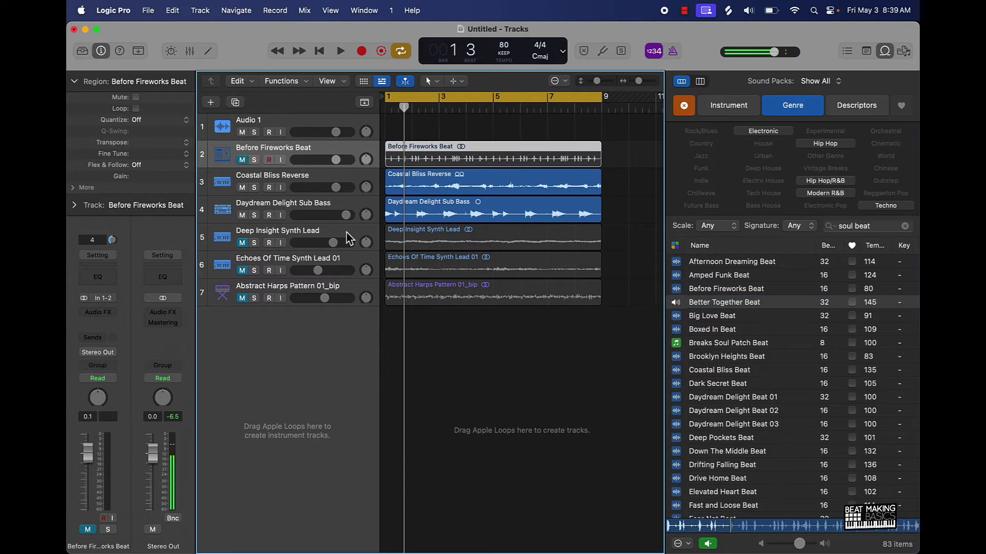
Try Better Together Beat on a new track at bar 1 during playback, and delete the region and its track.
drag(711, 304, 386, 333)
key(space)
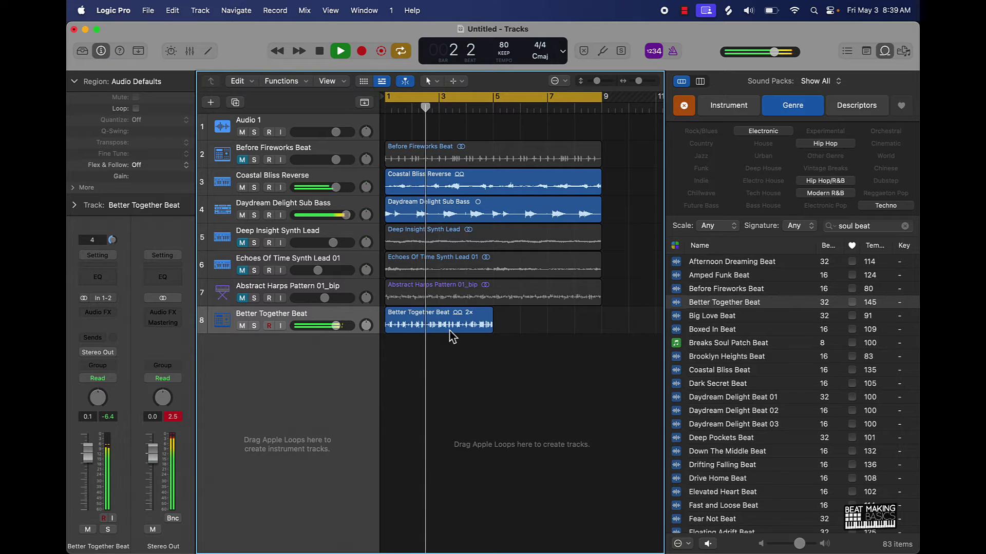
key(space)
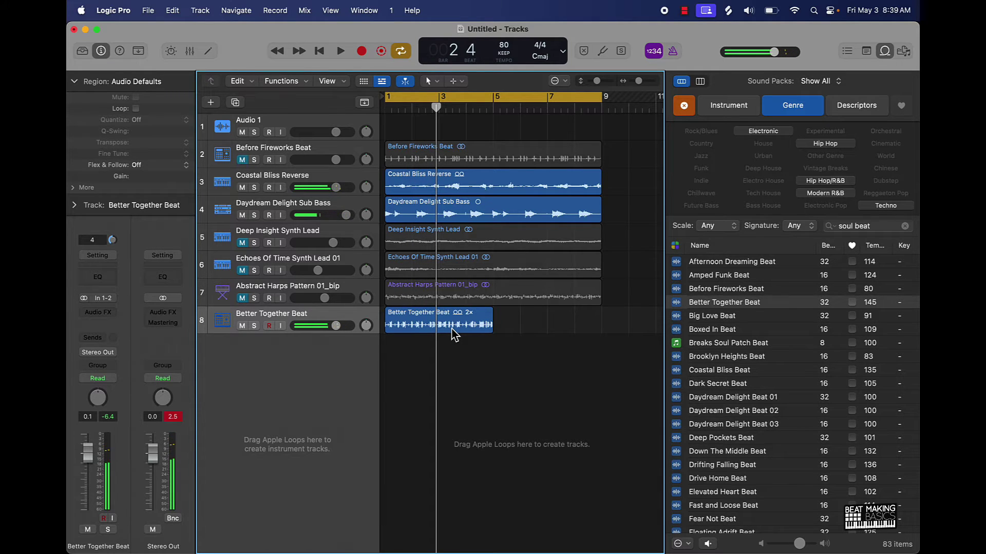
click(346, 311)
key(Delete)
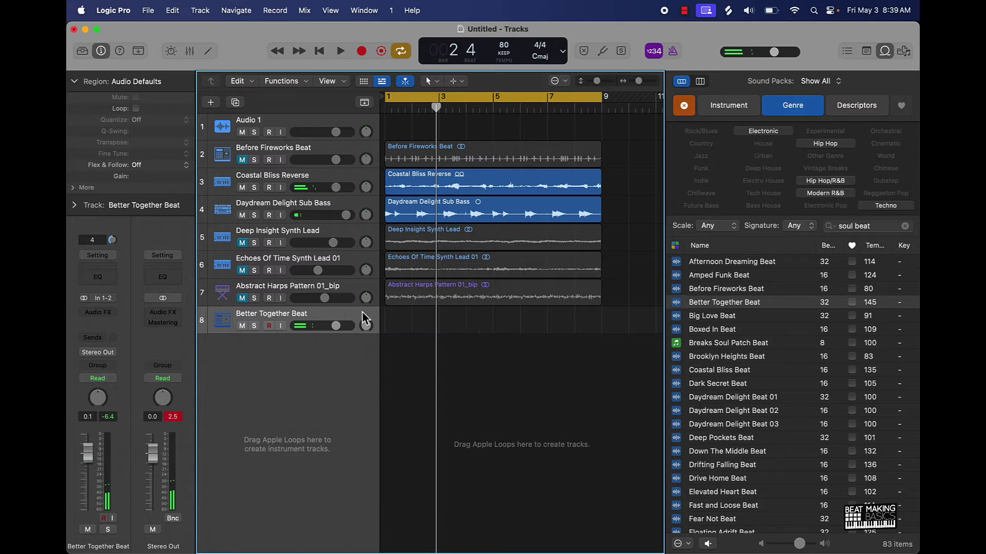
key(Delete)
Preview Boxed In Beat, add it to a new track at bar 1, and play it with the arrangement.
click(726, 330)
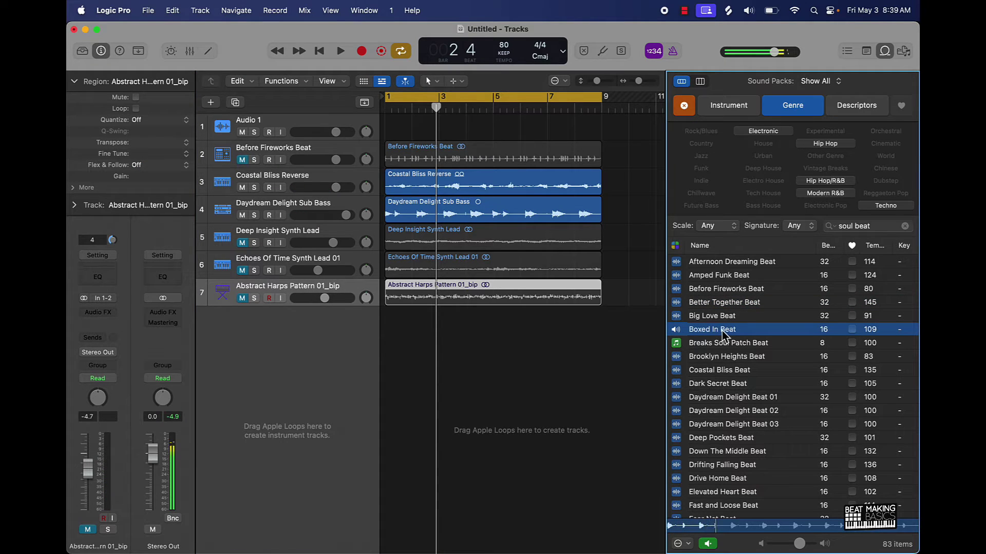
drag(723, 332, 392, 326)
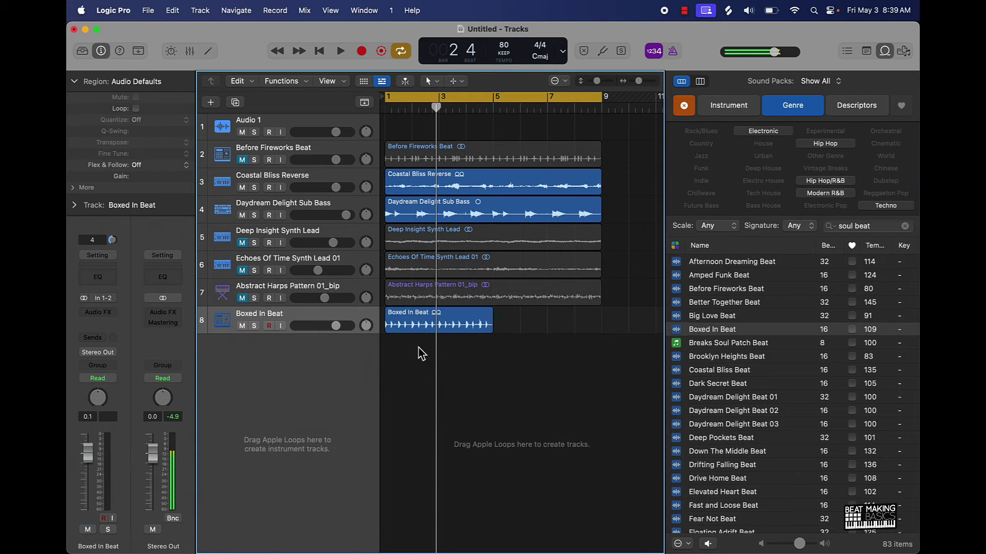
key(space)
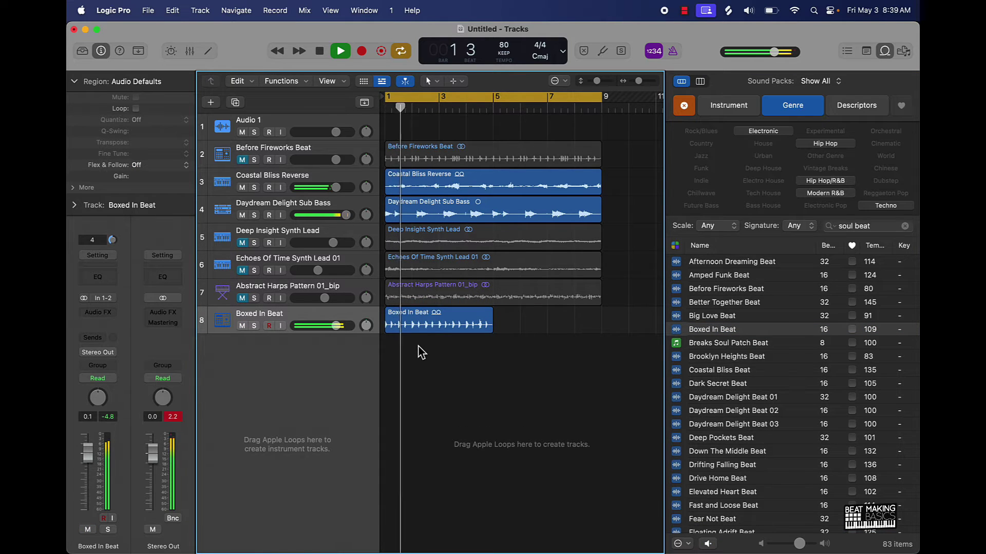
Examine the Boxed In Beat region's waveform up to its end at bar 5 while the arrangement plays.
click(433, 328)
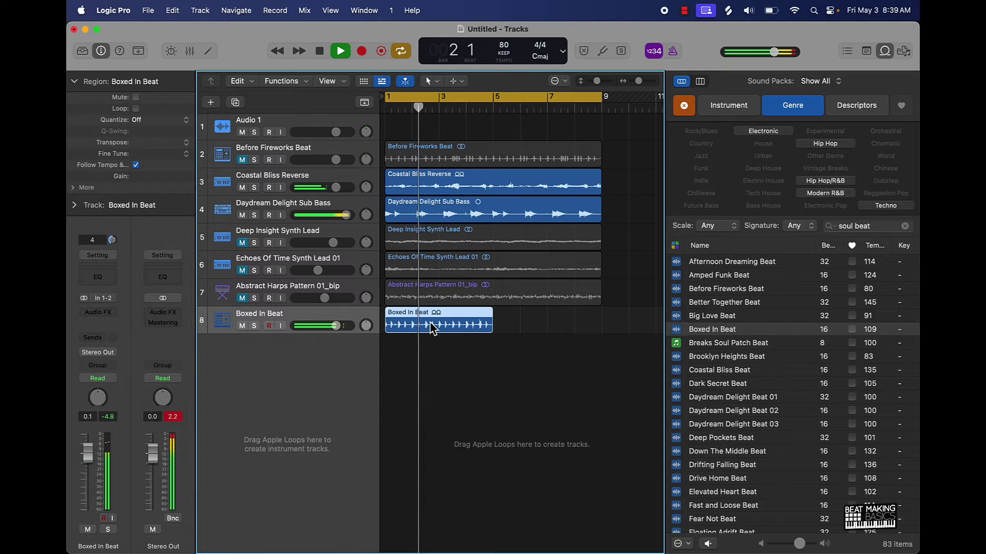
key(super+Right)
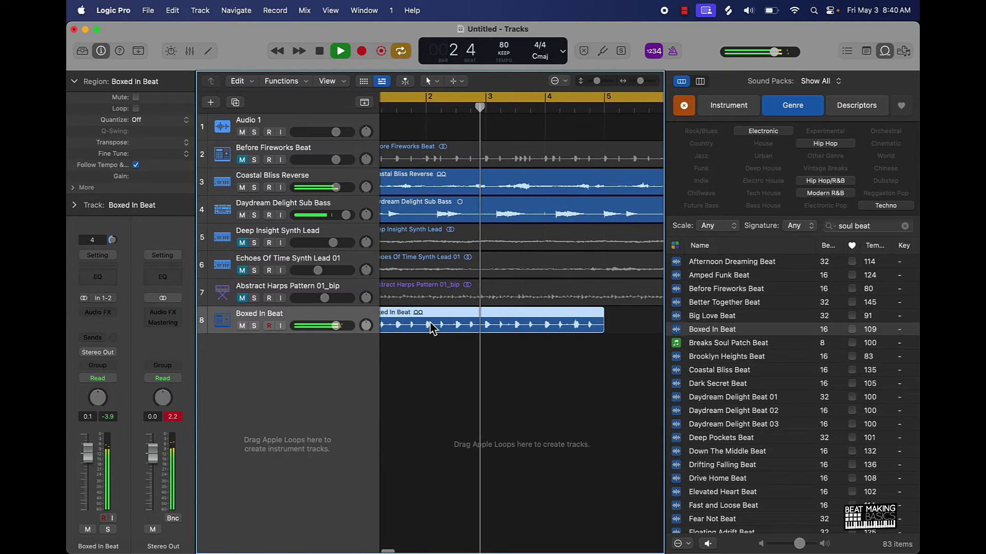
scroll(433, 328, up, 1)
scroll(433, 328, down, 4)
scroll(433, 329, up, 5)
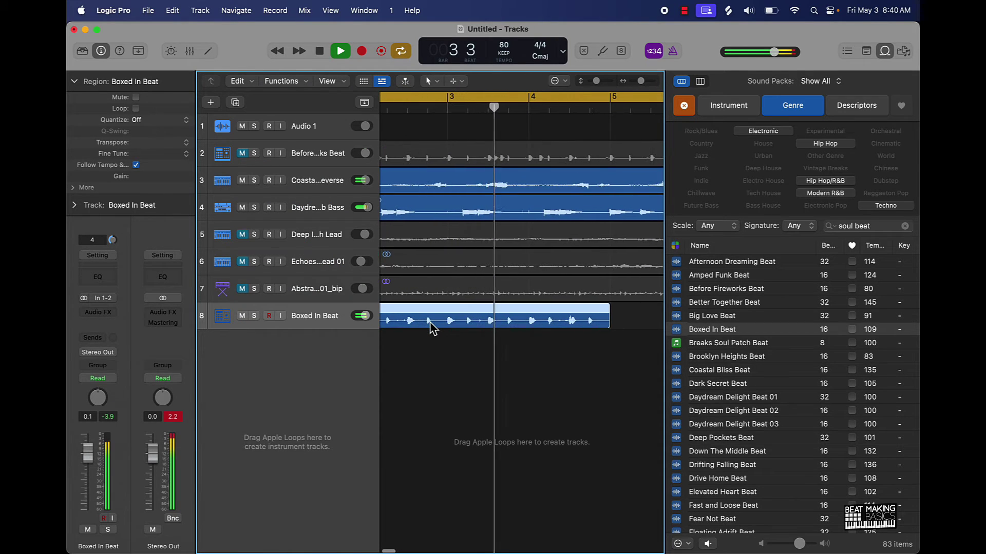
scroll(433, 329, left, 3)
scroll(433, 329, right, 7)
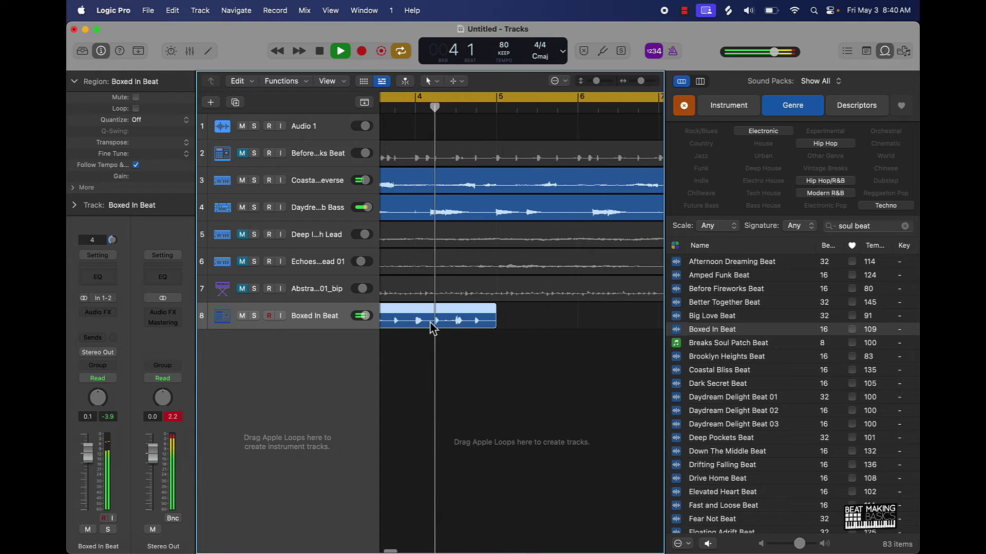
key(space)
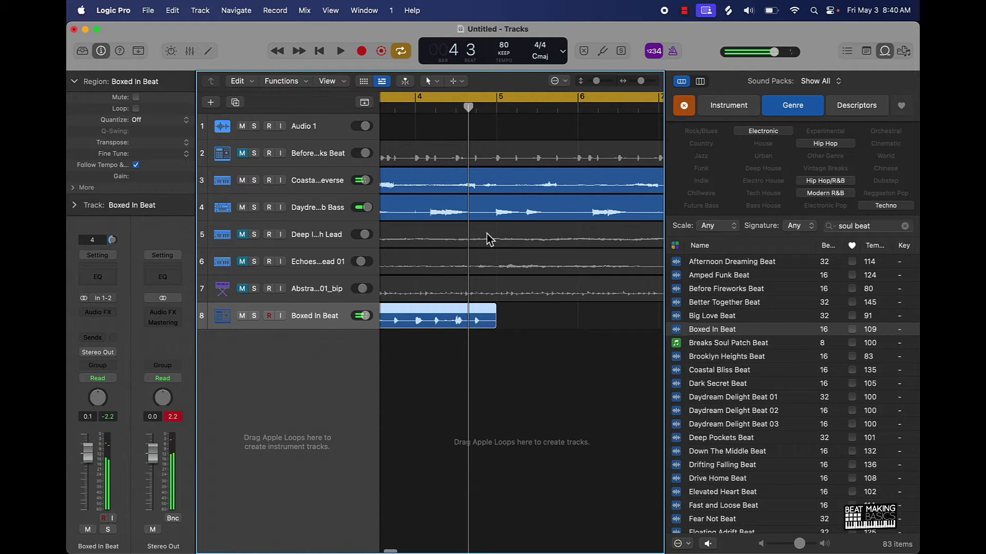
Place the playhead at bar 4 beat 2 in the Boxed In Beat region and check the arrangement in playback.
scroll(471, 253, left, 3)
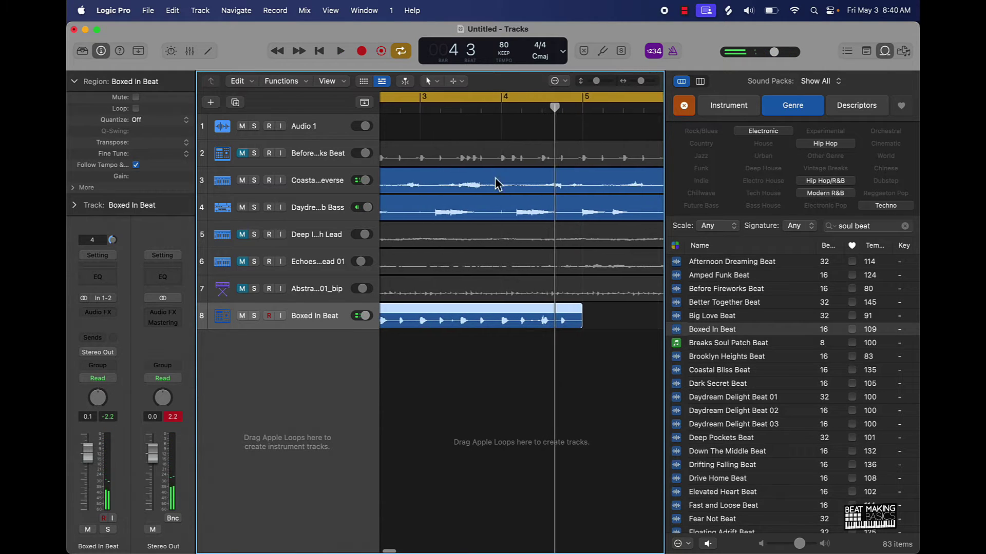
drag(557, 109, 503, 109)
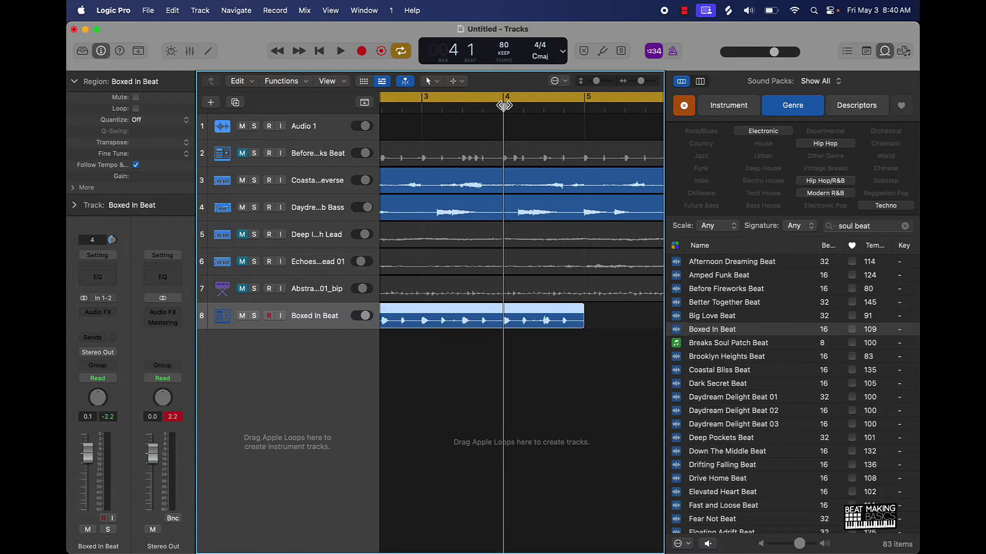
mouse_move(504, 107)
mouse_down()
mouse_move(543, 107)
mouse_move(522, 107)
mouse_up()
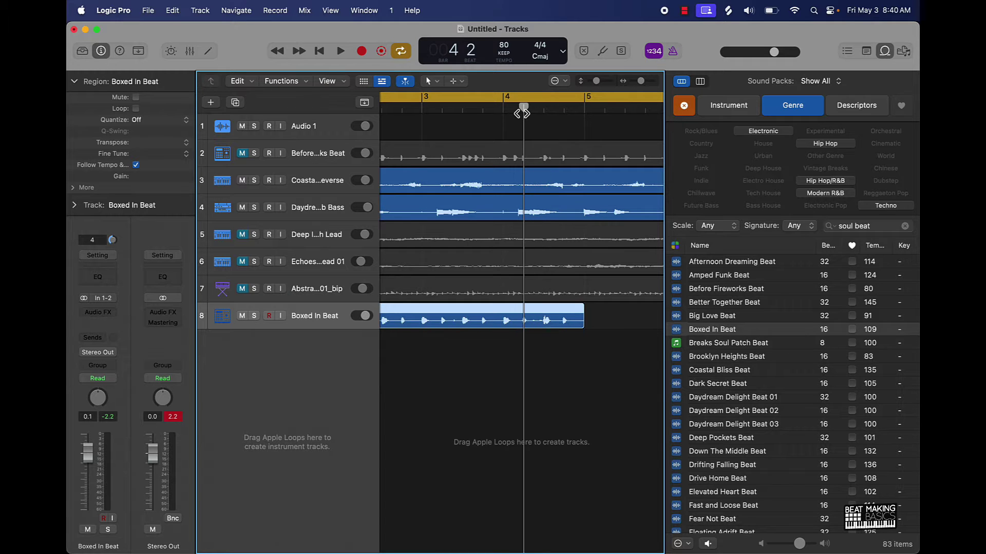
key(space)
key(space)
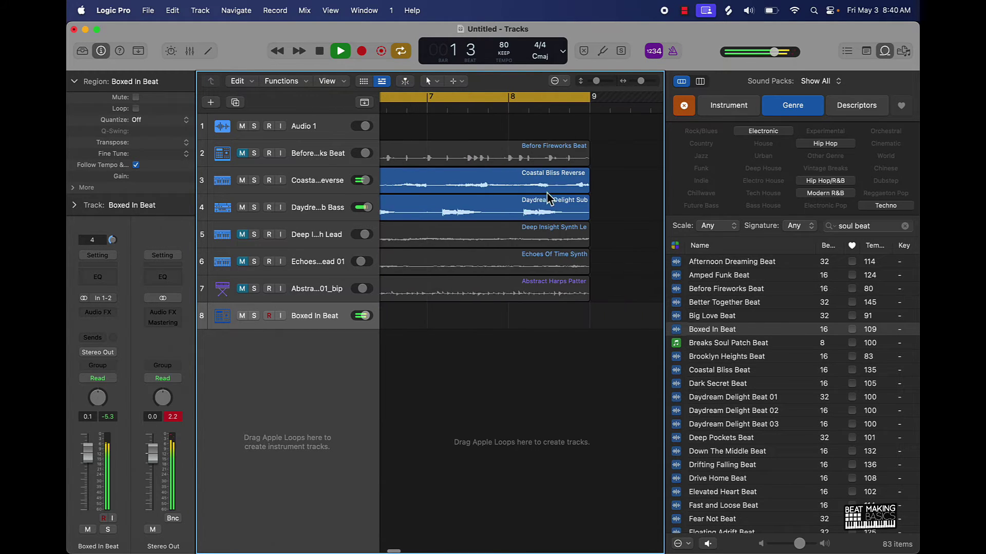
Hide the loop browser, limit the cycle range to bars 3 to 5, and check that section in playback.
scroll(479, 149, right, 2)
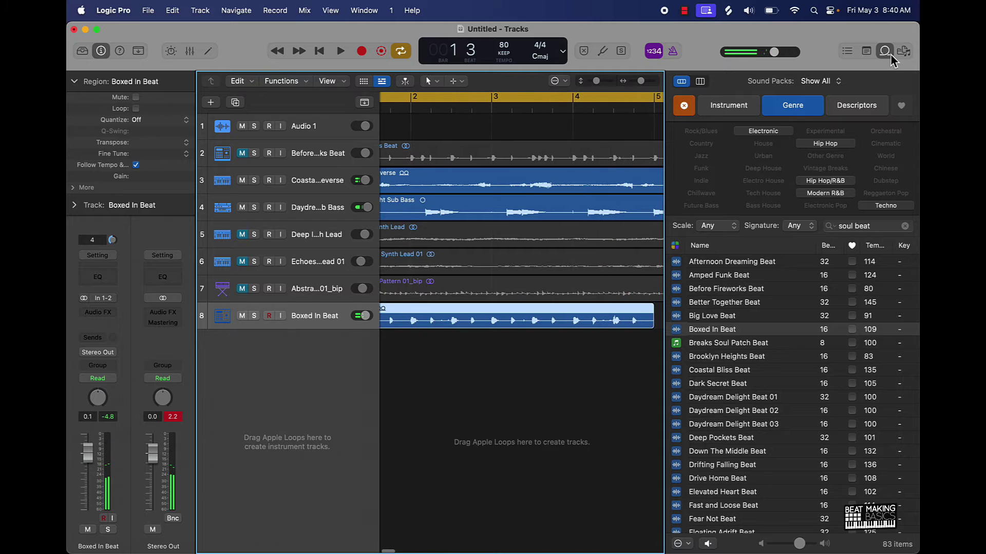
click(889, 54)
click(608, 99)
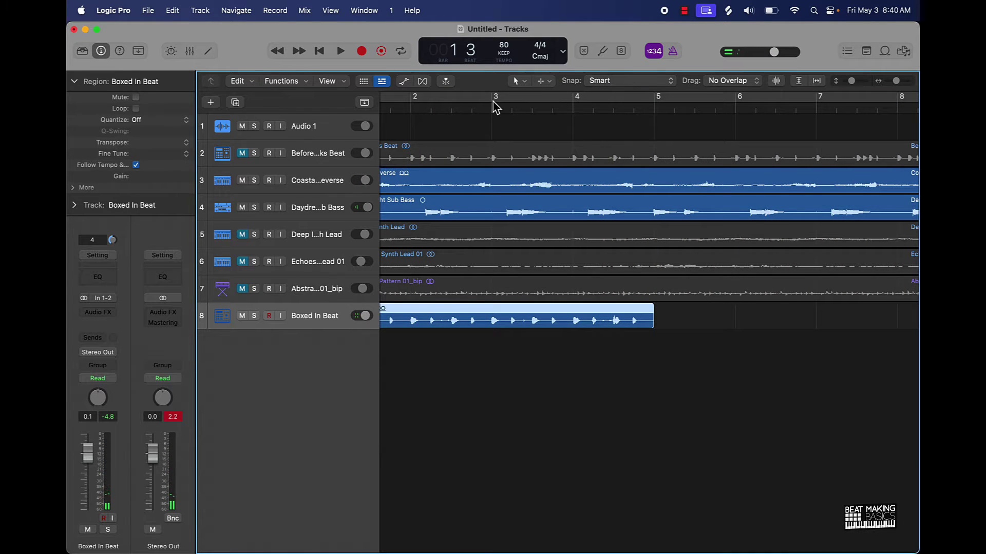
drag(495, 106, 654, 105)
key(space)
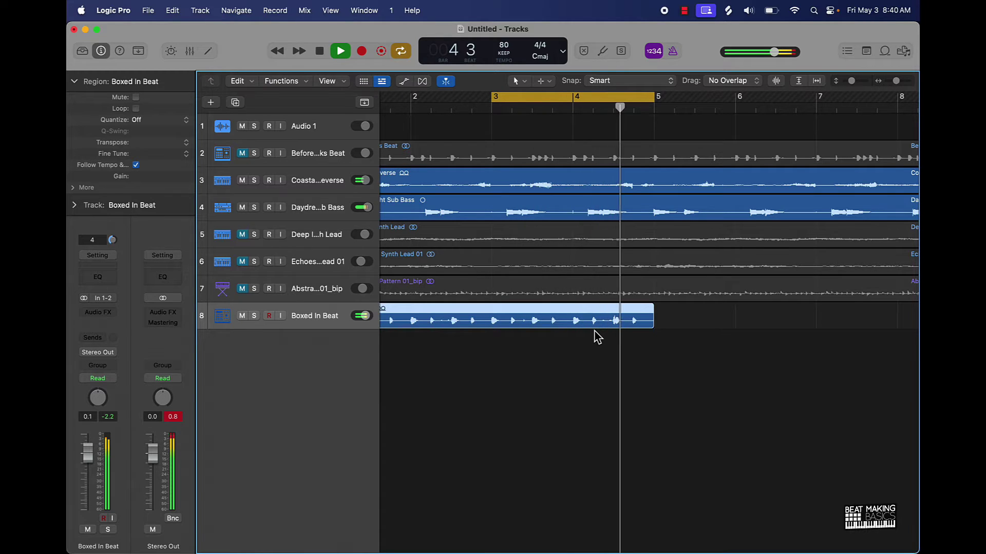
key(space)
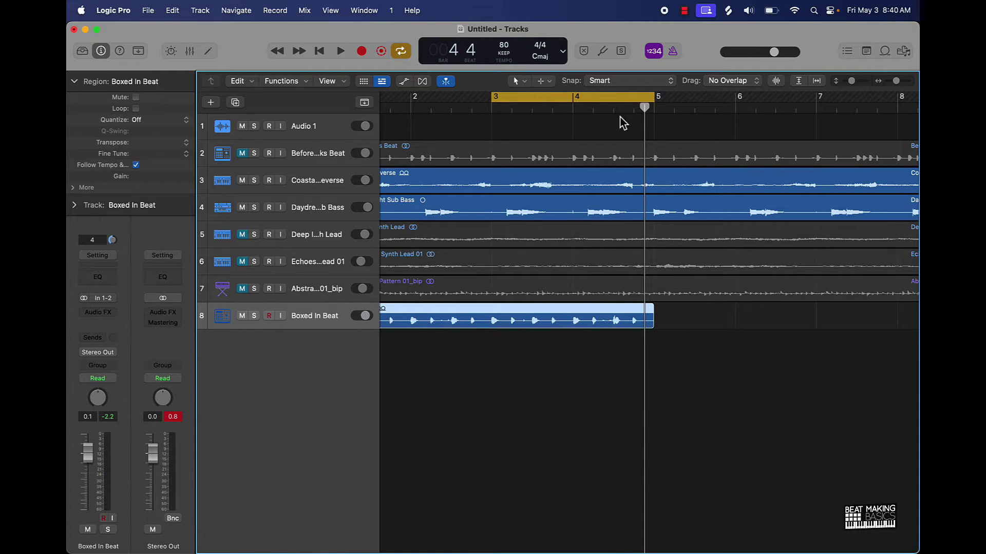
Split the Boxed In Beat region in bar 4, just after beat 2 and again at beat 3.
drag(627, 108, 599, 119)
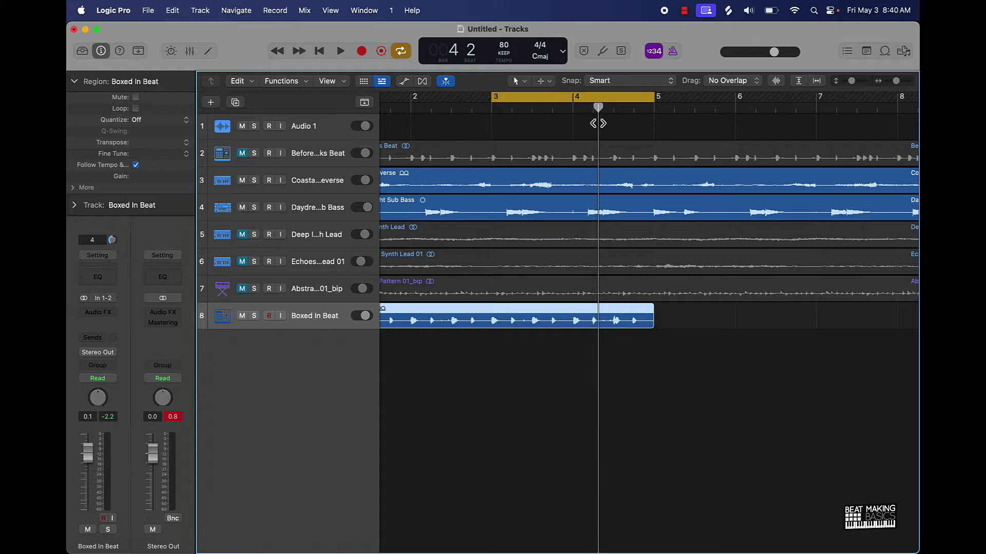
key(super+t)
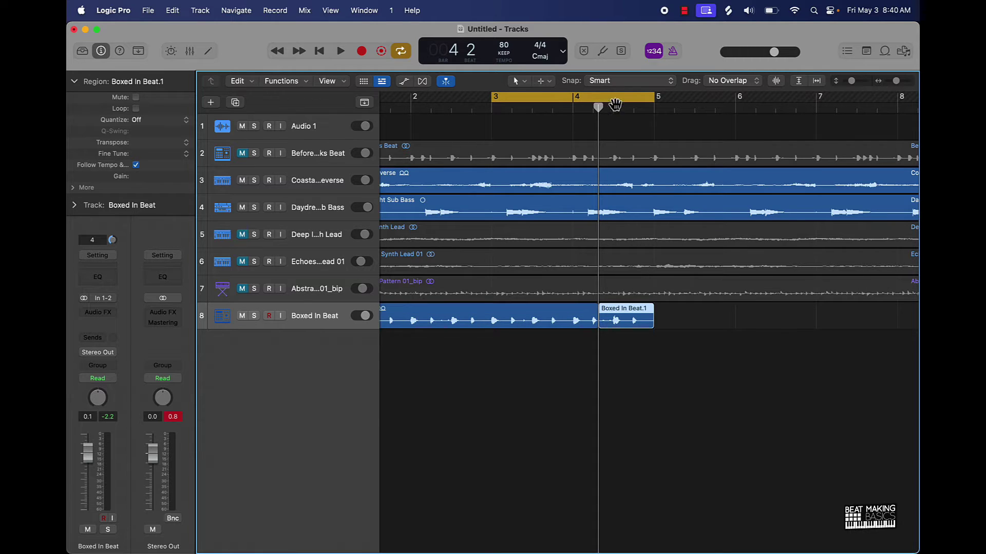
drag(598, 111, 611, 108)
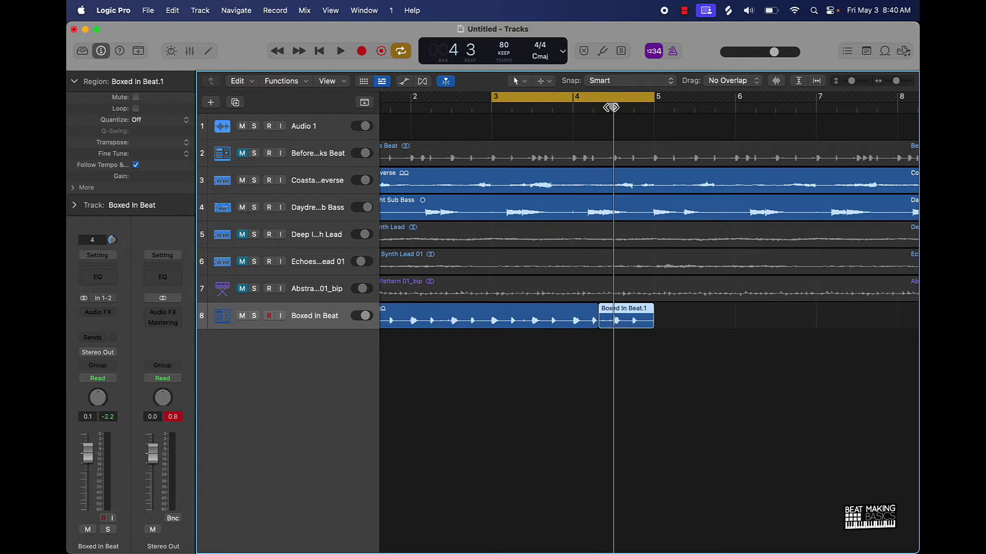
key(super+t)
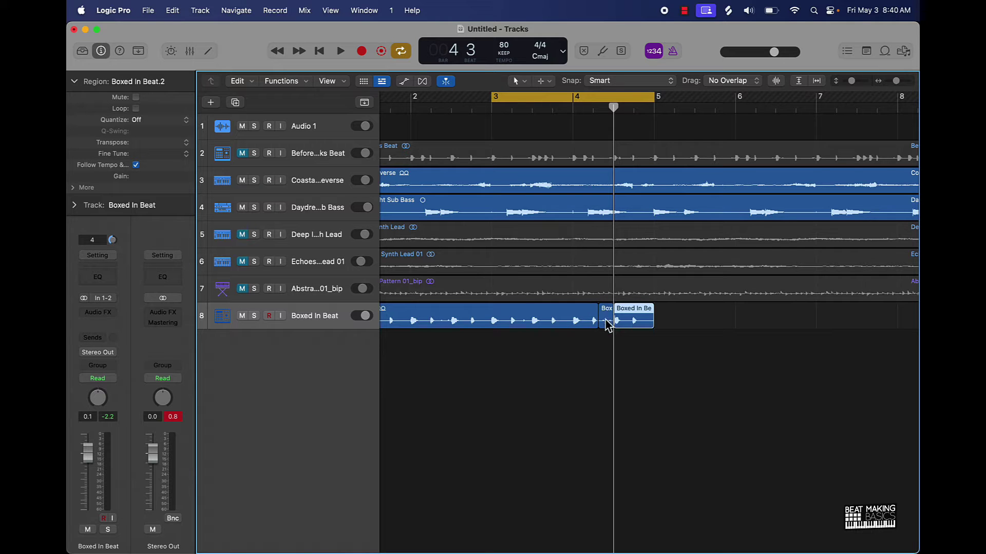
Copy the short Boxed In Beat slice to position 4 4 2 1, join all the track's pieces, and check the joined region in playback.
drag(611, 327, 652, 323)
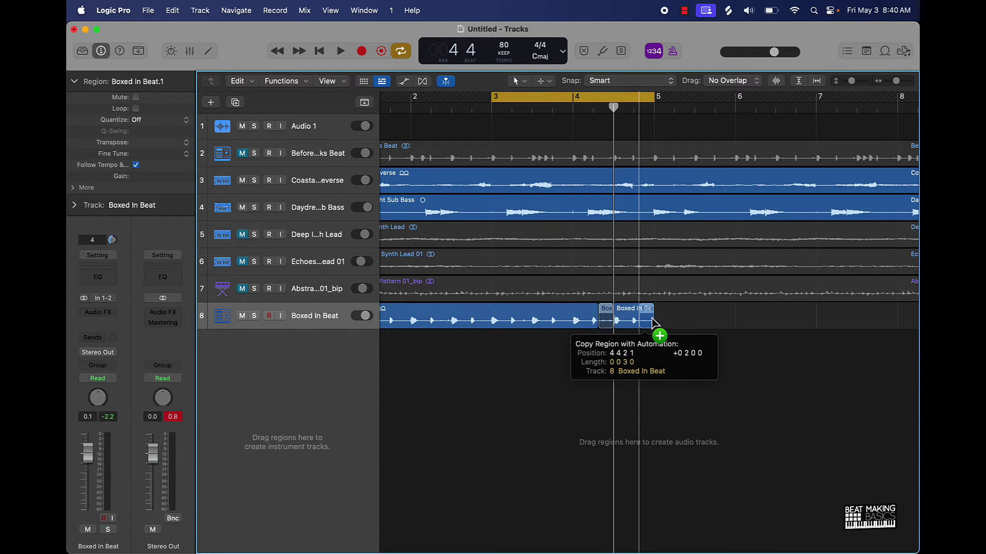
drag(648, 317, 518, 317)
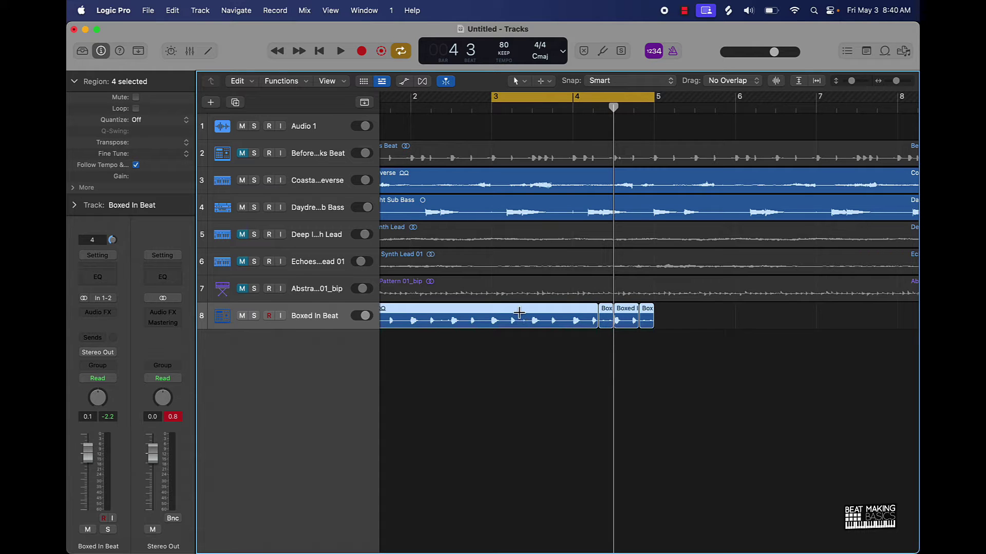
key(super+j)
key(space)
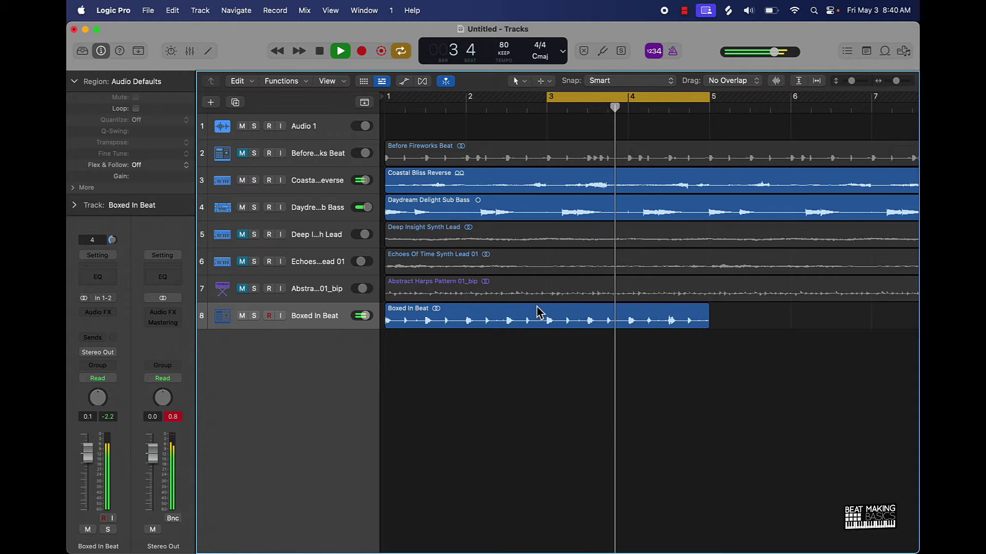
scroll(560, 306, down, 5)
scroll(561, 304, up, 1)
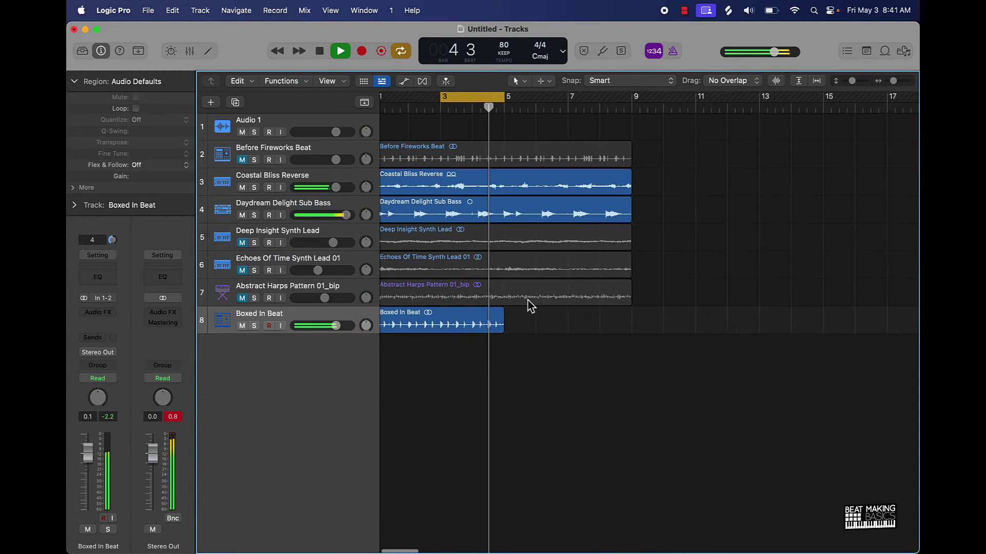
key(space)
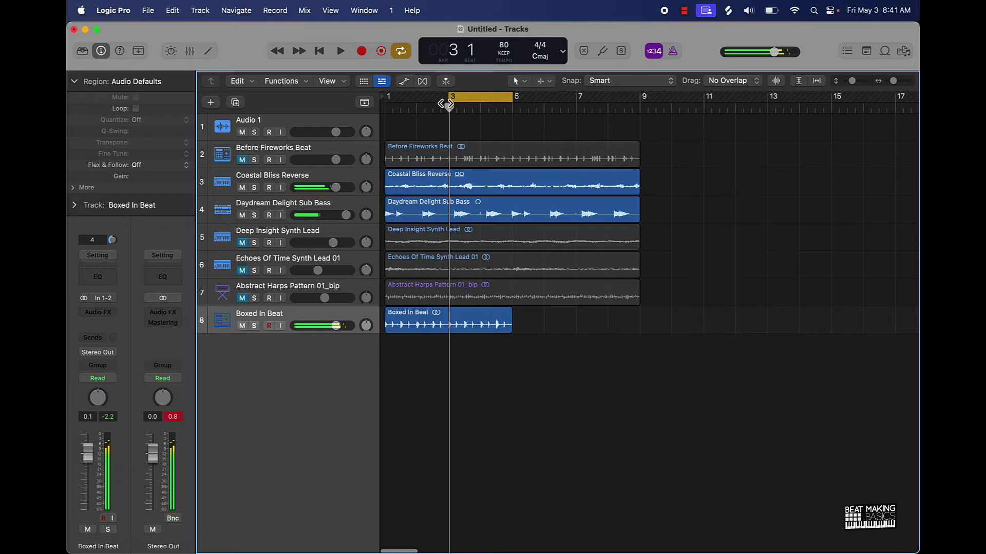
Extend the cycle range back to bar 1 and move the Boxed In Beat track directly below Before Fireworks Beat.
drag(446, 104, 384, 106)
drag(330, 317, 354, 185)
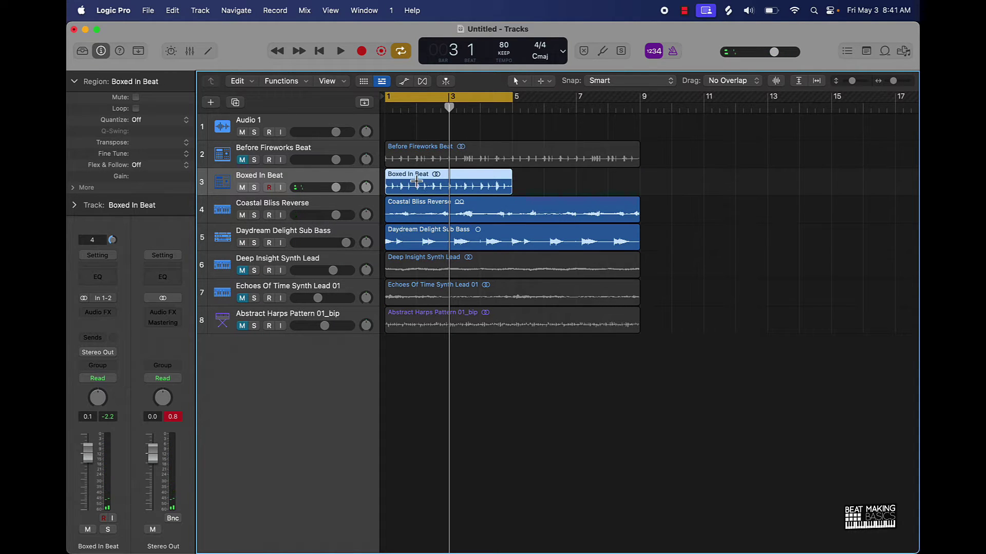
Repeat the Boxed In Beat region once to reach bar 9, and join both regions into one.
key(super+r)
shift+click(483, 189)
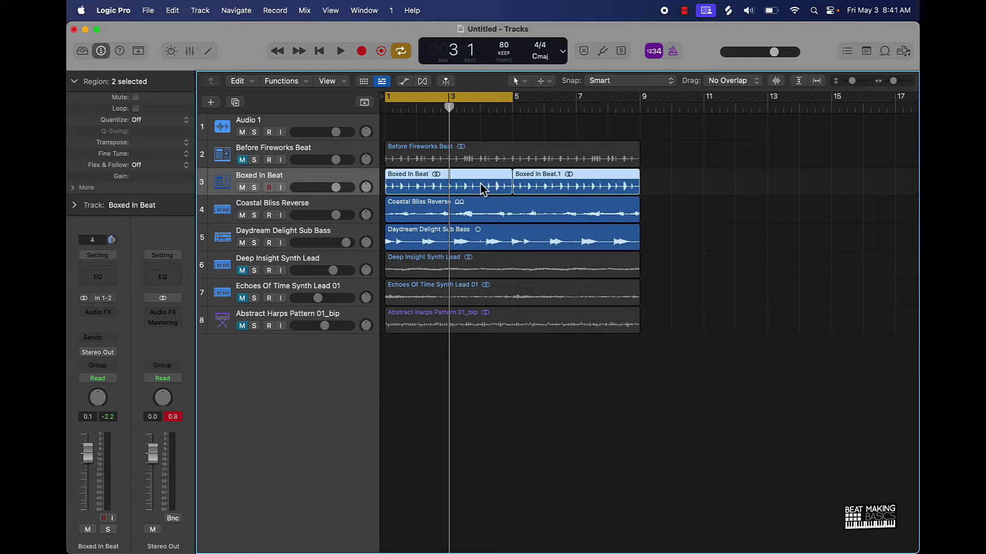
key(super+j)
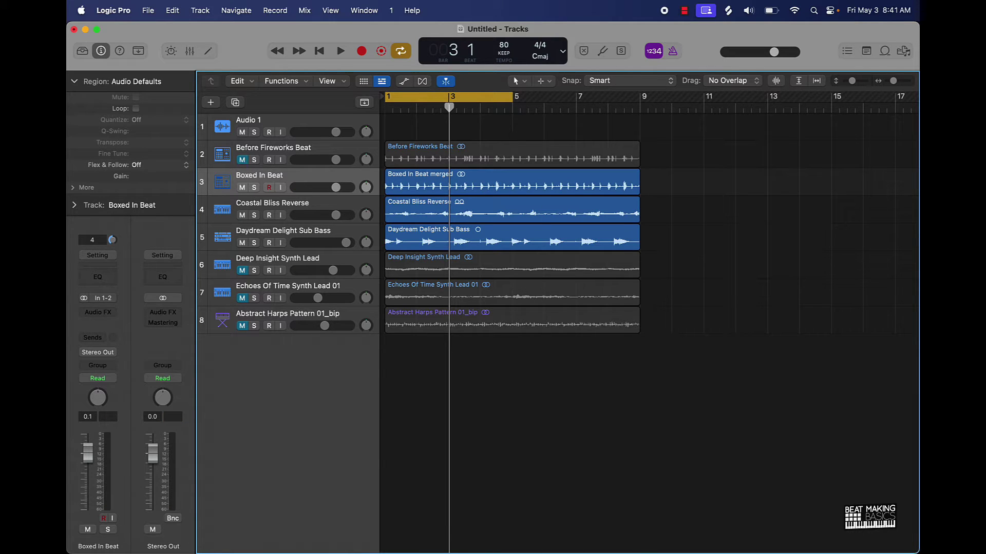
Extend the end of the cycle range to bar 9 and delete the empty Audio 1 track.
drag(508, 99, 640, 99)
click(358, 127)
key(super+BackSpace)
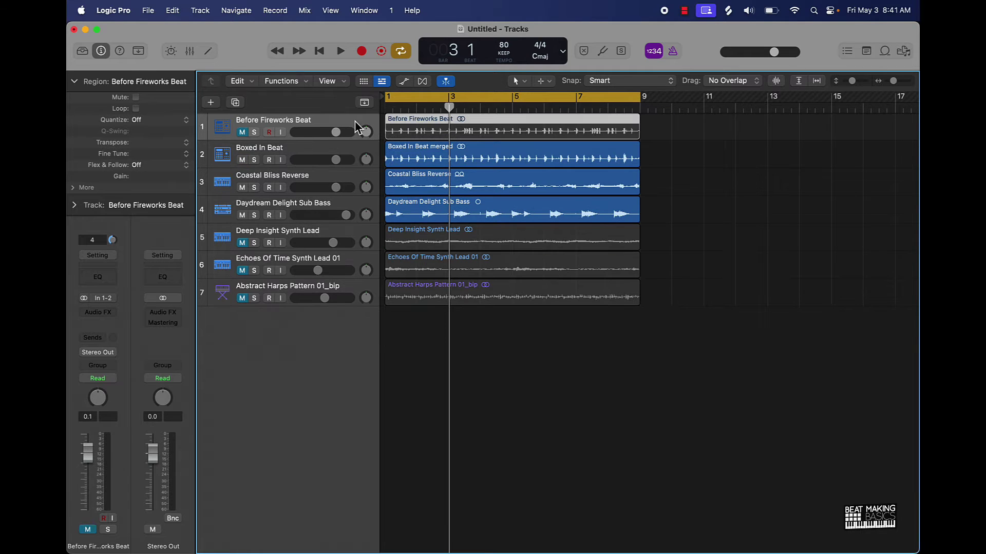
Rename the Before Fireworks Beat track as Drums 1 and the Boxed In Beat track as Drums 2.
double_click(303, 123)
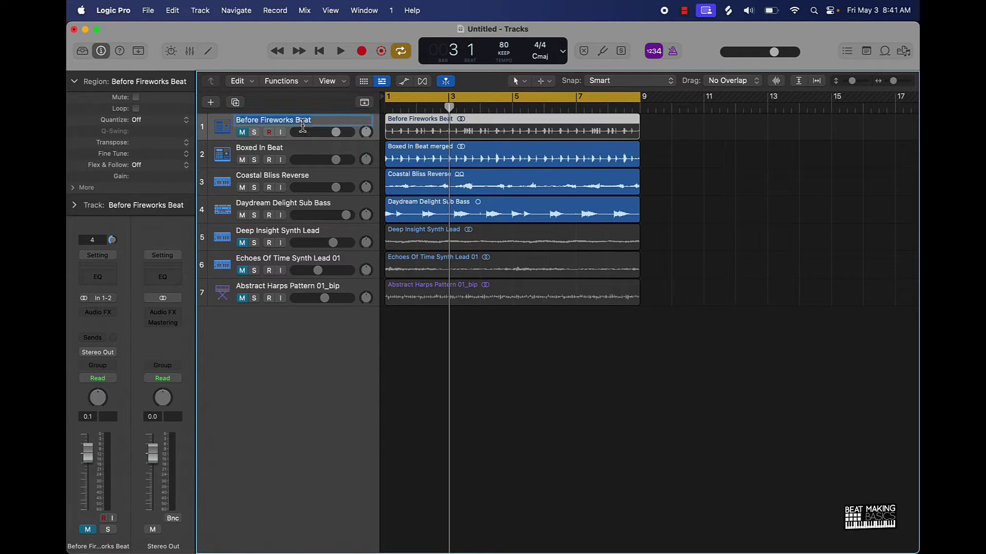
text(Drums 1)
key(Tab)
text(Dru)
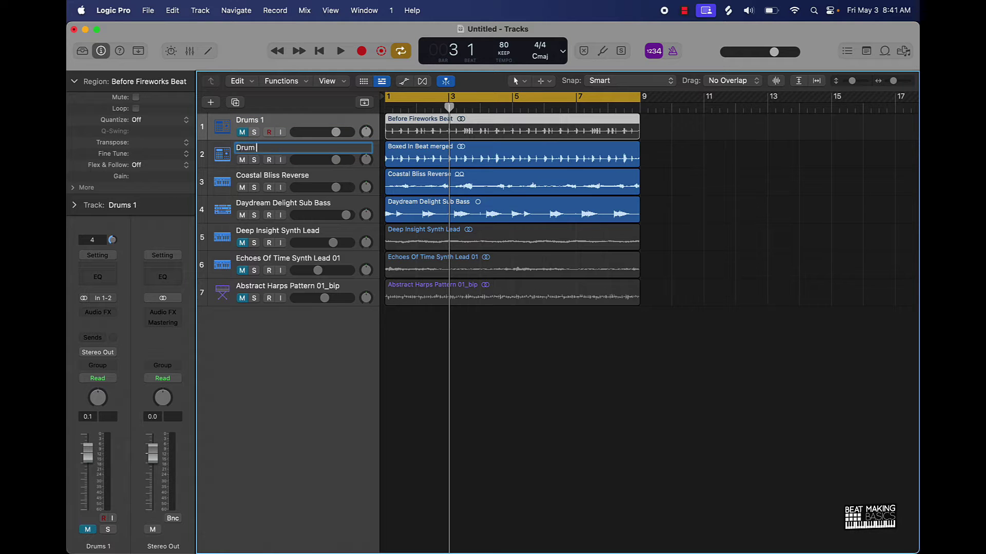
text(ms 2)
key(Tab)
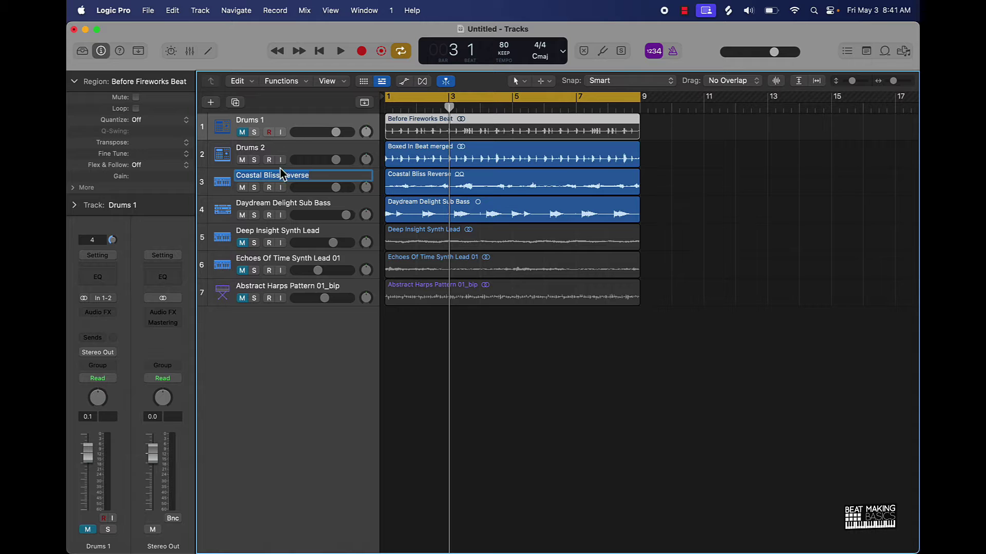
Rename the Daydream Delight Sub Bass track as Bass and move it directly below Drums 2.
click(285, 204)
double_click(285, 205)
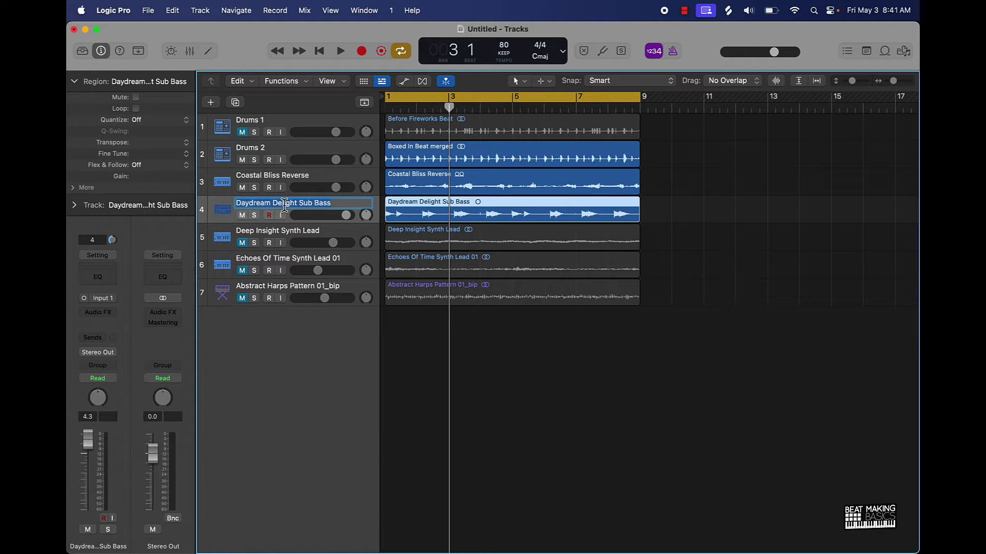
text(Bass)
key(Return)
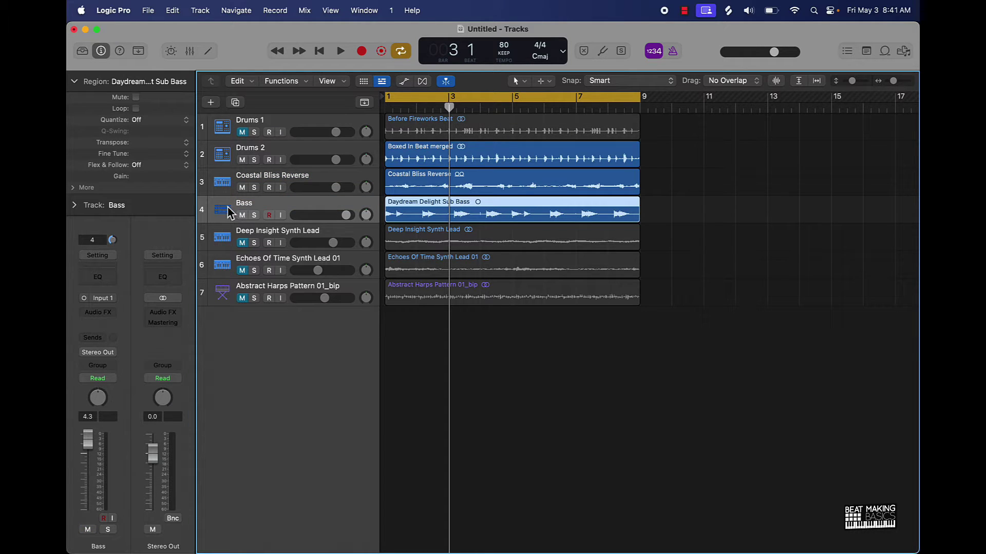
drag(229, 211, 275, 186)
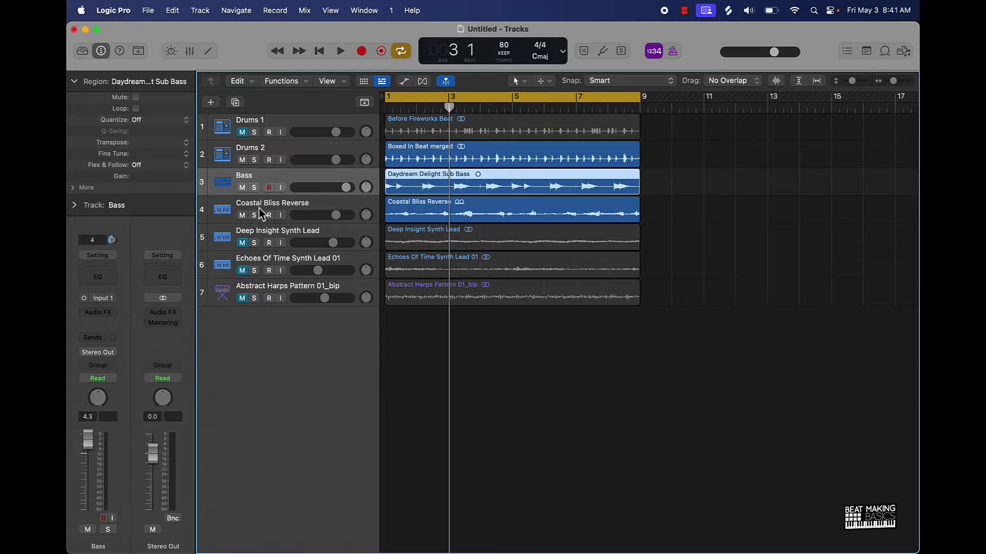
Rename the Coastal Bliss Reverse track as Chords.
click(260, 207)
double_click(259, 205)
text(Chords)
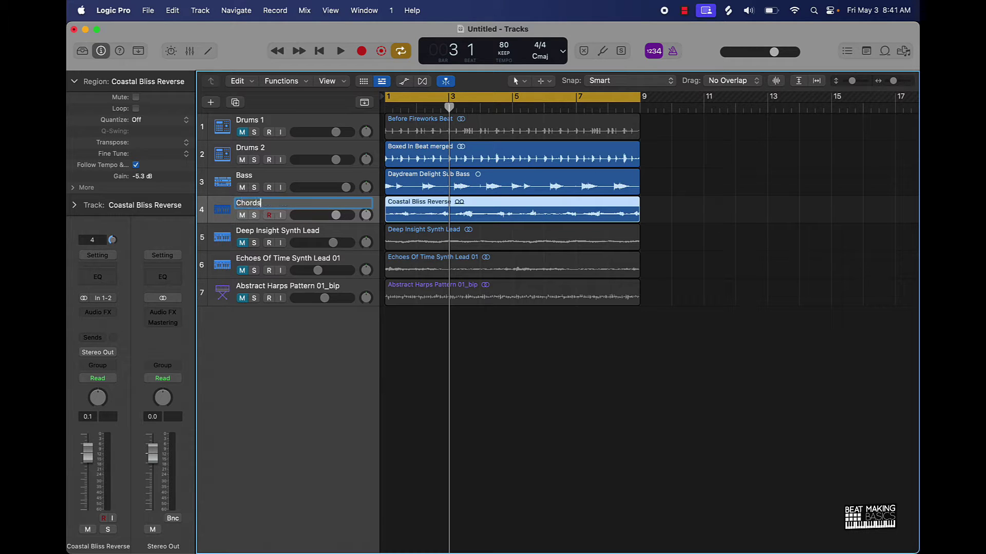
key(Return)
Rename the Deep Insight Synth Lead track as Pad 1.
click(253, 232)
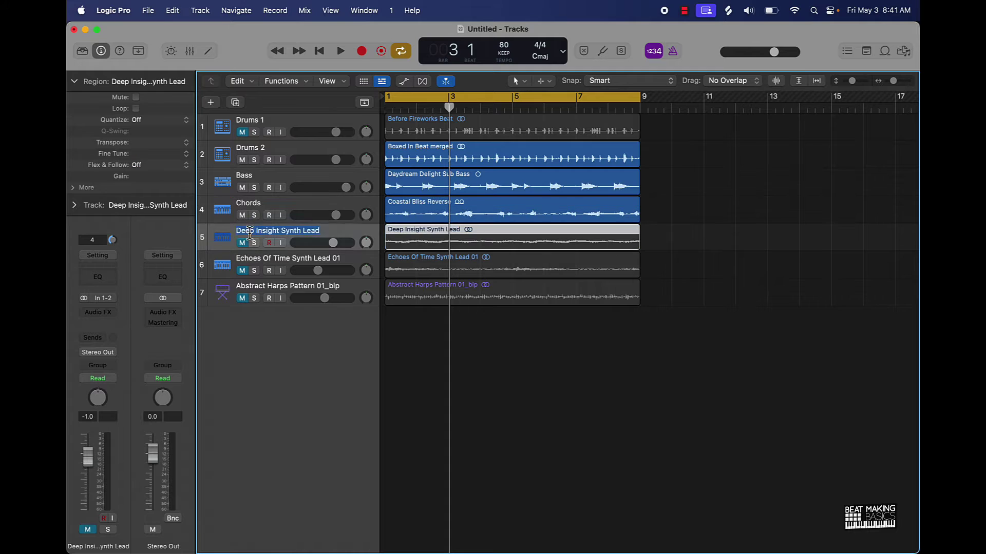
double_click(253, 231)
text(Pad)
key(Return)
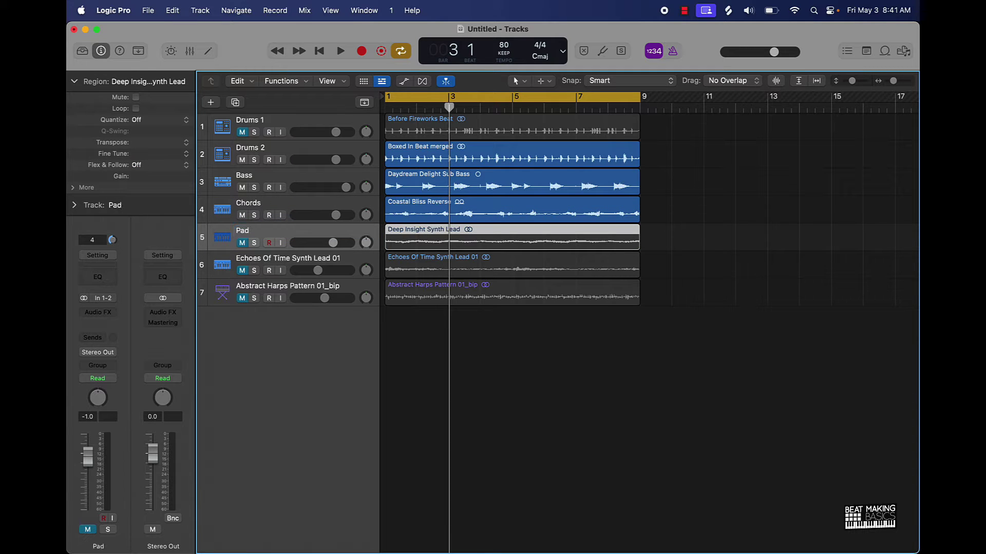
double_click(255, 231)
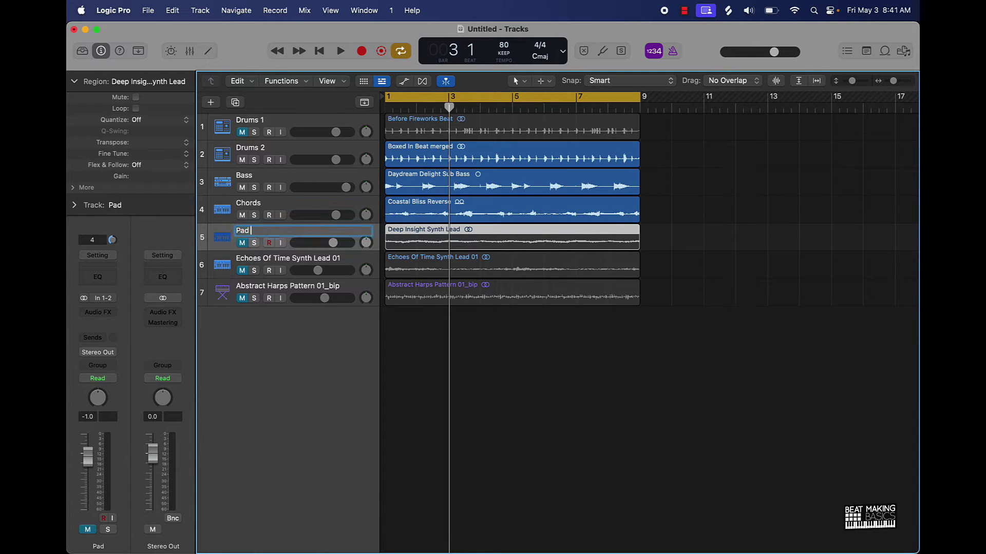
Rename the Echoes Of Time Synth Lead 01 track as Pad 2 and the Abstract Harps Pattern track as Arp.
double_click(258, 260)
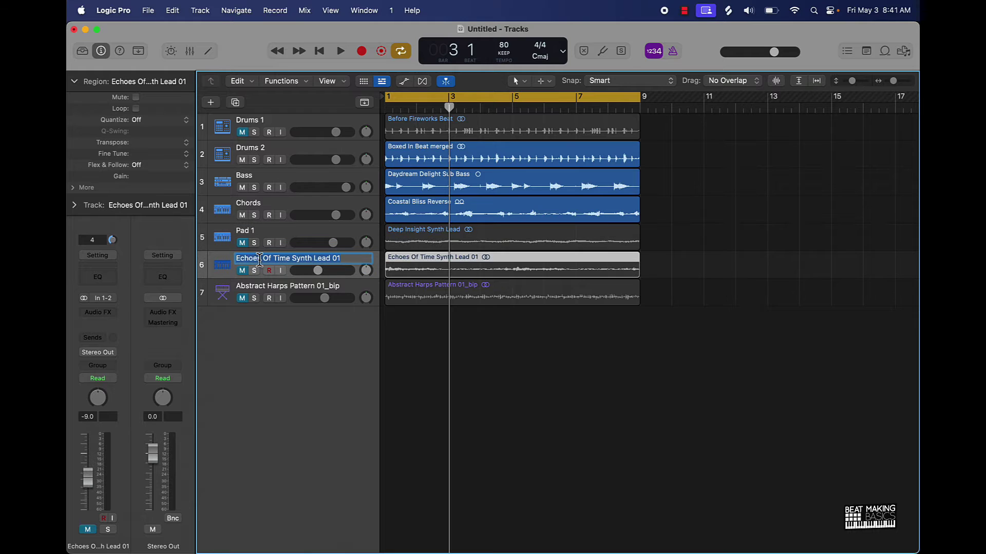
text(Pad 2)
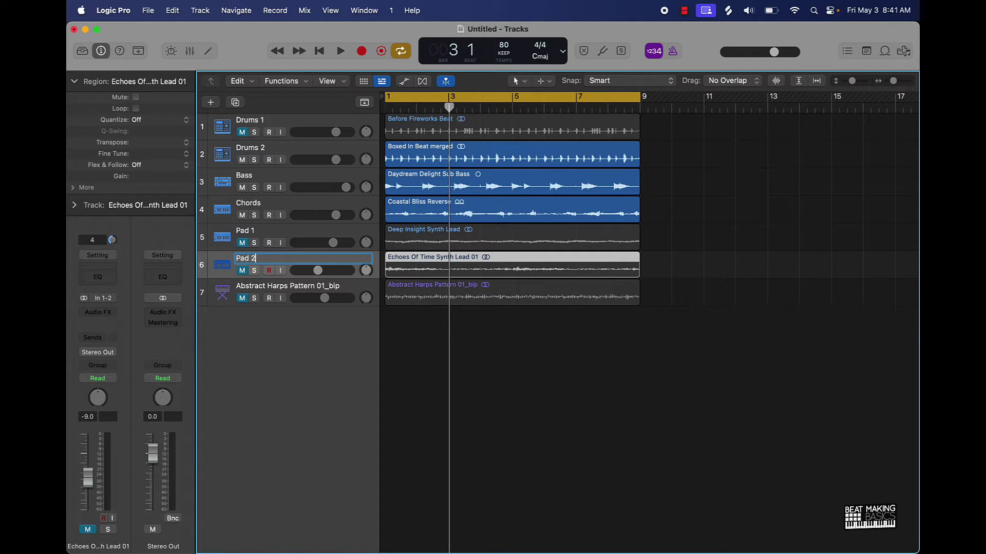
key(Tab)
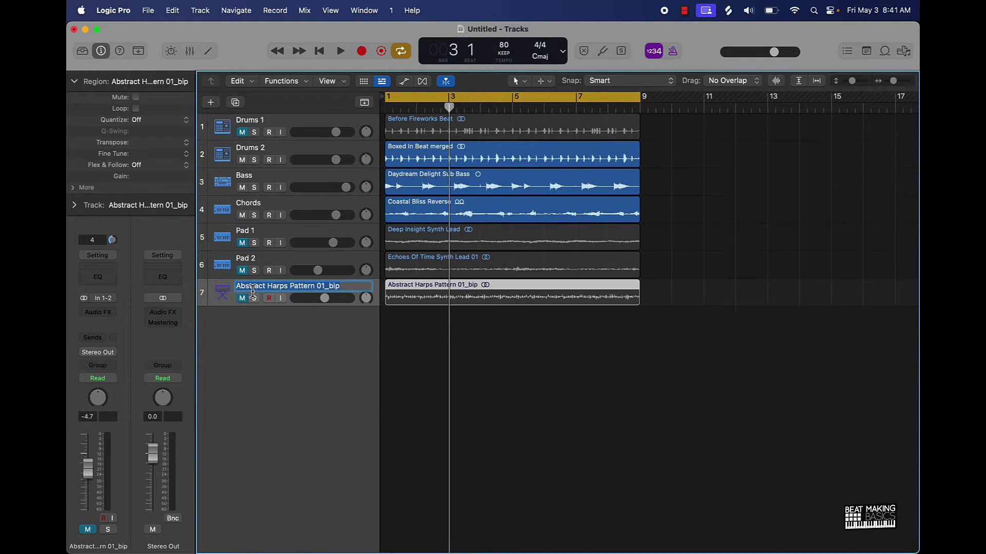
text(Arp)
key(Return)
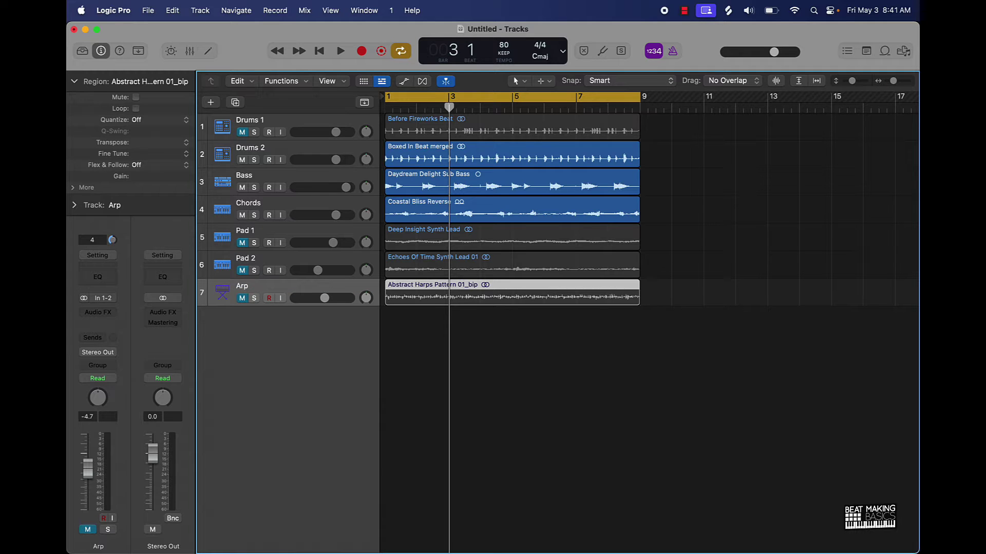
Name all regions after their tracks and clear the selection.
key(super+a)
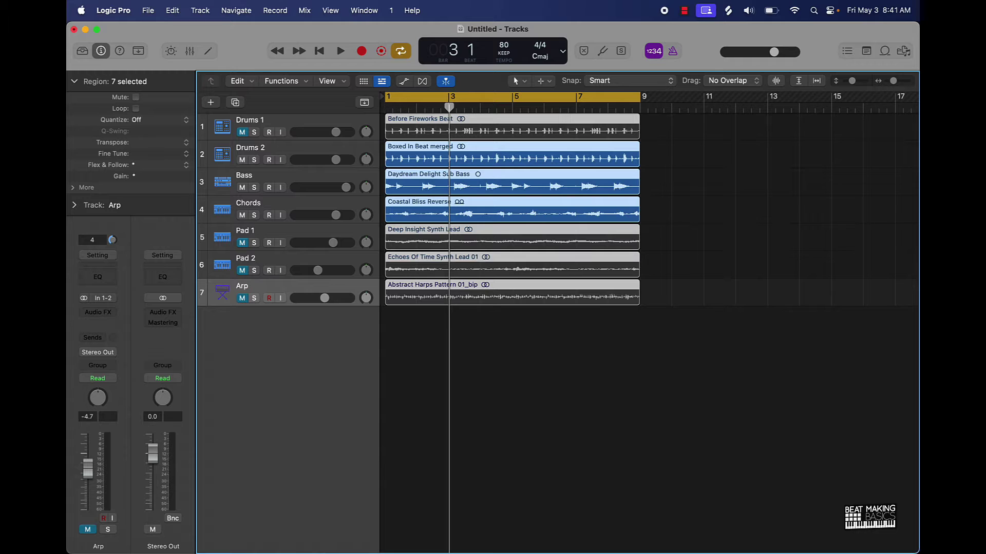
key(alt+shift+n)
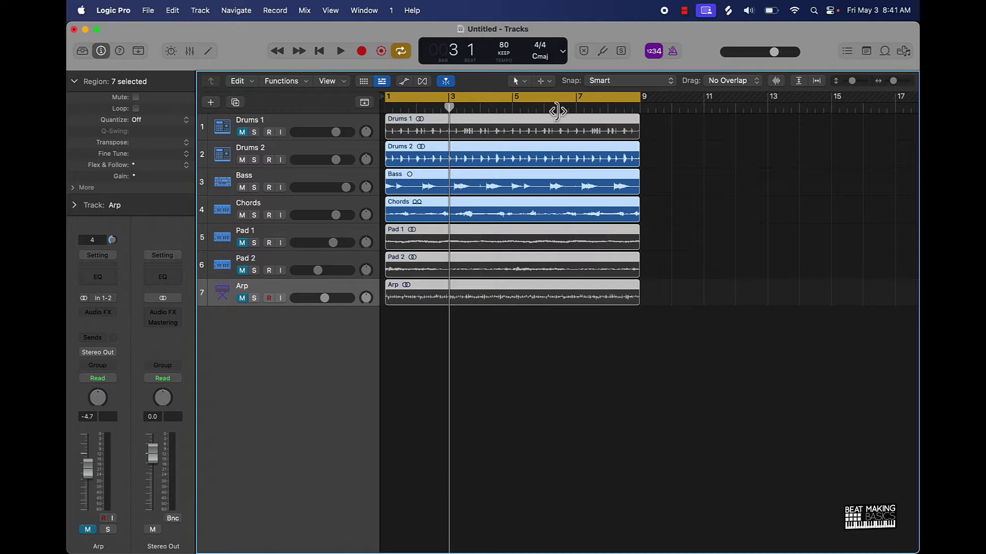
click(547, 345)
Repeat the eight-bar section on all seven tracks until it extends from bar 1 to bar 73, and clear the selection.
scroll(546, 342, down, 5)
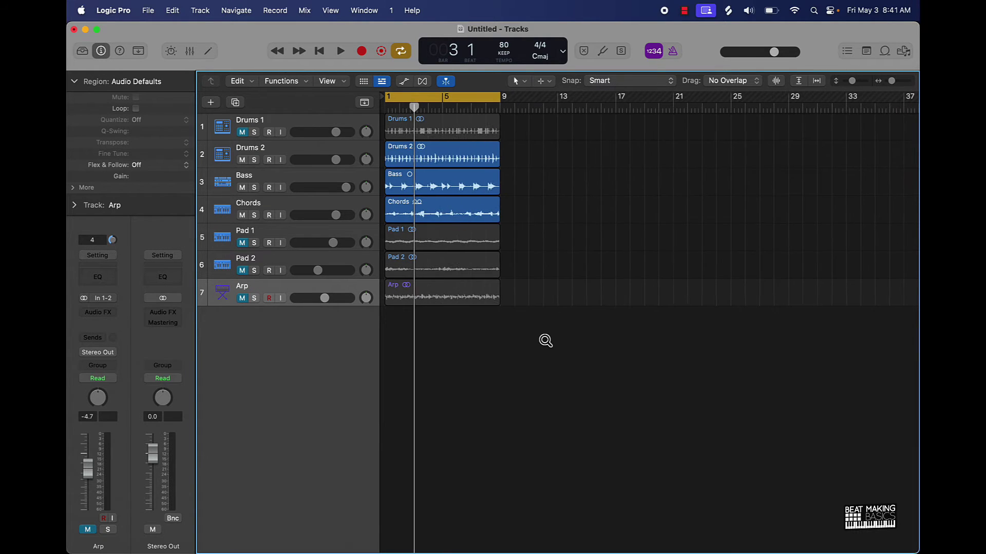
drag(471, 331, 494, 71)
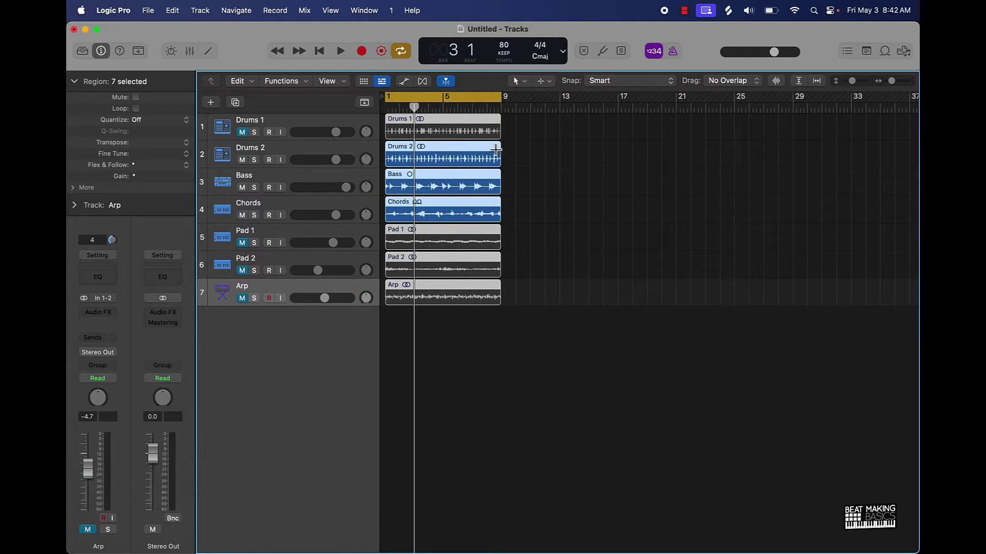
key(super+r)
key(super+r)
key(super+r)
key(super+r)
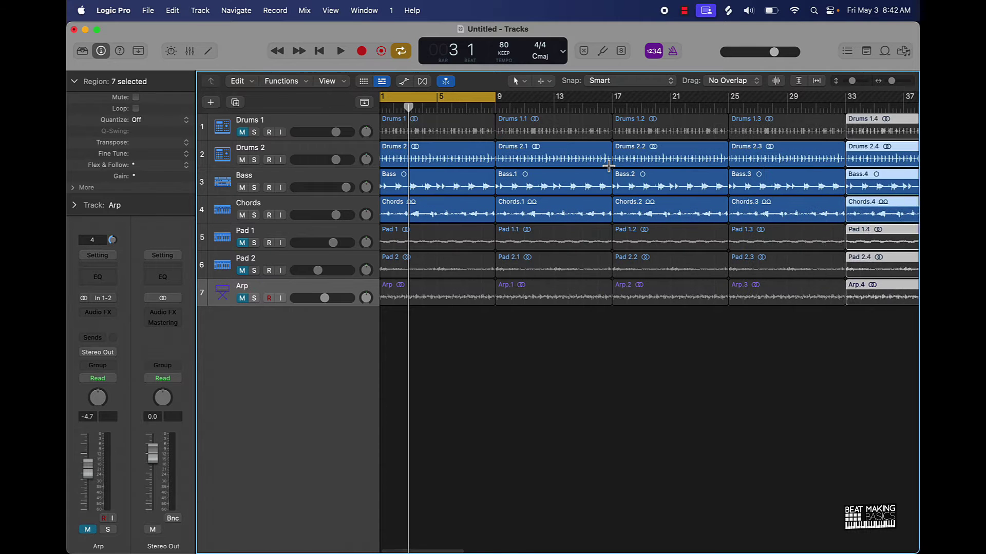
scroll(609, 166, down, 5)
scroll(609, 167, up, 3)
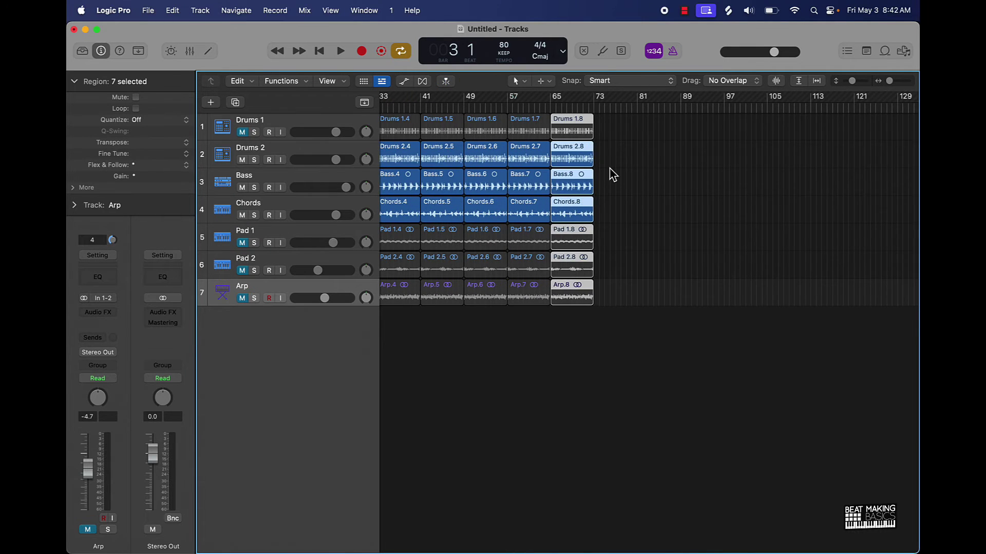
click(611, 169)
scroll(610, 170, left, 5)
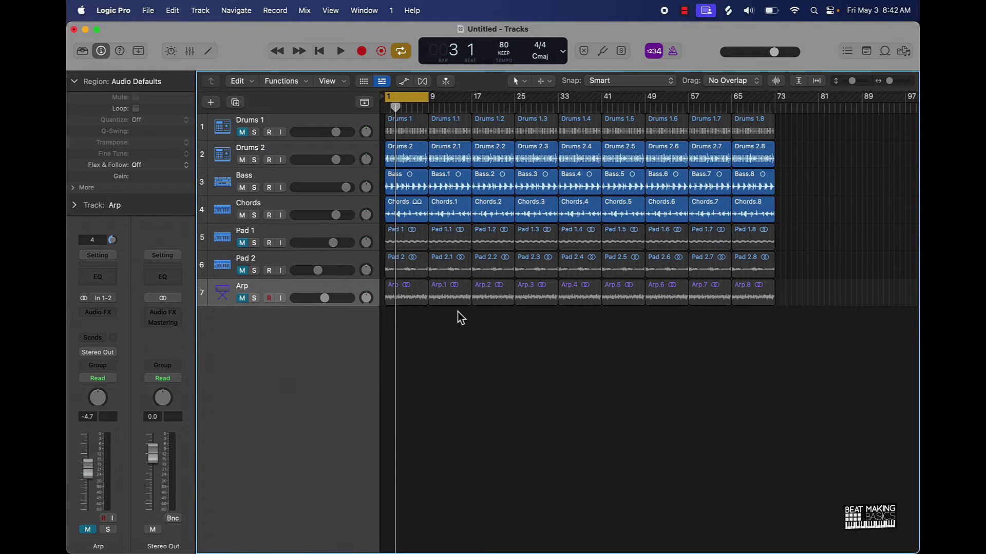
Name all repeated regions in the arrangement after their tracks and clear the selection.
key(super+a)
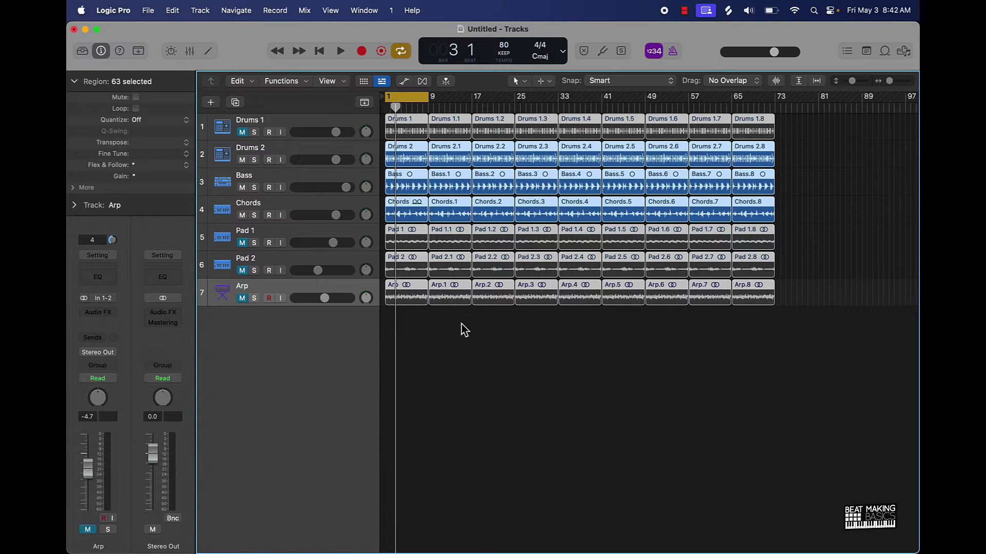
key(alt+shift+n)
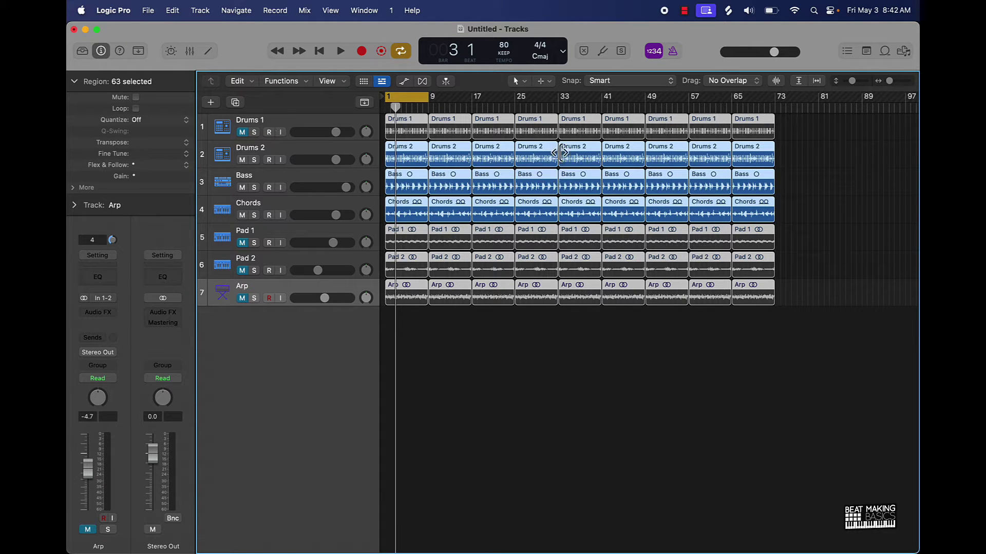
click(633, 331)
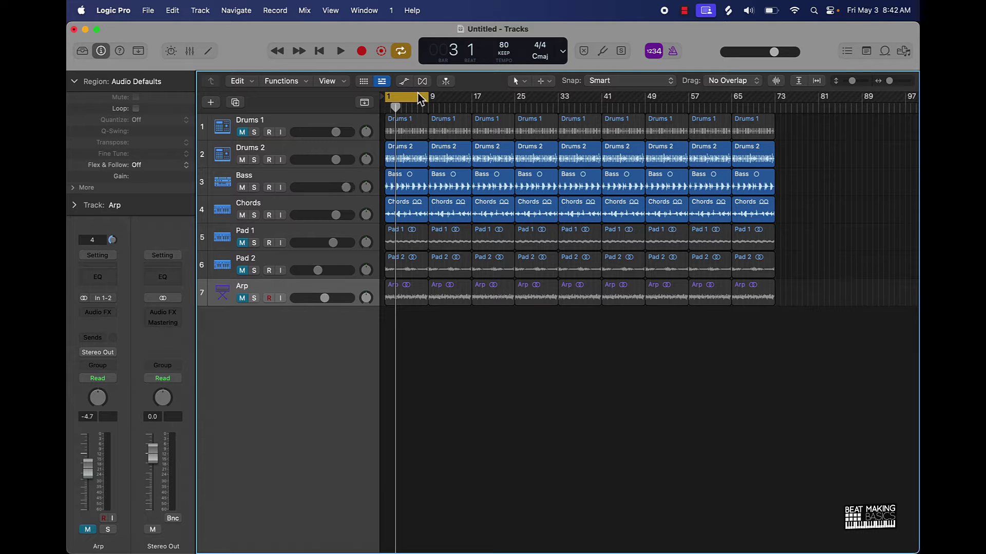
With cycling turned off and the Drums 2 track muted, play from bar 1 and slightly lower the Bass track's volume.
click(403, 100)
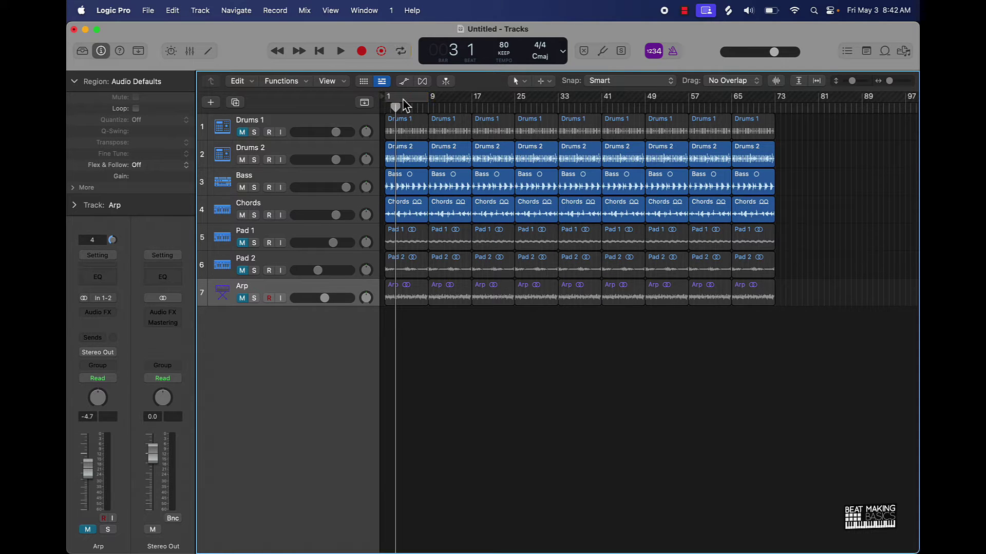
click(242, 160)
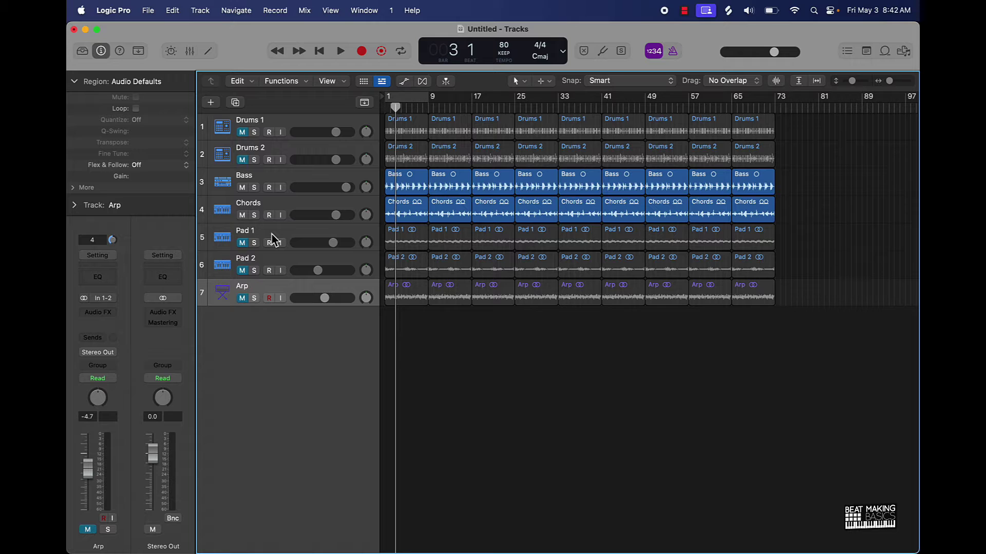
key(Return)
key(space)
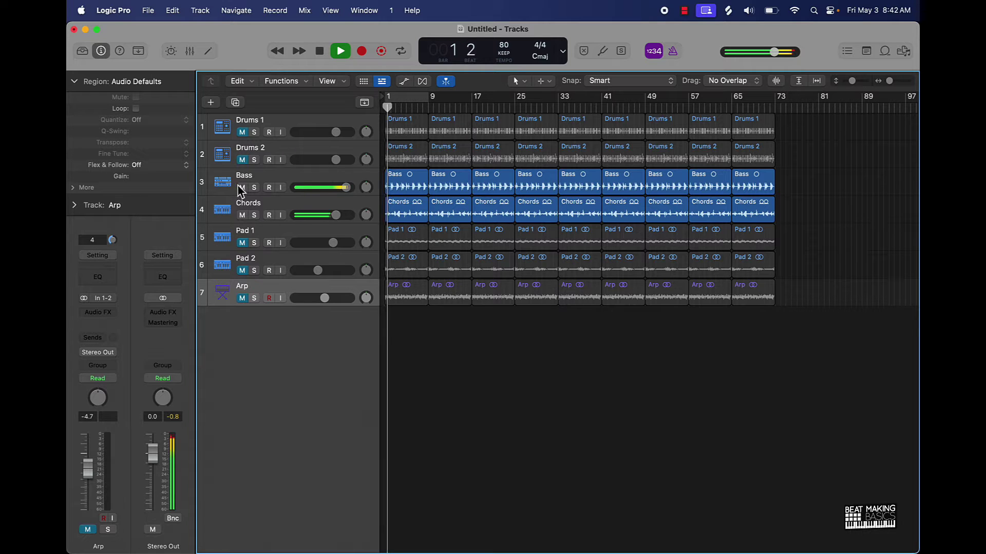
drag(345, 187, 340, 187)
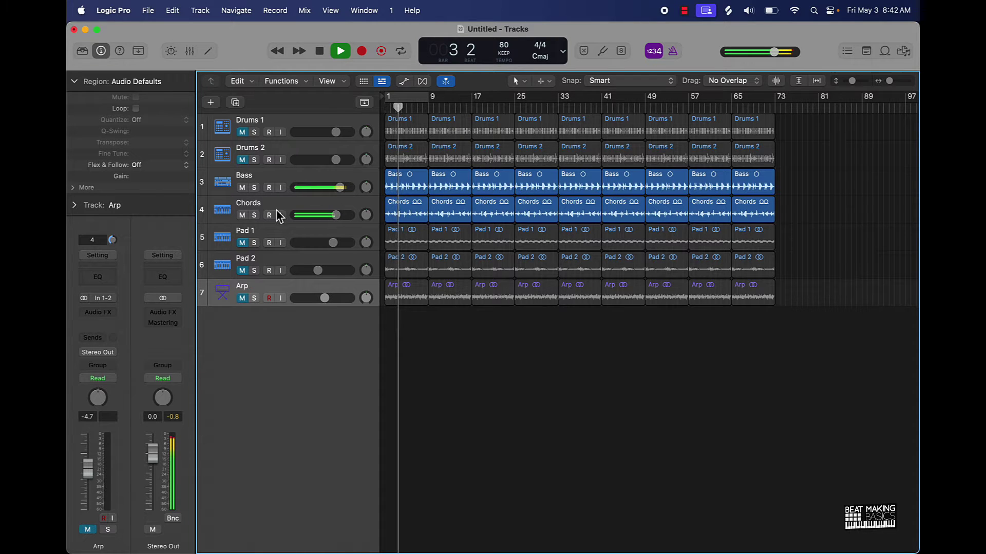
Audition Pad 1 and mute it again, bring in Pad 2 slightly louder instead, and stop playback at the start.
click(243, 244)
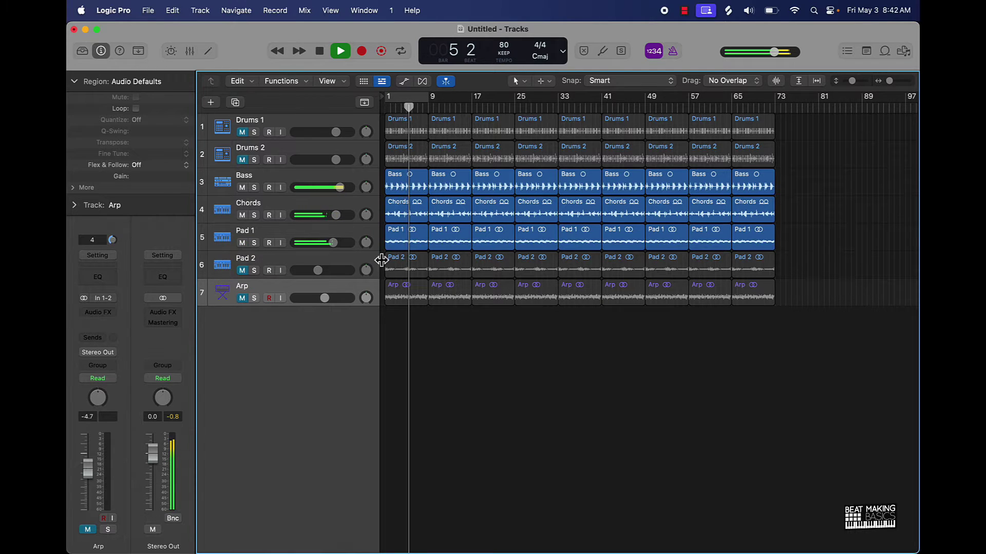
click(243, 242)
click(242, 270)
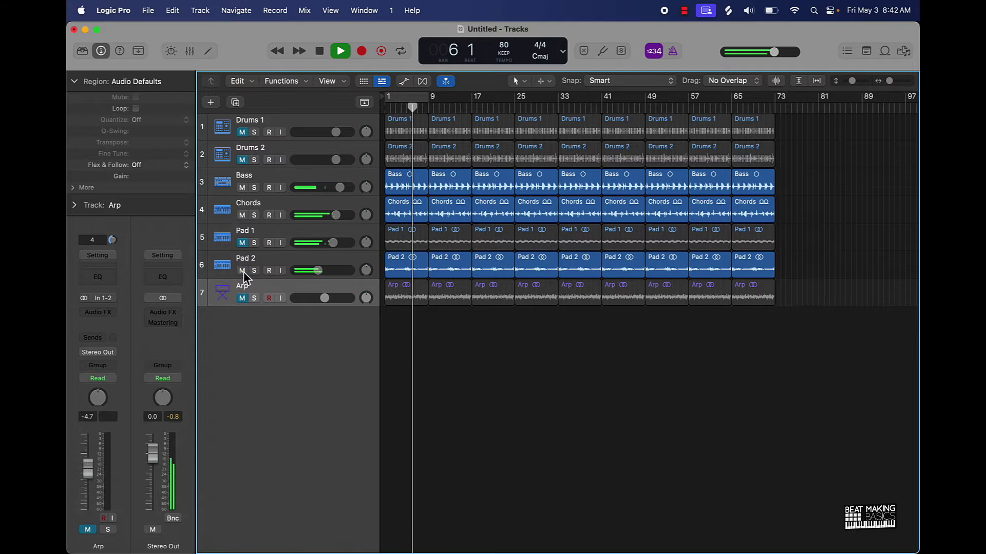
drag(319, 270, 319, 271)
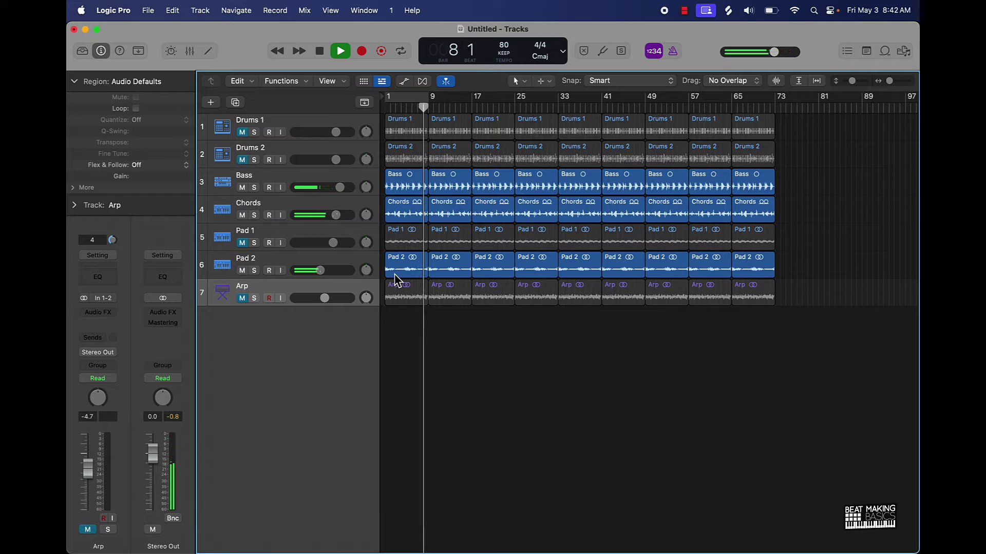
key(space)
key(Return)
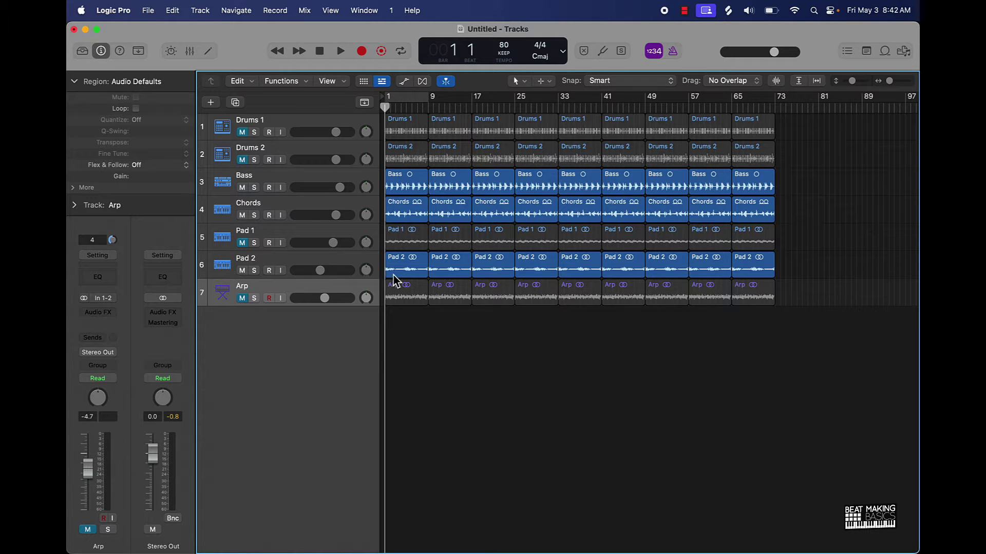
Split the first Pad 2 region at bar 5 and mute the part before the split.
key(period)
key(period)
key(period)
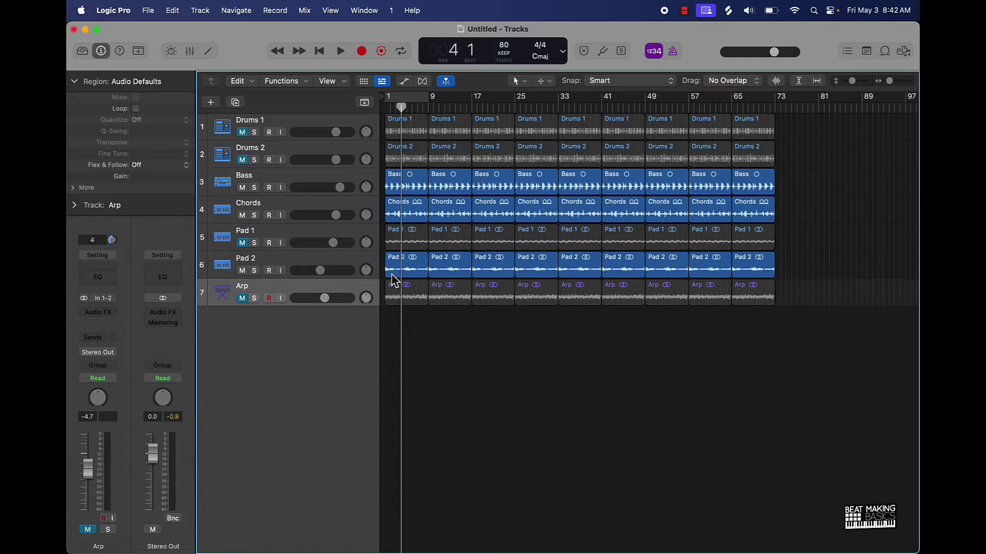
key(period)
key(comma)
key(comma)
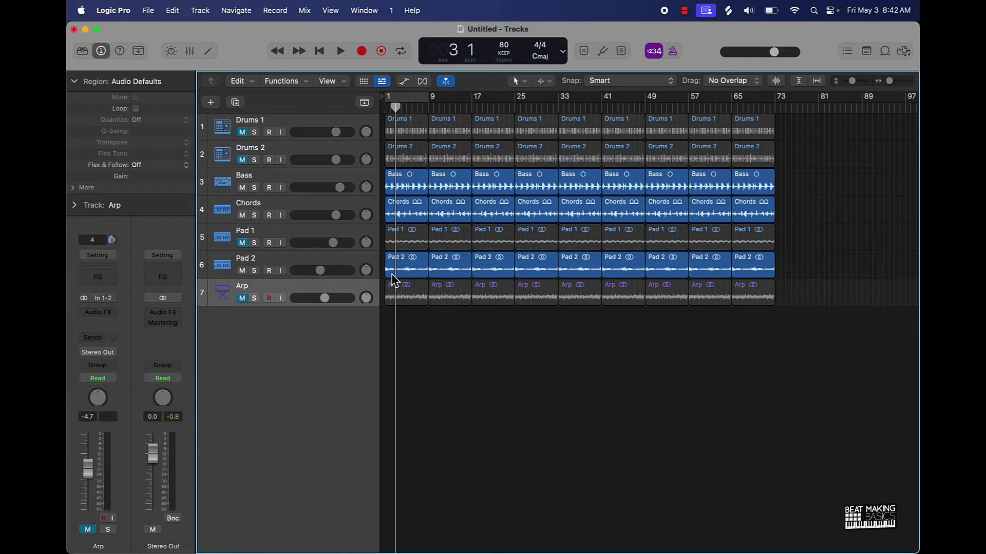
key(comma)
key(comma)
key(period)
key(period)
key(period)
key(period)
key(period)
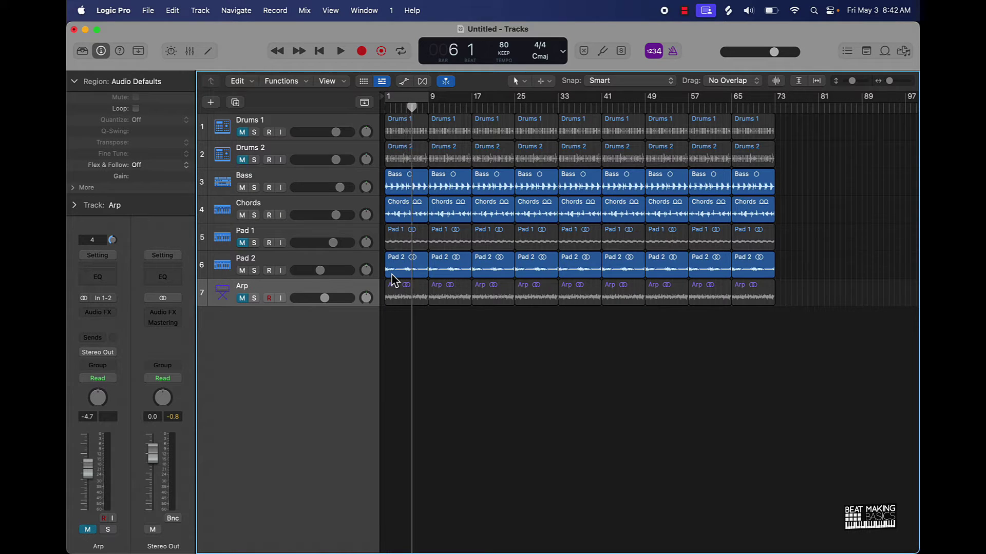
key(comma)
key(super+Right)
key(super+Right)
key(super+Right)
key(super+Right)
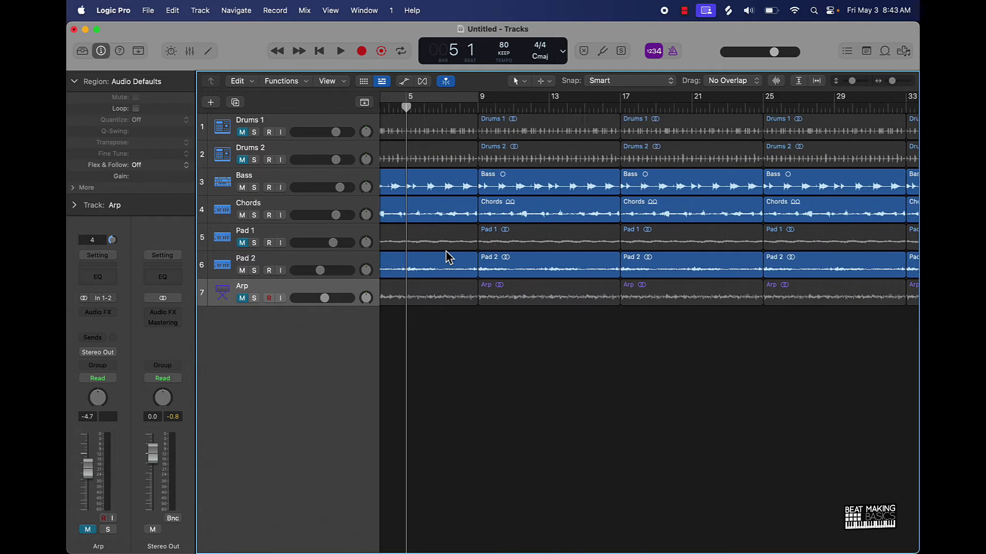
click(449, 277)
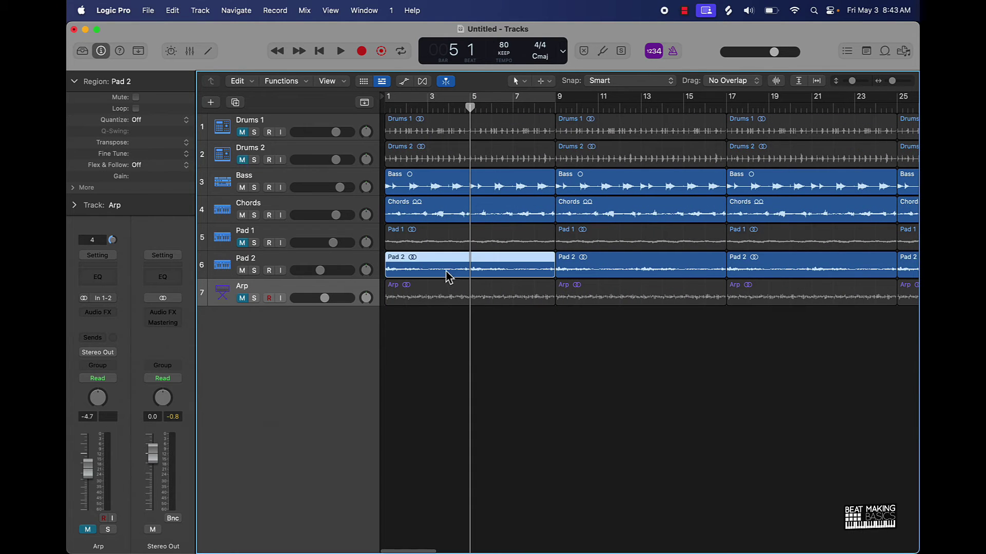
key(super+t)
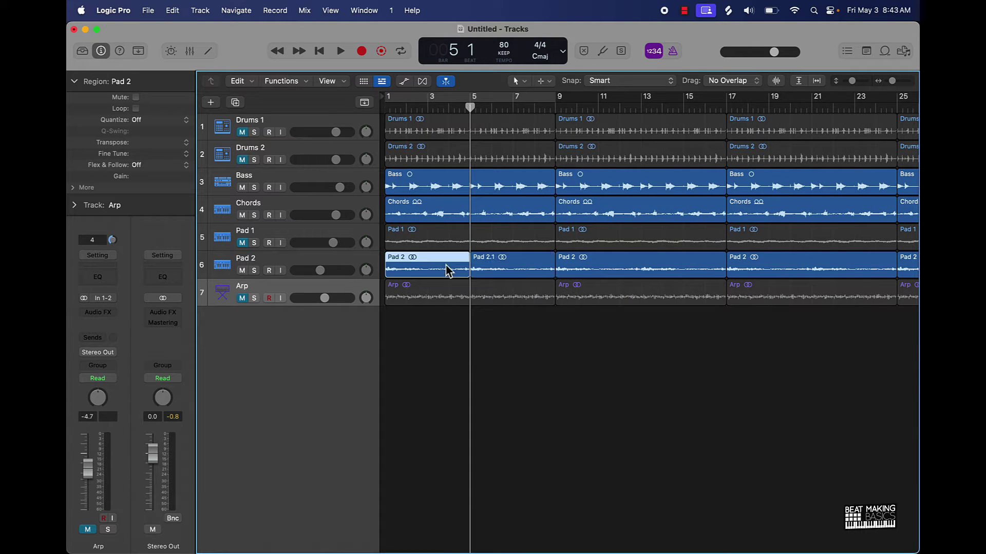
key(ctrl+m)
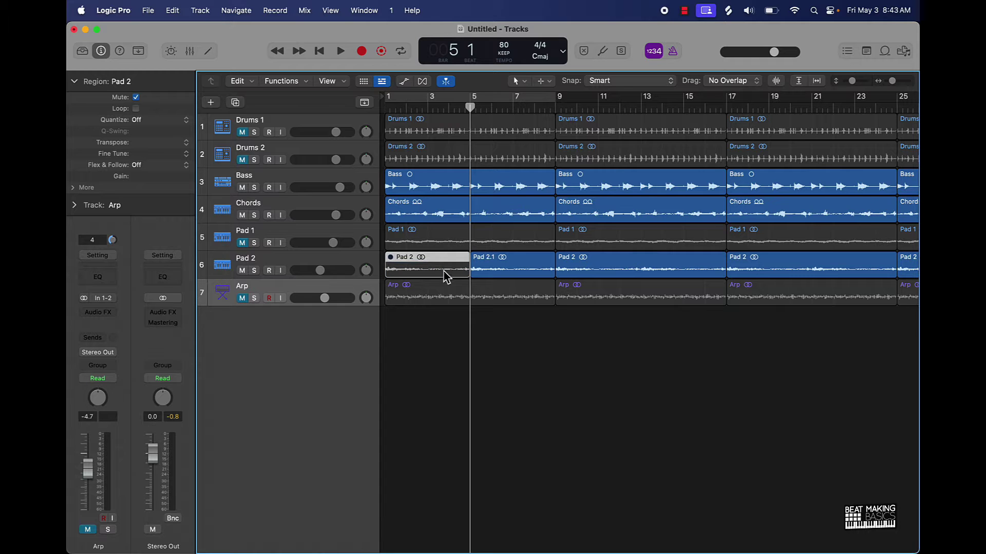
Mute the first Drums 1, Drums 2, Pad 1 and Arp regions in bars 1 to 9, and clear the selection.
click(435, 300)
shift+click(445, 241)
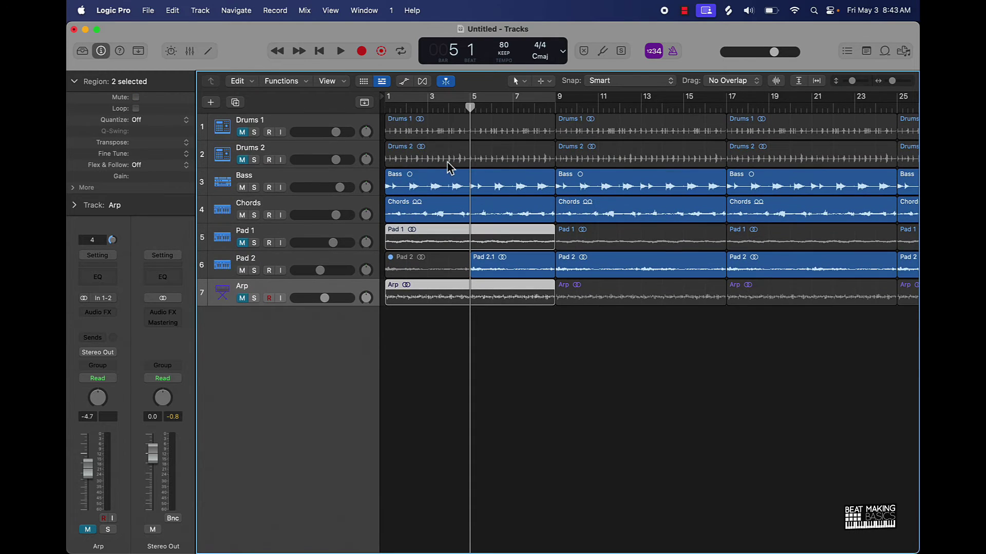
shift+click(450, 167)
shift+click(460, 133)
key(ctrl+m)
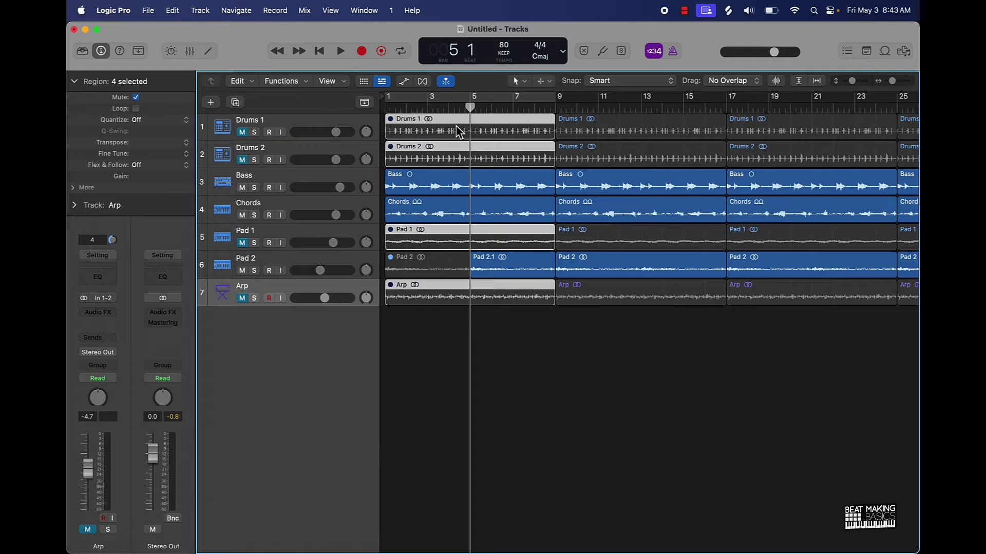
click(413, 322)
Unmute the Drums 1, Drums 2, Pad 1 and Arp tracks.
click(240, 133)
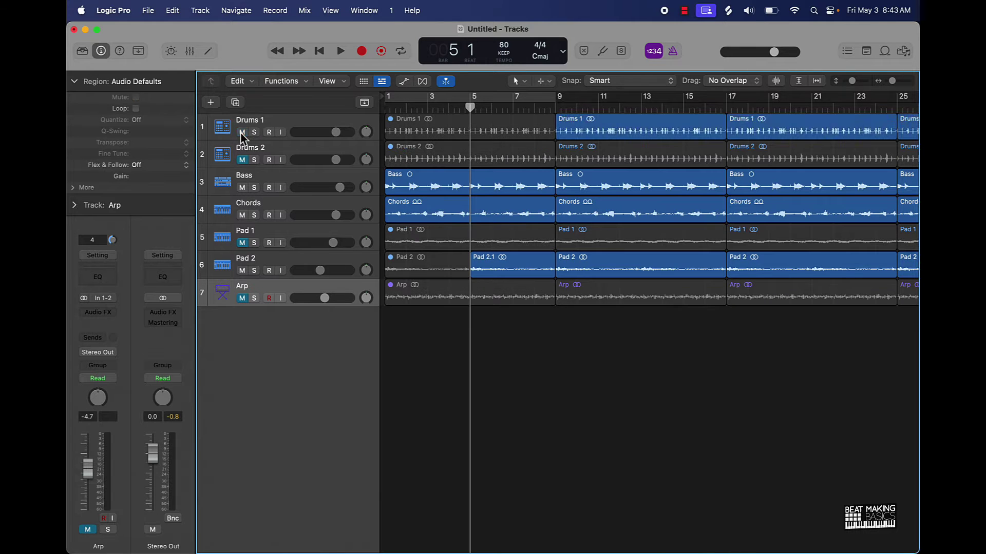
drag(240, 134, 237, 253)
key(super+a)
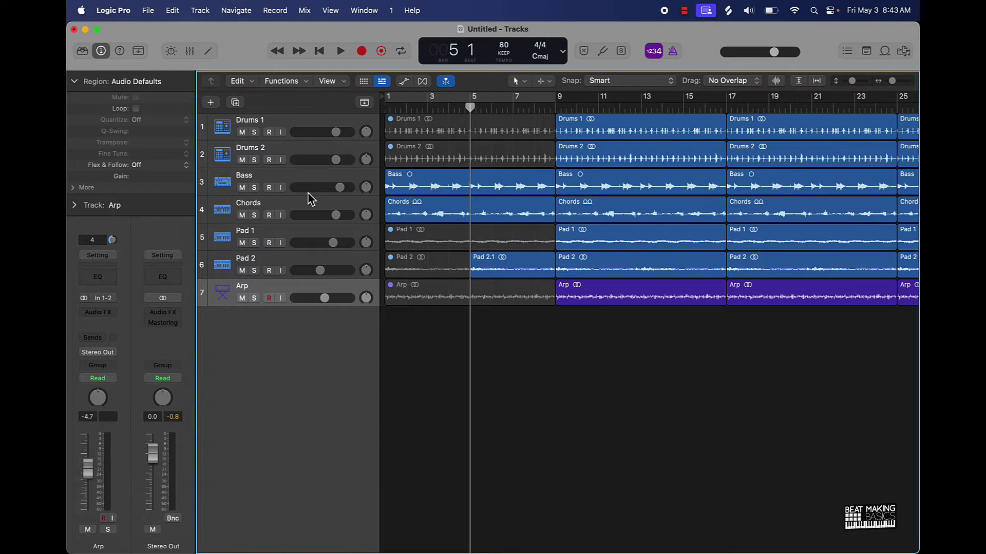
Mute the Drums 2 and Arp regions in the second section starting at bar 9, and return the playhead to bar 1.
click(606, 160)
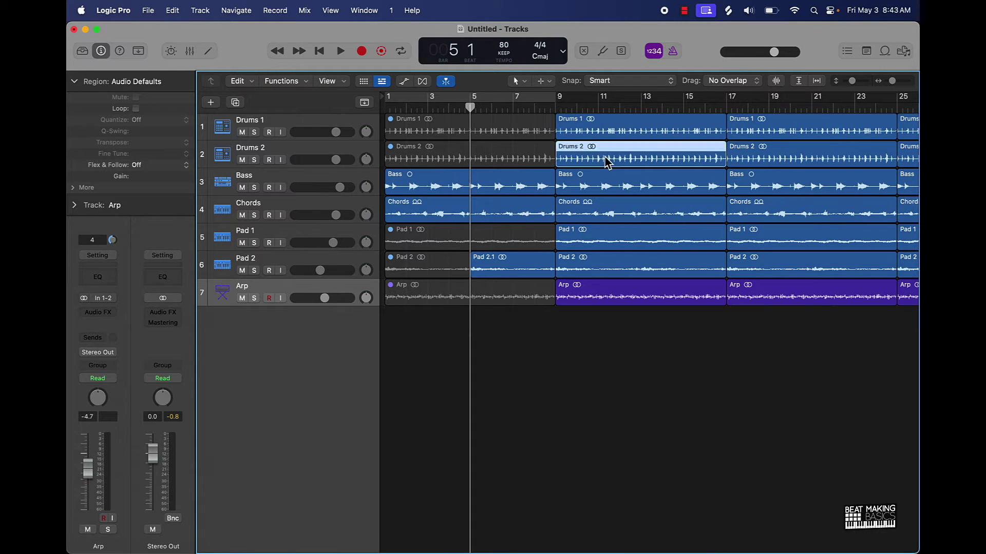
shift+click(594, 299)
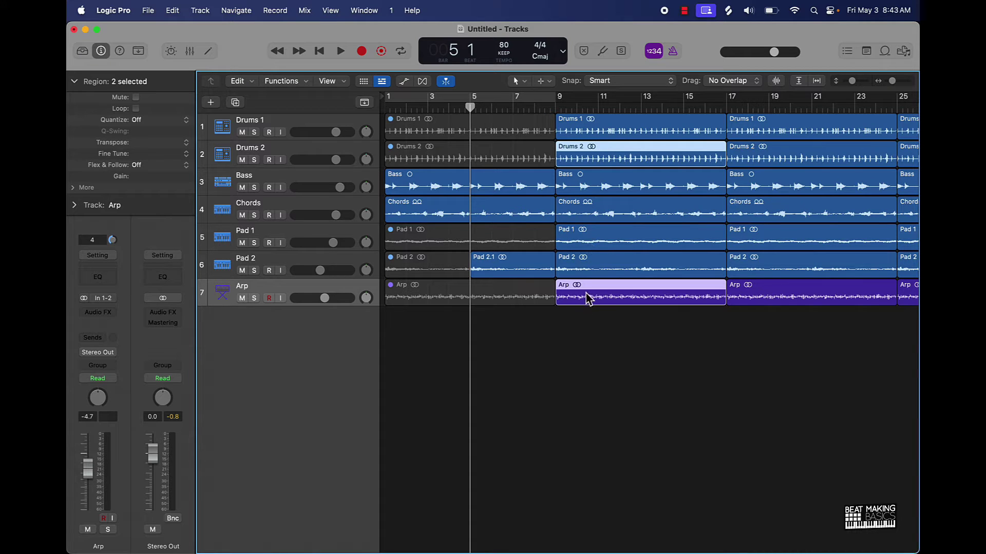
key(ctrl+m)
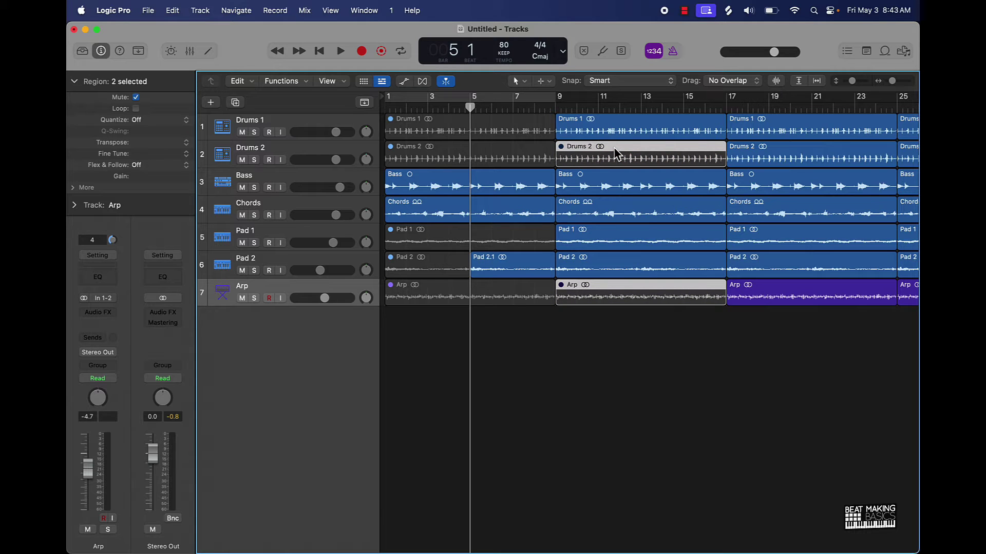
key(Return)
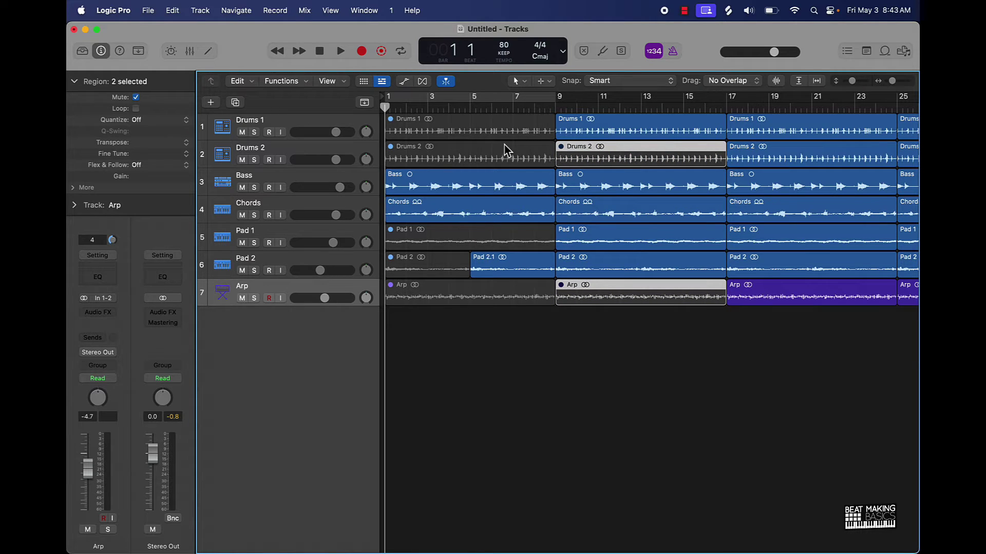
Play the arrangement from the start and lower the Bass track's volume slightly.
click(630, 339)
key(space)
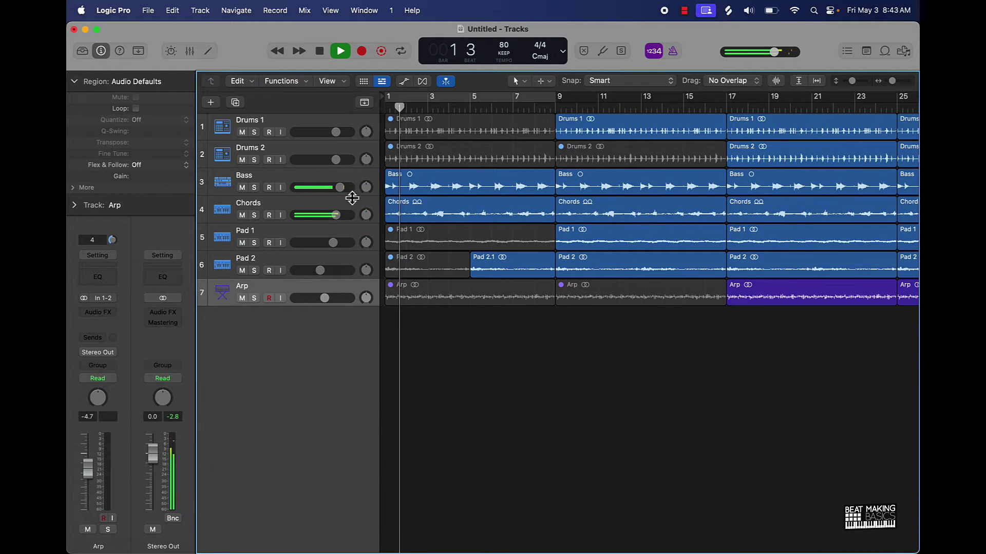
drag(340, 187, 336, 188)
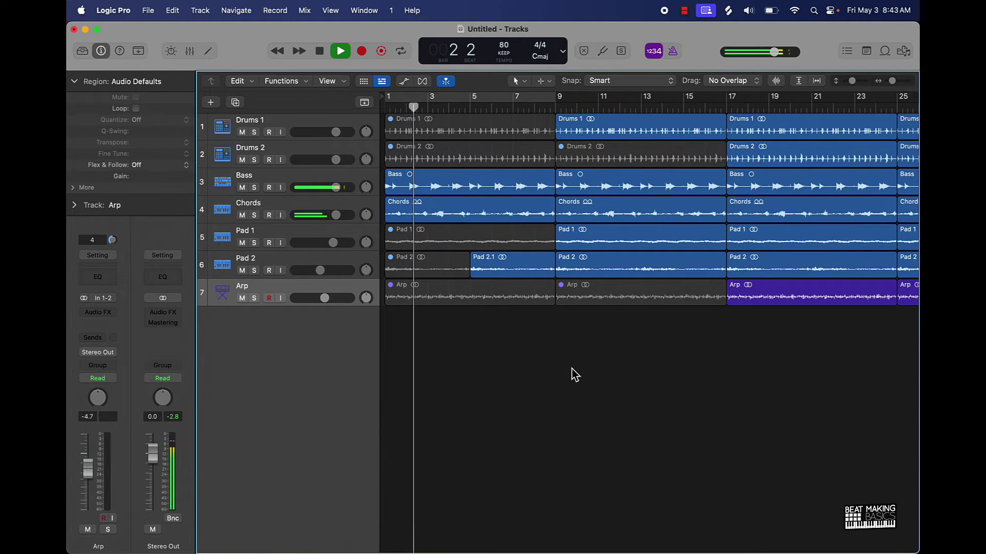
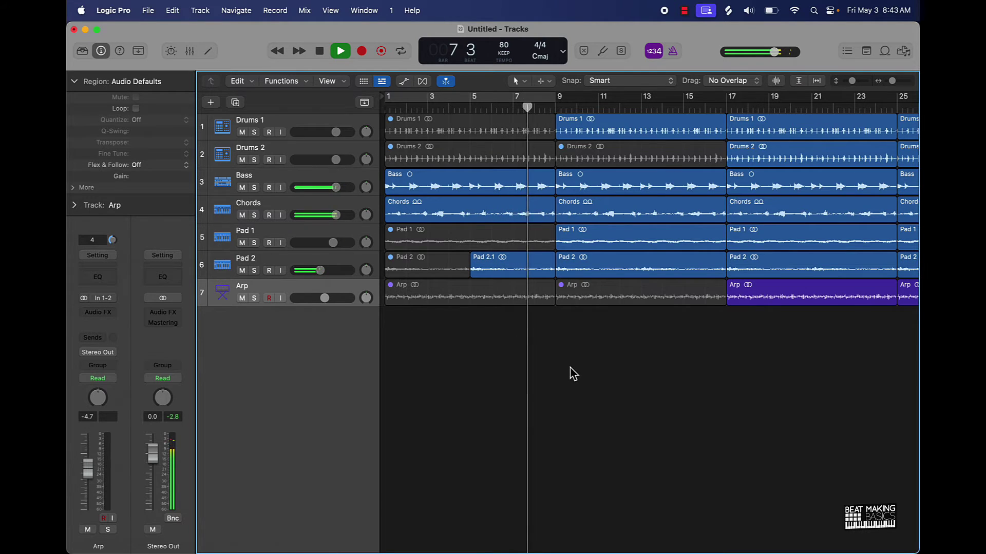
Mute the Pad 2 region that starts at bar 9.
click(638, 280)
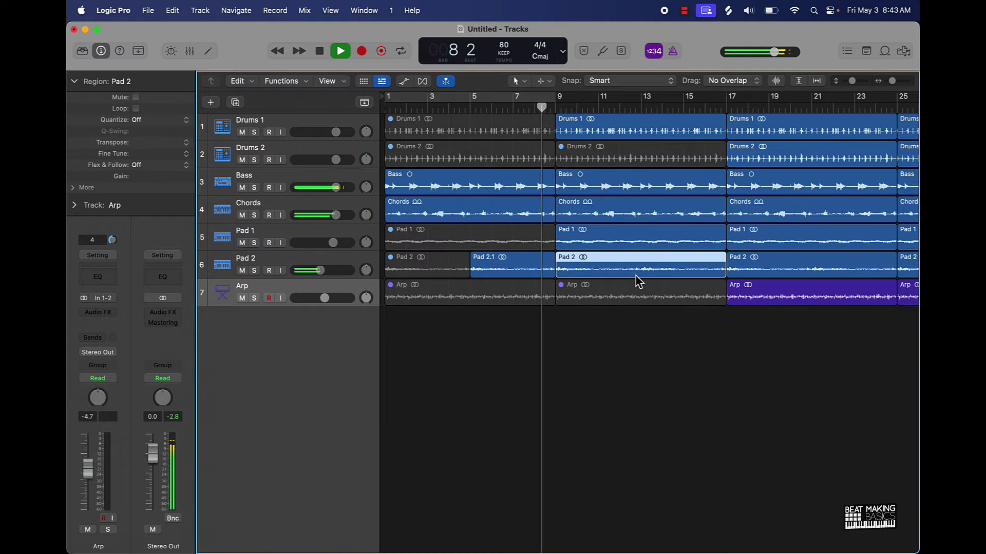
key(ctrl+m)
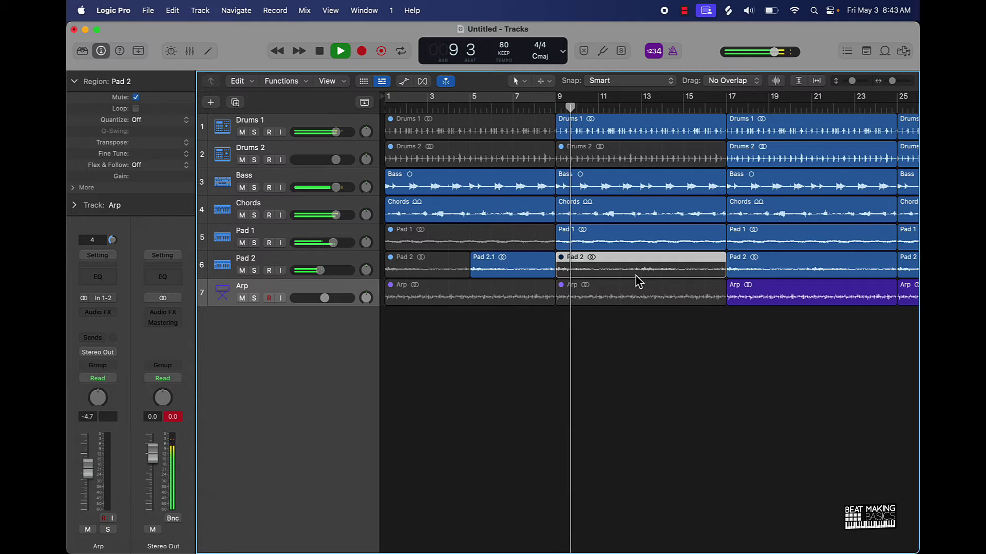
click(634, 321)
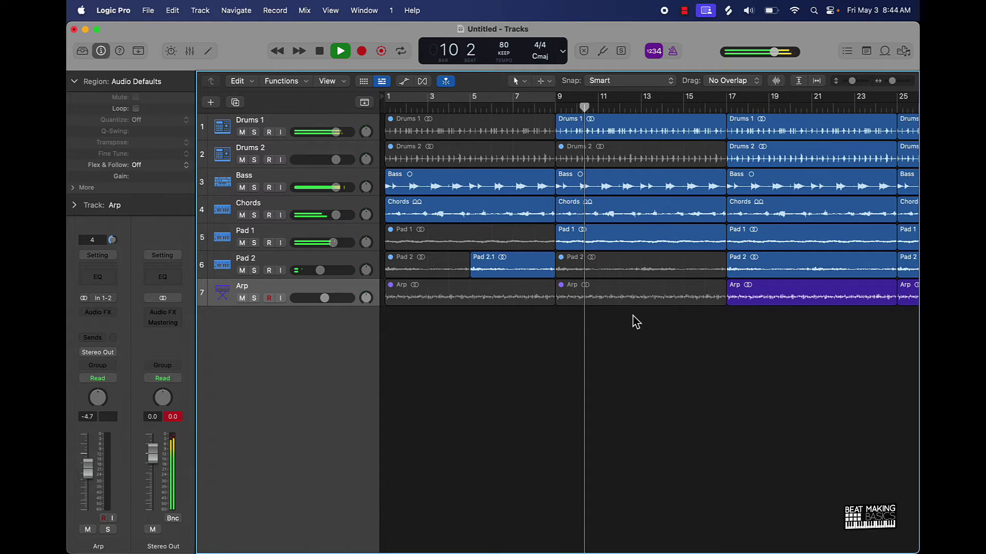
Raise the Drums 1 track's volume slightly and stop playback just before bar 17.
drag(331, 135, 338, 135)
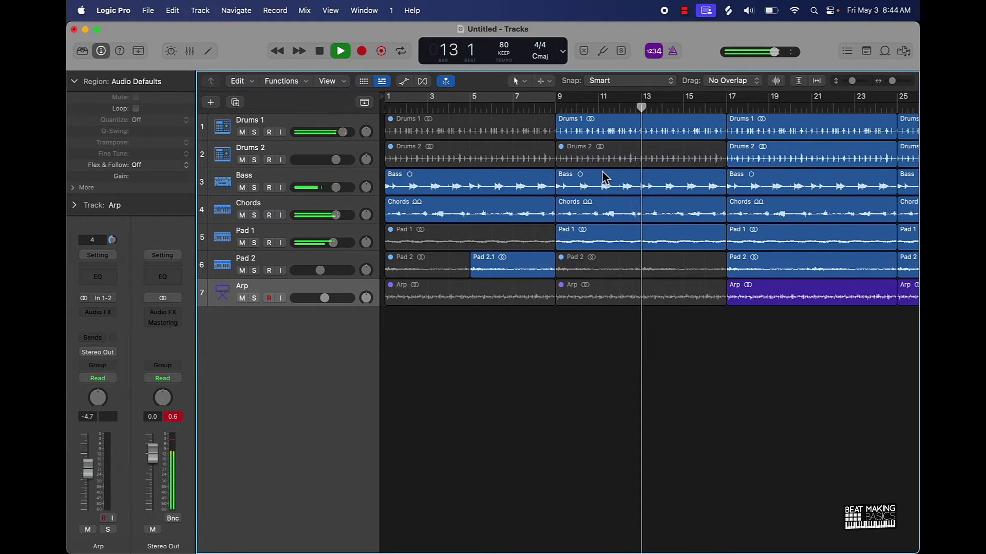
scroll(635, 174, right, 5)
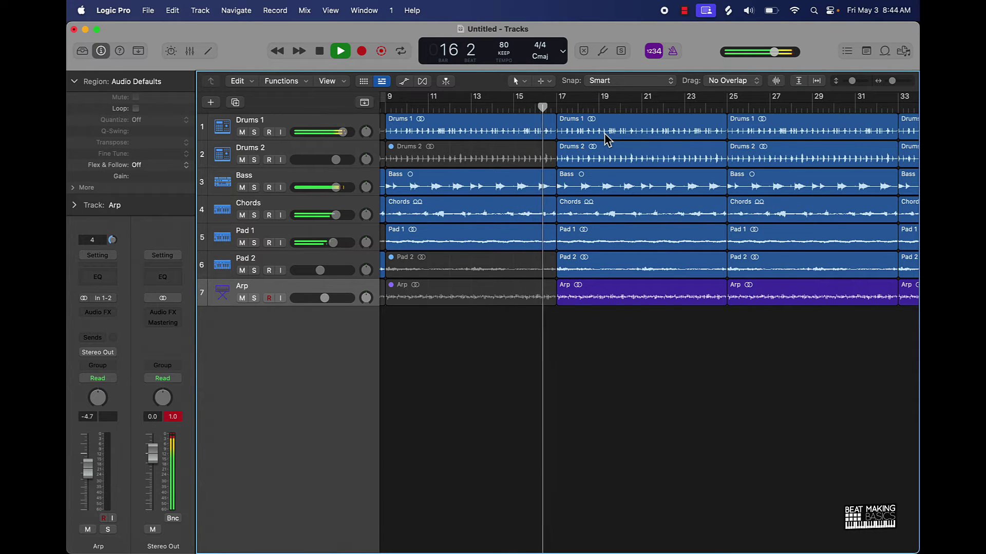
key(space)
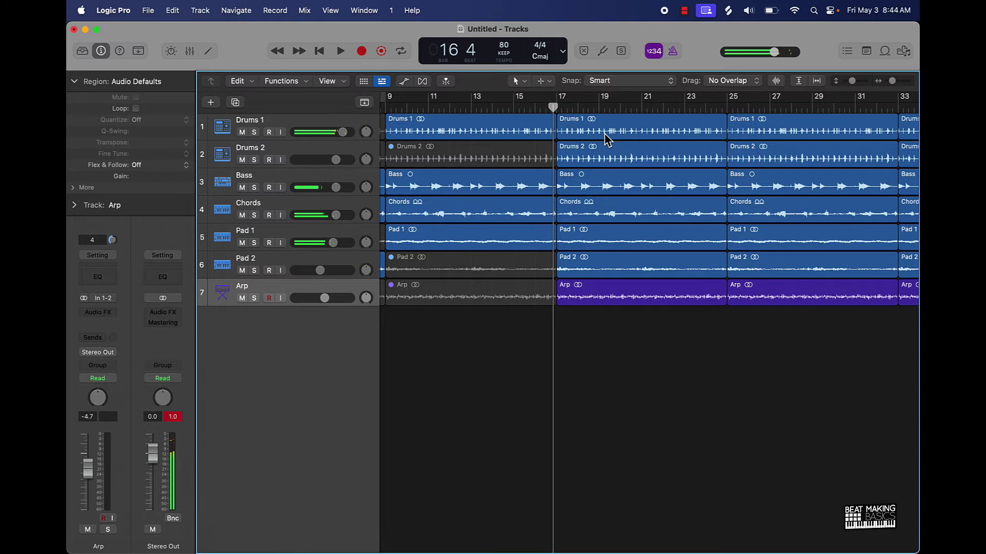
Color all eight regions in bars 1 to 9, including both Pad 2 pieces, yellow.
key(z)
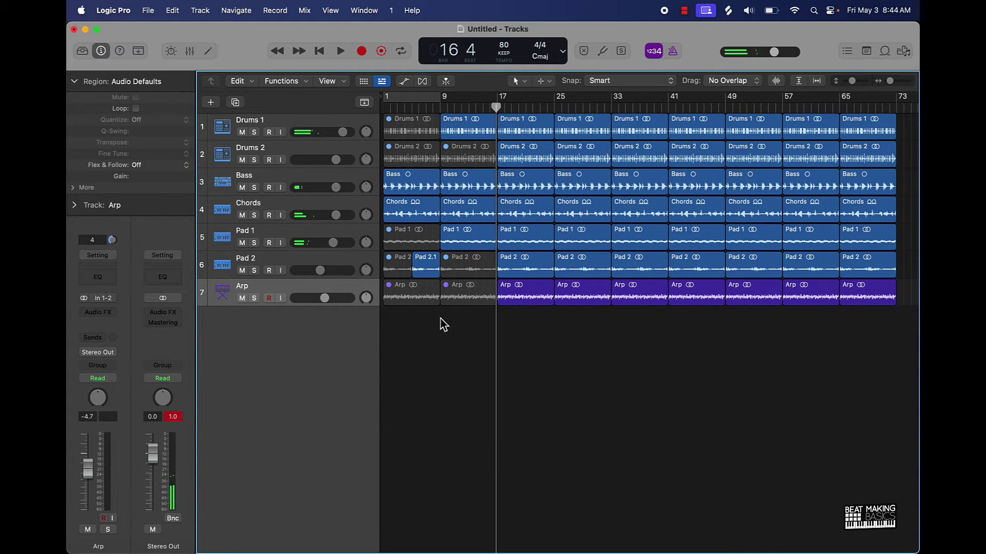
drag(431, 328, 399, 144)
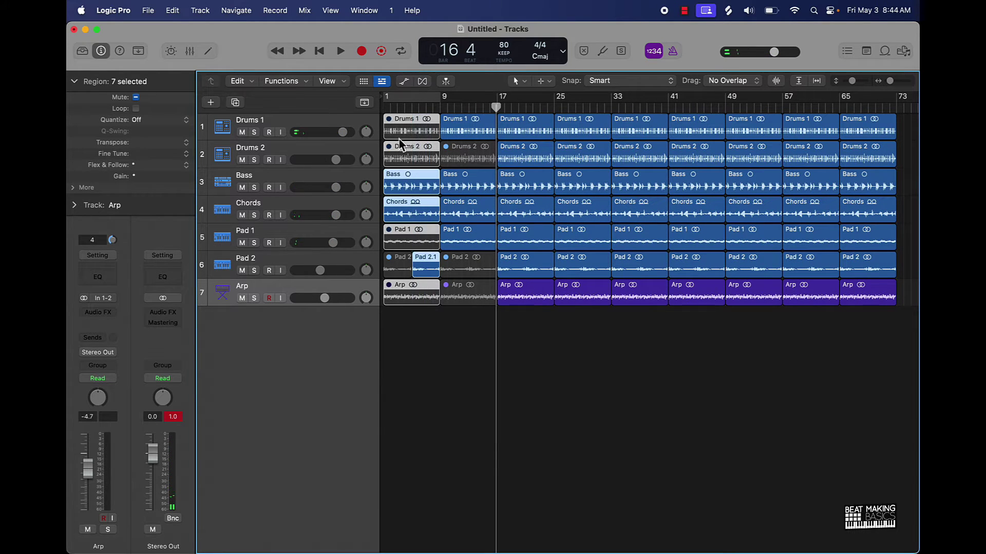
shift+click(402, 275)
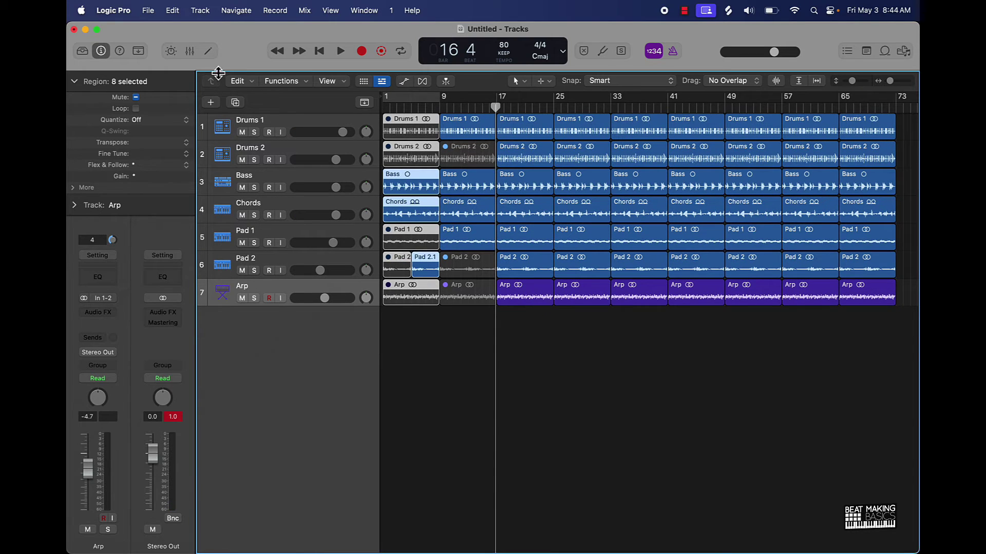
click(139, 51)
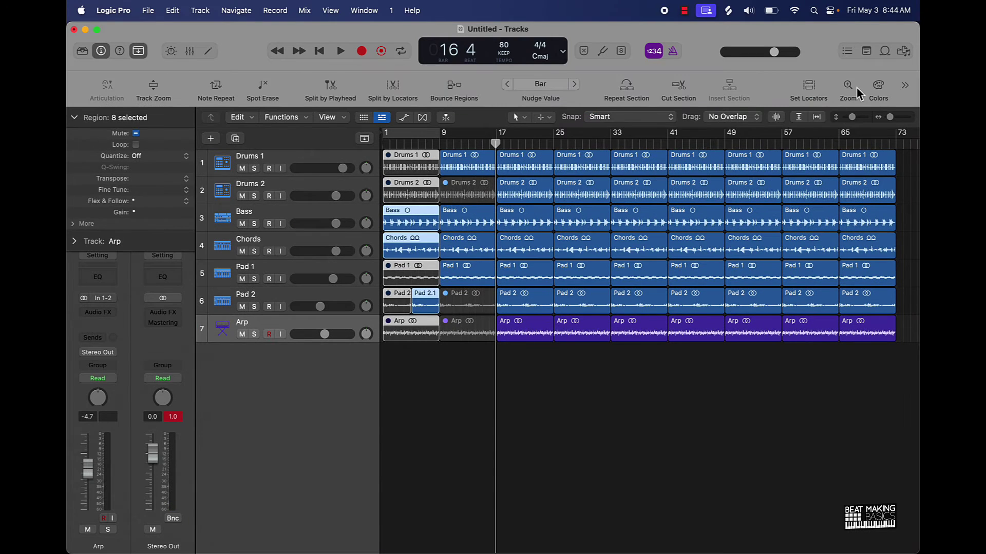
click(138, 53)
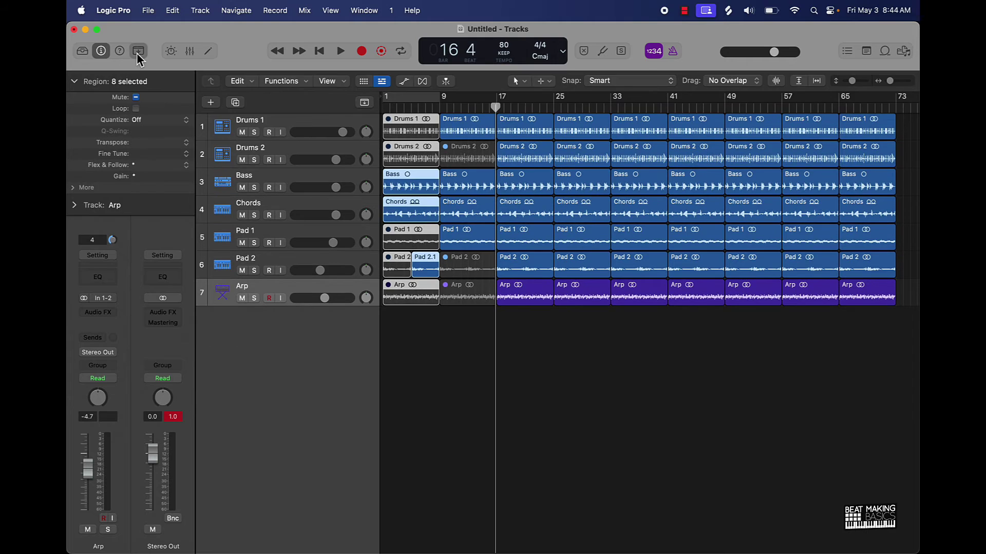
click(137, 53)
click(878, 88)
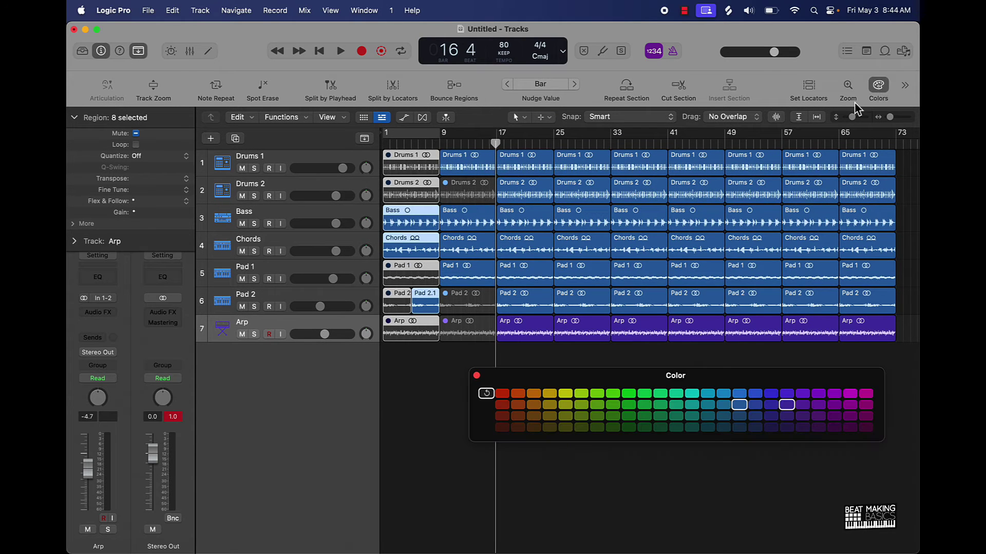
click(803, 396)
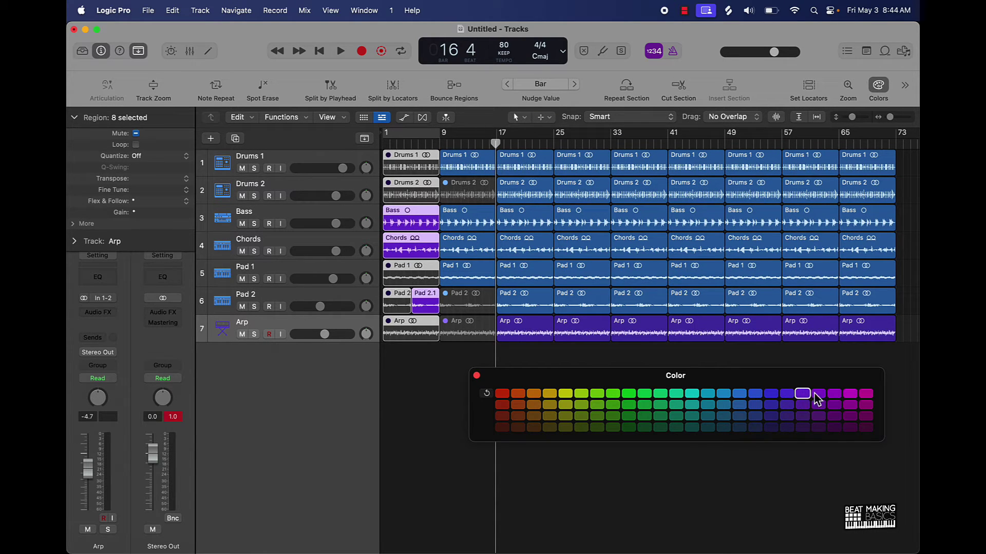
click(568, 398)
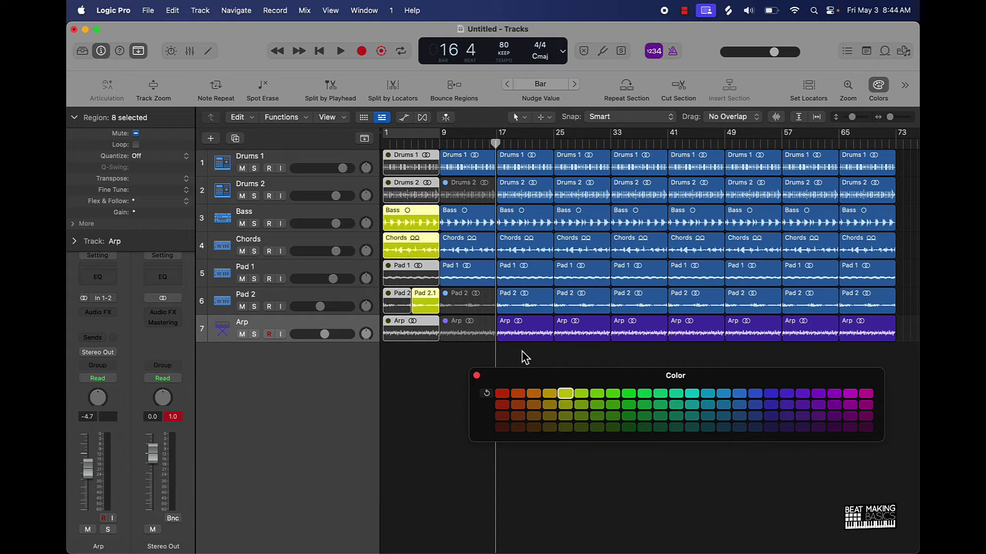
Color all seven regions in bars 9 to 17 bright green and close the color palette.
drag(464, 359, 497, 106)
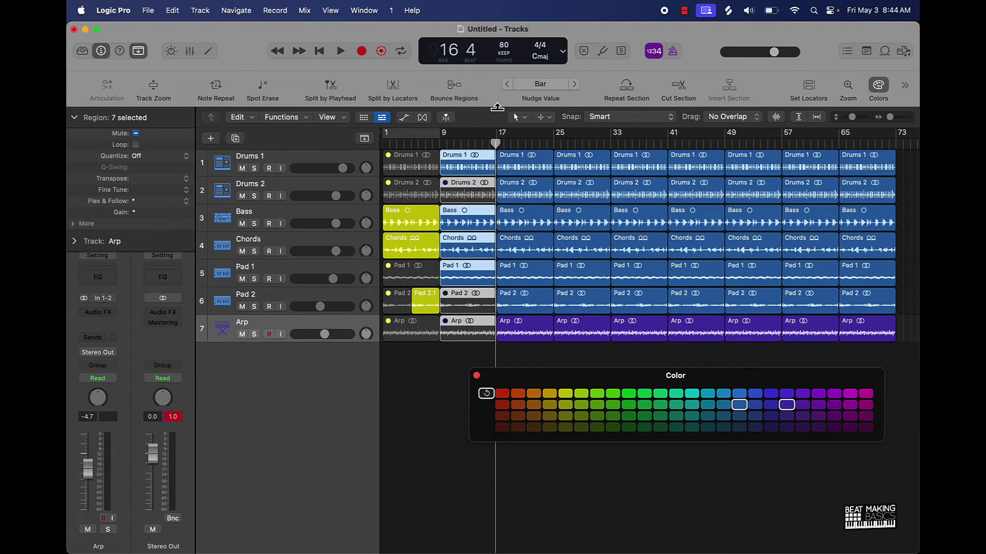
click(645, 395)
click(430, 340)
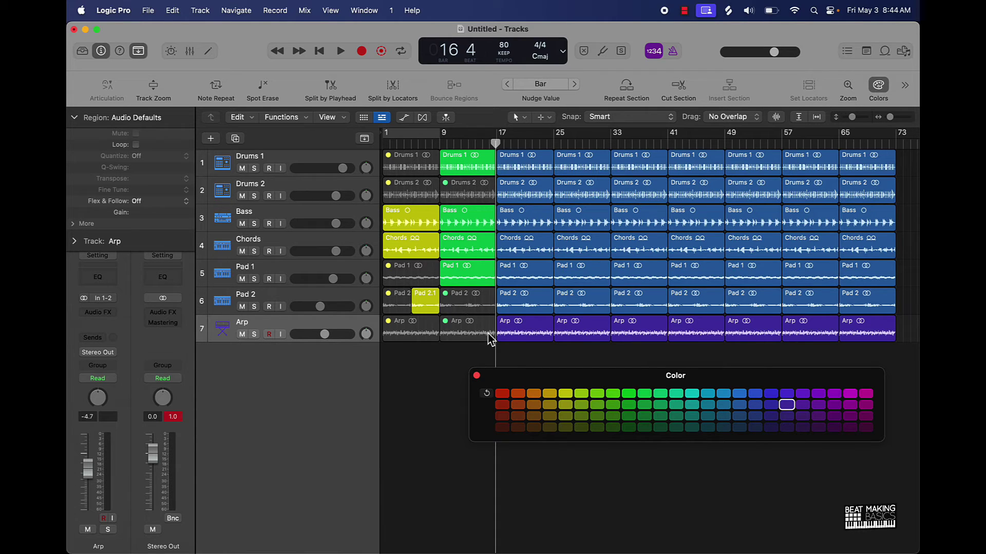
click(476, 376)
Mute the two Pad 1 regions that start at bars 17 and 25.
scroll(512, 359, up, 6)
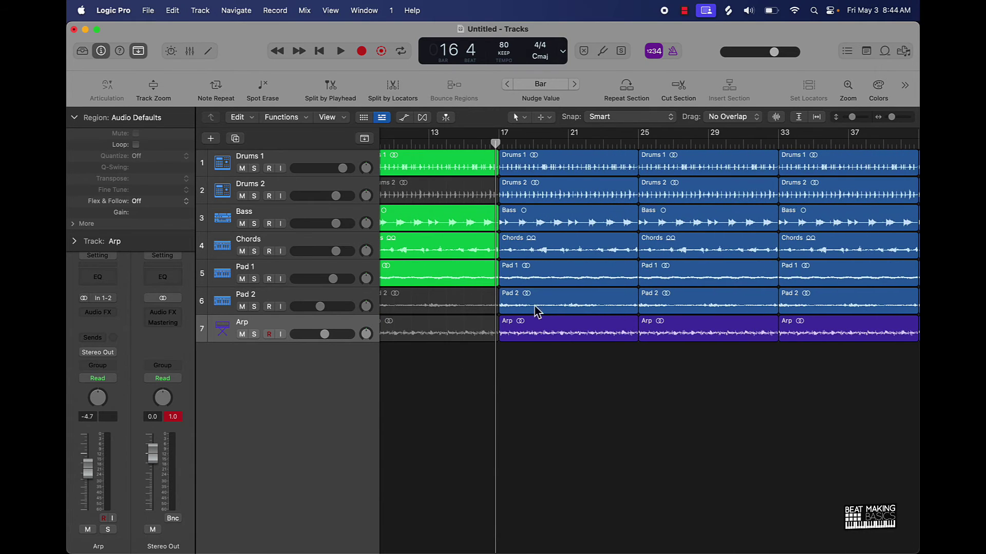
click(627, 280)
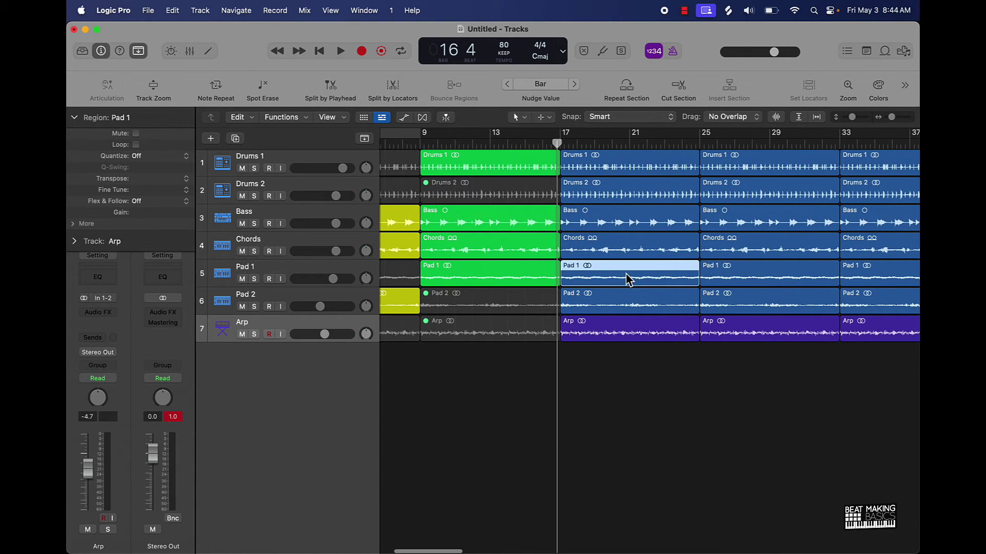
shift+click(761, 285)
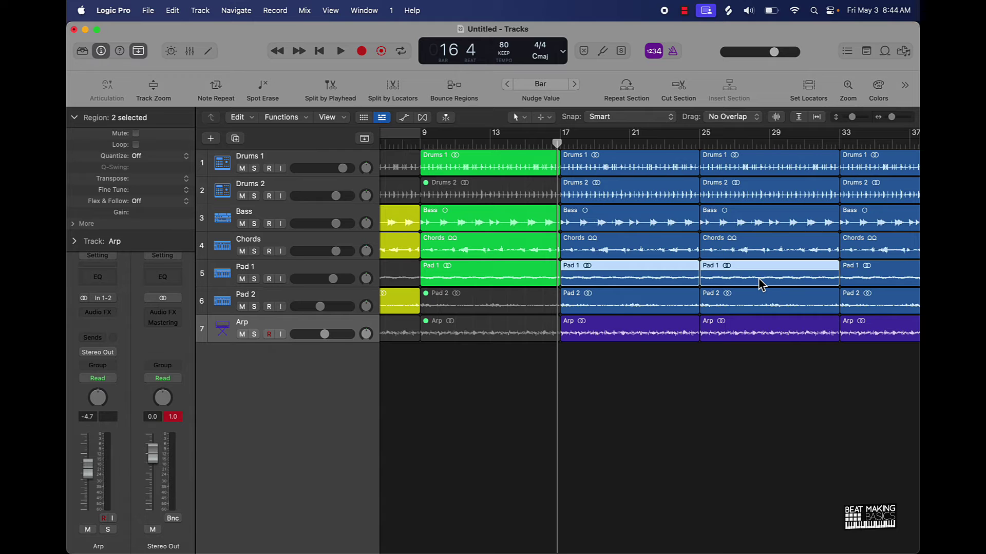
key(ctrl+m)
Mute the Drums 1 region at bar 17 and the Drums 2 region at bar 25.
key(super+Left)
key(super+Left)
key(super+Left)
key(super+Left)
key(super+Left)
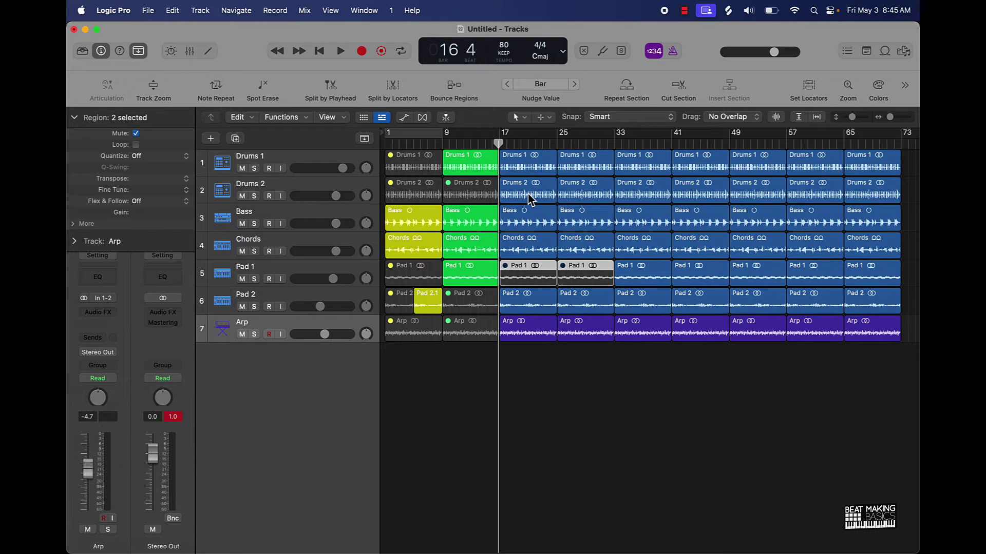
click(539, 167)
shift+click(588, 189)
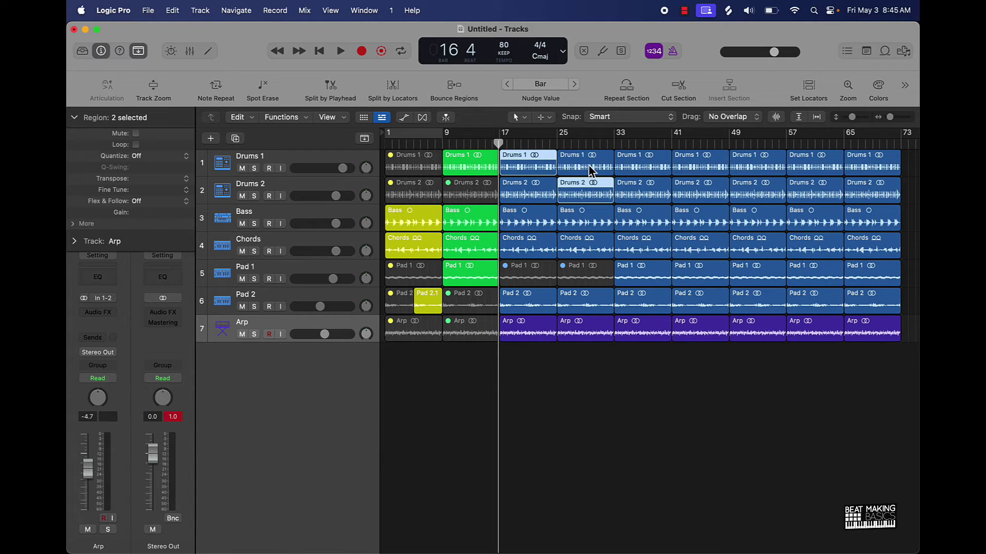
key(ctrl+m)
click(588, 385)
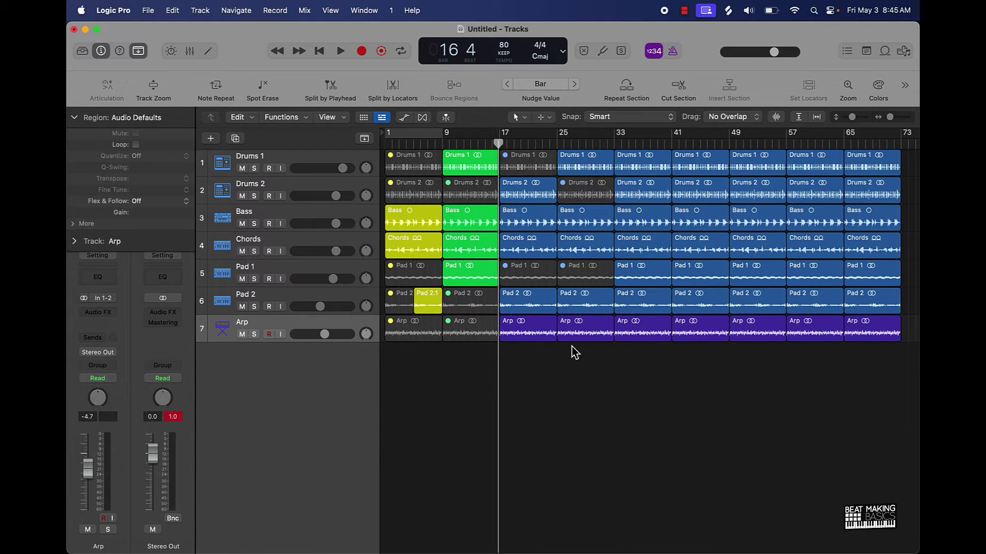
Mute the Arp region at bar 17 and the Pad 2 region at bar 25.
click(530, 332)
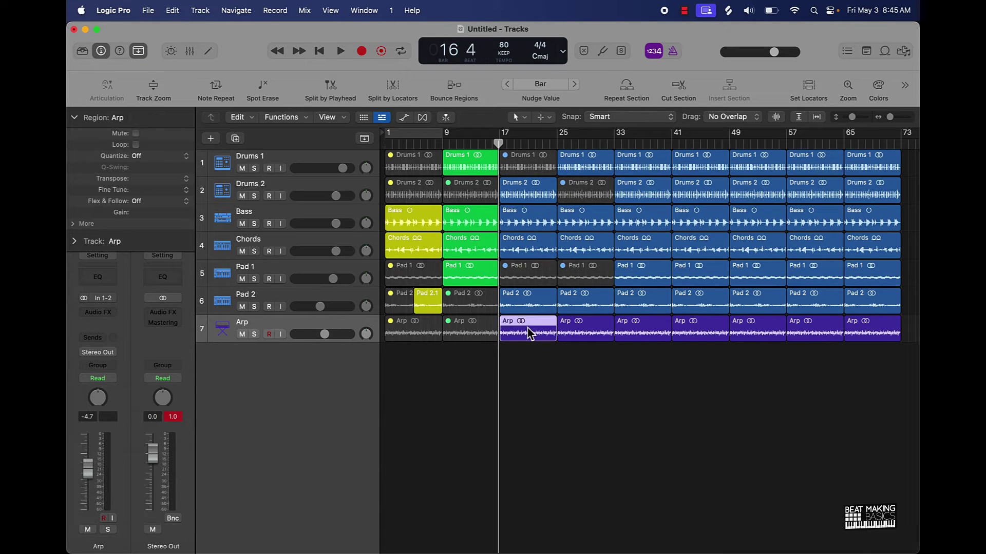
shift+click(601, 308)
key(ctrl+m)
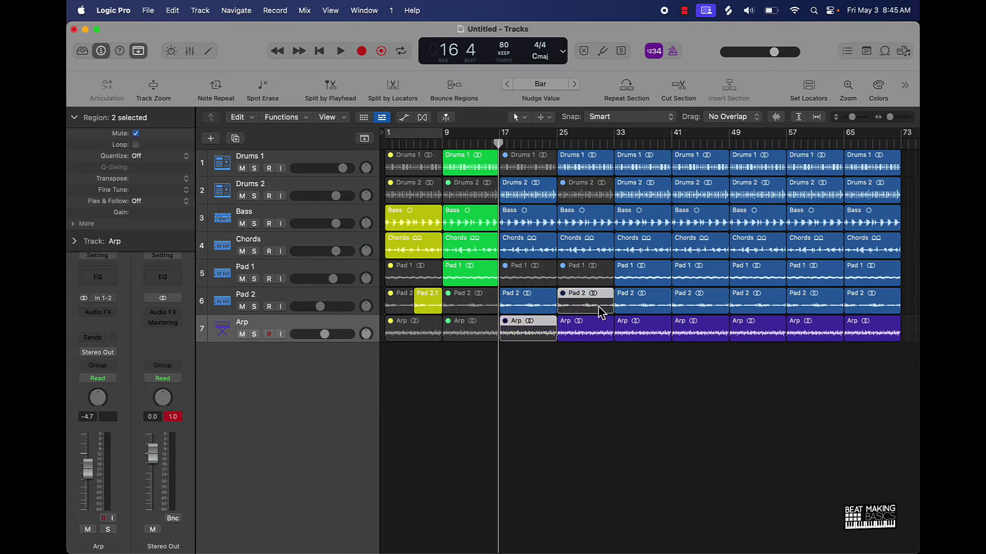
click(604, 416)
Delete all regions from bar 33 to the end on every track.
scroll(634, 365, right, 1)
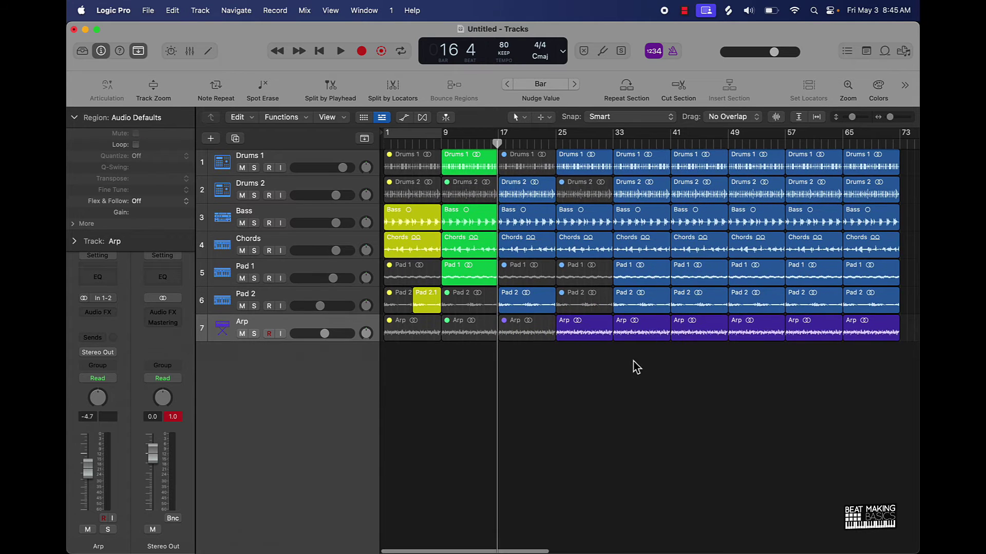
drag(635, 375, 909, 141)
key(Delete)
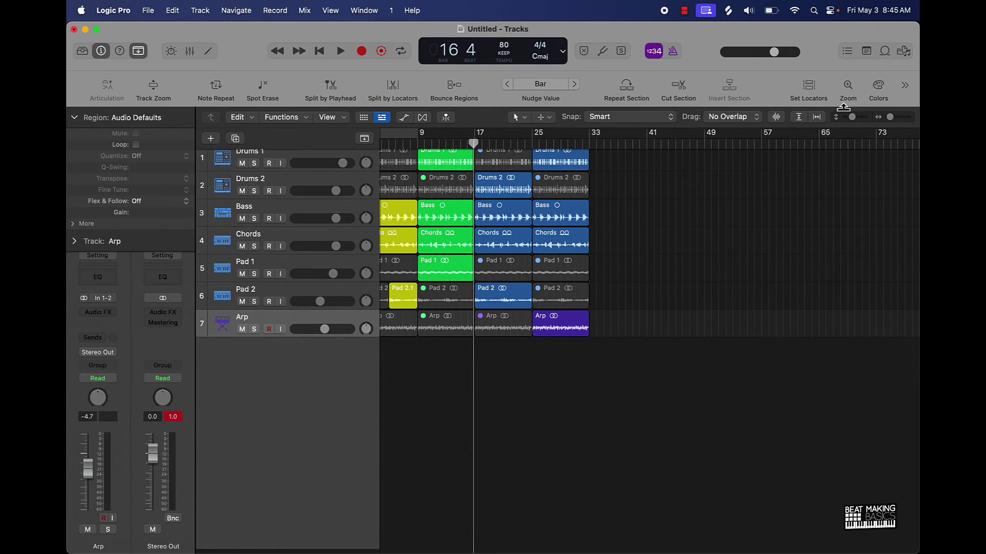
Set the cycle range from bar 9 to bar 33, play it, and hide the extra toolbar.
drag(446, 139, 618, 144)
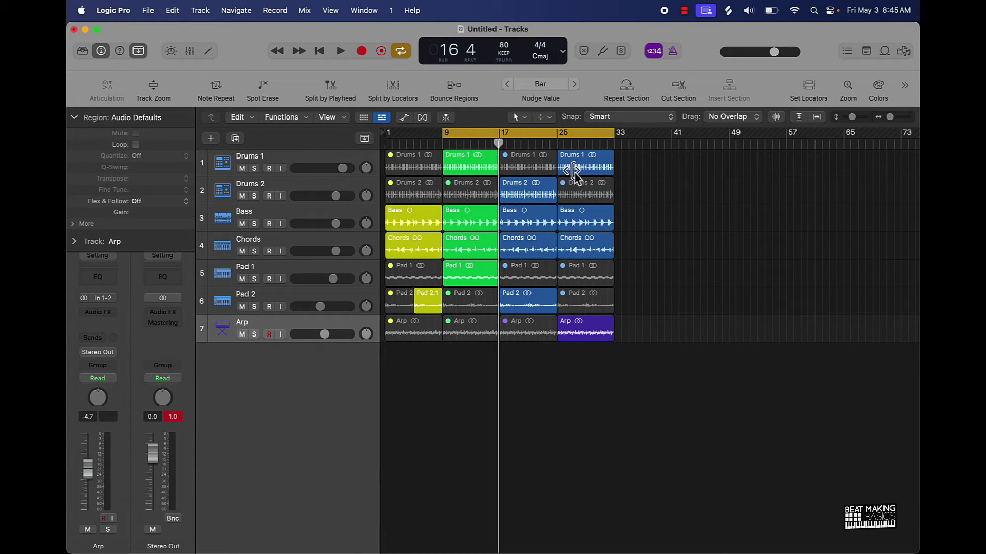
key(space)
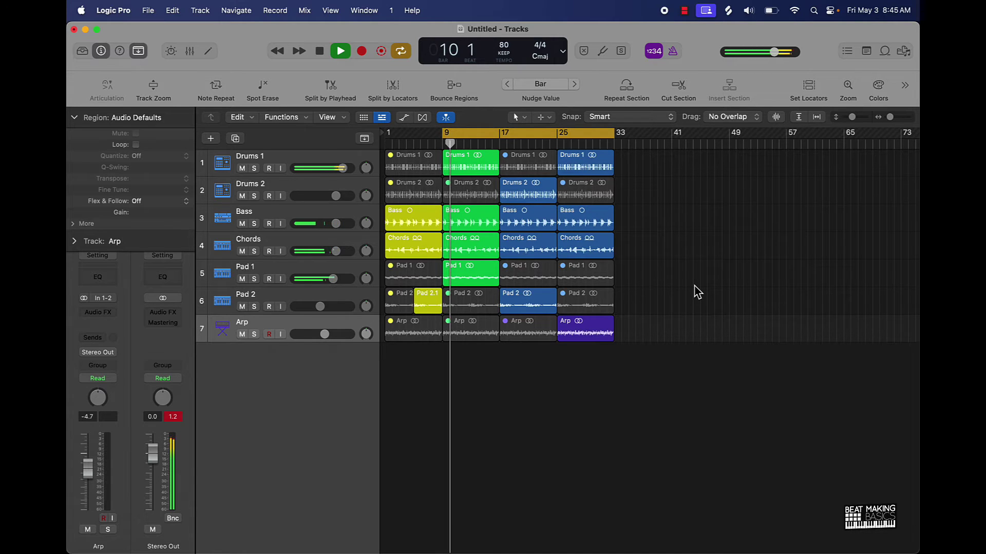
click(138, 50)
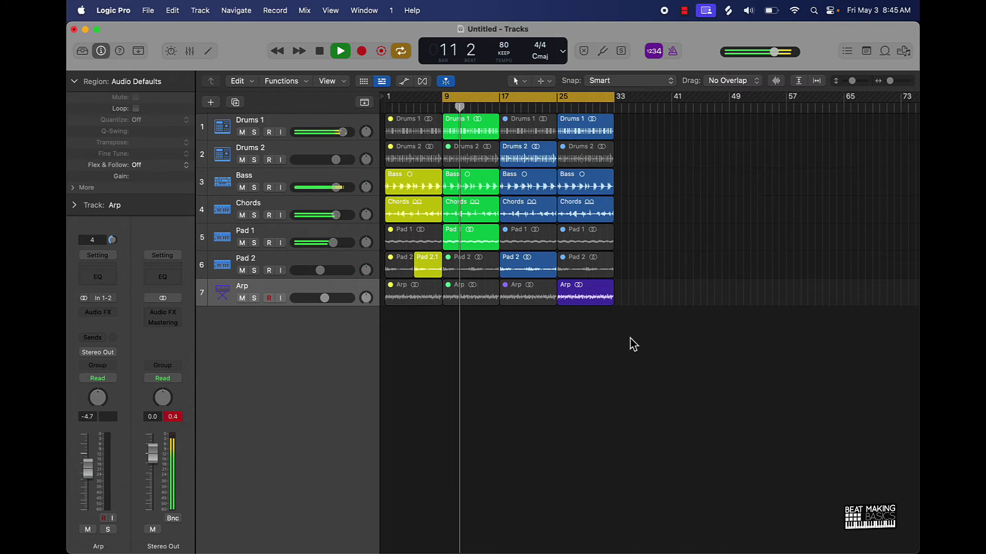
Color all fourteen regions in bars 17 to 33 orange.
drag(627, 344, 535, 88)
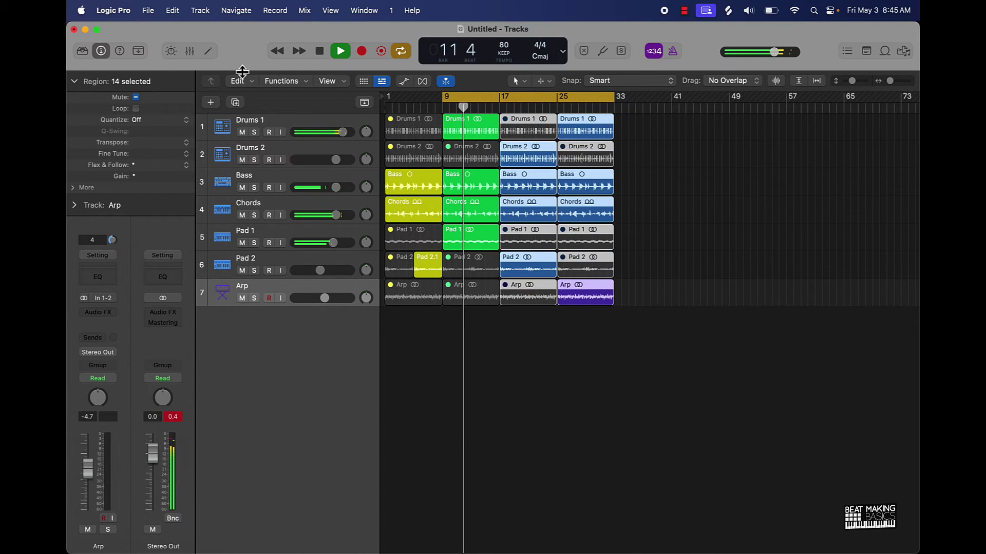
click(138, 51)
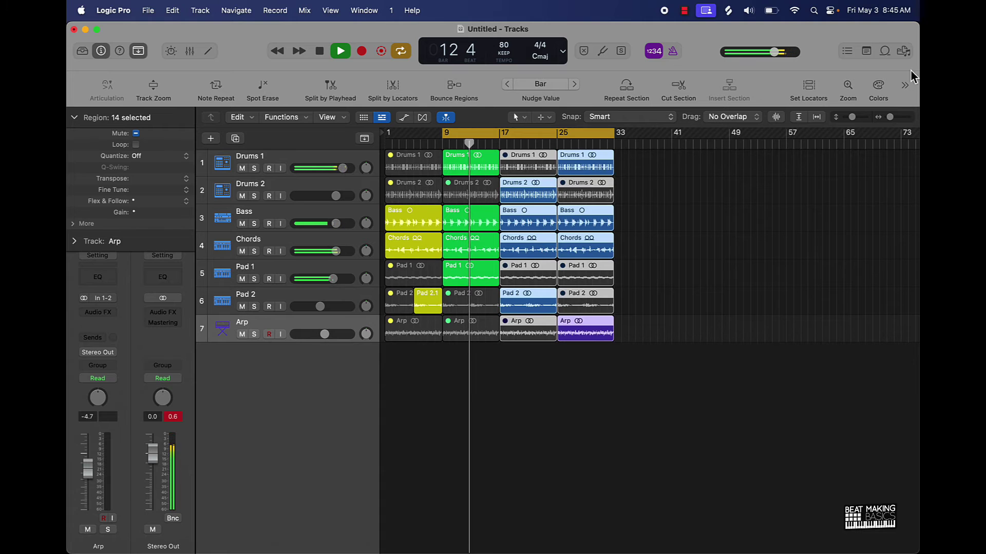
click(873, 93)
click(533, 393)
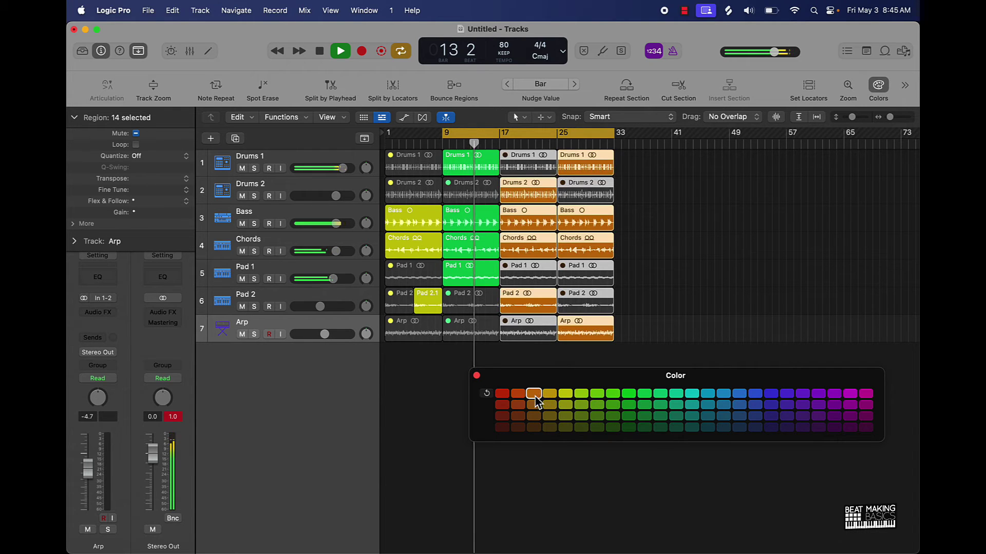
Deselect the regions, hide the color palette and the control bar's toolbar, and reset the Stereo Out peak level.
click(704, 290)
click(476, 375)
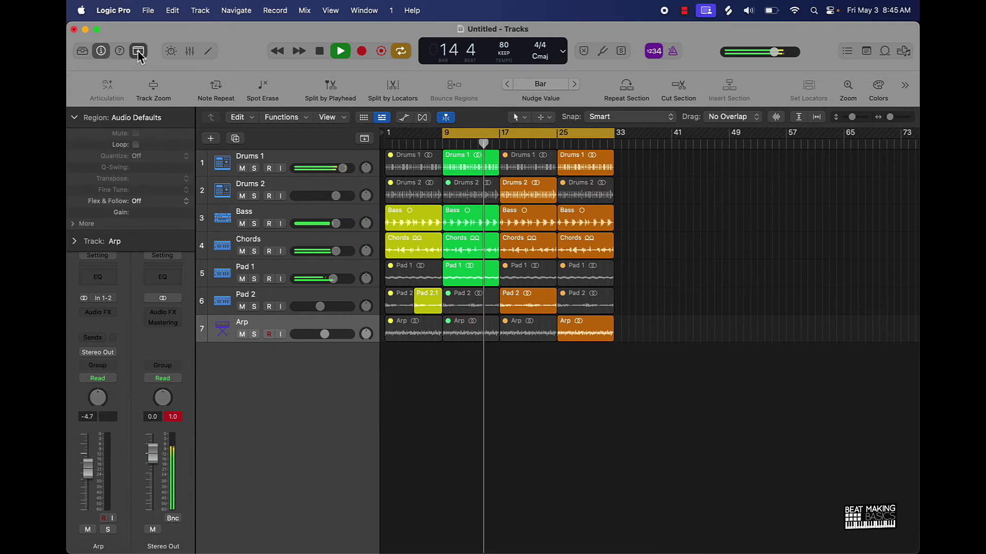
key(ctrl+alt+super+t)
click(172, 416)
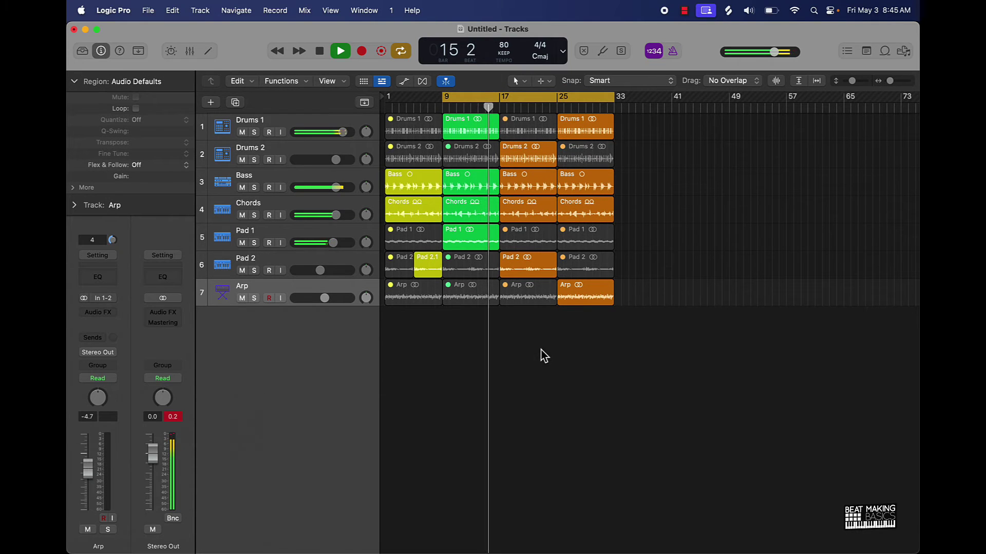
In the mixer, lower all seven track faders together, bringing Bass and Chords to -1.0 dB, and set Drums 2 to -0.1 dB.
click(189, 51)
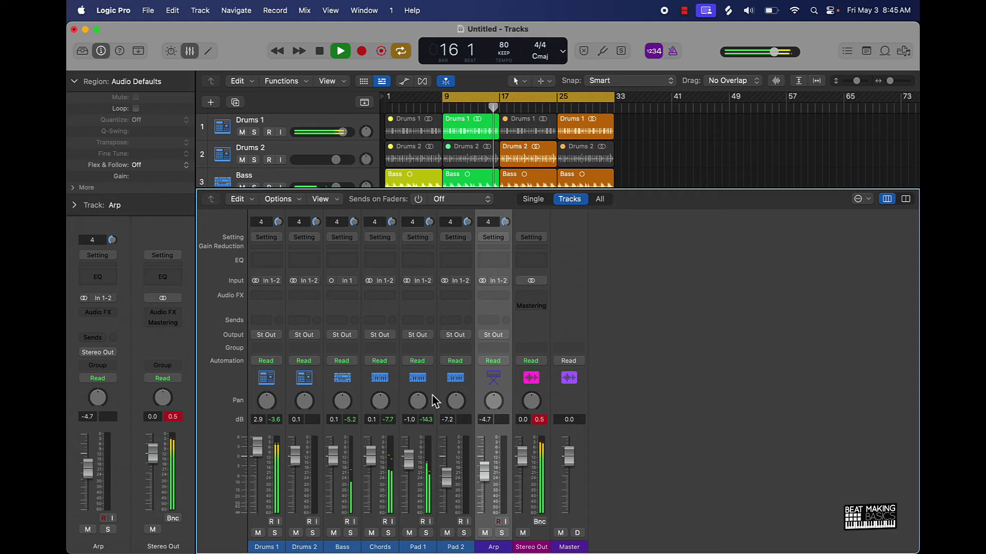
drag(256, 513, 494, 511)
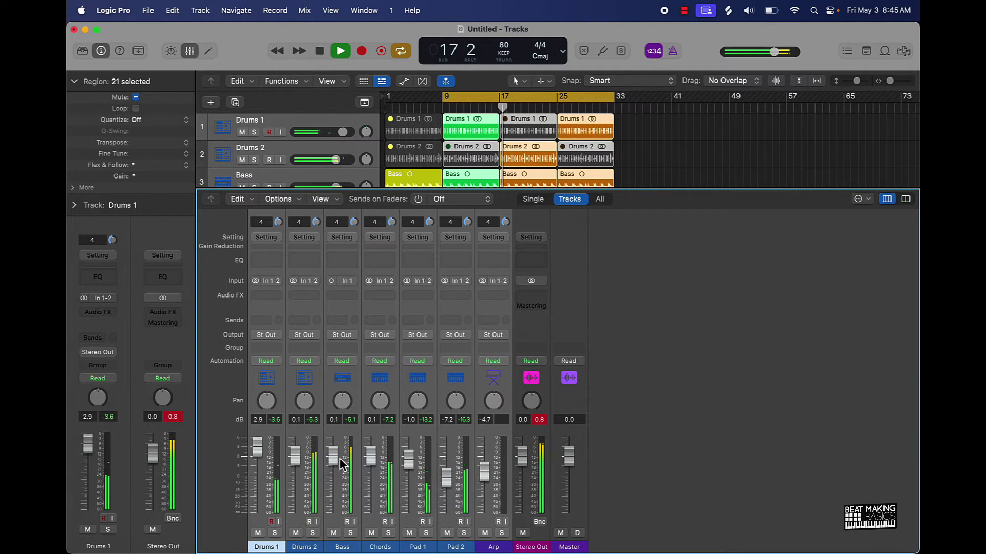
drag(334, 457, 296, 455)
click(300, 529)
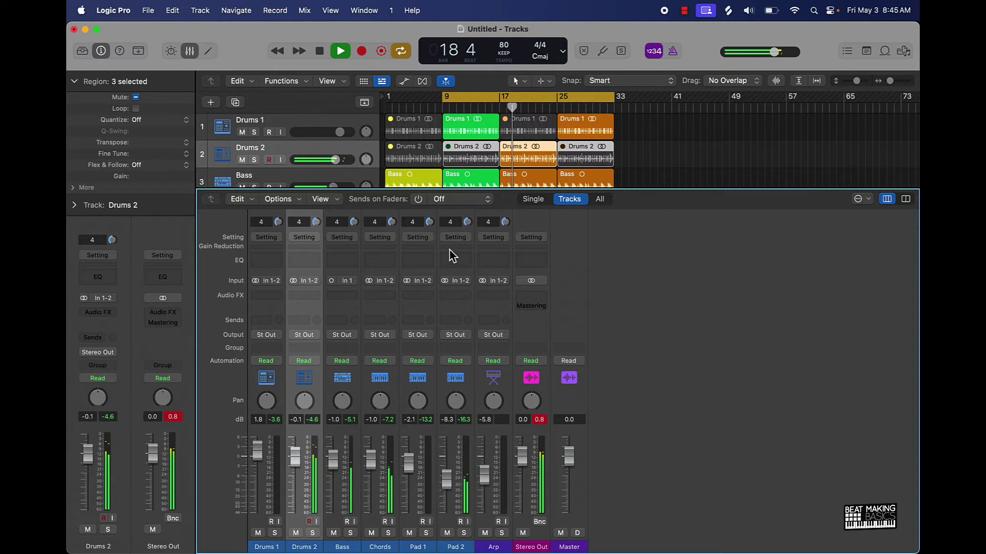
click(190, 52)
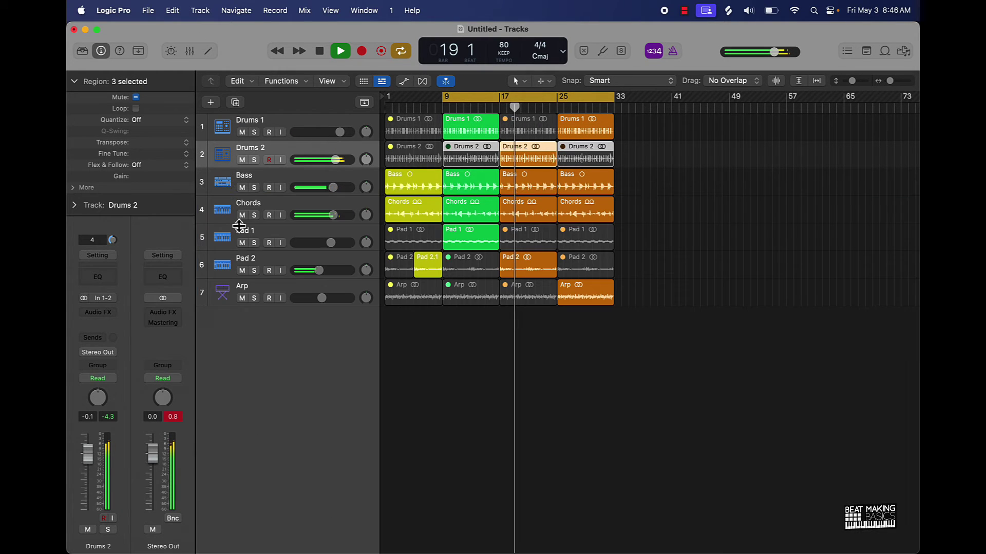
Mute the Pad 2 track and also mute its region at bar 17.
click(245, 272)
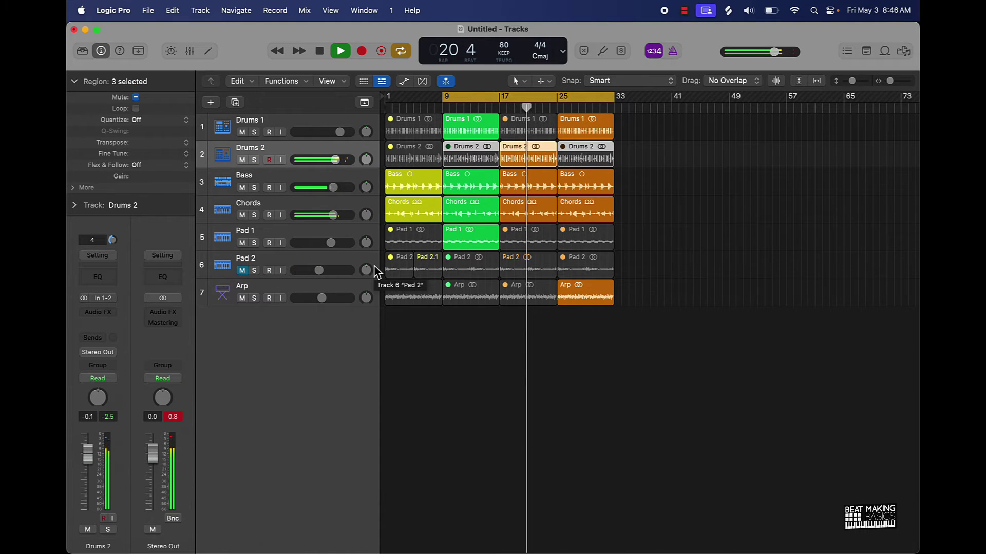
click(522, 264)
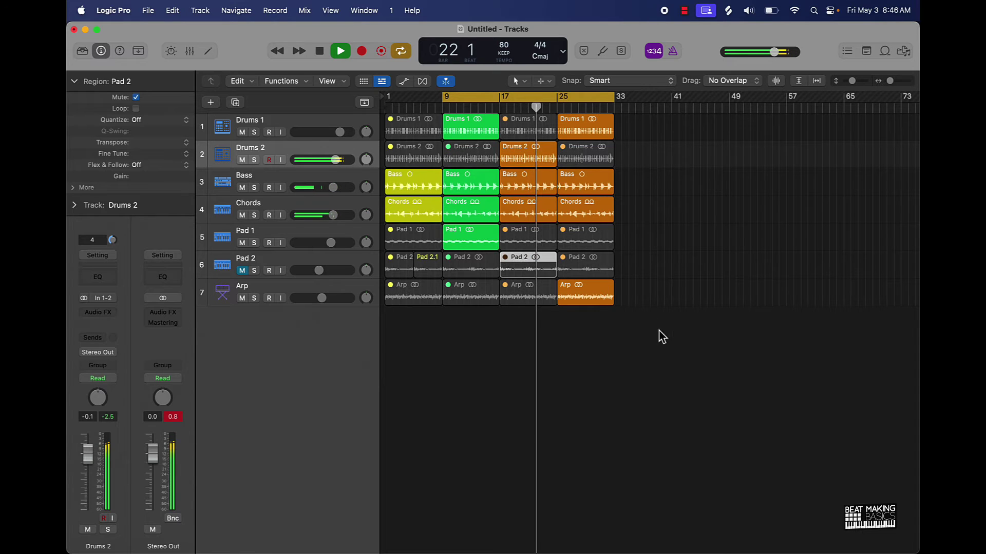
click(636, 353)
At bar 25, mute the Drums 1 region and unmute the Drums 2 region, and lower the Arp track's volume slightly.
click(585, 137)
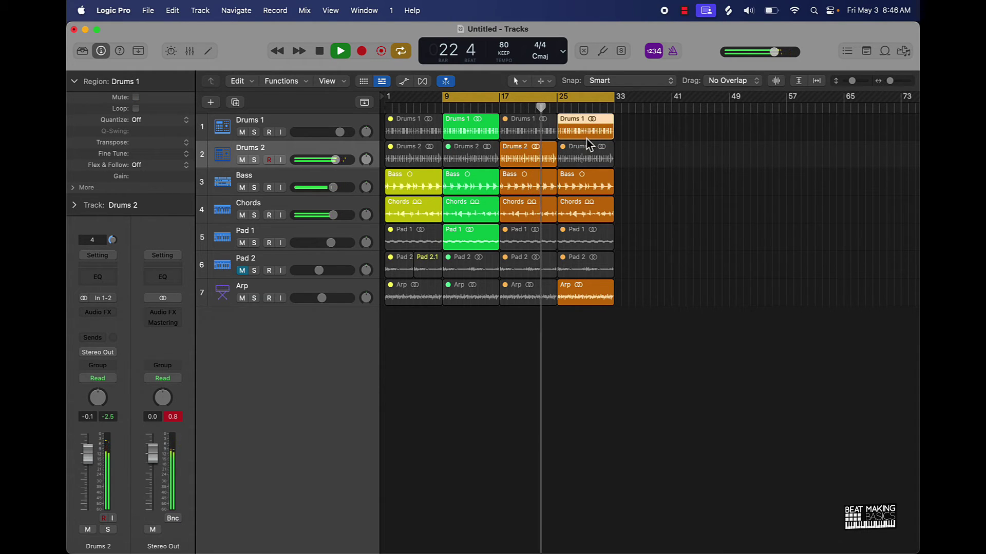
key(ctrl+m)
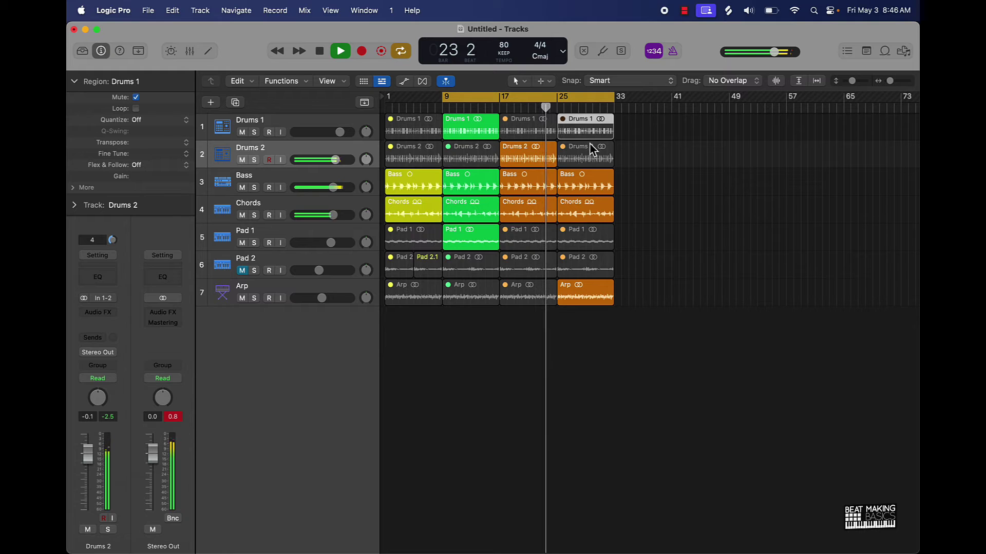
click(588, 149)
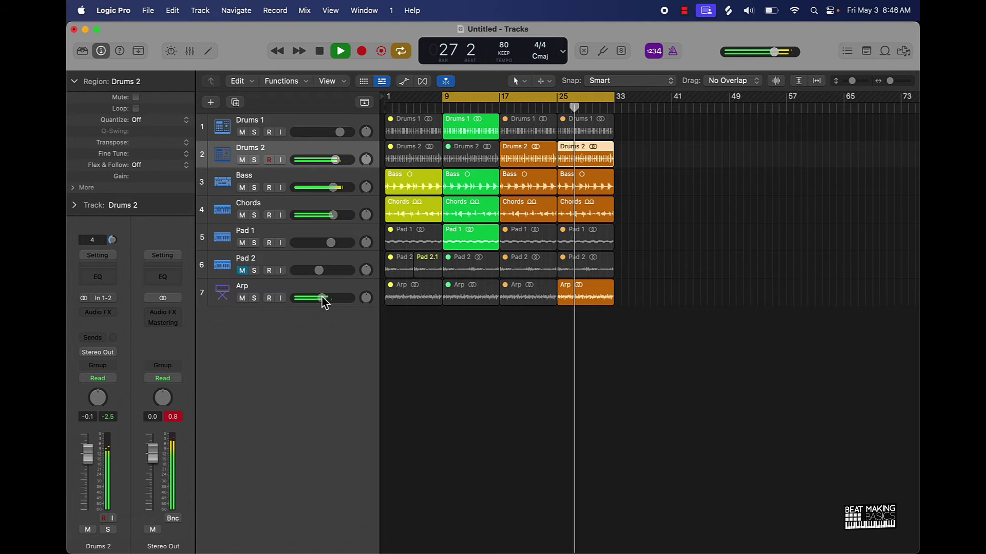
drag(324, 299, 320, 298)
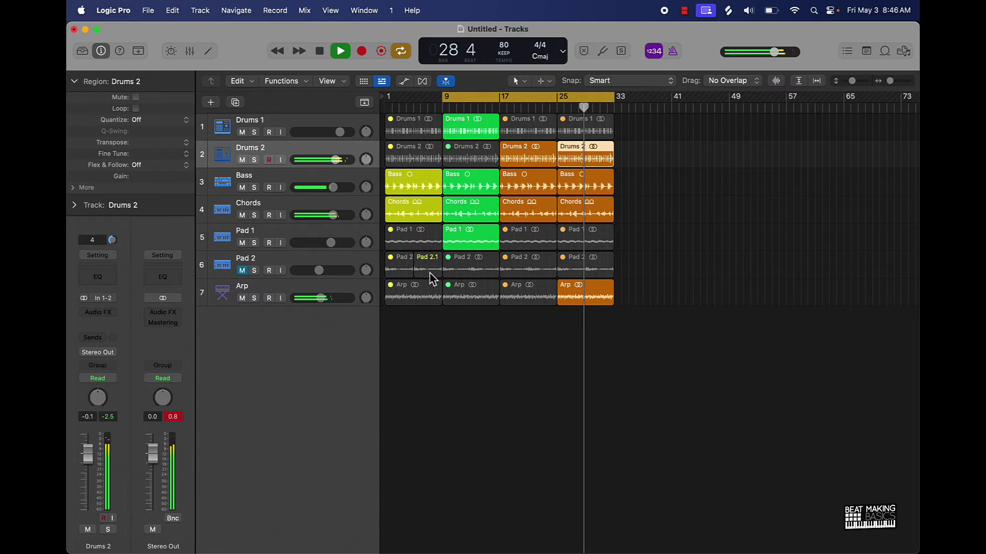
Stop playback, unmute the Pad 2 track, and try its bar 25 region unmuted before muting that region again.
key(space)
click(581, 275)
key(ctrl+m)
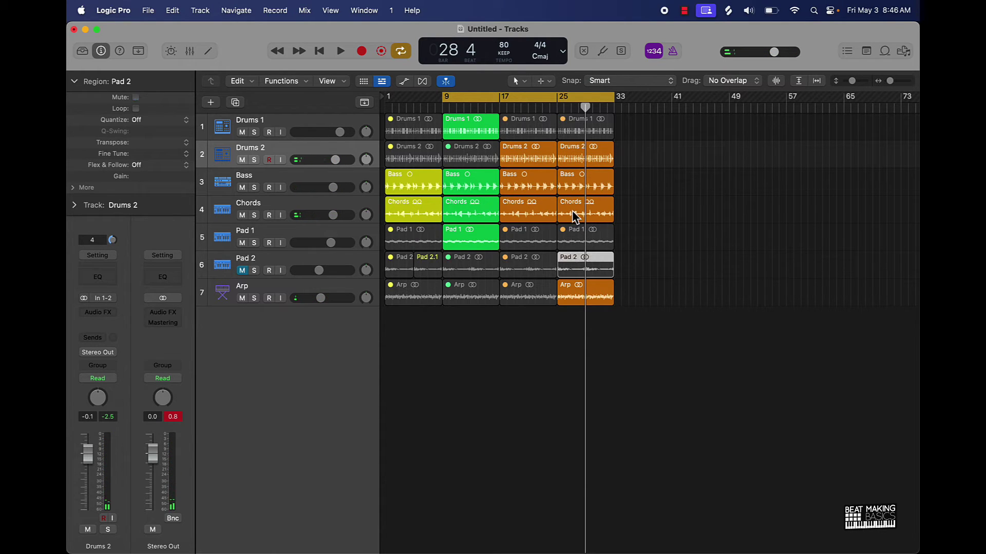
key(ctrl+m)
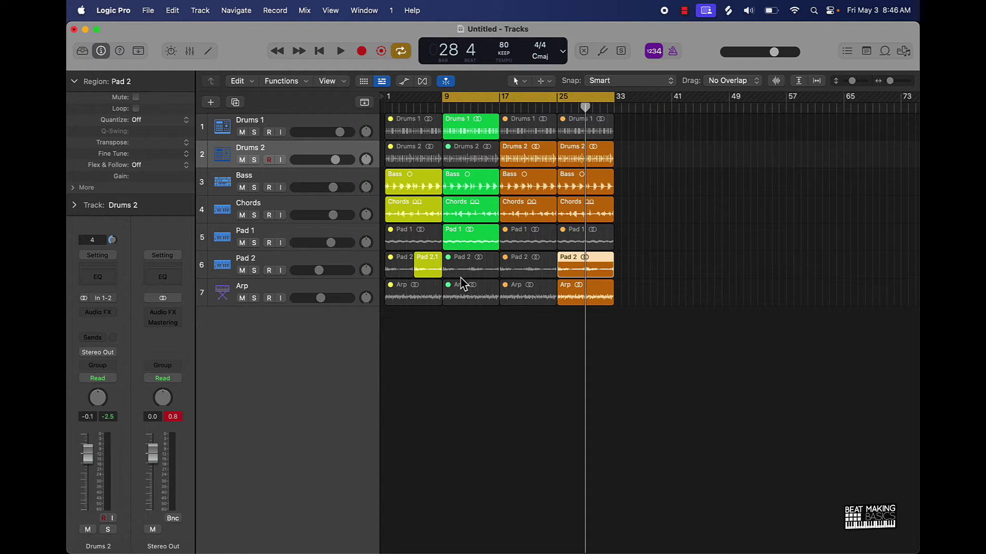
key(ctrl+m)
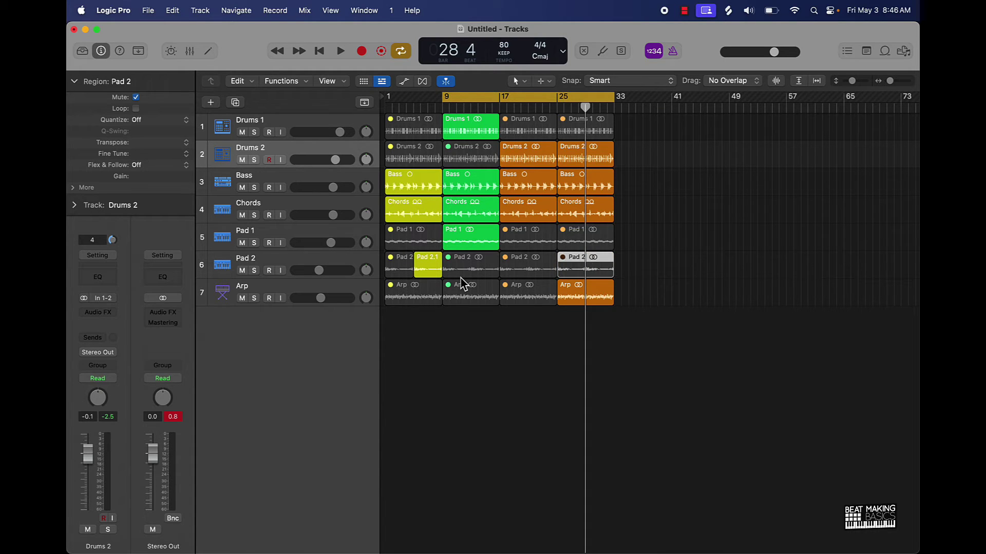
Split the Pad 2 region at bar 29 and unmute its second half.
key(comma)
key(period)
key(comma)
key(comma)
key(comma)
key(comma)
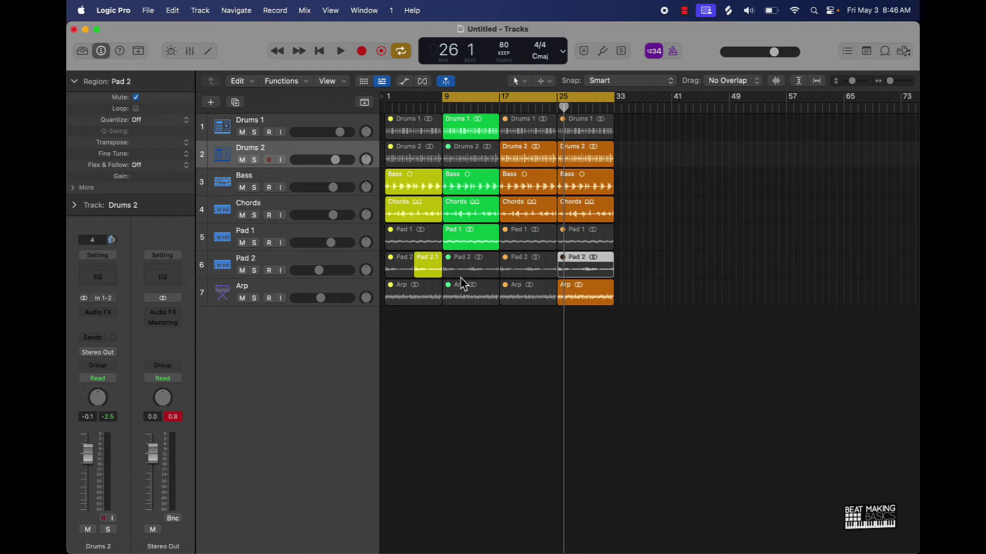
key(period)
key(period)
key(period)
key(period)
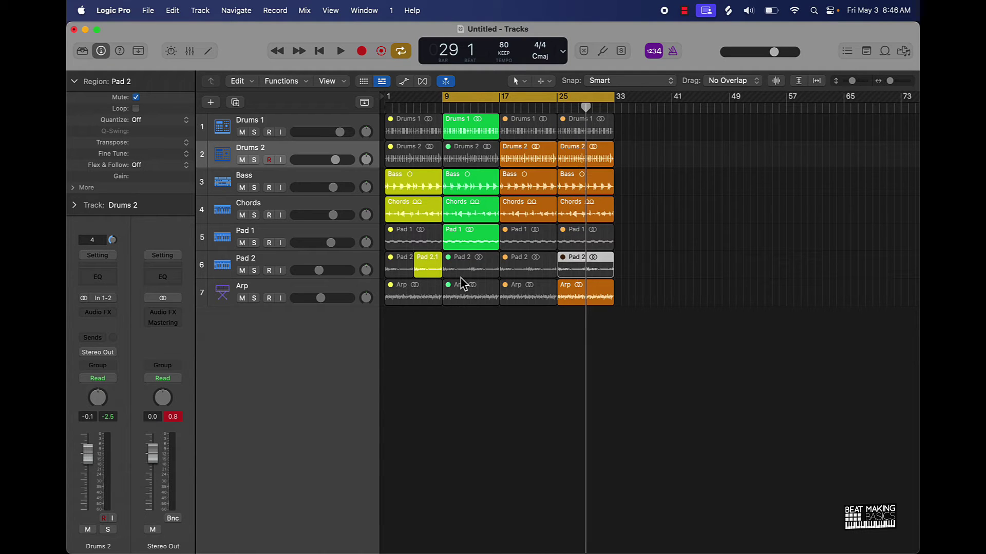
key(super+t)
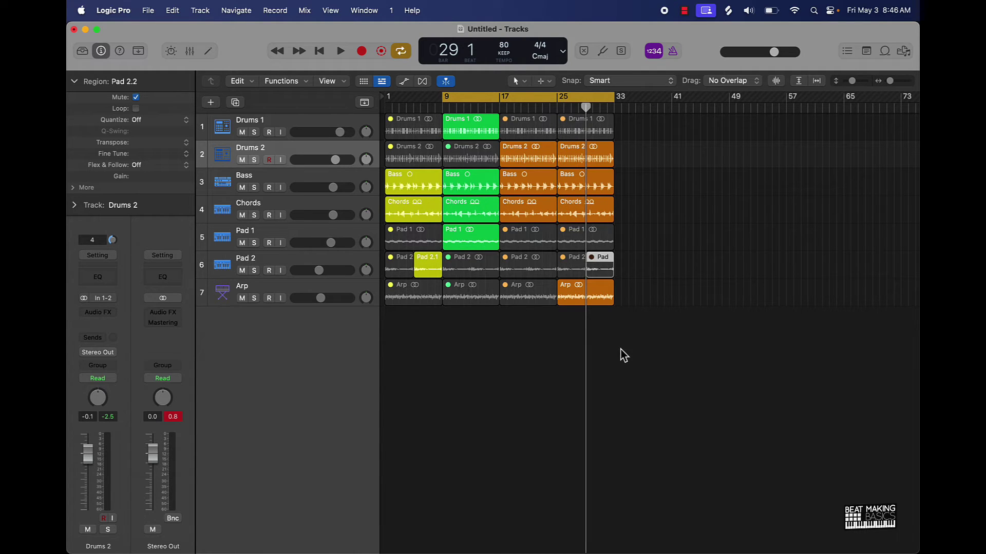
key(ctrl+m)
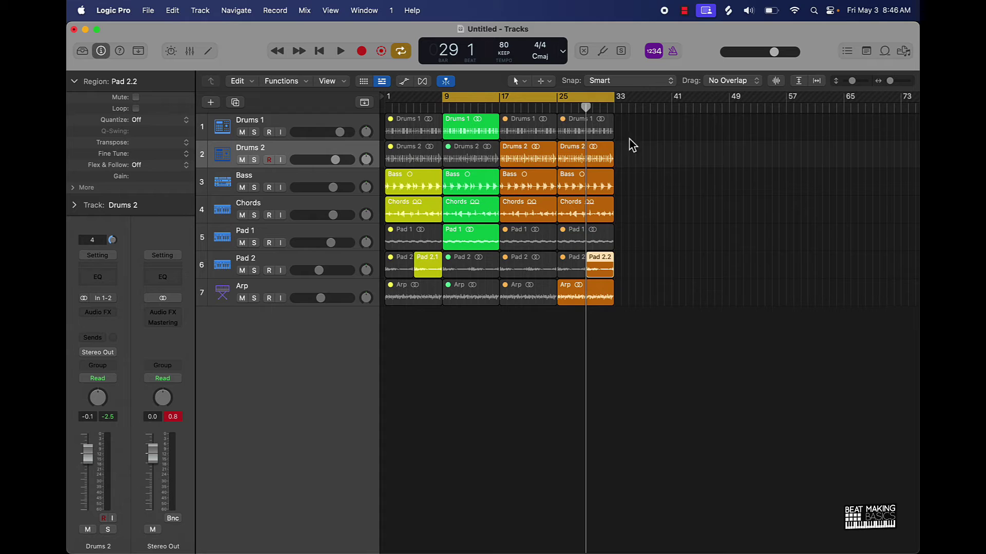
Split the Drums 2 region at bar 29 and mute its second half.
click(607, 164)
key(super+t)
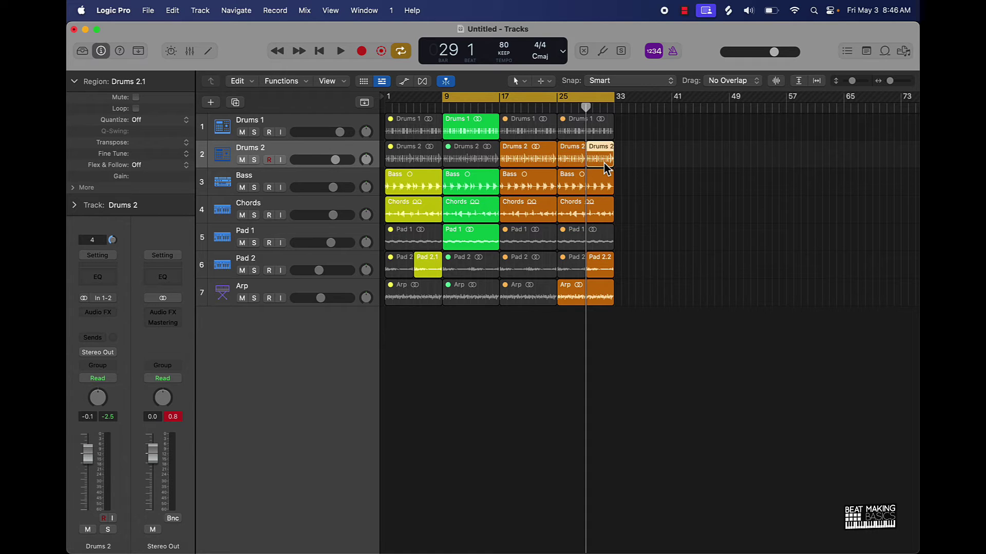
key(ctrl+m)
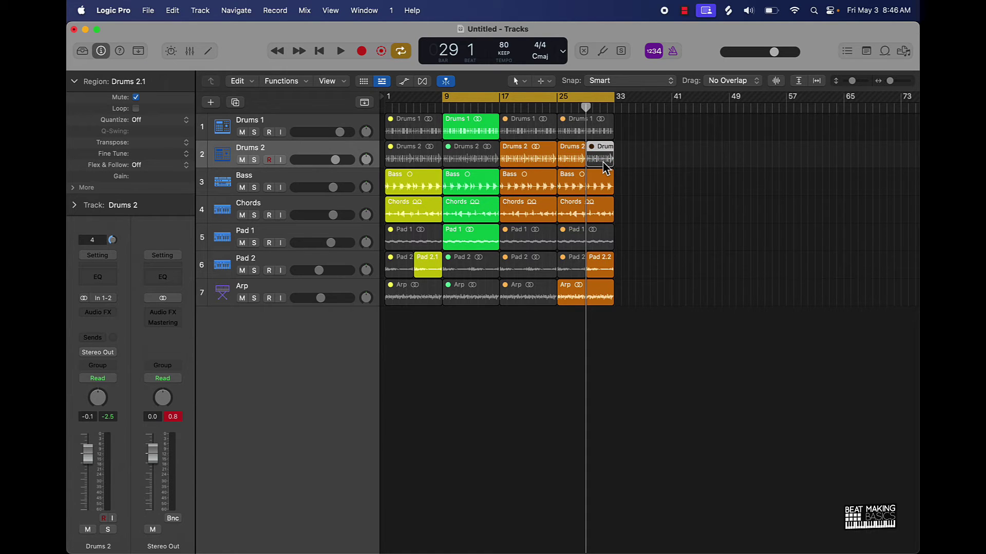
Play from about bar 24, unmute the Drums 1 region at bar 25, and briefly audition it with Drums 2 muted.
click(552, 105)
key(space)
click(576, 133)
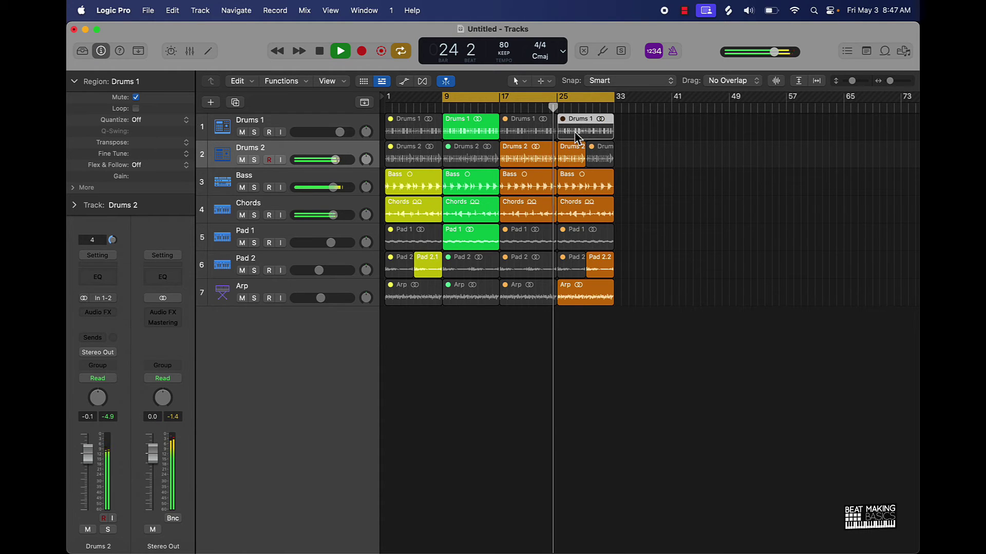
key(ctrl+m)
click(570, 157)
key(ctrl+m)
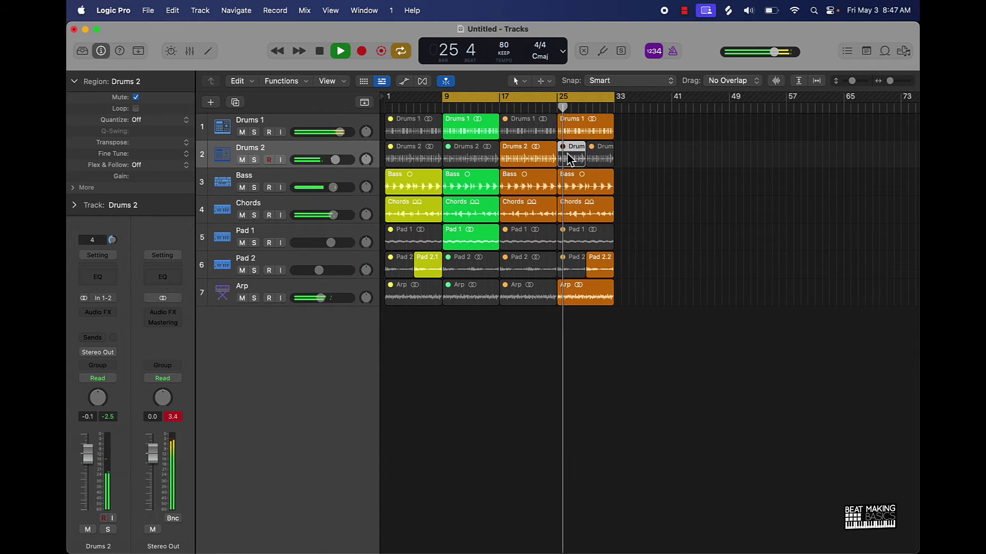
key(ctrl+m)
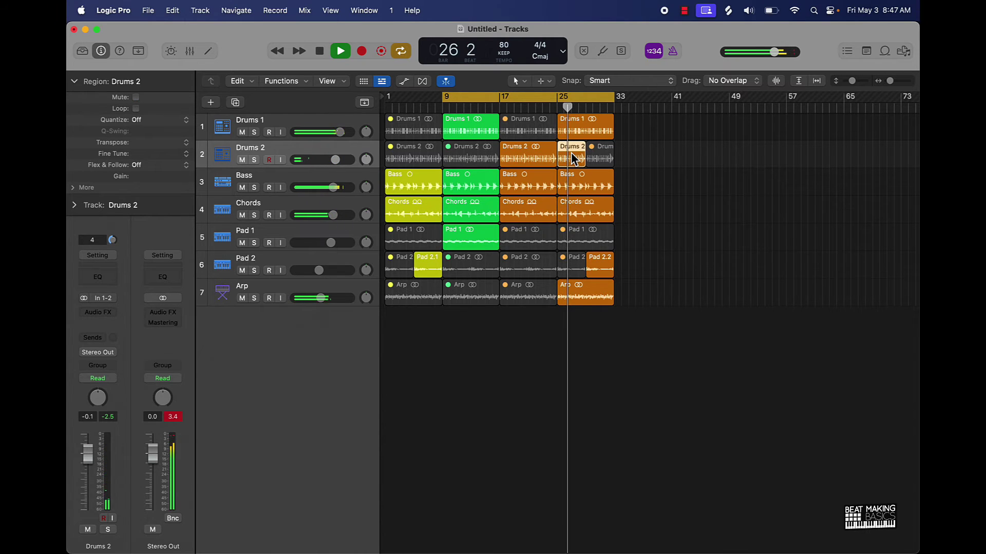
Shorten the Drums 1 region at bar 25 to end at bar 29, and raise Pad 2 slightly and Drums 1 to +2.1 dB.
drag(613, 139, 586, 146)
click(618, 139)
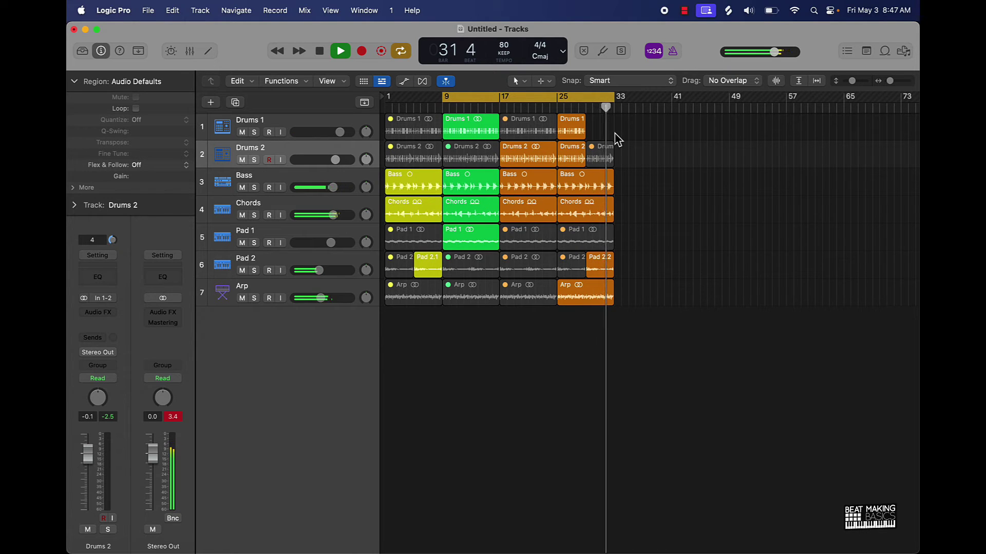
drag(323, 274, 327, 275)
drag(340, 134, 341, 134)
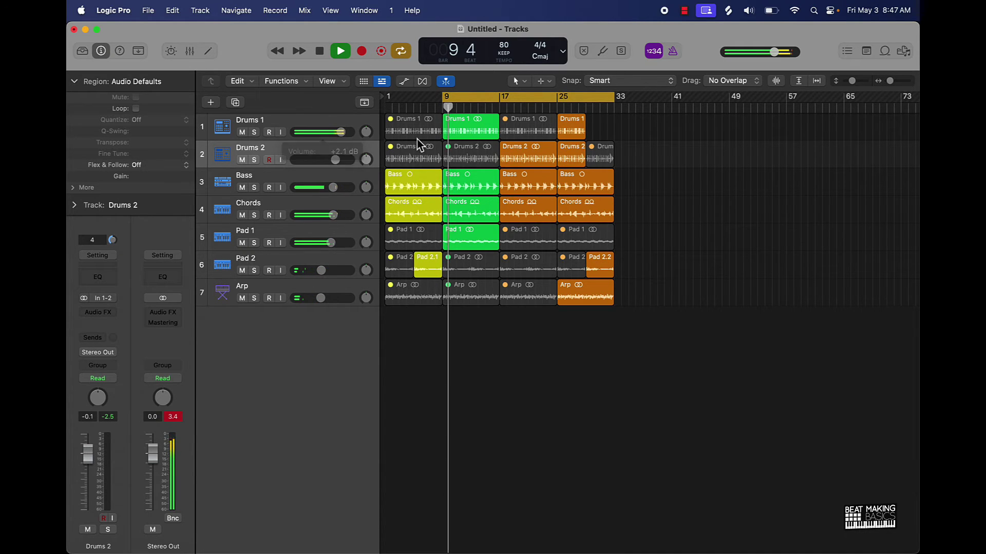
Unmute the Drums 2 region at bar 9, lower the Drums 2 volume to -1.2 dB, and stop playback.
click(469, 159)
key(ctrl+m)
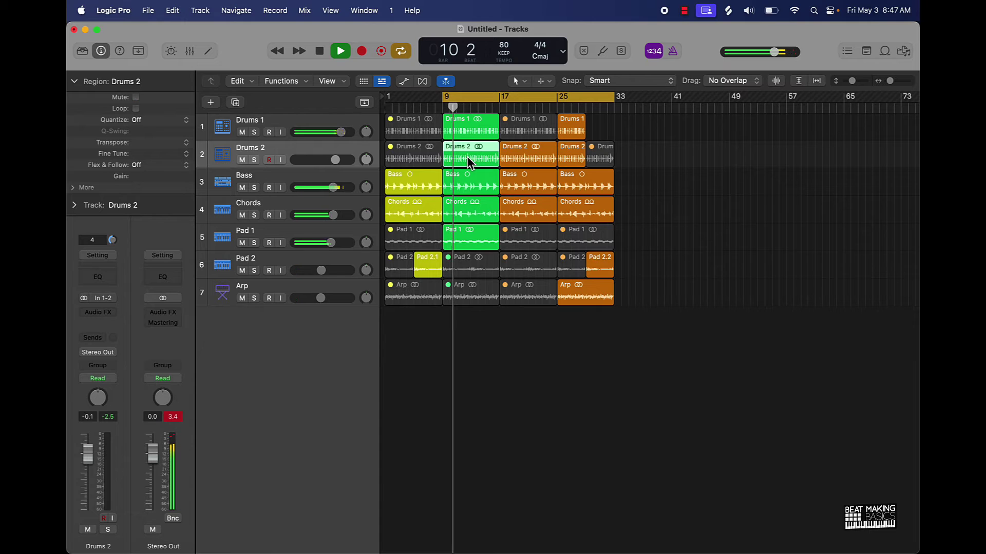
key(ctrl+m)
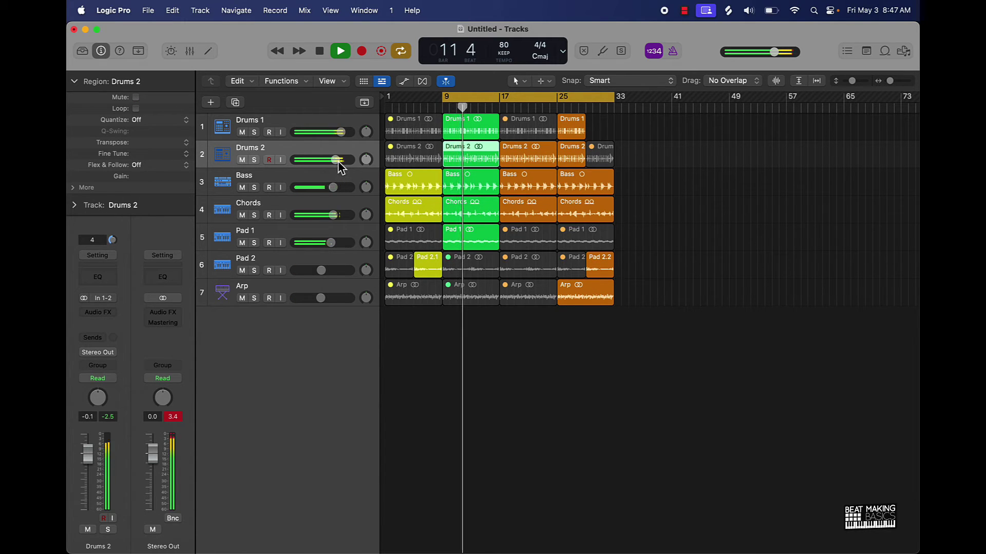
drag(337, 164, 333, 167)
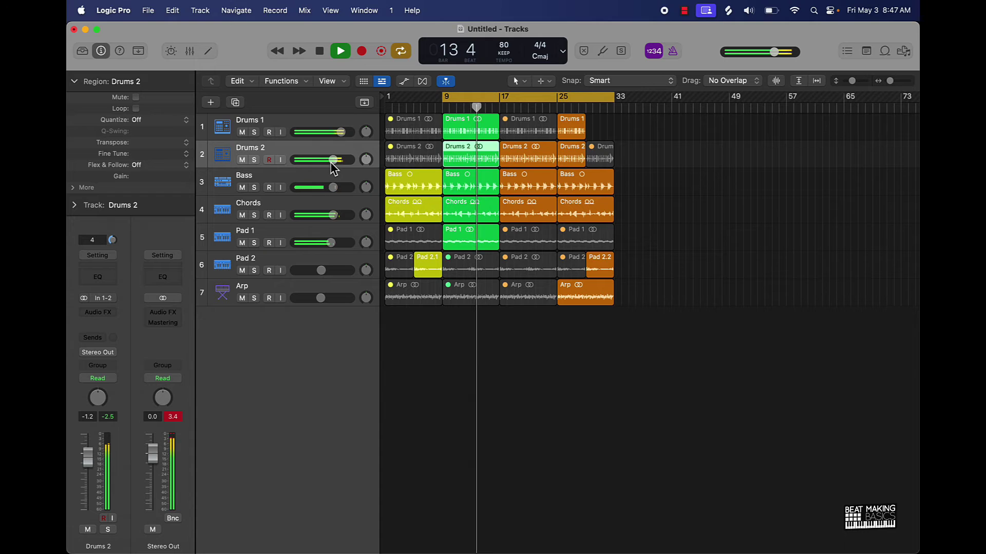
key(space)
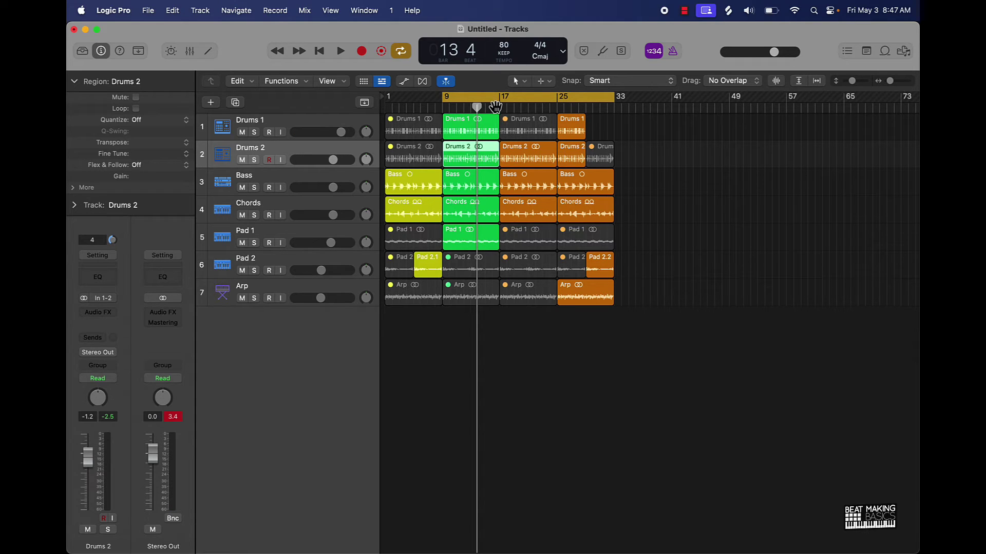
Unmute the Drums 1 region at bar 17 and trim both drum regions there to start at bar 21.
click(531, 135)
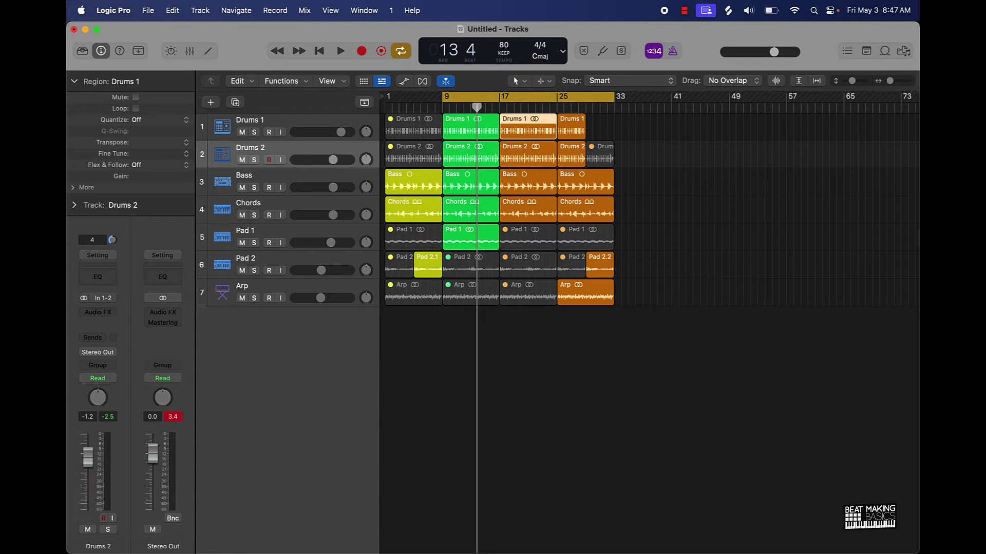
shift+click(515, 158)
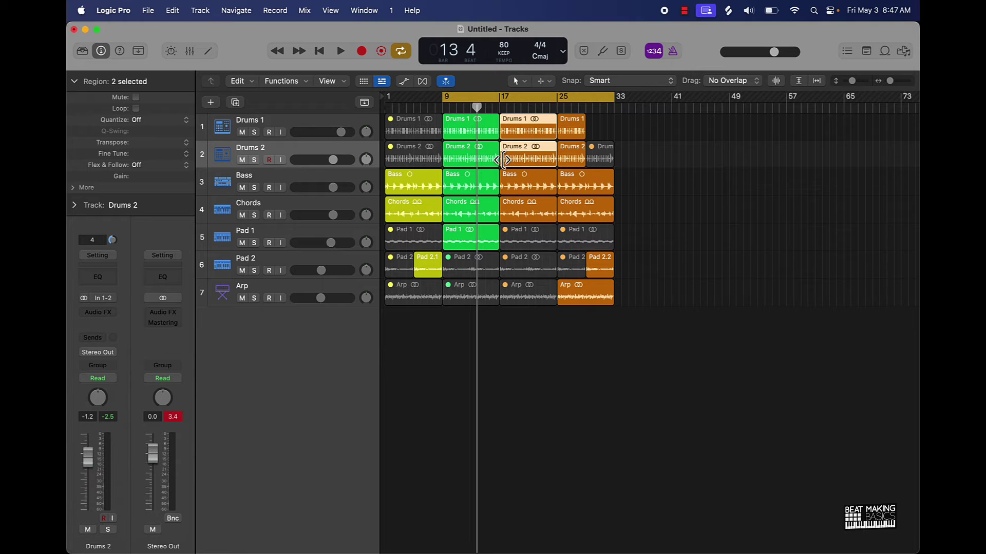
drag(502, 159, 529, 150)
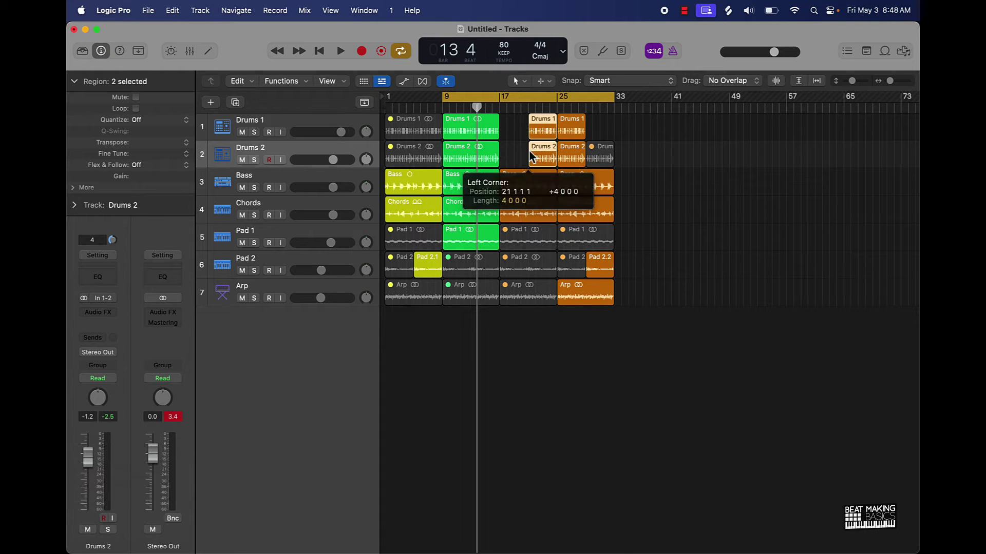
click(524, 136)
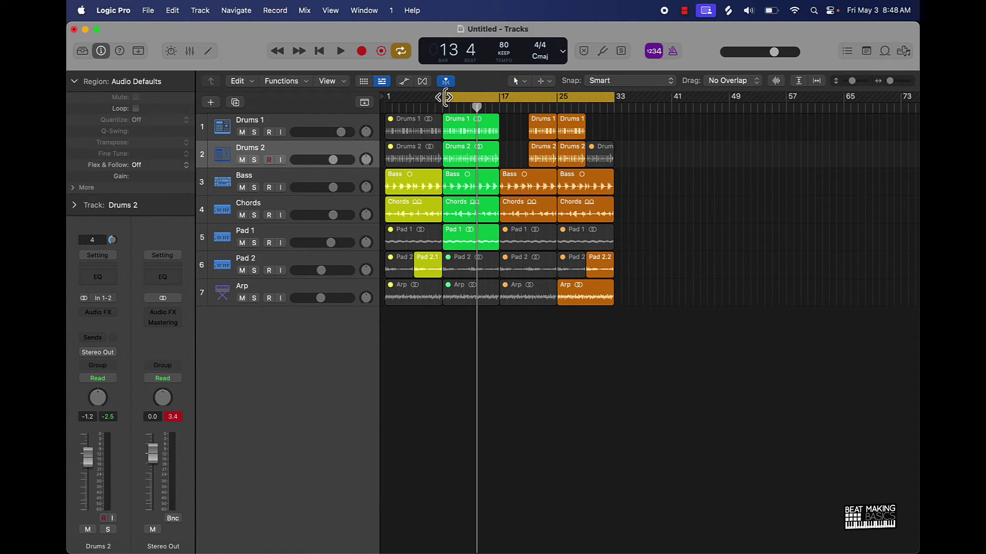
Repeat all regions between bars 9 and 33 on every track once, starting at bar 33.
drag(460, 335, 721, 39)
key(super+r)
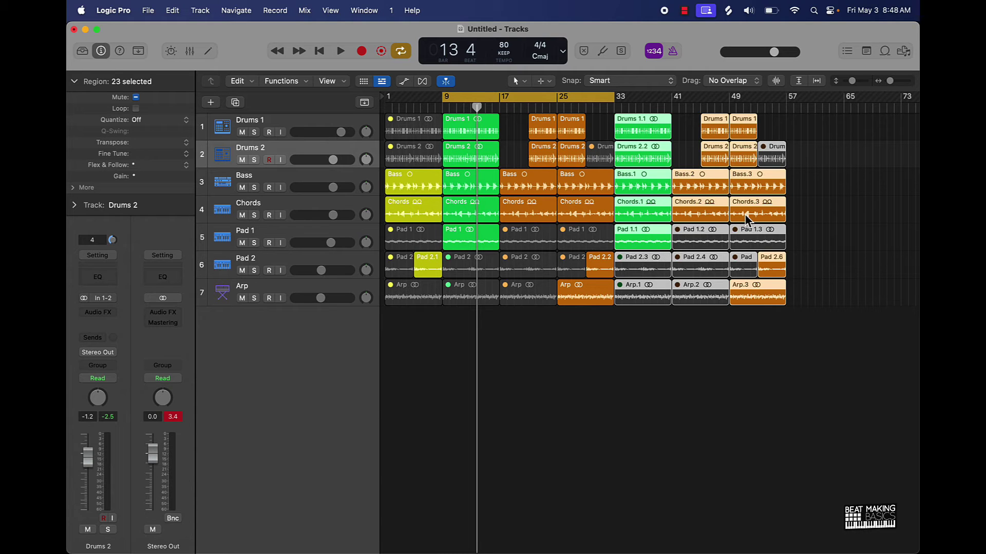
Repeat the selected regions once from bar 57 and delete the extra copies from bar 65 onward, keeping only the green section.
key(super+r)
scroll(735, 335, right, 10)
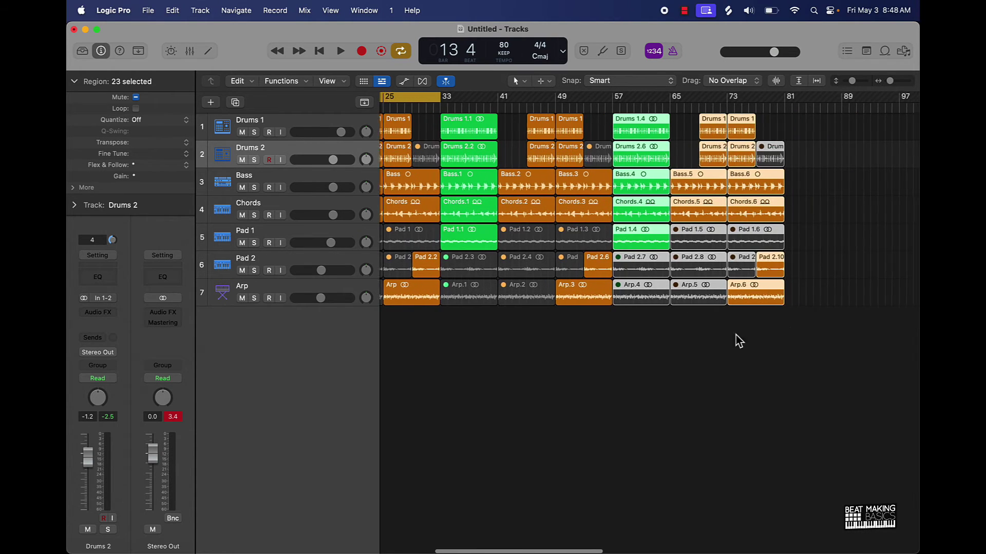
drag(693, 343, 875, 108)
key(Delete)
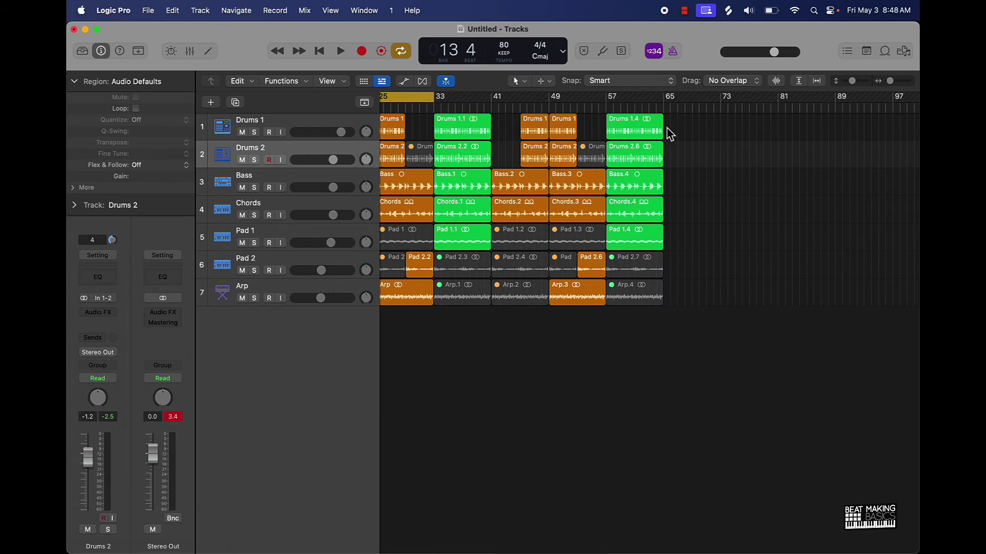
scroll(601, 154, left, 10)
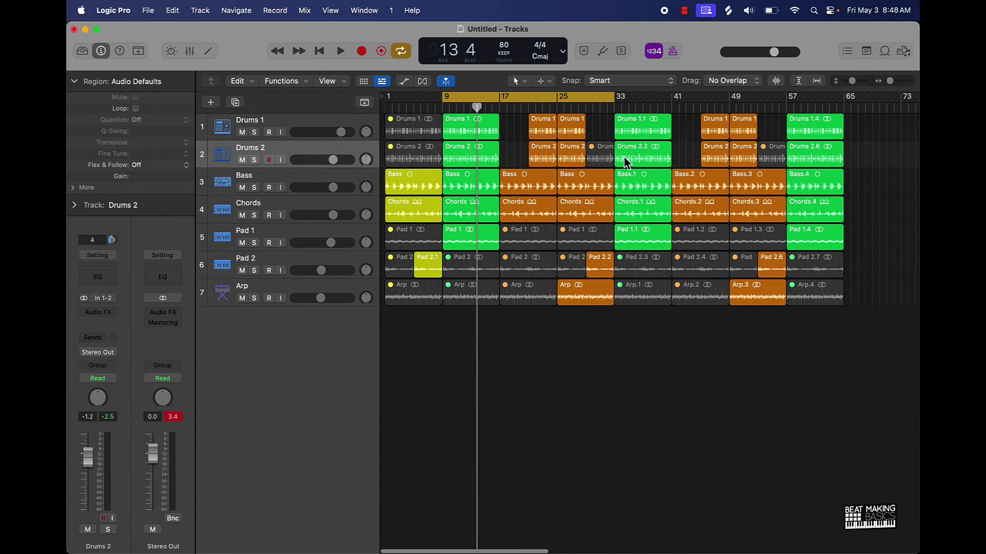
Copy the yellow intro section to bar 65, unmute its first Pad 2 region and mute its second one.
drag(419, 331, 864, 143)
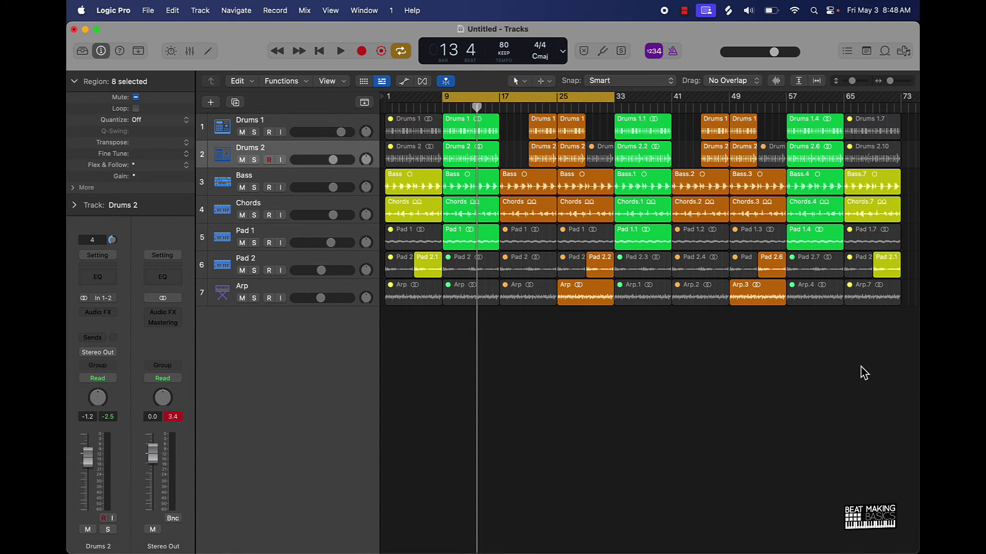
click(861, 370)
click(858, 272)
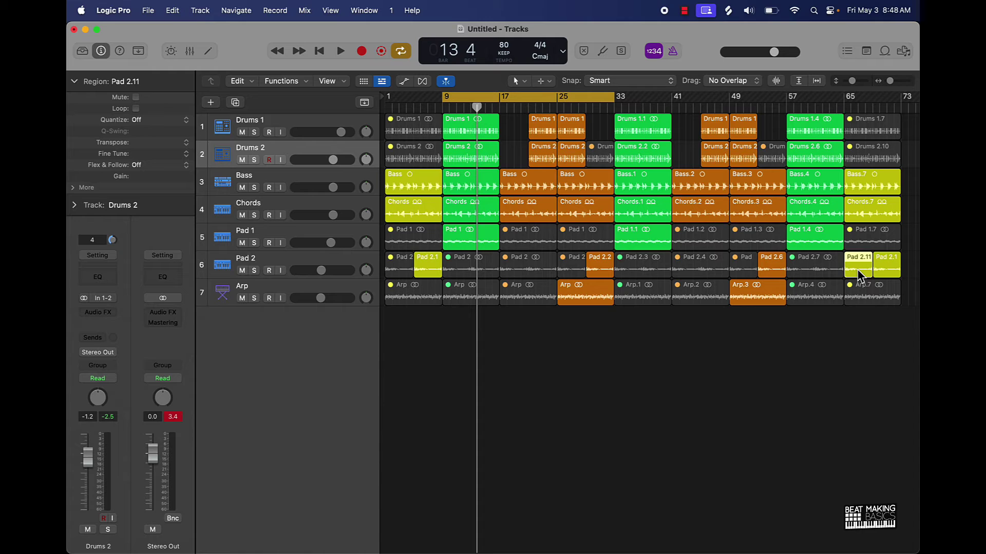
click(895, 266)
key(ctrl+m)
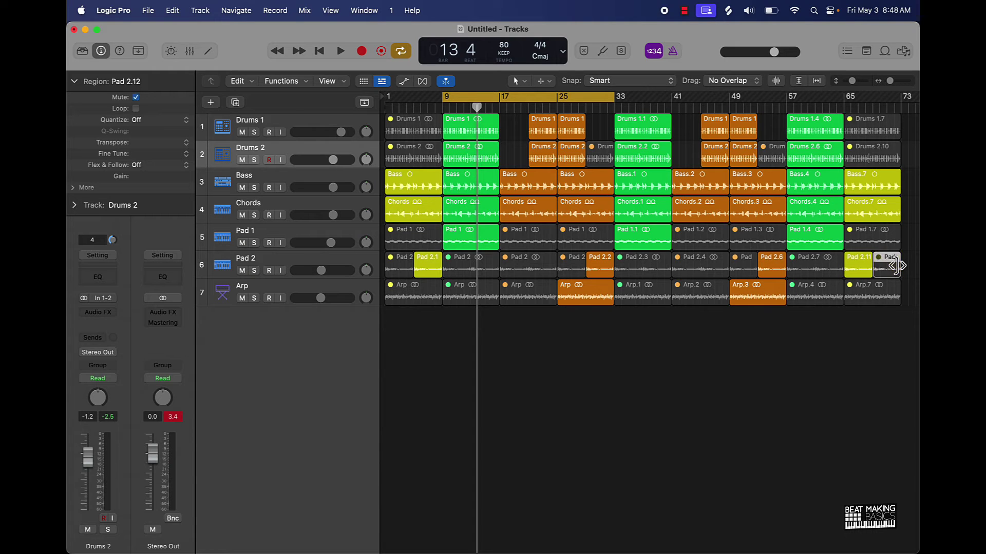
Move the project end marker back to the end of the last section at bar 73.
scroll(897, 266, left, 5)
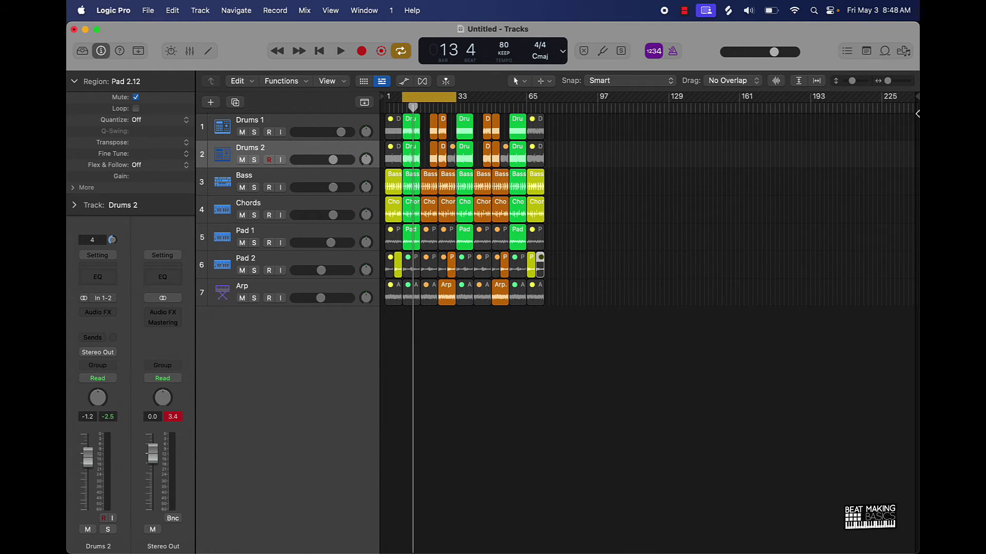
drag(913, 98, 545, 171)
scroll(495, 240, up, 6)
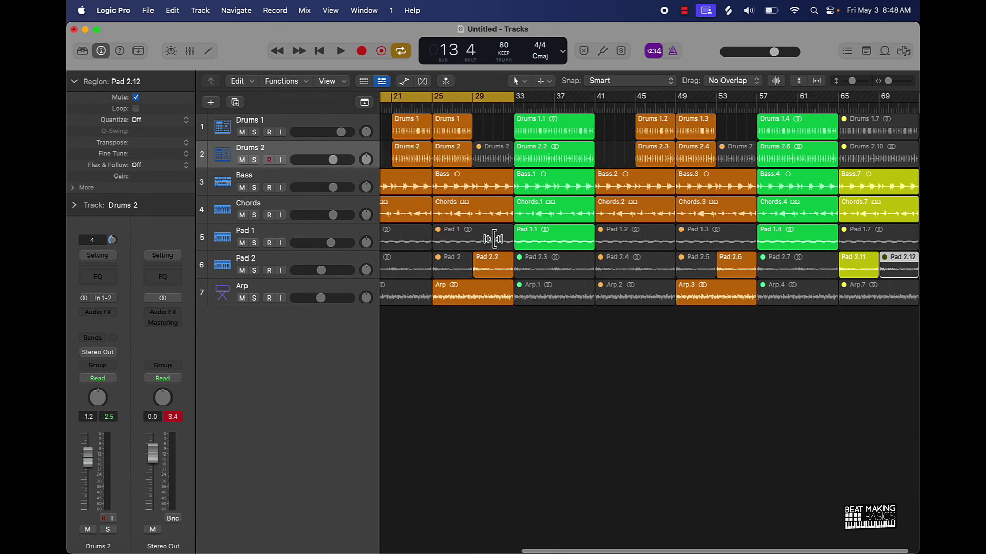
Unmute the Arp region at bar 41 and mute the Arp region at bar 49.
click(674, 301)
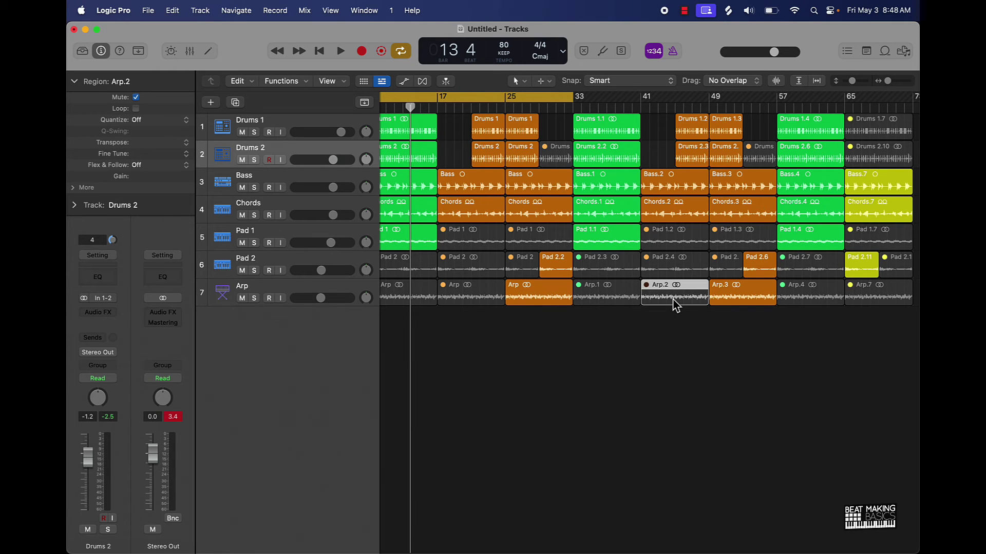
click(739, 300)
key(ctrl+m)
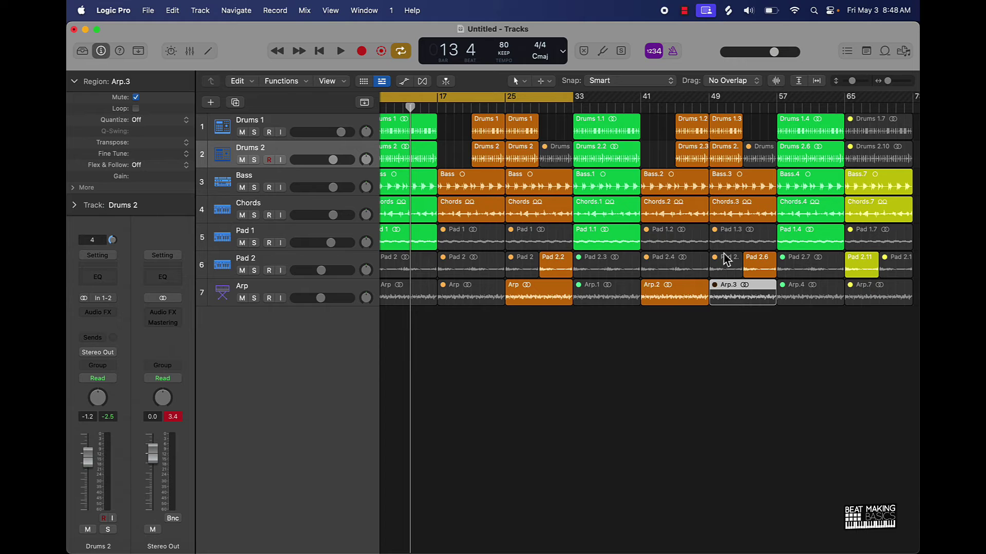
click(701, 371)
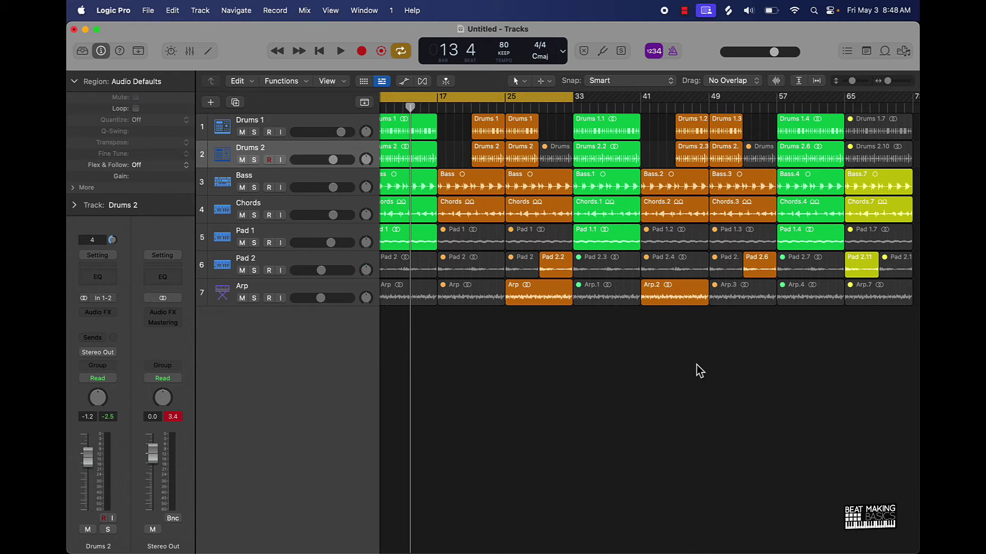
ctrl+alt+click(666, 344)
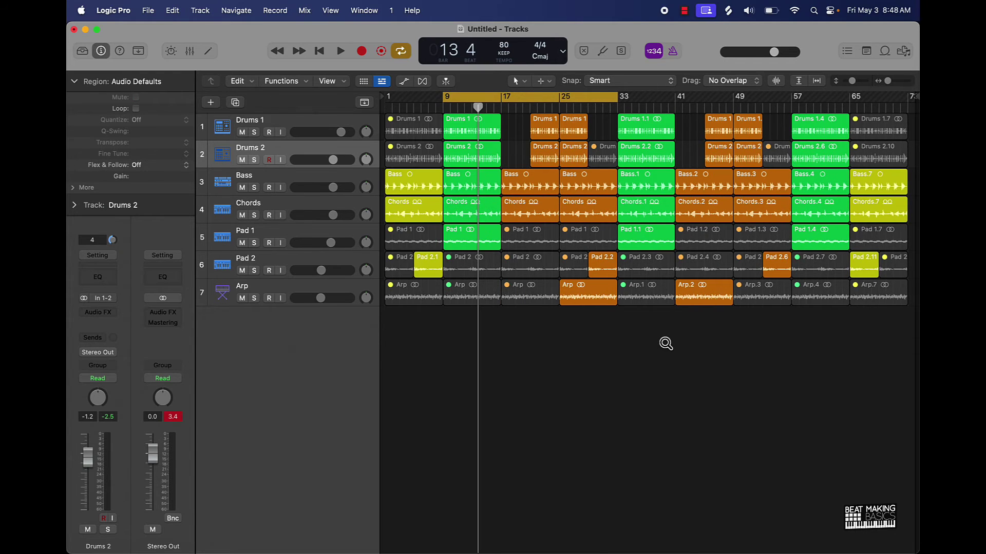
Turn off the cycle range and play the song from bar 1.
click(531, 103)
key(Return)
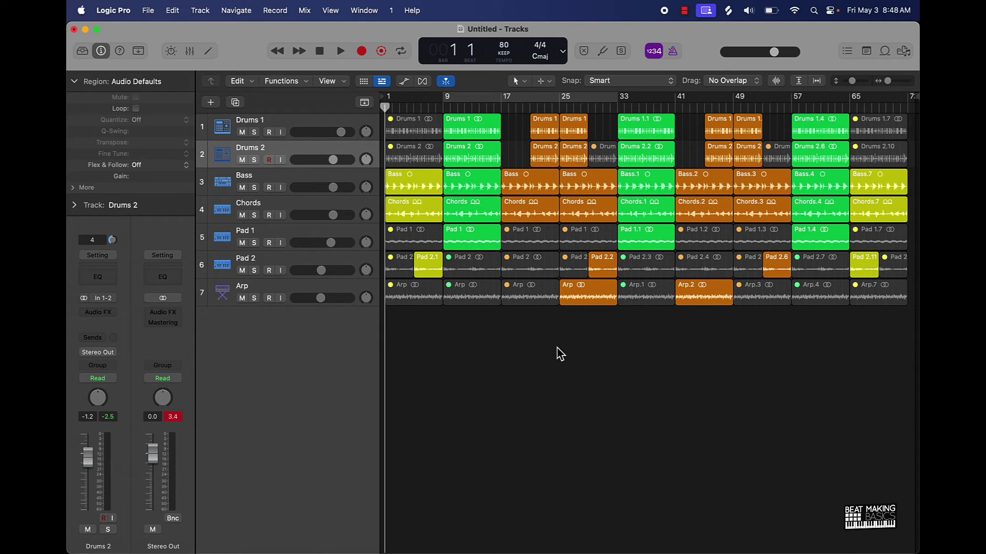
key(space)
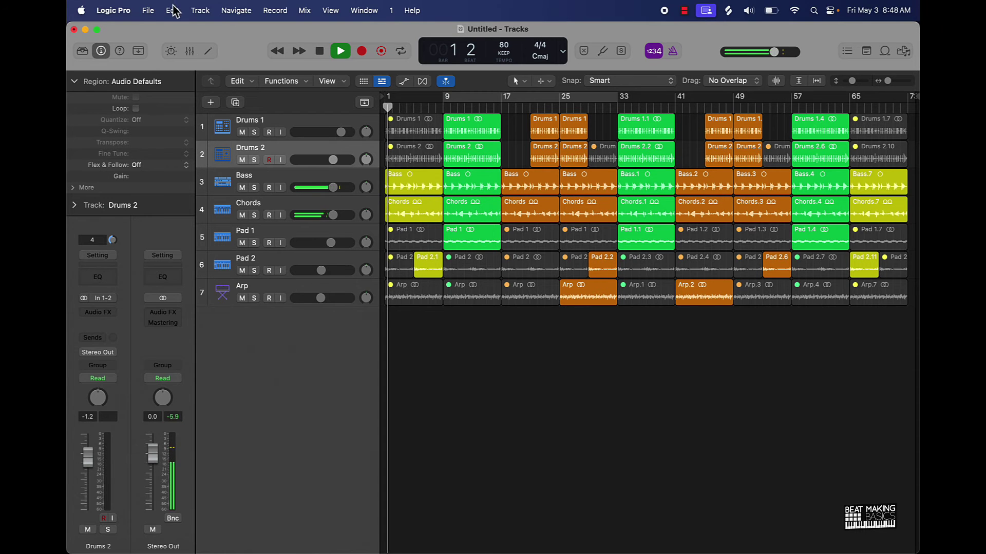
Lower the volume of all seven tracks together in the mixer, bringing Drums 1 to -0.3 dB and Arp to -9.0 dB.
click(190, 51)
click(485, 524)
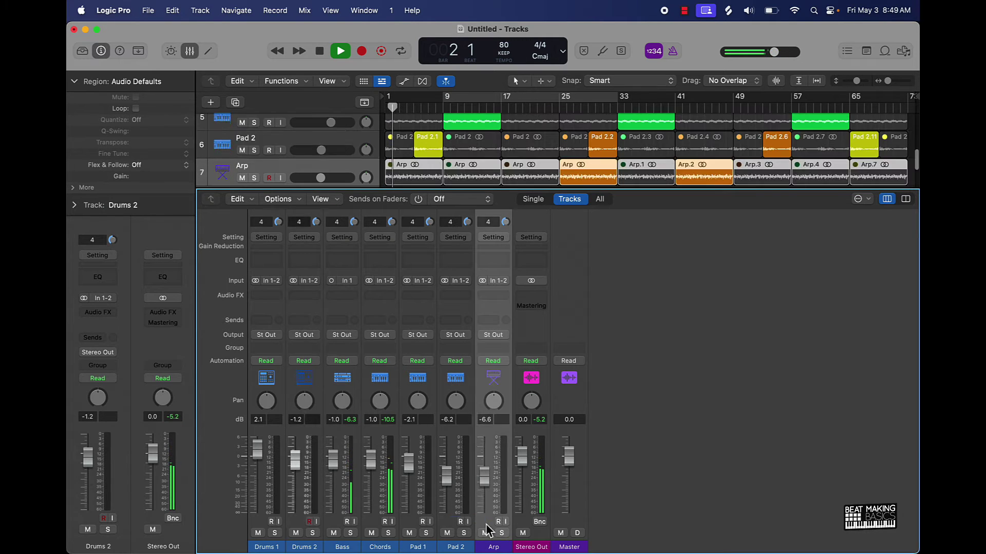
drag(208, 491, 211, 490)
drag(254, 448, 256, 457)
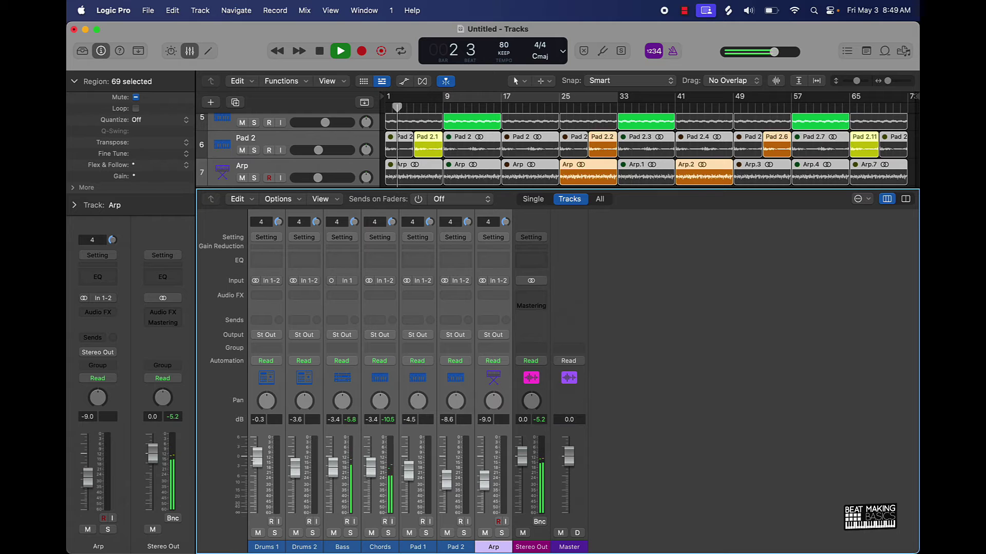
click(294, 524)
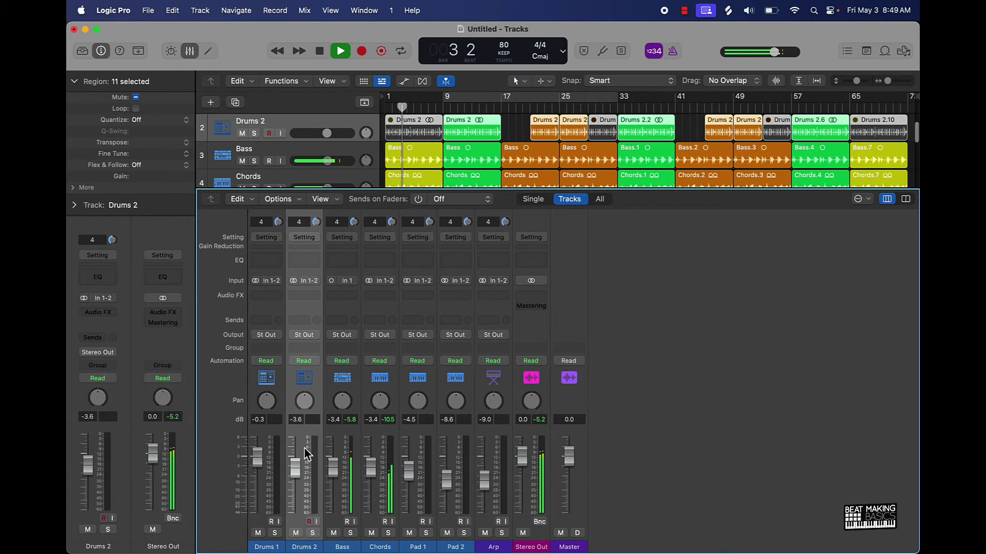
Close the mixer and lower the Drums 2 volume to -4.3 dB.
key(e)
click(518, 290)
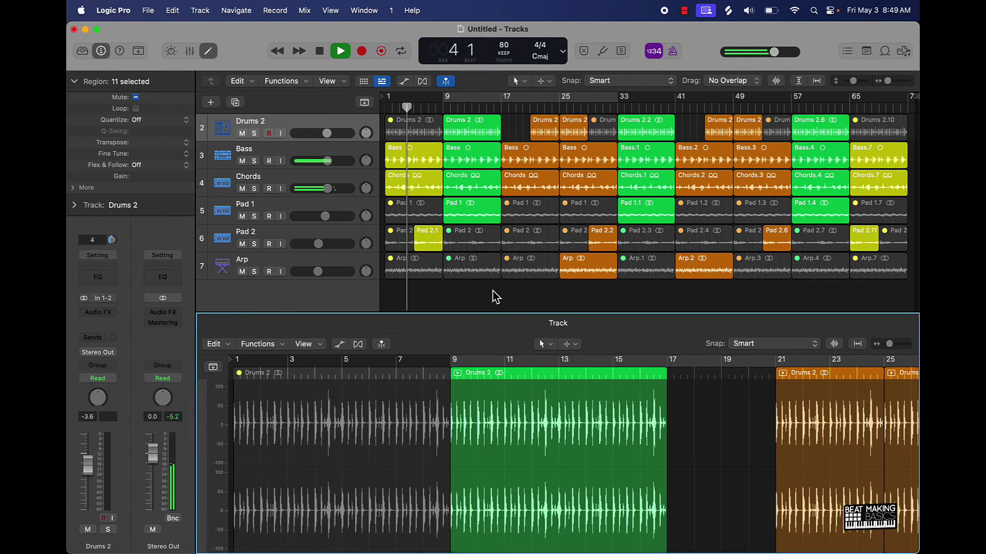
click(189, 51)
click(190, 52)
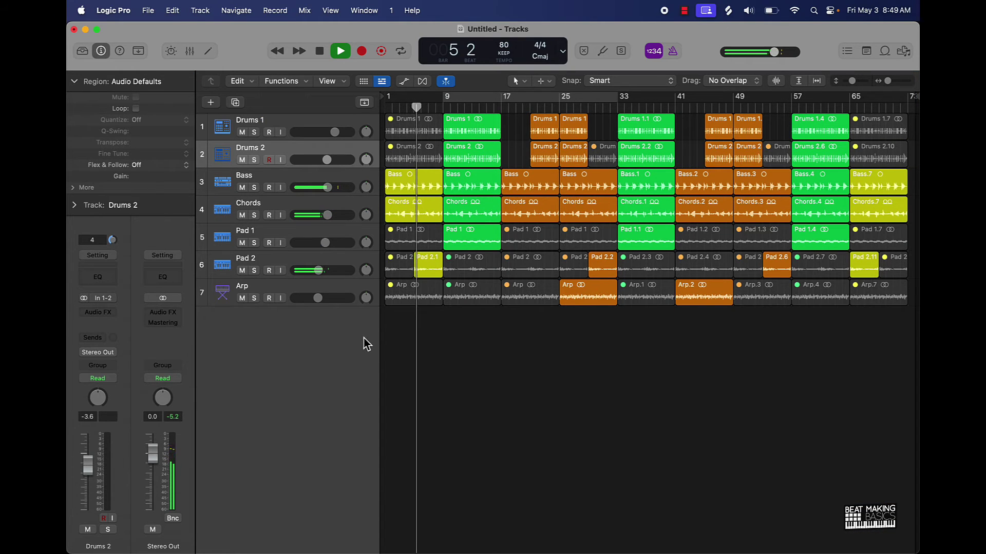
drag(326, 159, 324, 159)
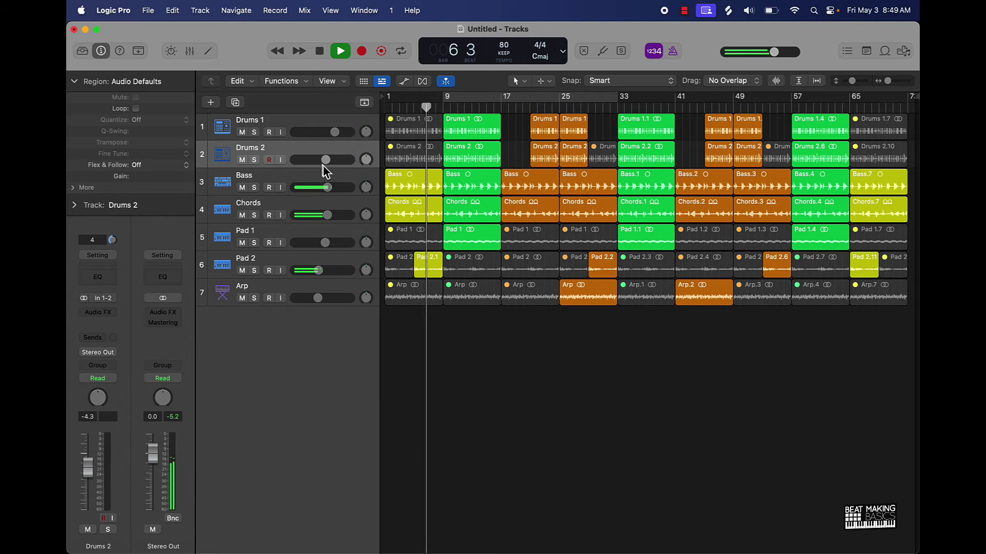
Open the loop browser and search it for "transition".
click(891, 54)
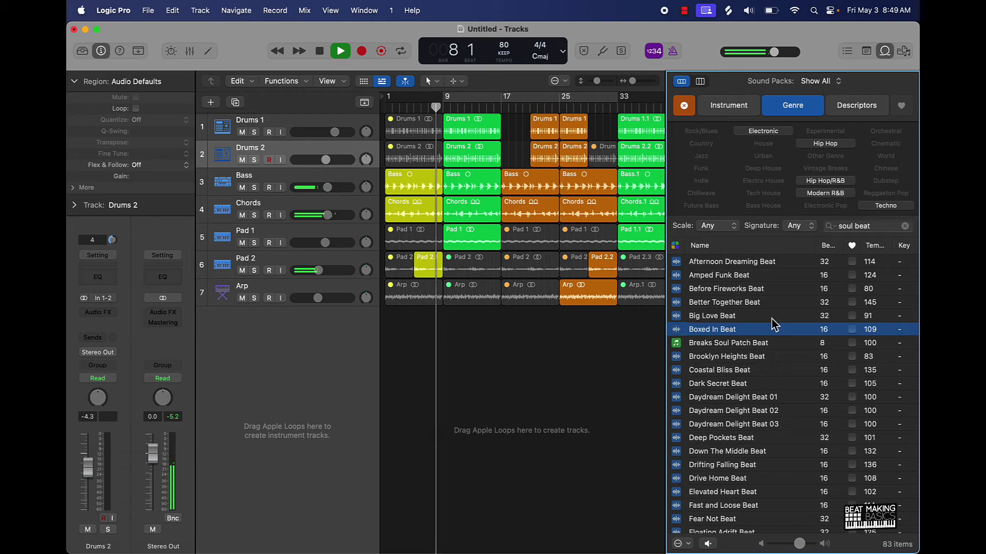
click(904, 226)
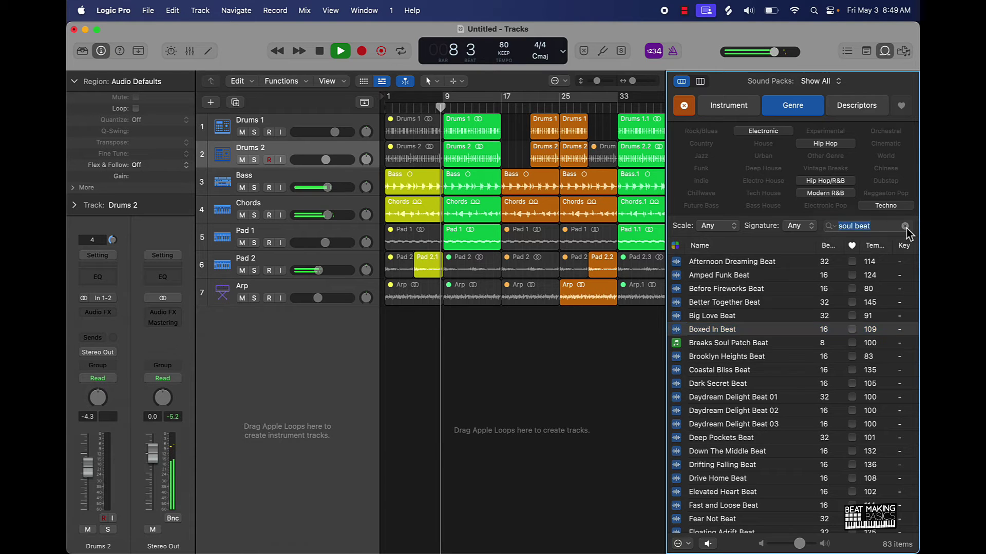
text(tra)
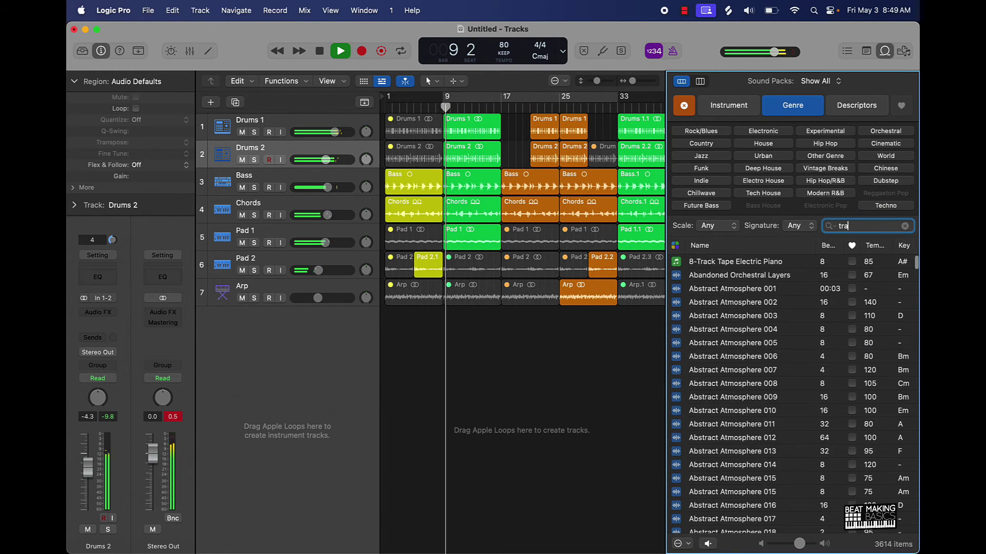
text(nsition)
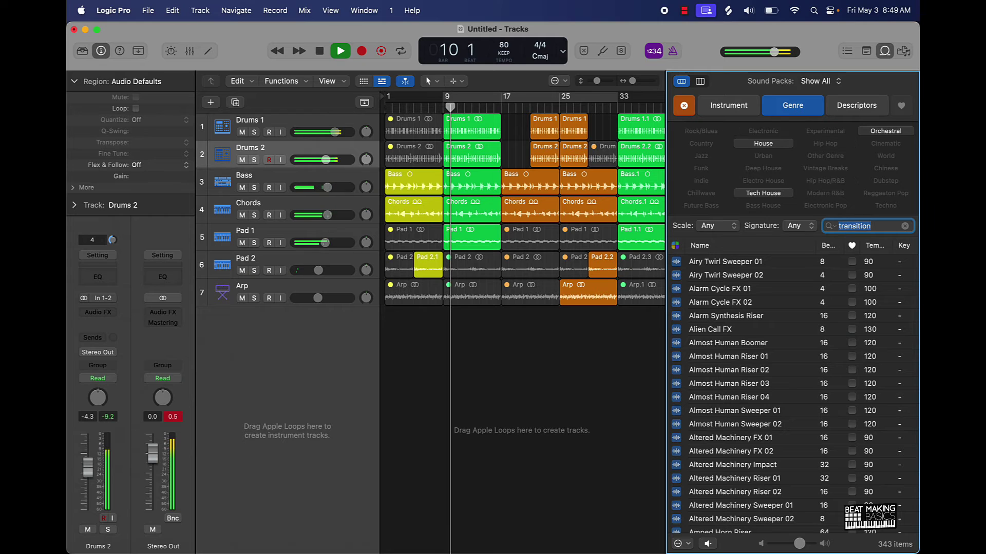
Preview the loops Airy Twirl Sweeper 02, Airy Twirl Sweeper 01 and Almost Human Riser 01 during playback.
click(749, 281)
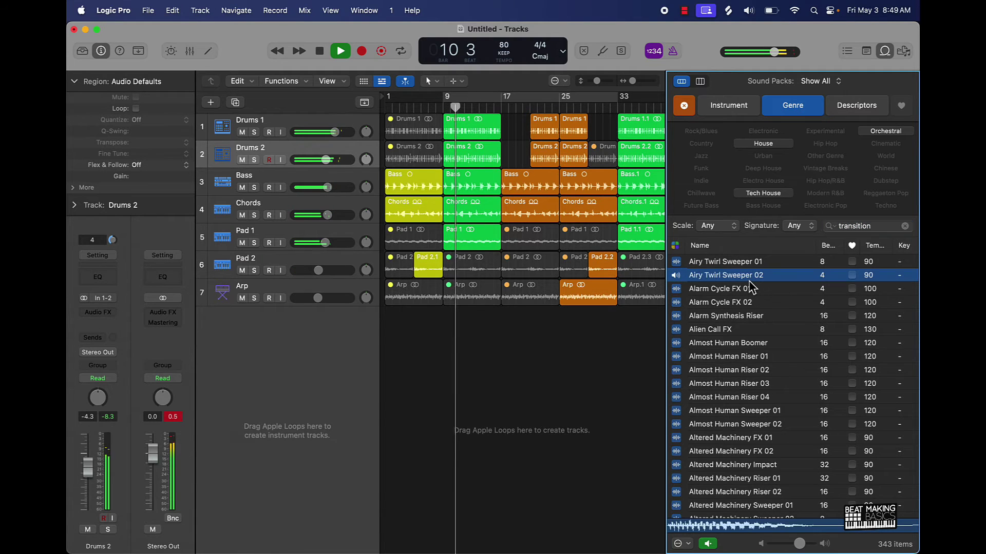
click(722, 266)
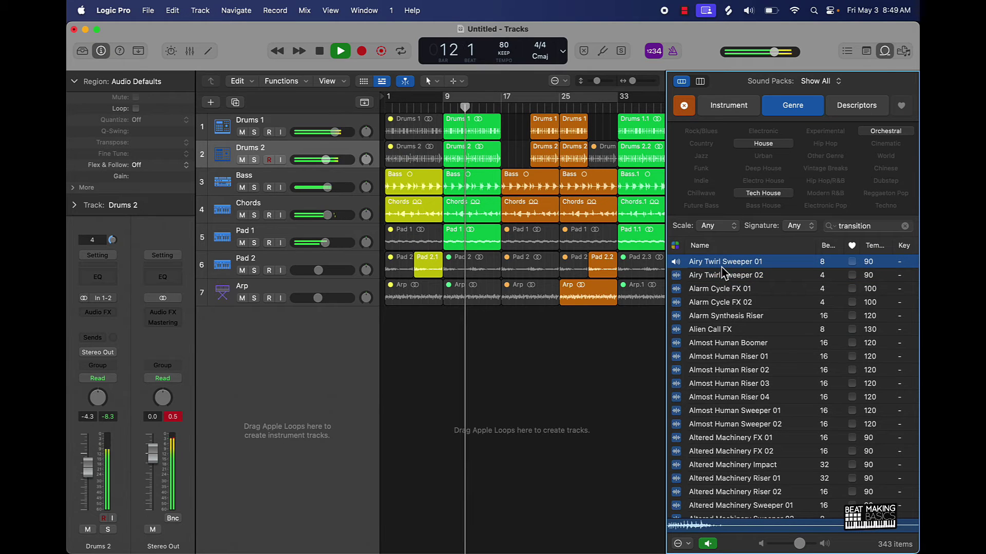
click(712, 360)
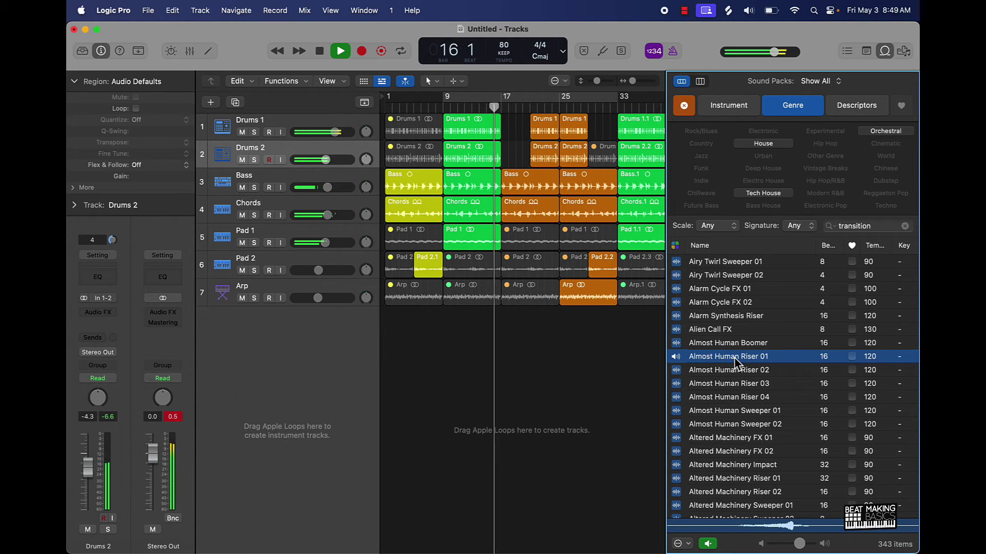
Add Almost Human Riser 01 on a new track at bar 15, lower its volume to -4.0 dB, and stop playback.
drag(735, 360, 503, 328)
click(489, 360)
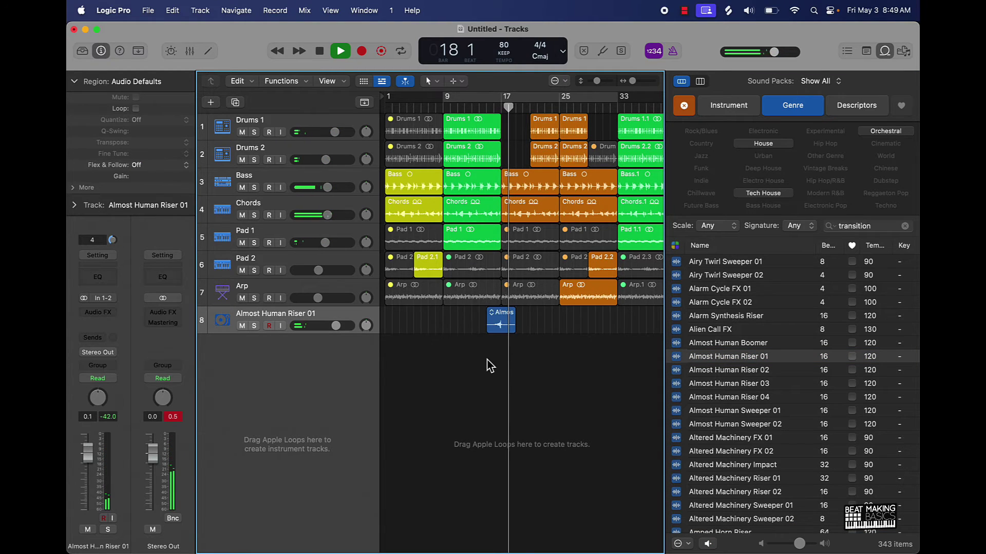
scroll(489, 349, up, 5)
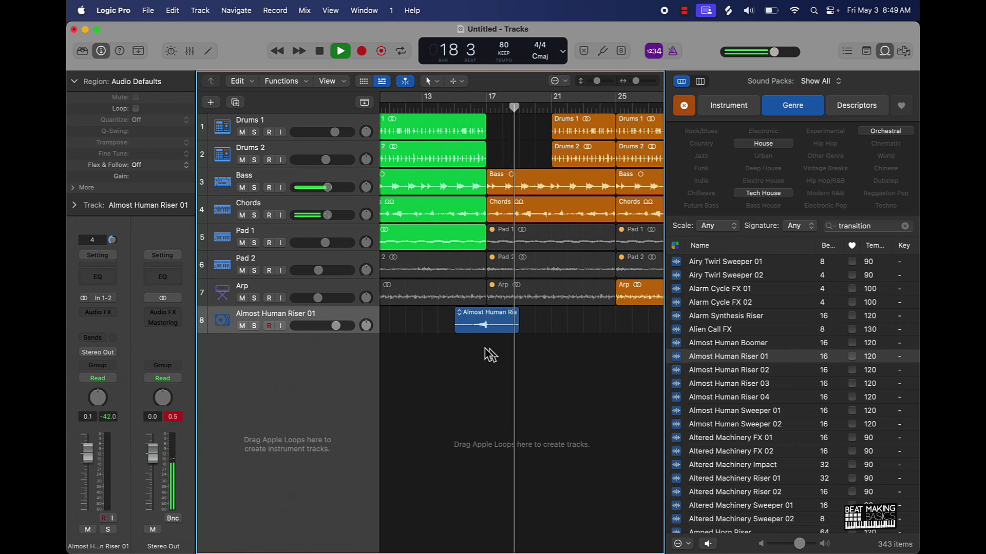
drag(336, 325, 327, 325)
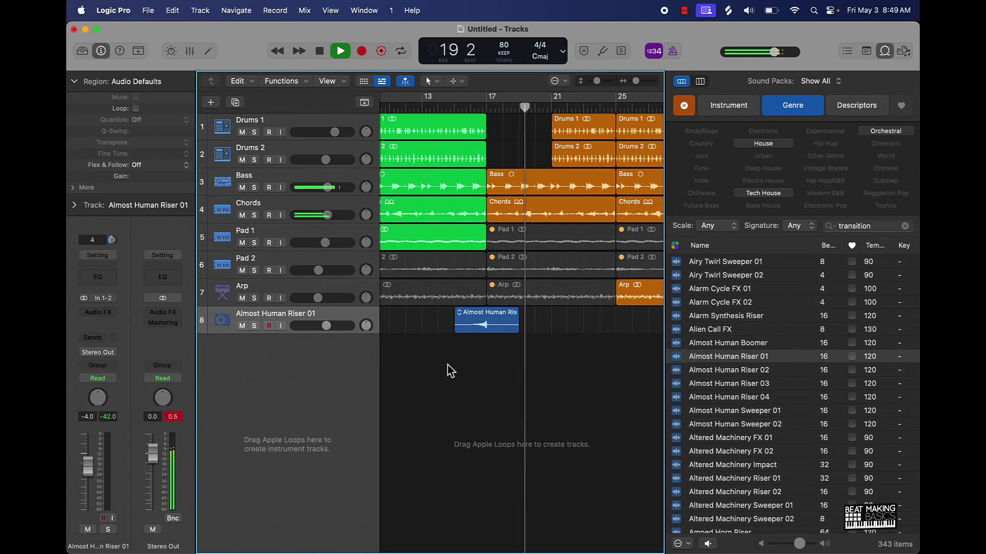
key(space)
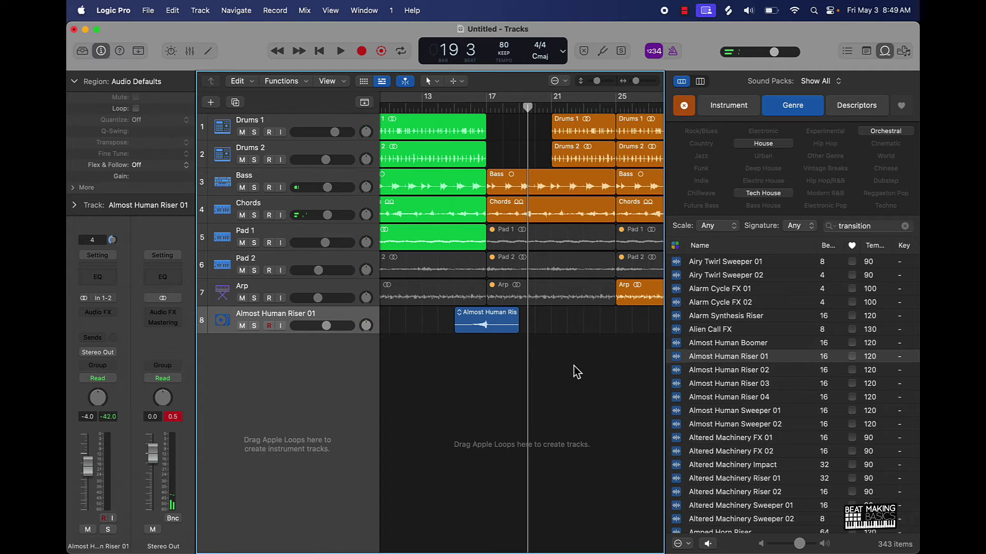
Play the arrangement from about bar 15 to hear the riser leading into the section at bar 17.
scroll(552, 357, down, 3)
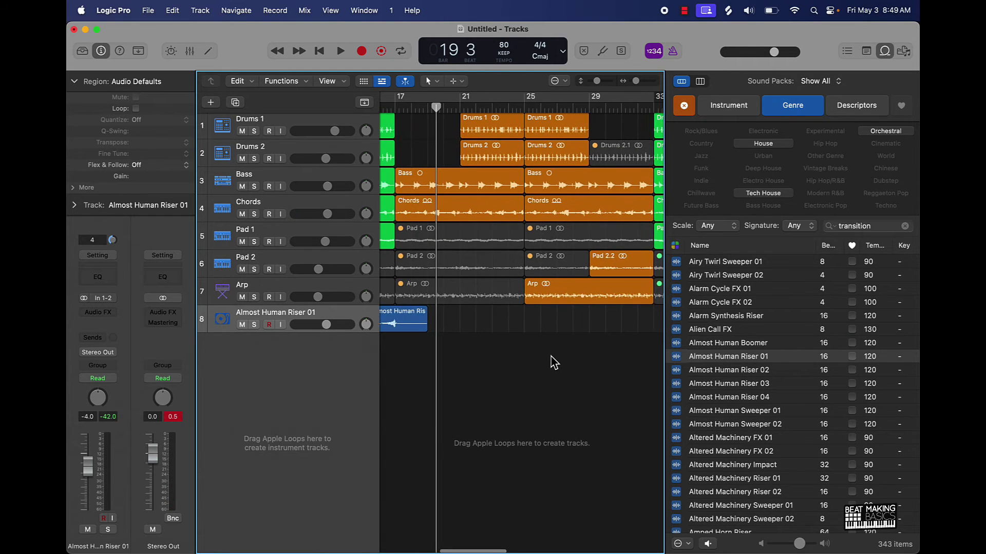
scroll(553, 357, up, 3)
scroll(552, 356, down, 3)
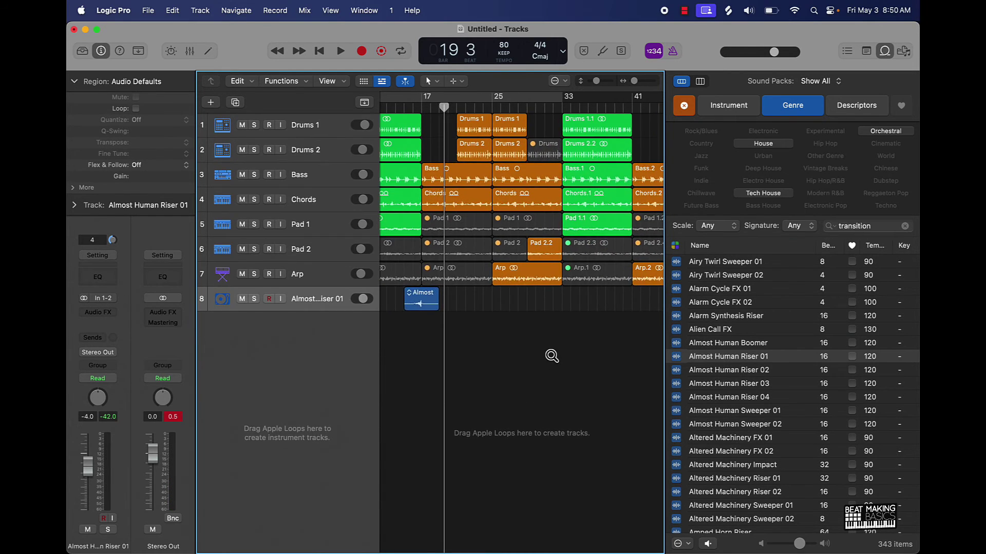
scroll(522, 356, left, 3)
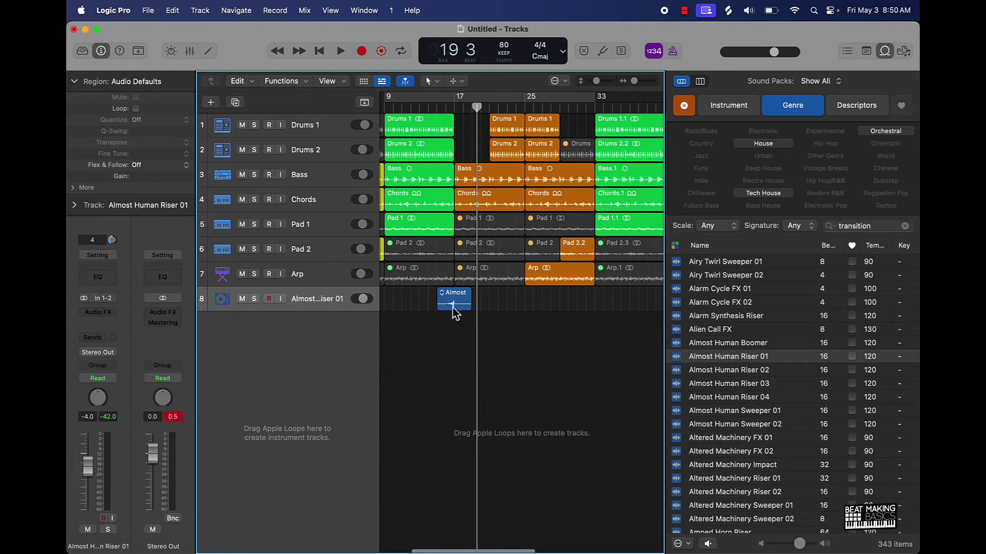
click(439, 109)
key(space)
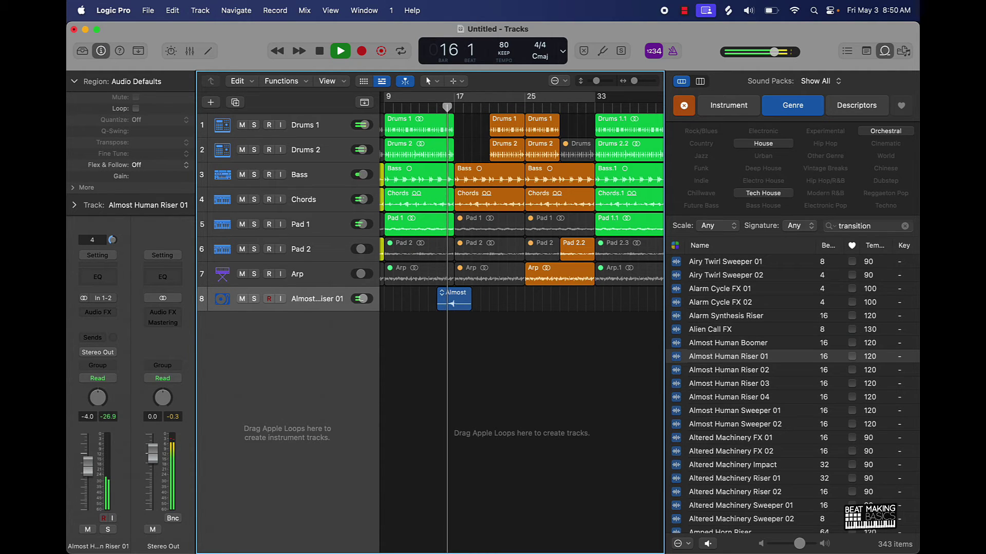
Lower the Almost Human Riser 01 track's volume to -12.8 dB, stop playback, and copy the riser region to bars 39 and 63.
drag(362, 299, 359, 299)
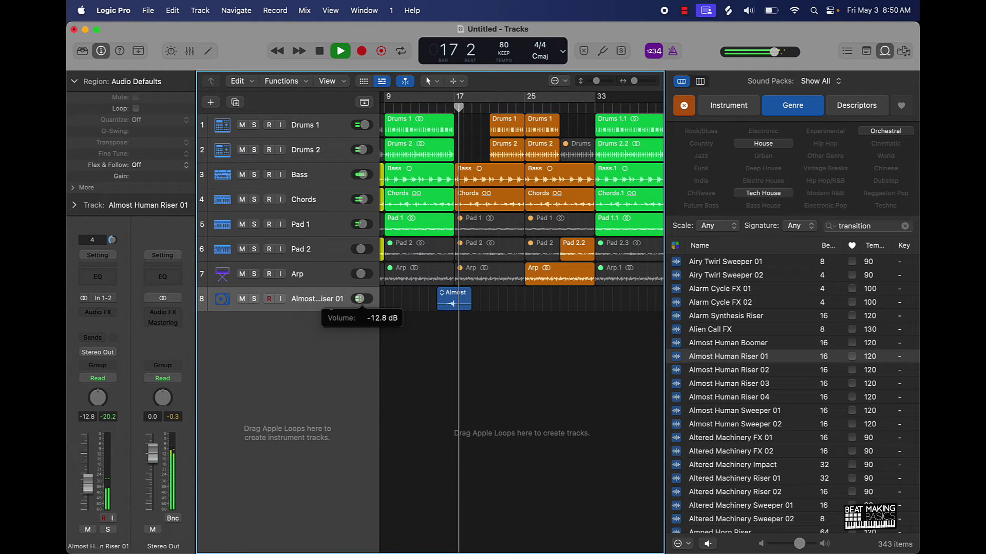
key(space)
scroll(498, 344, down, 5)
scroll(498, 343, up, 3)
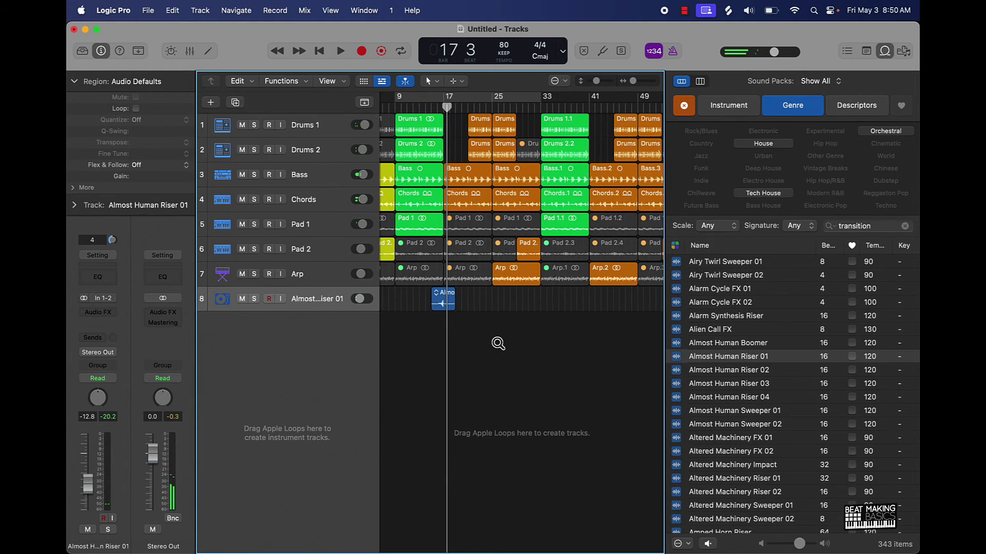
drag(444, 311, 592, 310)
scroll(587, 310, right, 5)
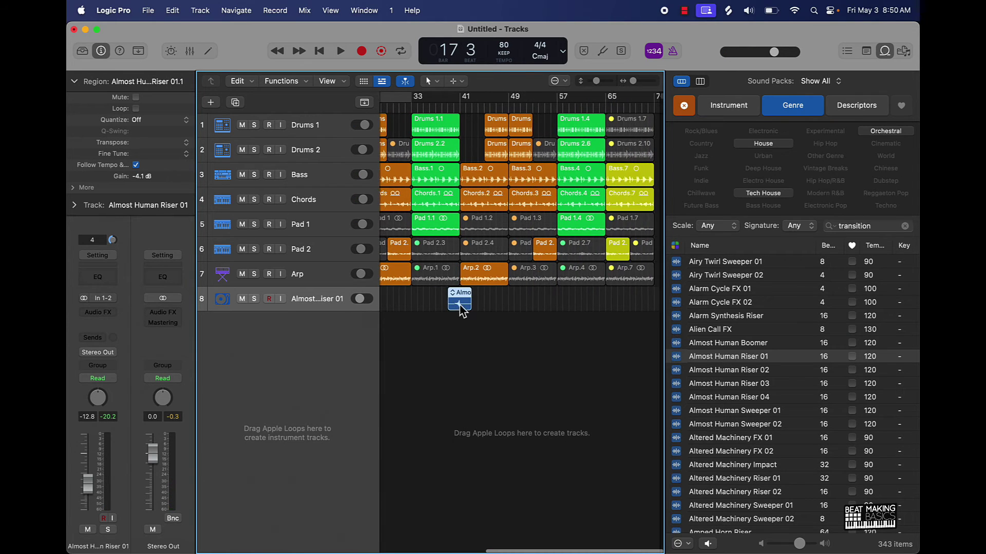
drag(460, 303, 604, 303)
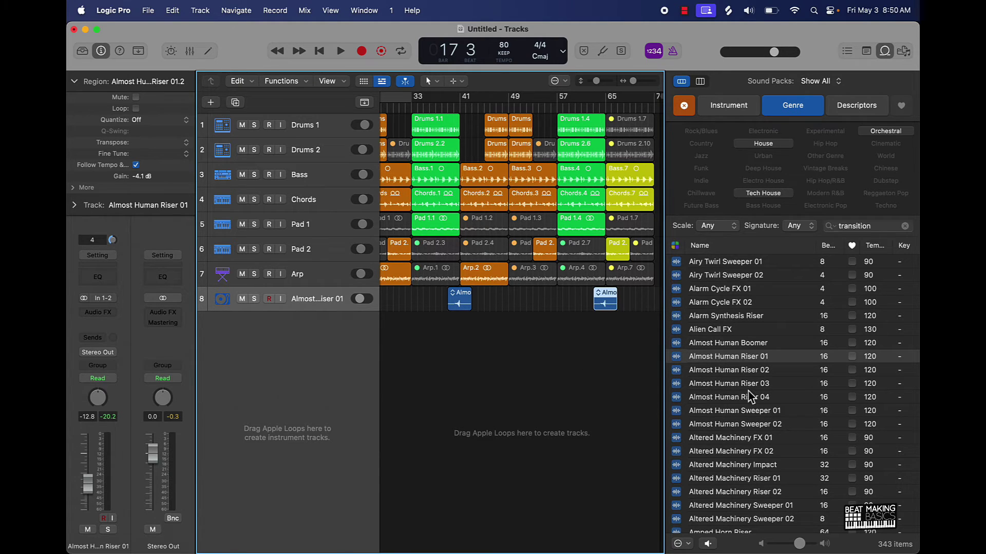
Preview transition loops from Almost Human Riser 04 and the Almost Human Sweepers through Altered Machinery Riser 02.
click(741, 402)
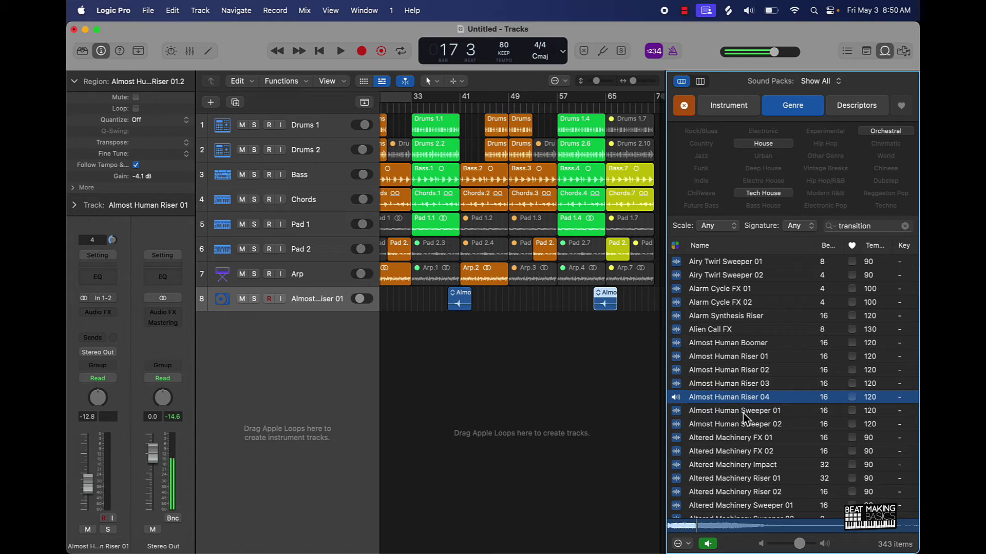
click(742, 412)
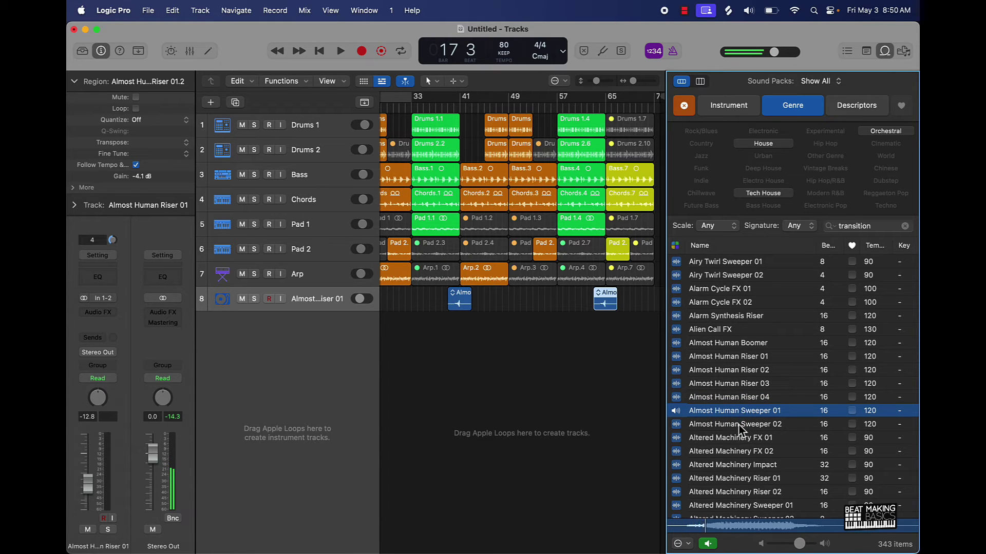
click(738, 424)
click(731, 439)
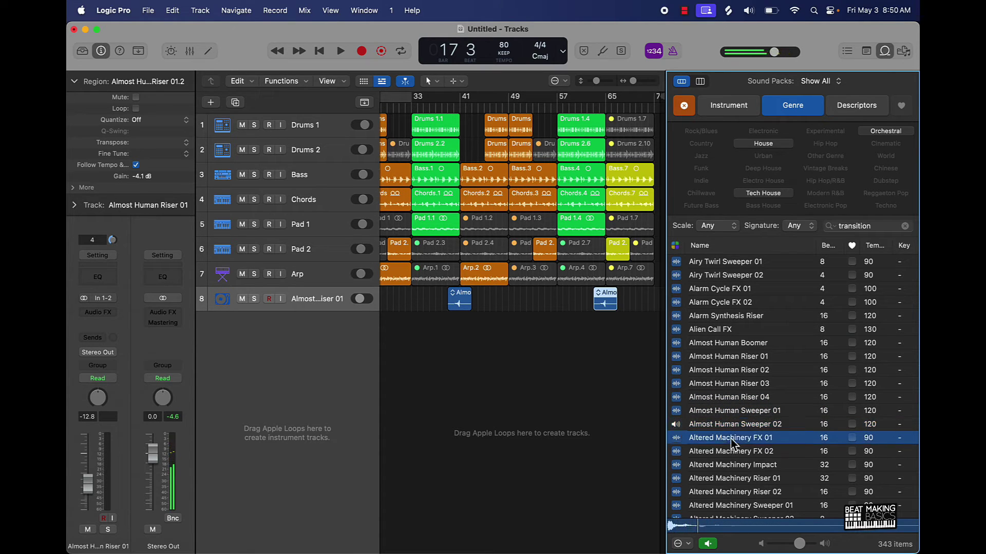
scroll(731, 449, down, 3)
click(734, 436)
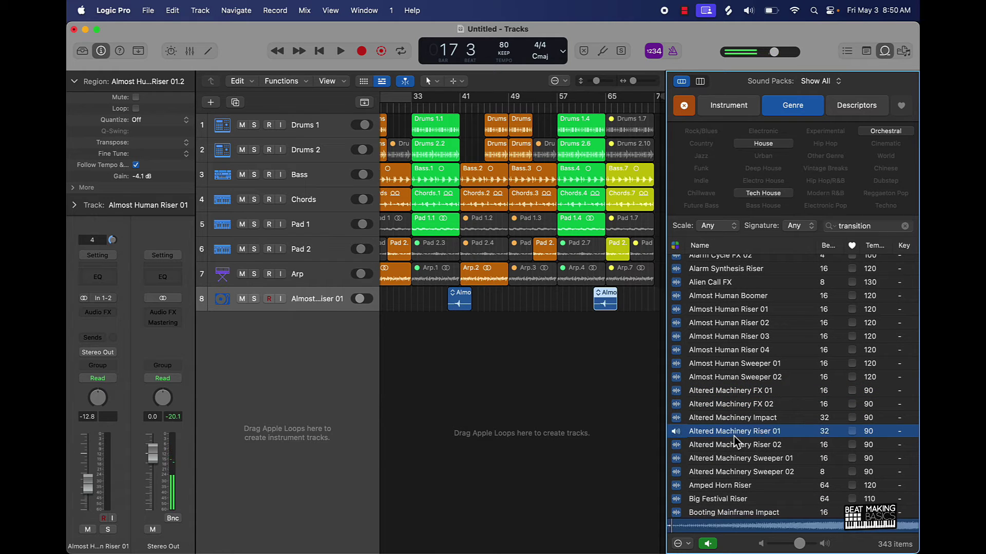
click(735, 444)
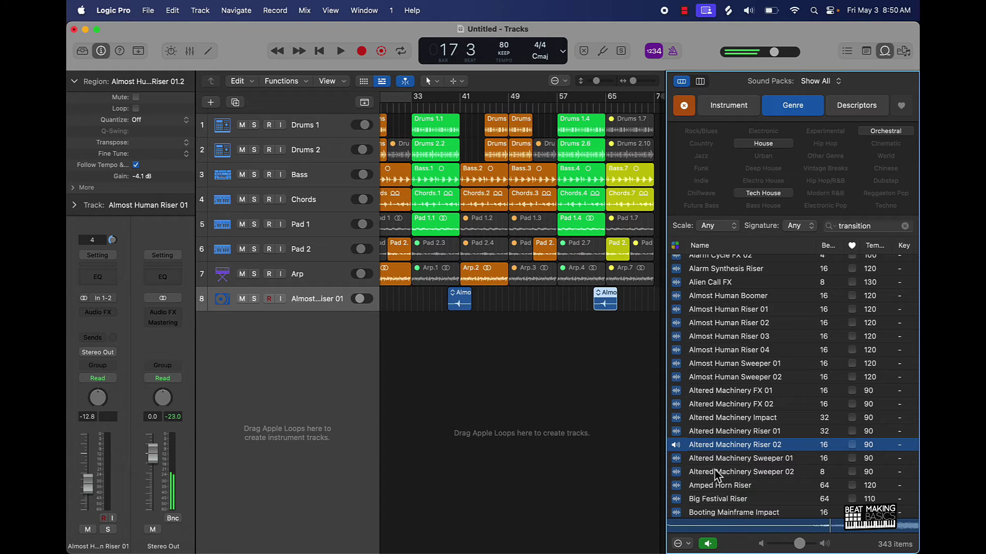
Preview the Altered Machinery Sweepers, Amped Horn Riser, Big Festival Riser and Booting Mainframe Riser 02, and stop the preview.
click(725, 462)
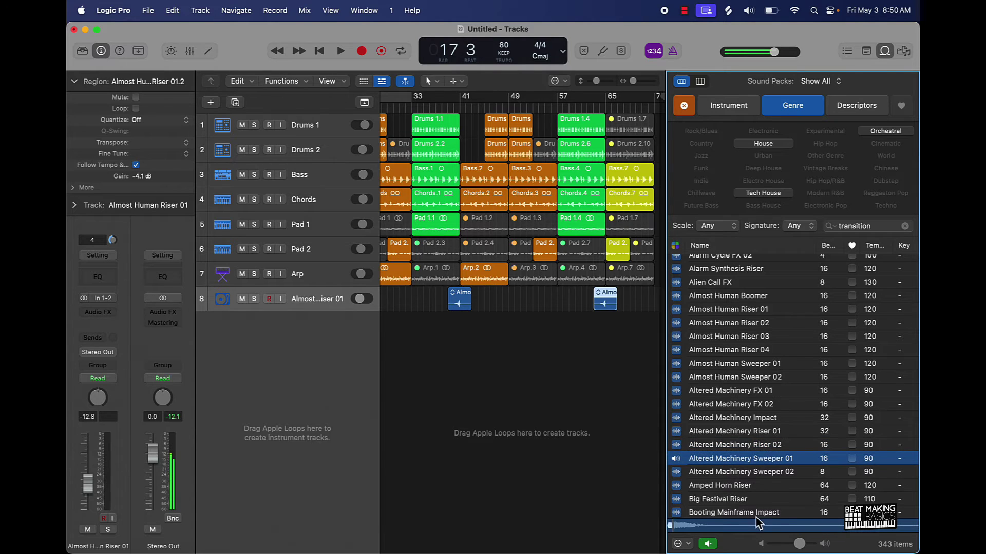
click(744, 473)
click(736, 486)
scroll(735, 493, down, 3)
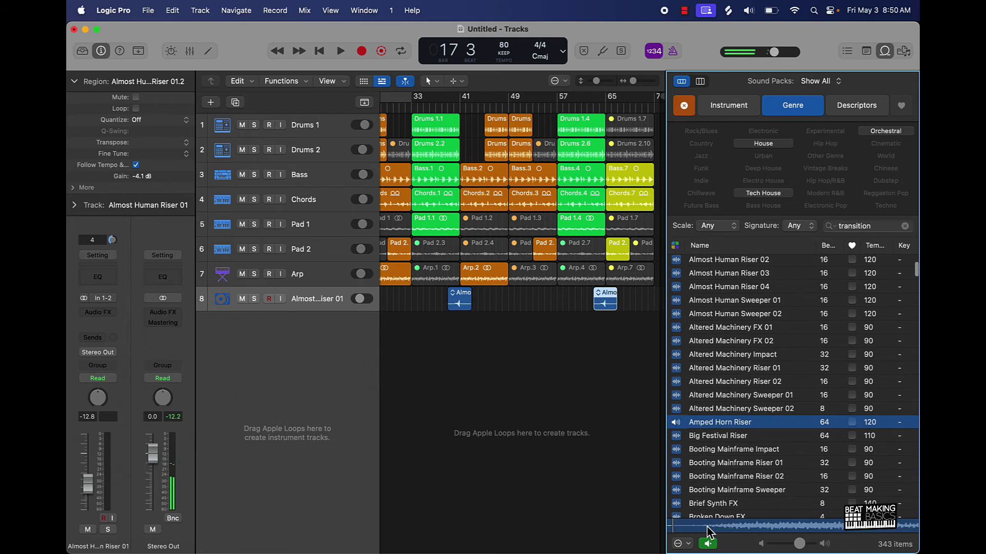
click(736, 437)
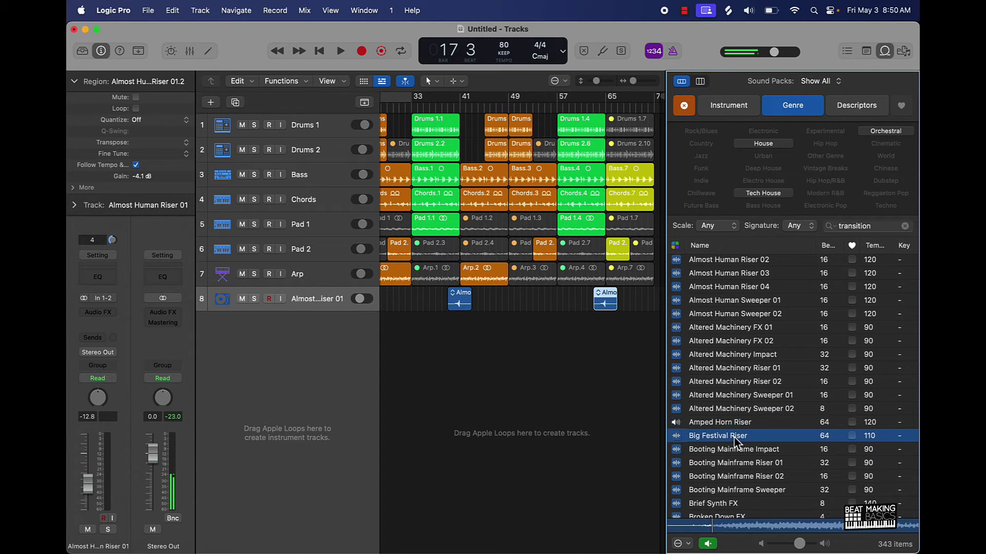
click(733, 477)
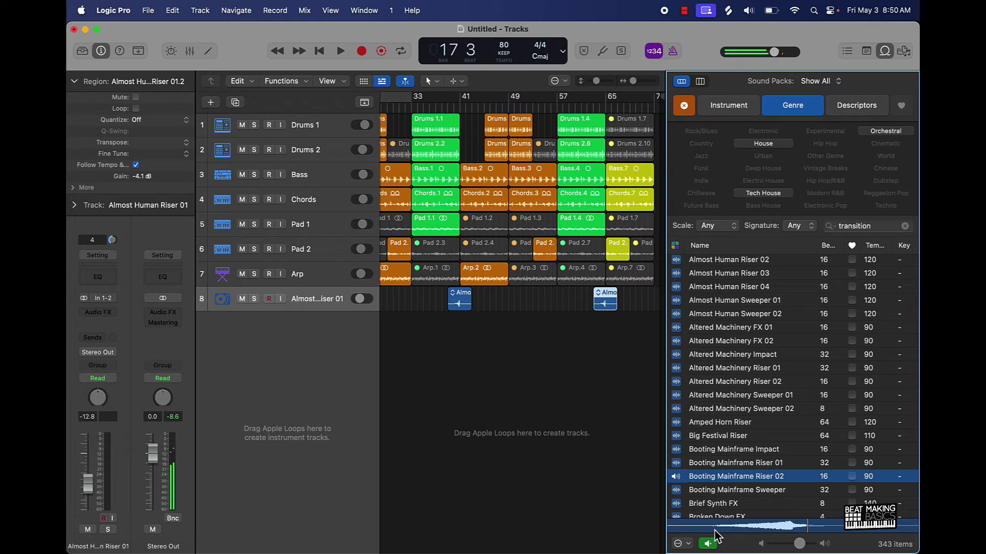
click(699, 482)
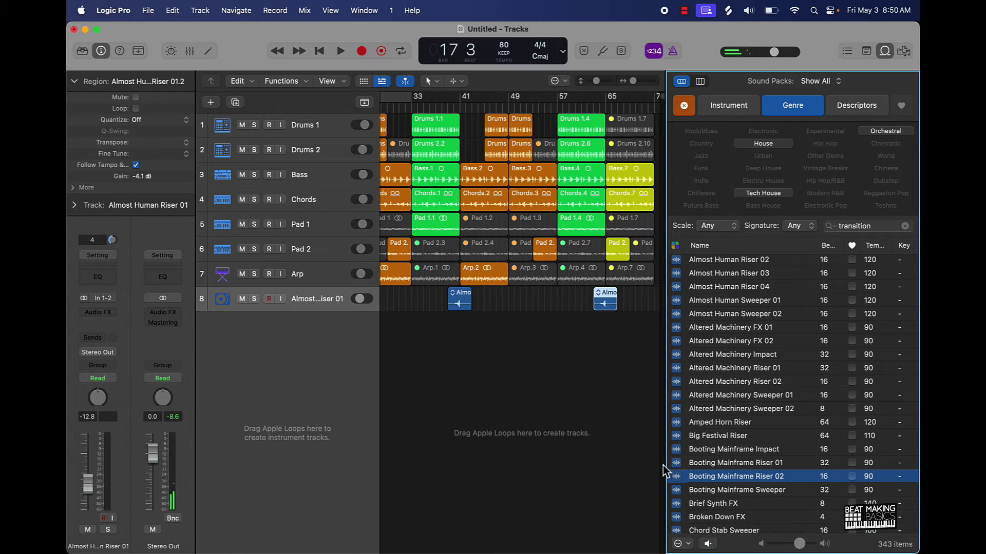
Add Booting Mainframe Riser 02 on a new track at bar 7 and lower its track volume to -23.0 dB.
scroll(571, 413, left, 6)
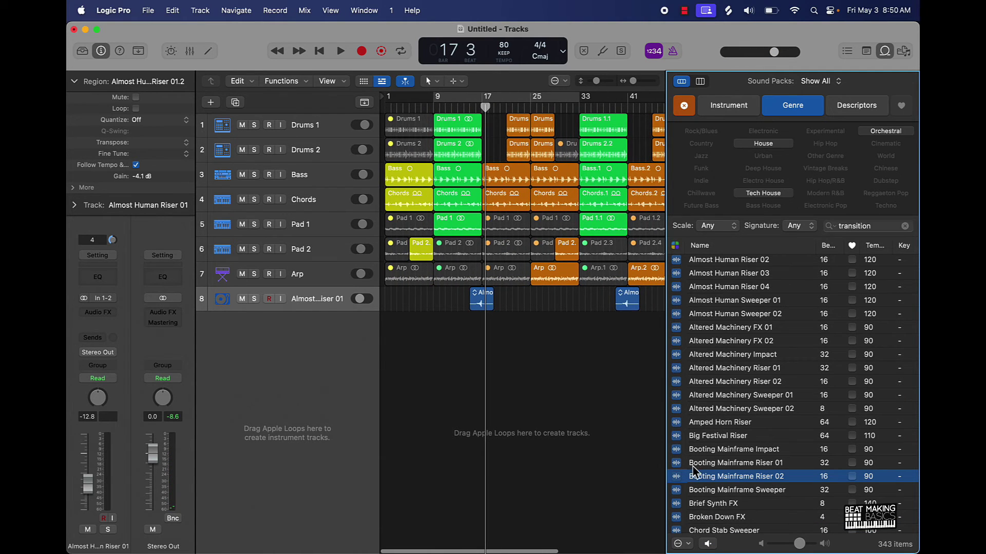
drag(691, 481, 424, 366)
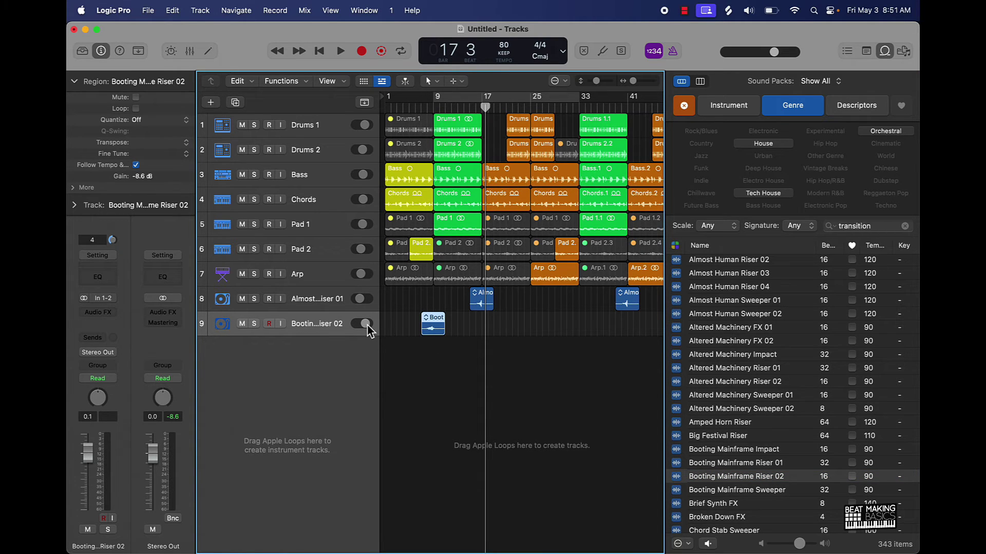
drag(368, 328, 363, 329)
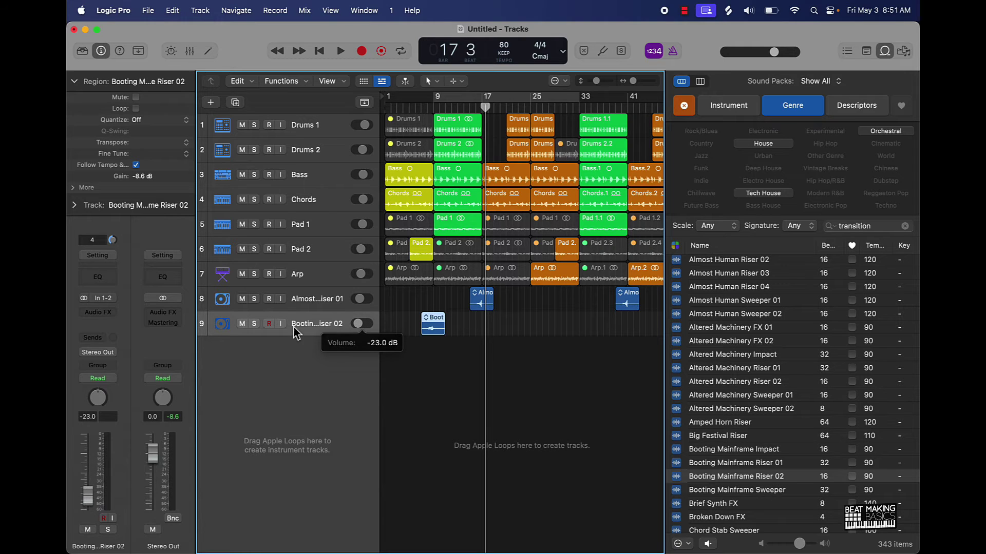
Copy the Booting Mainframe Riser 02 region to bars 31 and 55.
drag(432, 332, 572, 331)
scroll(571, 331, right, 10)
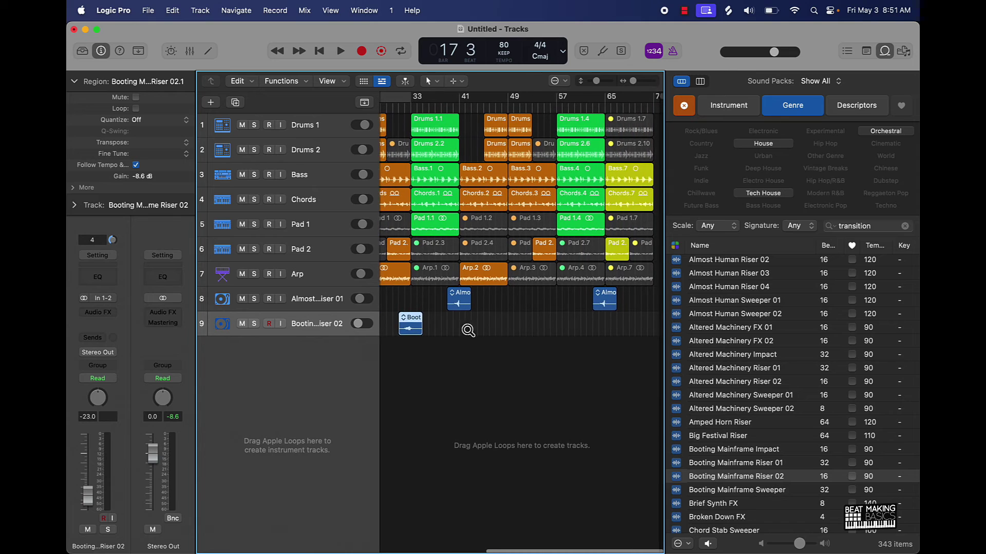
drag(414, 331, 558, 331)
click(562, 370)
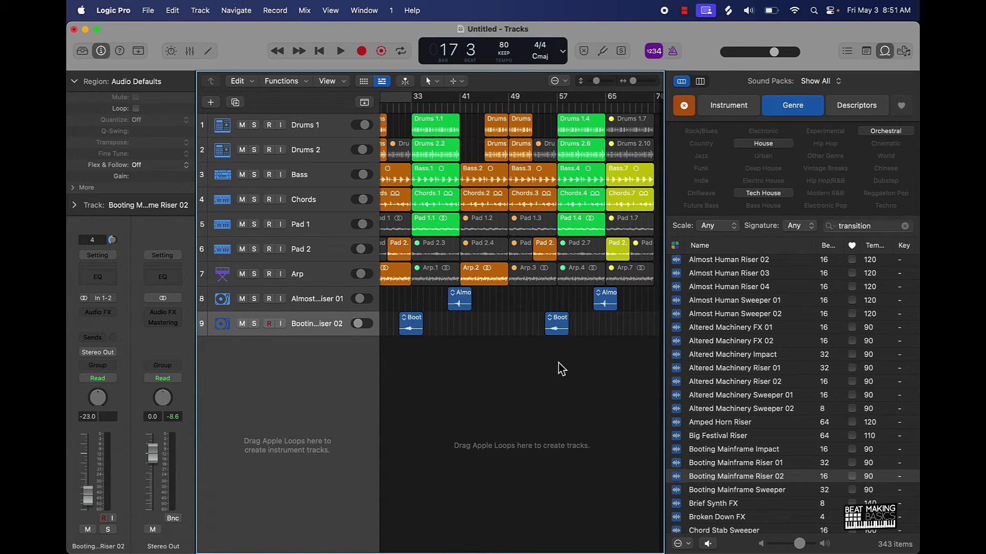
Play the song from bar 1, search the loops for "crash", preview Angelic Crash FX, and close the loop browser.
key(Return)
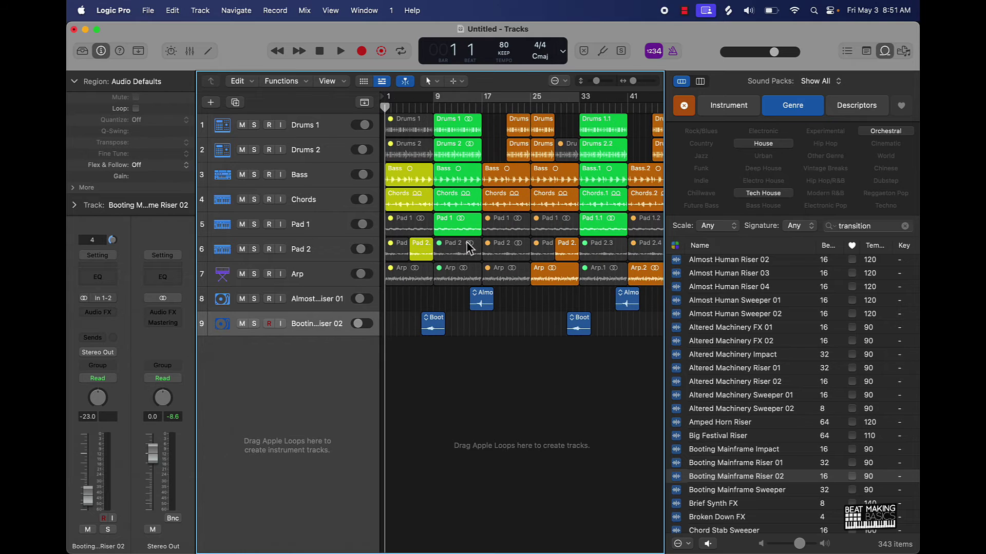
key(space)
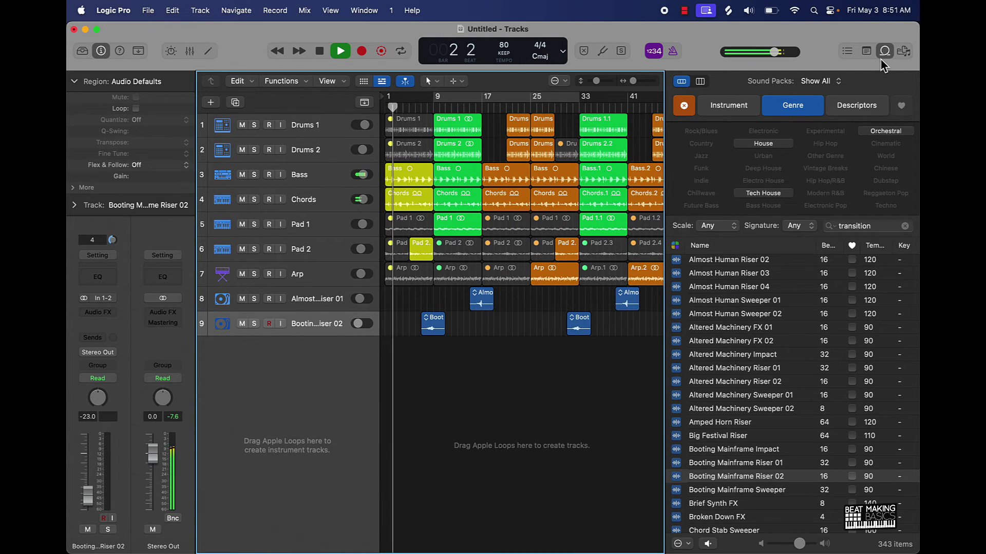
double_click(872, 224)
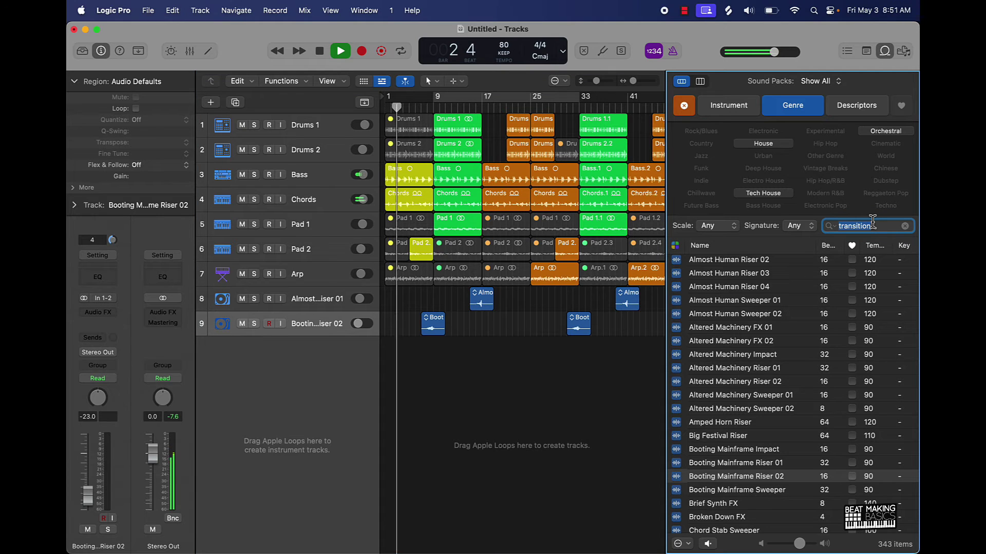
text(crash)
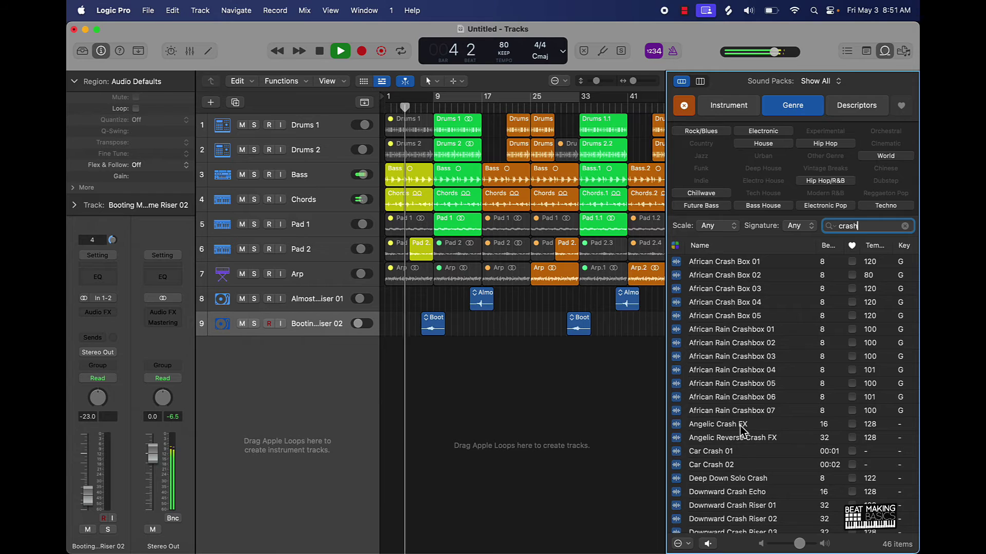
click(742, 425)
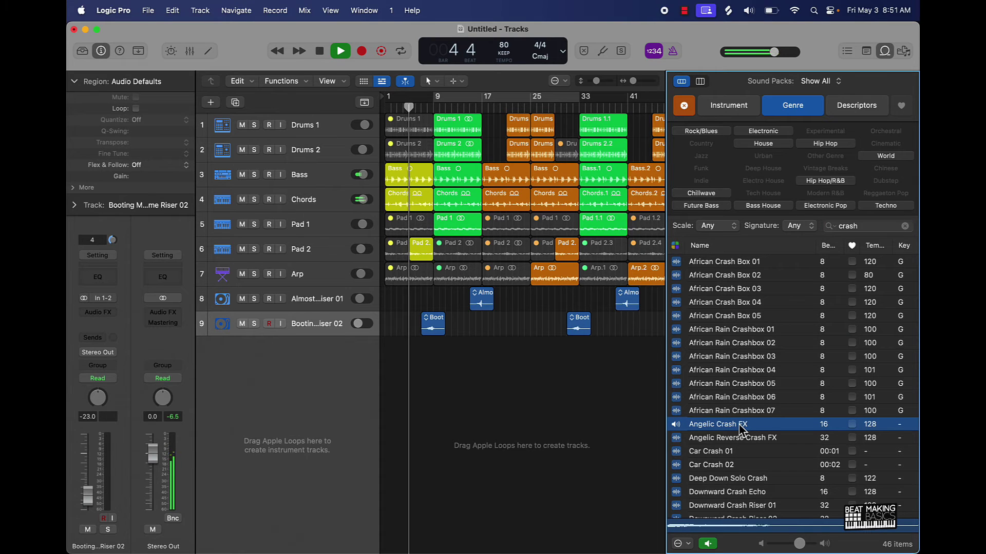
click(741, 425)
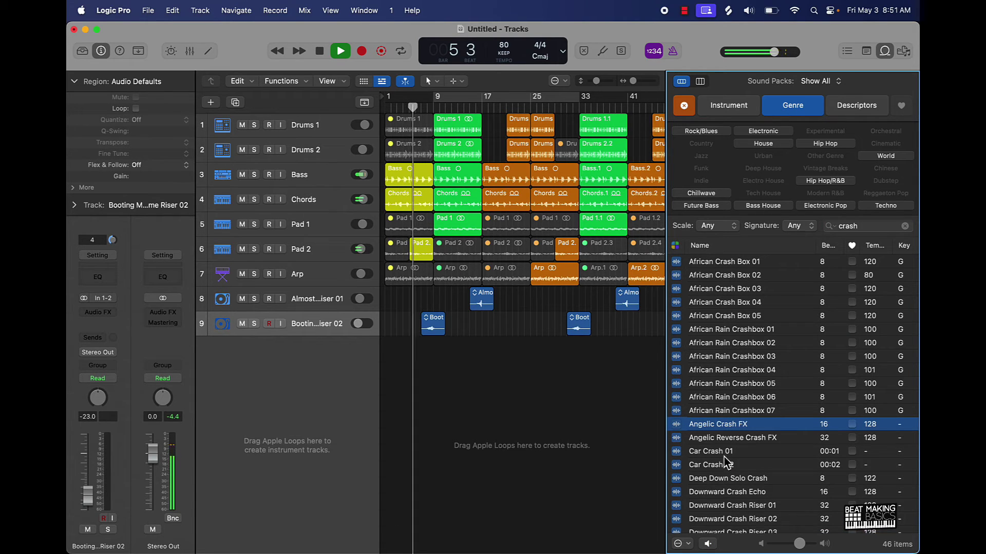
click(905, 52)
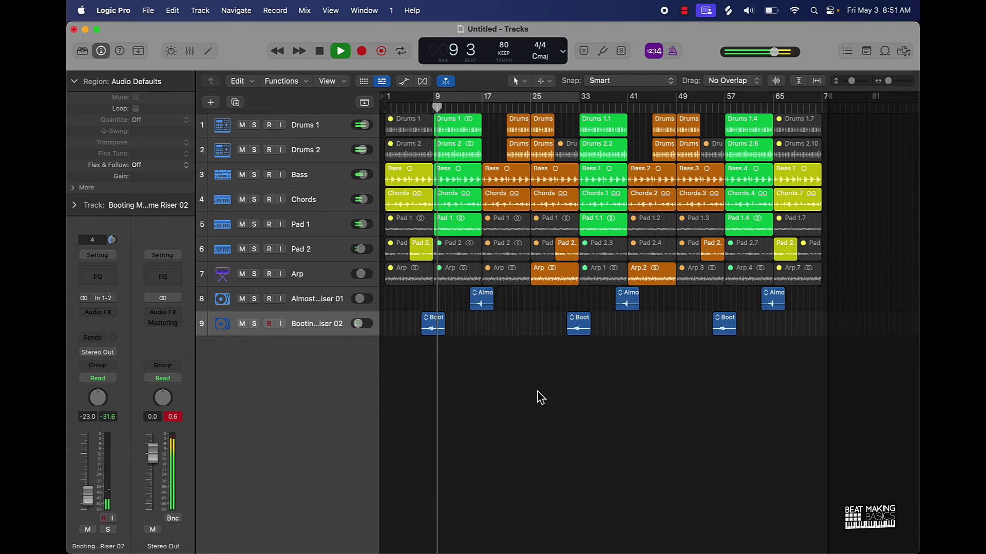
During playback, set the Booting Mainframe Riser 02 track to -13.6 dB and the Arp track to -2.1 dB, resetting the Stereo Out peak level.
drag(362, 327, 378, 323)
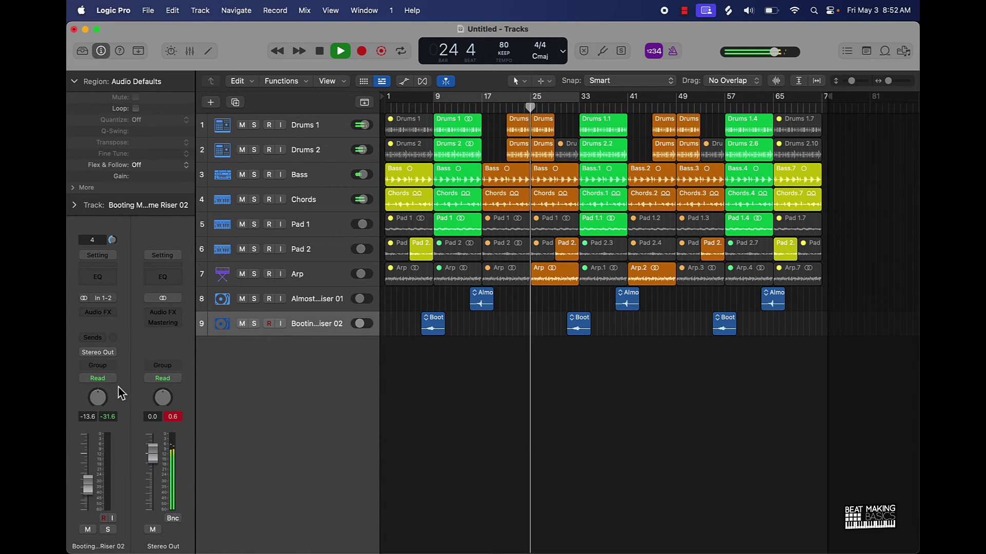
click(172, 417)
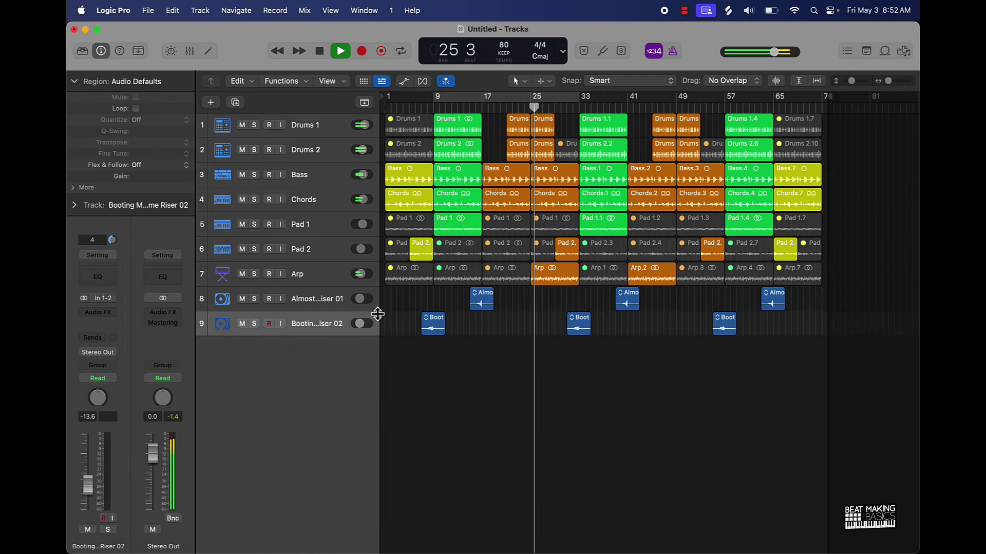
drag(366, 278, 365, 293)
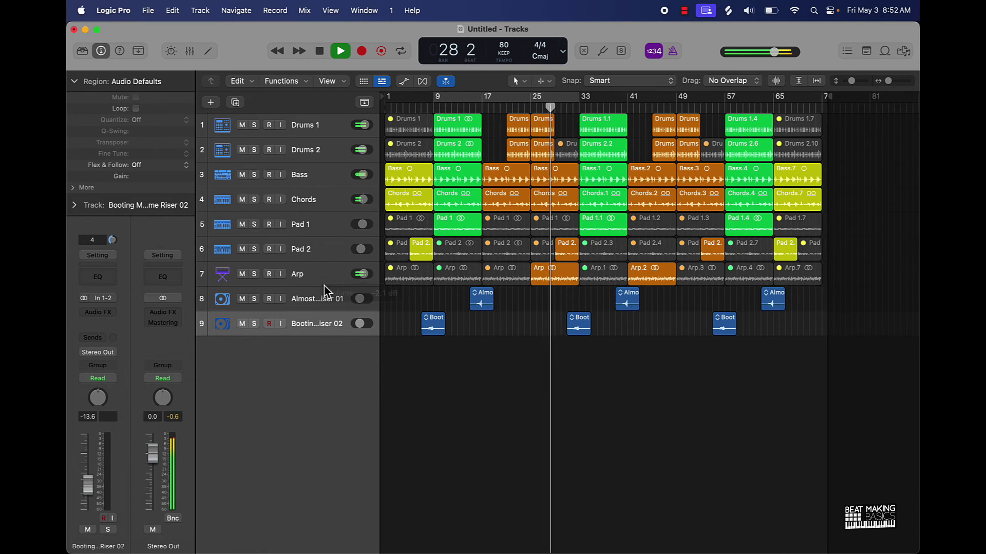
Mute the Arp track, shorten its region starting at bar 25 to end at bar 29, and unmute the track.
click(243, 274)
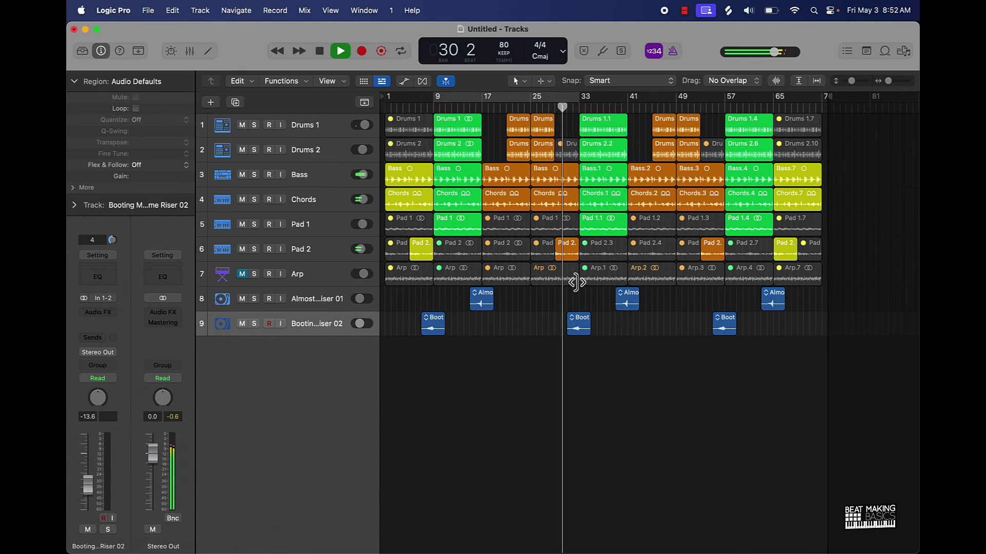
drag(577, 283, 553, 288)
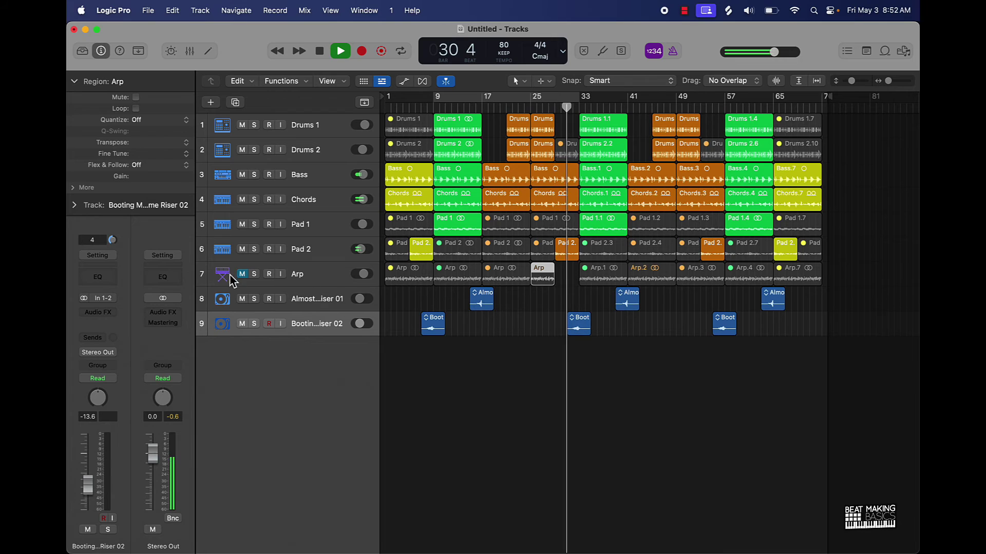
click(242, 274)
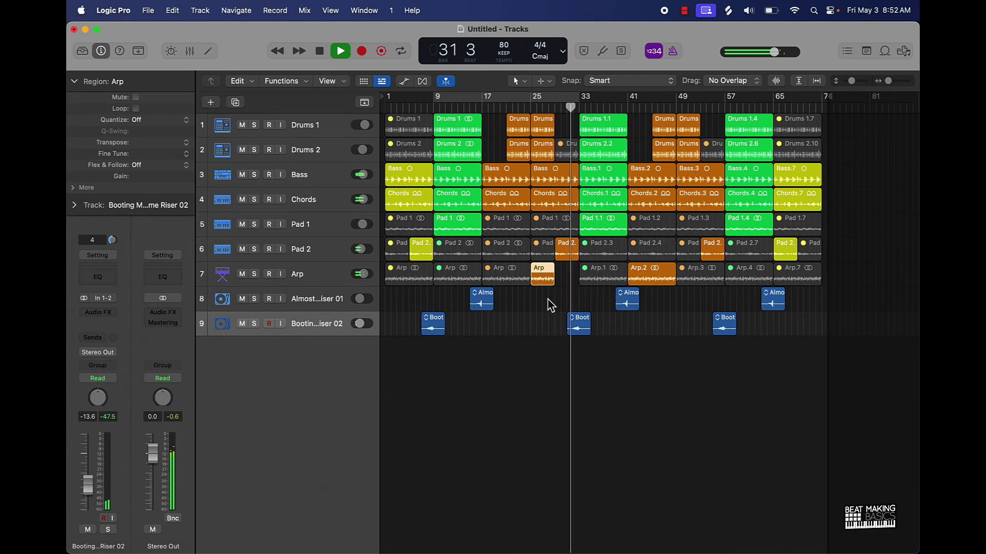
Fade out the end of the Arp region starting at bar 25 with the Fade tool.
key(t)
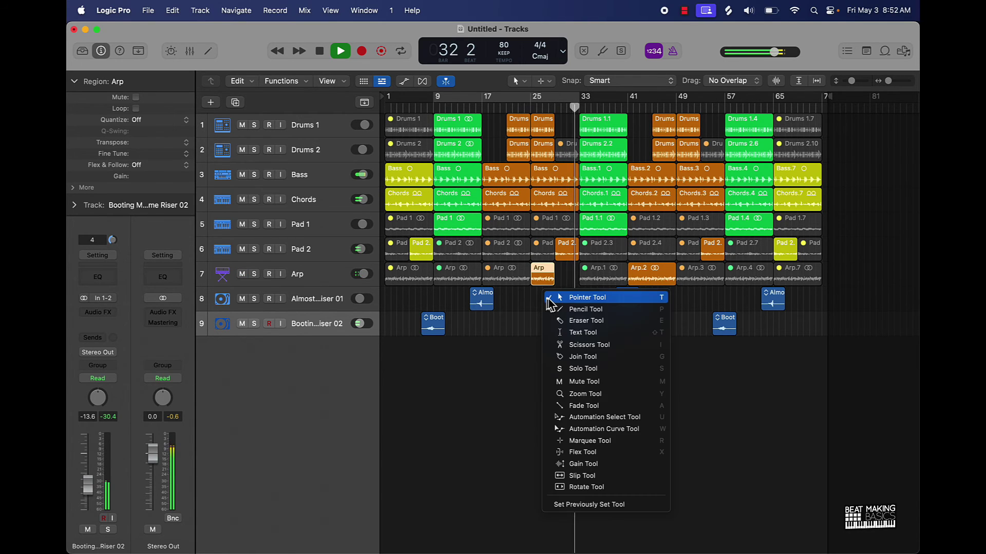
click(578, 405)
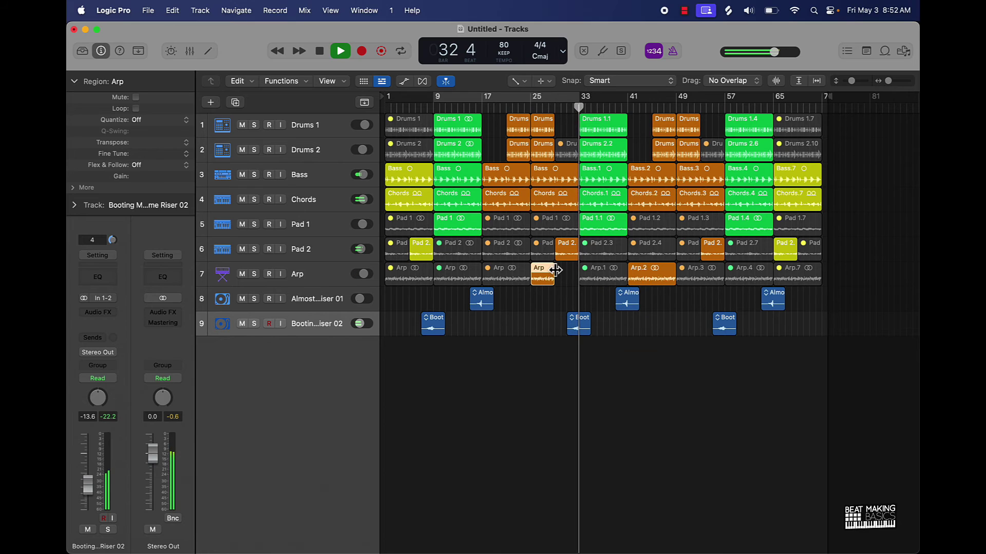
click(559, 303)
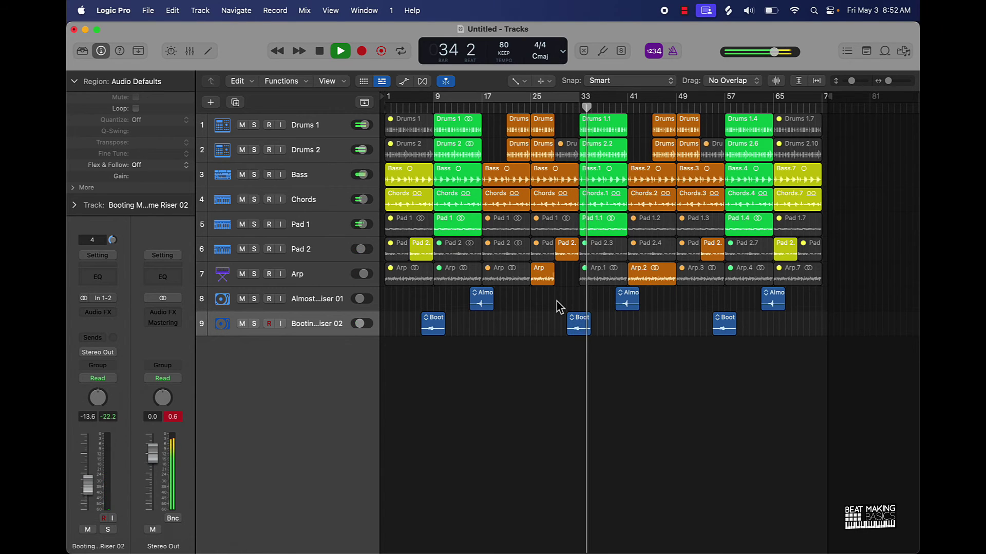
Transpose the Arp.2 region at bar 41 down an octave to -12 and deselect it.
click(660, 278)
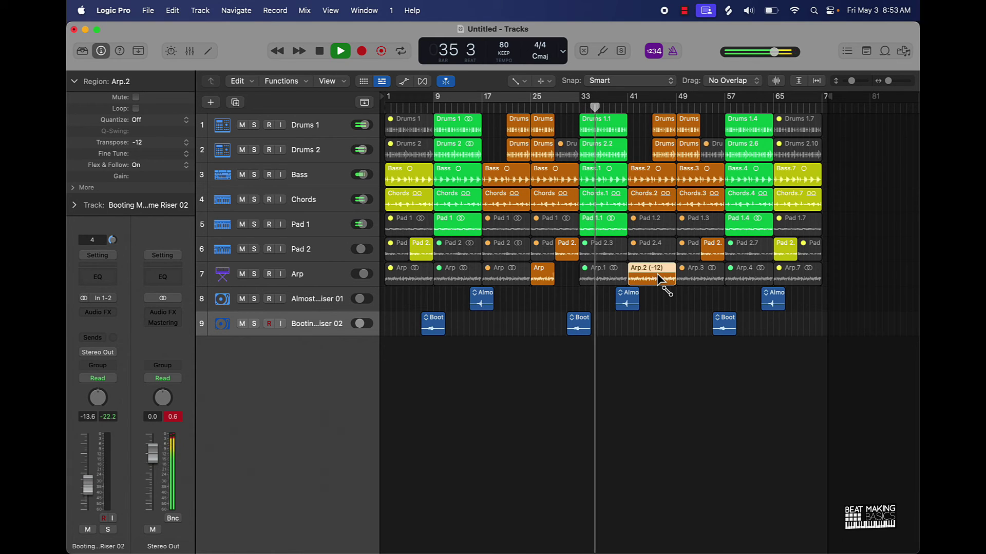
key(alt+shift+Down)
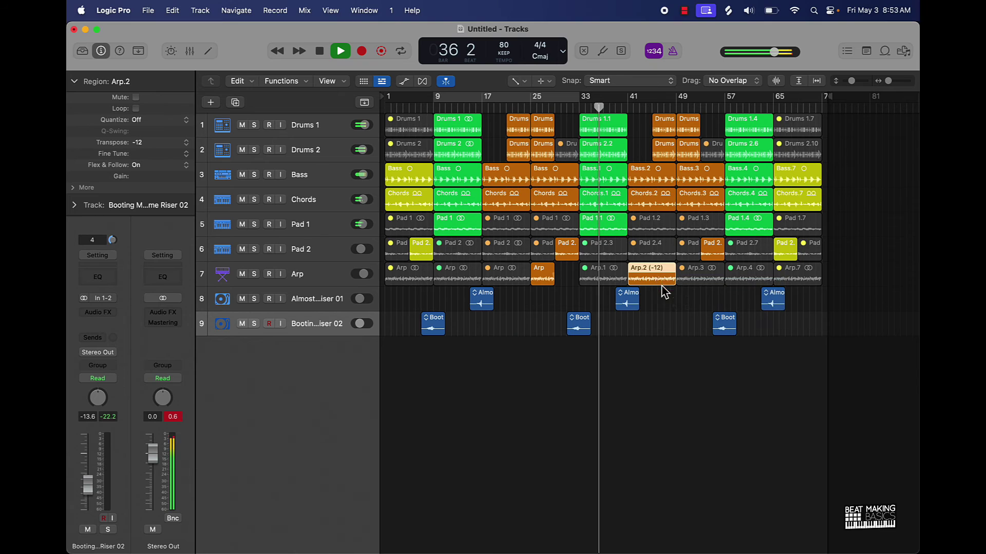
click(671, 315)
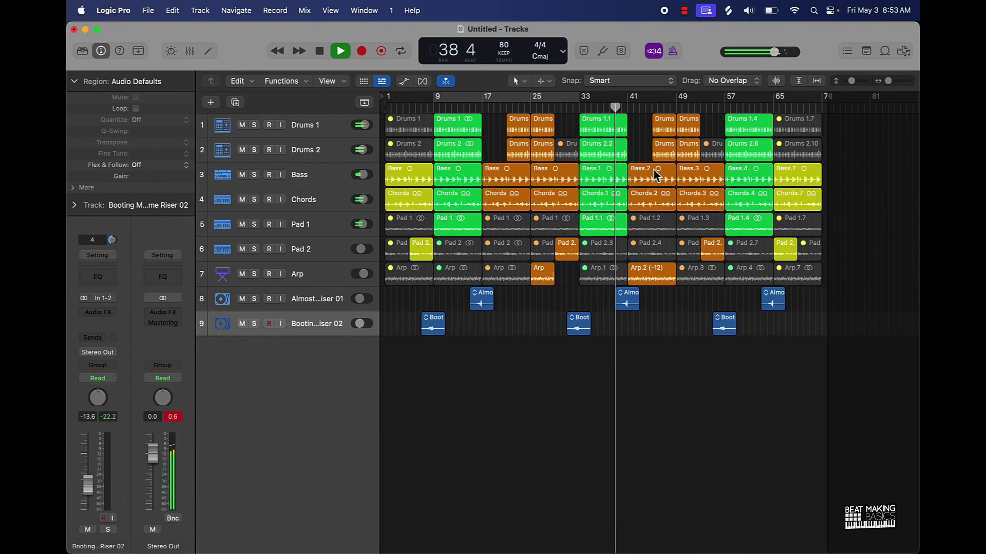
Extend the Drums 1 and Drums 2 regions starting at bar 45 back to bar 41, making them 8 bars long.
drag(642, 130, 629, 155)
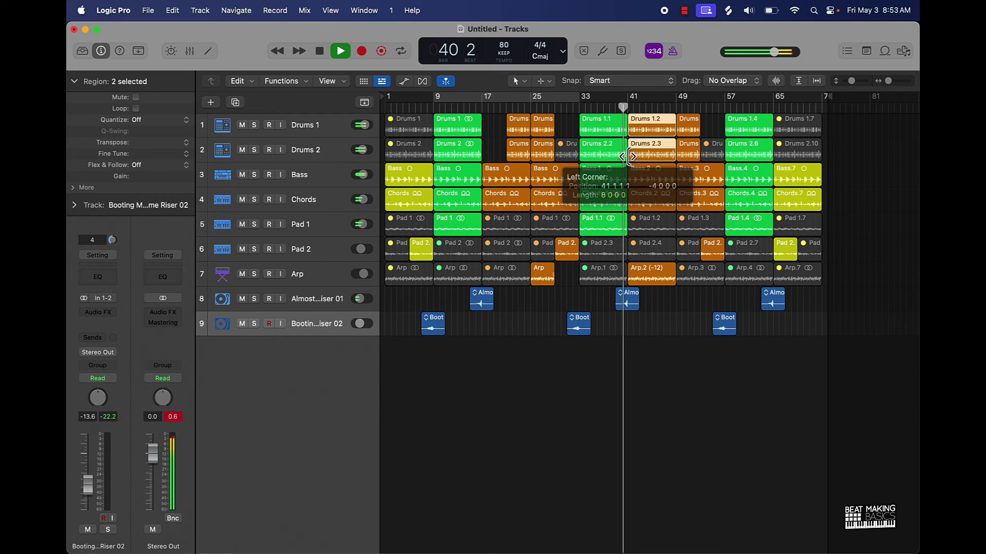
click(667, 318)
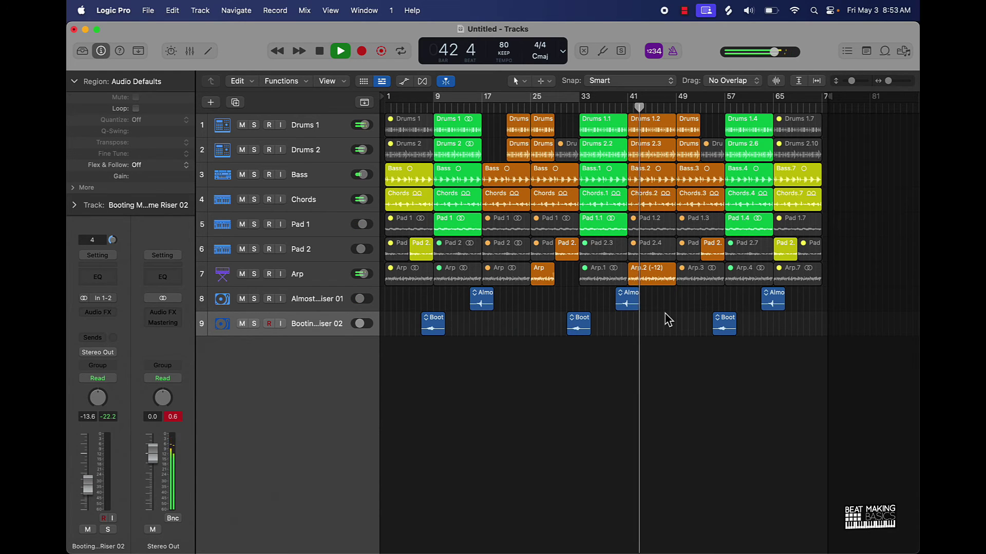
Shorten the Arp.2 region to end at bar 45, fade out its end with the Fade tool, and stop playback.
drag(671, 280, 651, 281)
click(667, 296)
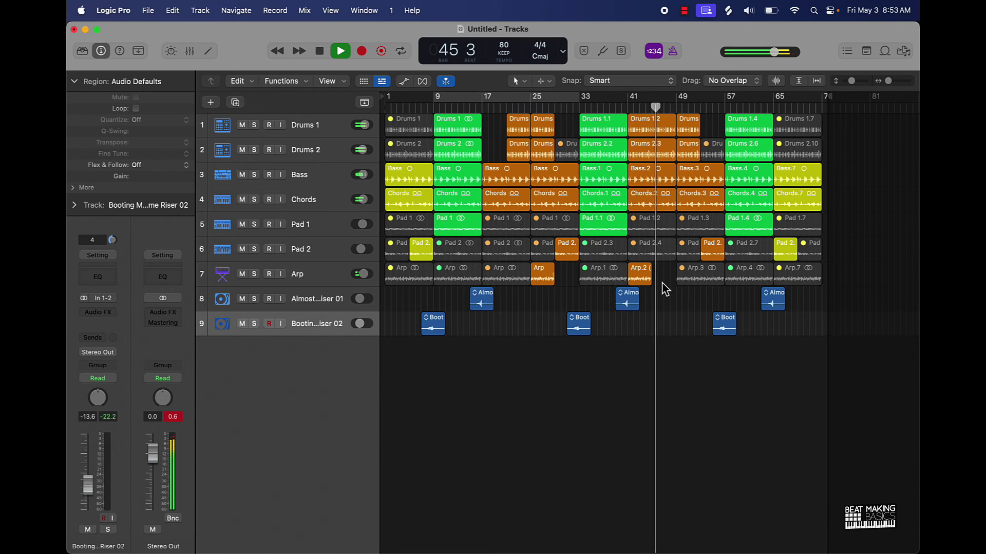
click(638, 270)
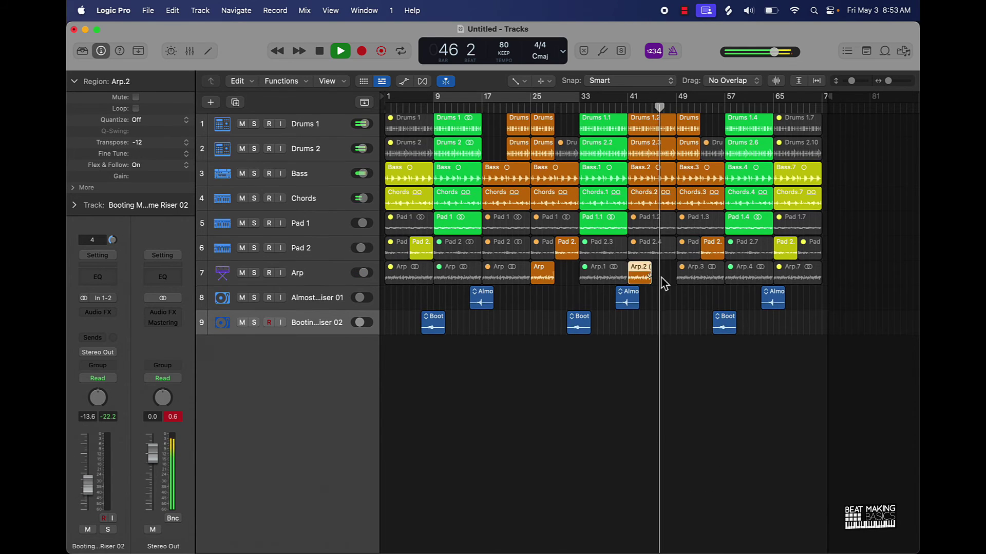
click(659, 302)
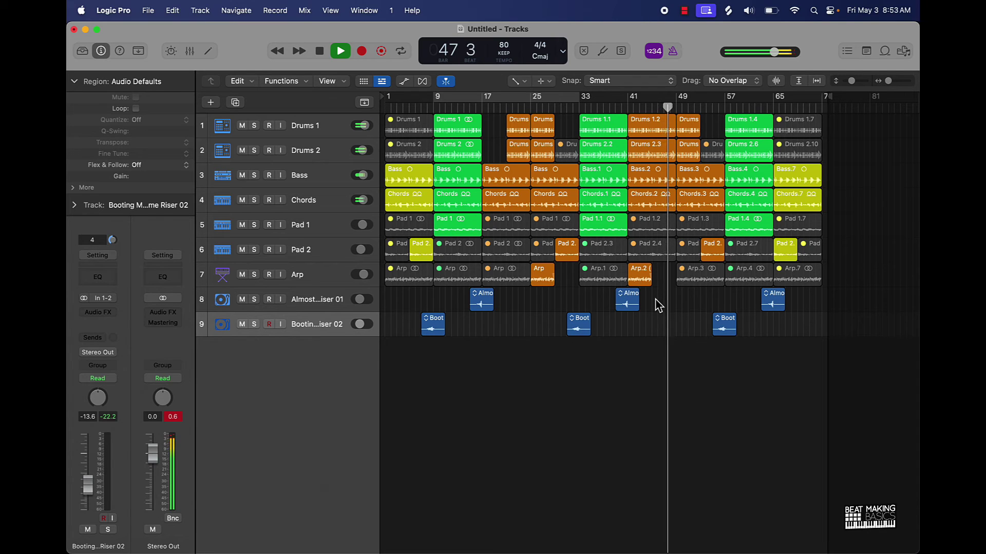
key(space)
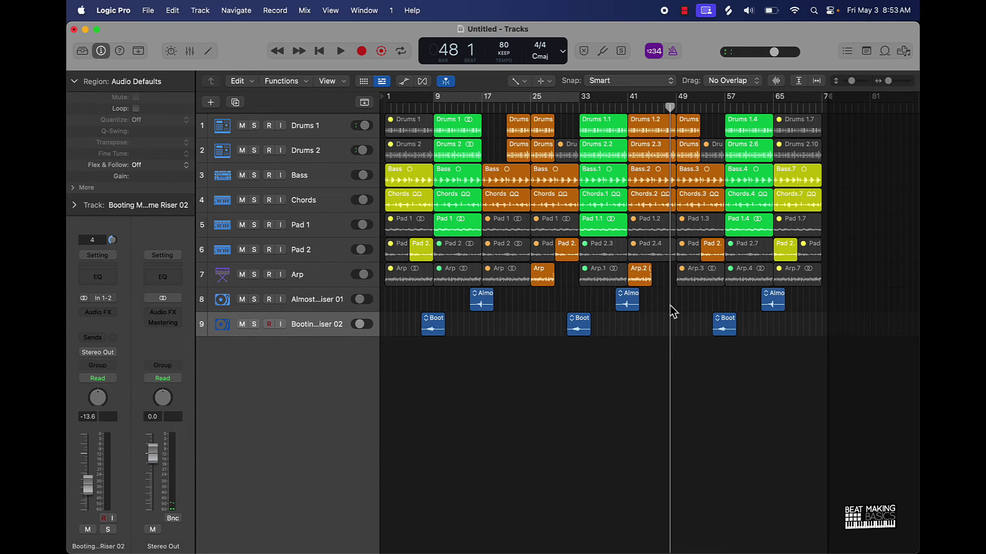
Reselect the Arp.2 region, choose the Fade tool again, and return to the Pointer tool with nothing selected.
click(646, 278)
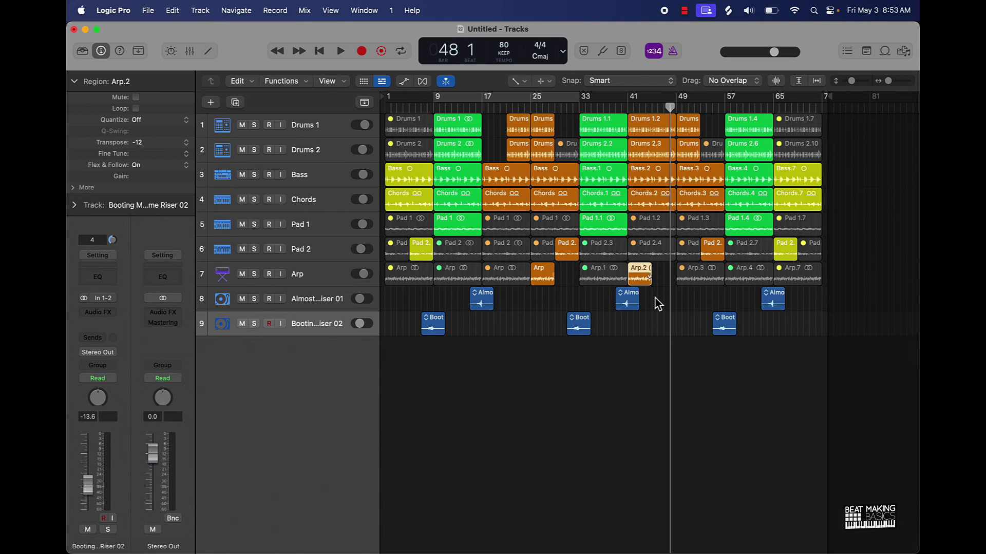
key(t)
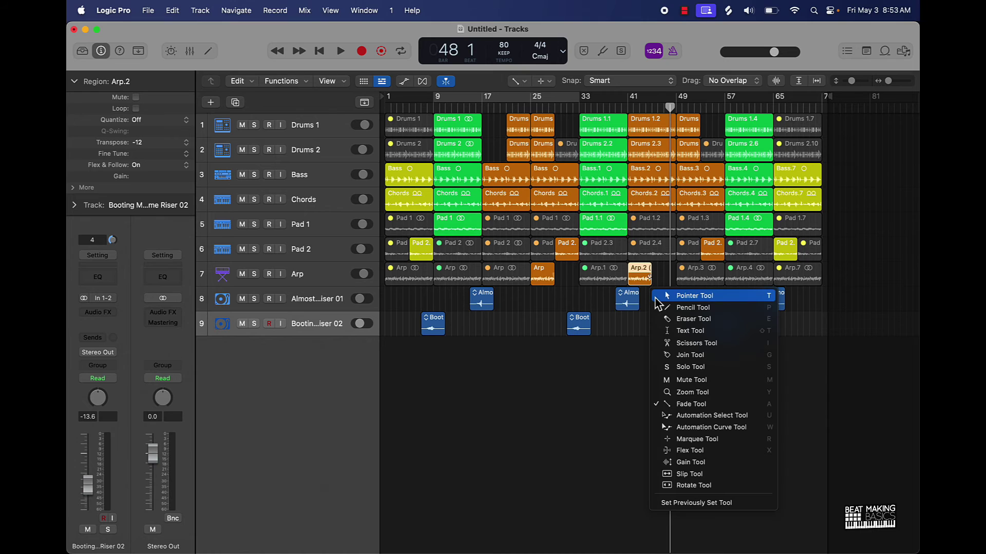
click(690, 405)
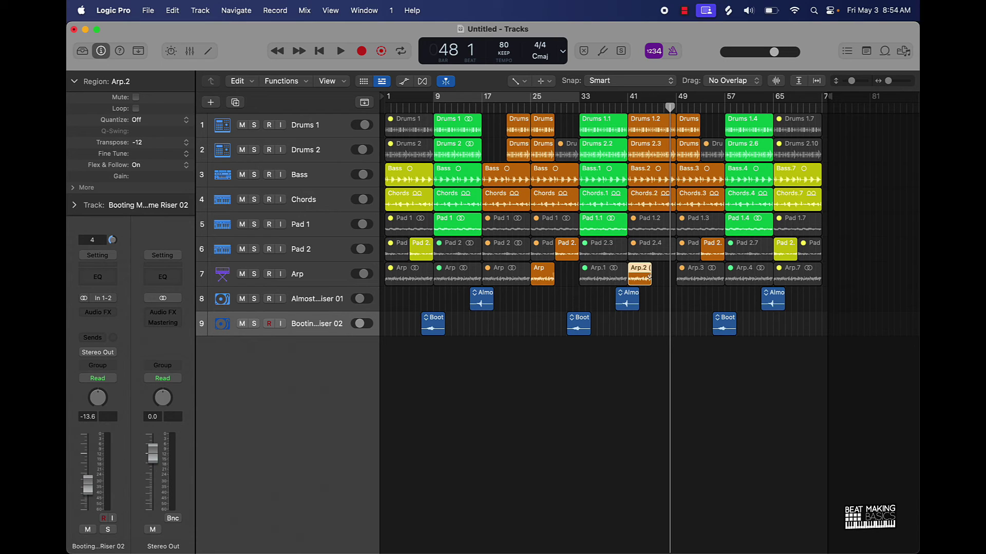
key(t)
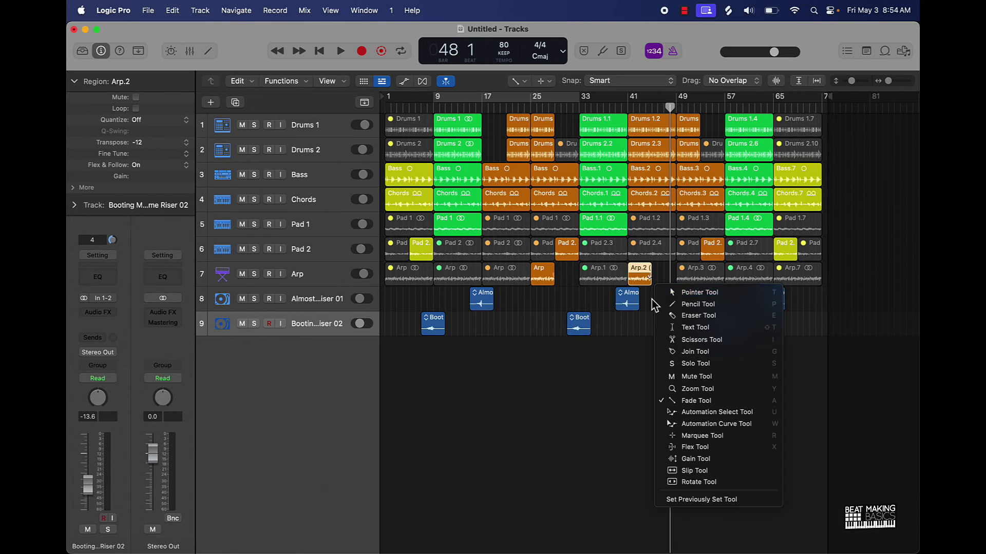
click(661, 293)
click(650, 301)
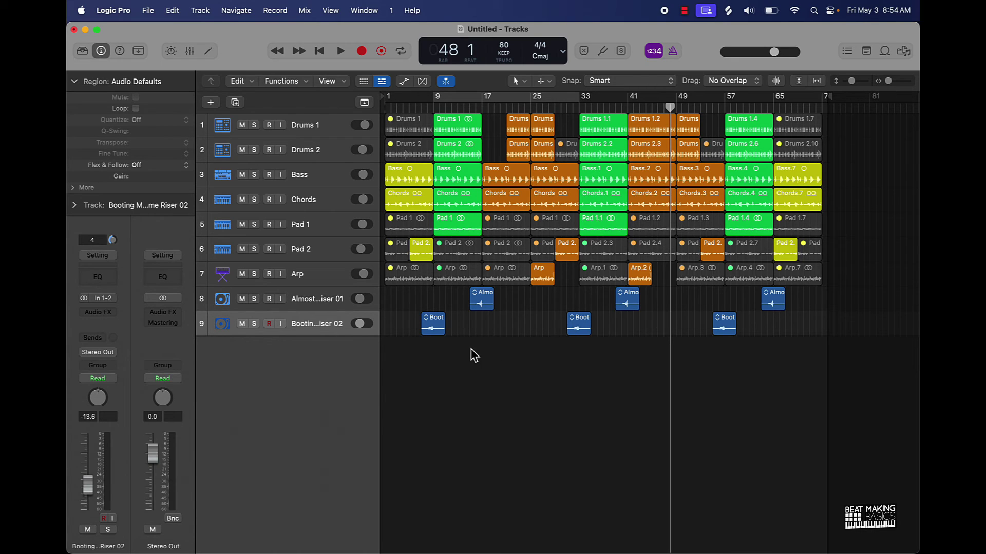
double_click(316, 300)
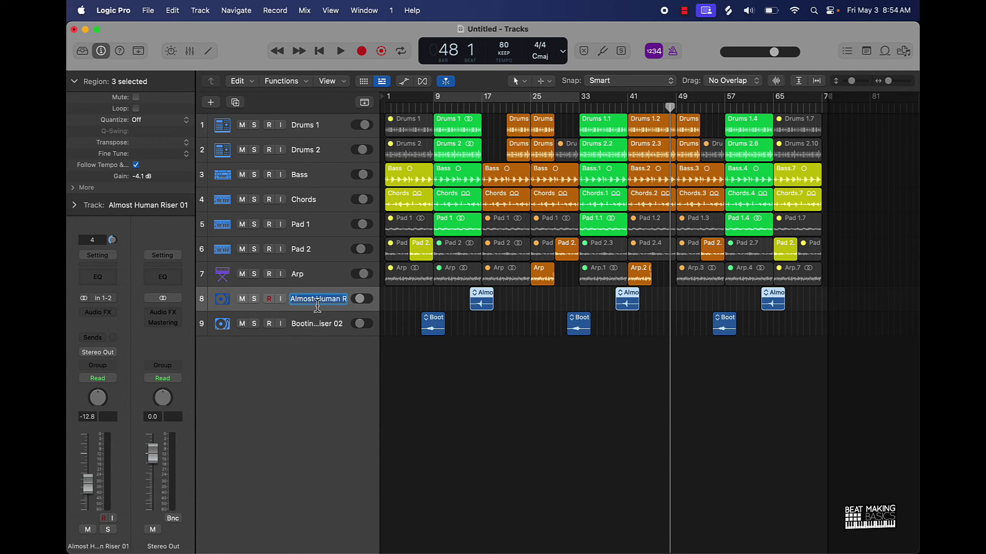
click(407, 369)
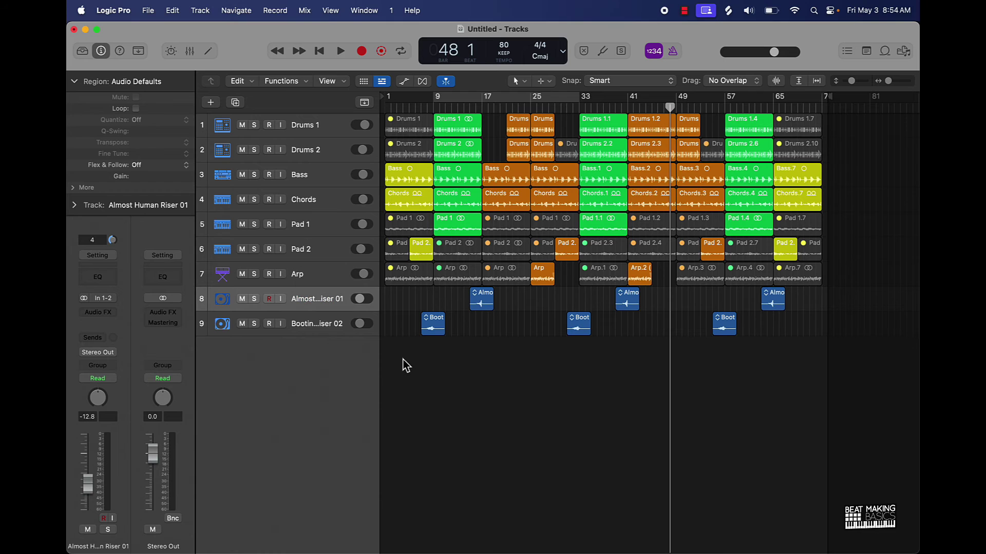
Transpose all regions from the Bass track down to the riser tracks by -2 semitones and play the song from bar 1.
drag(404, 359, 819, 176)
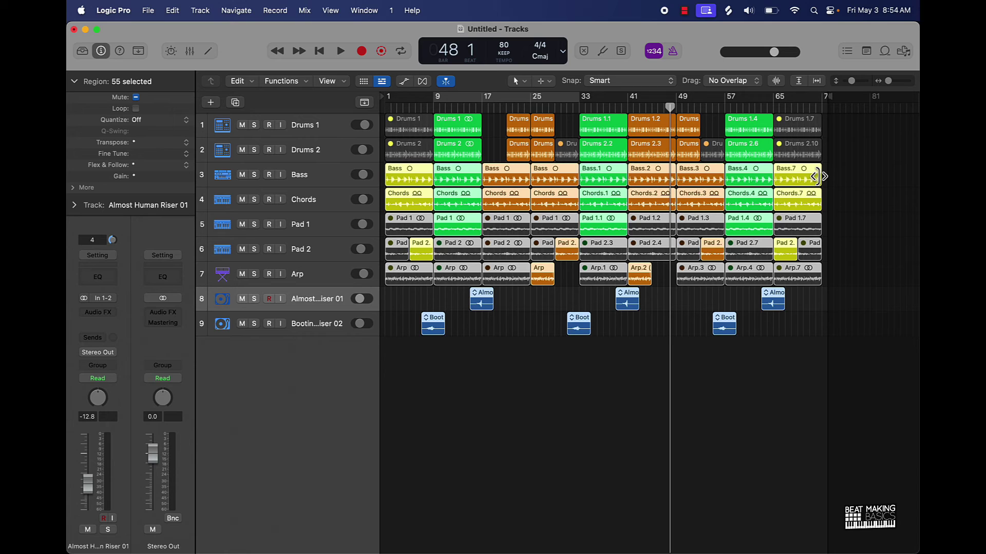
key(alt+minus)
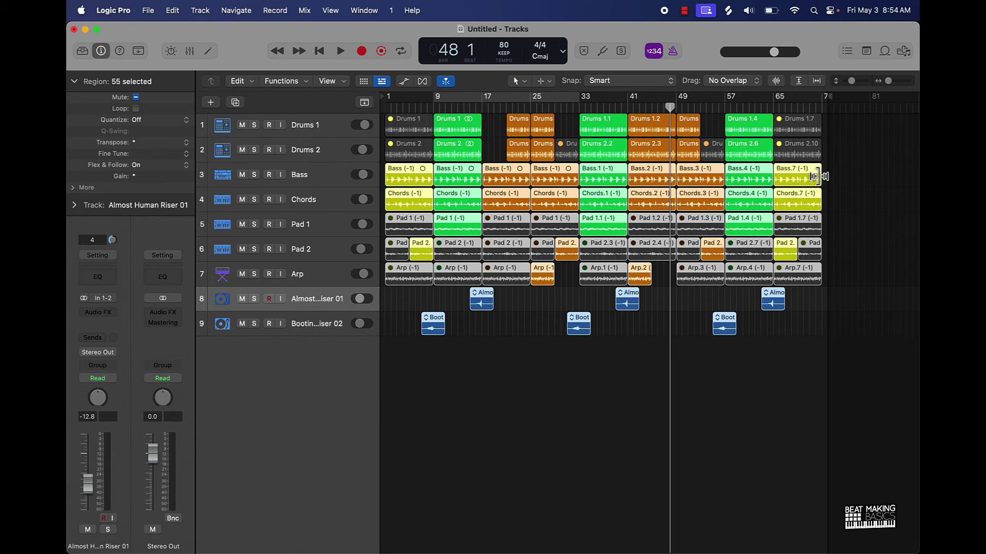
key(alt+minus)
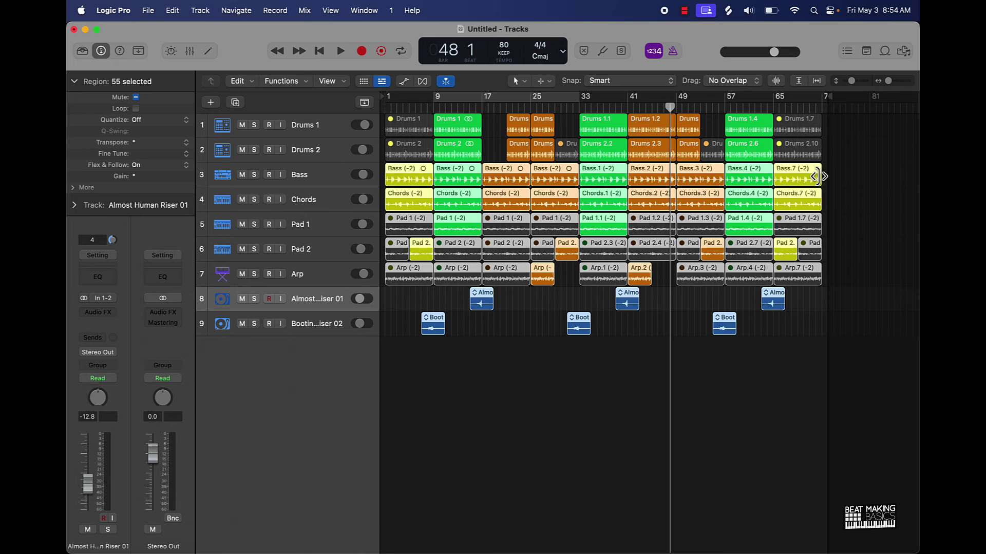
key(Return)
key(space)
key(F12)
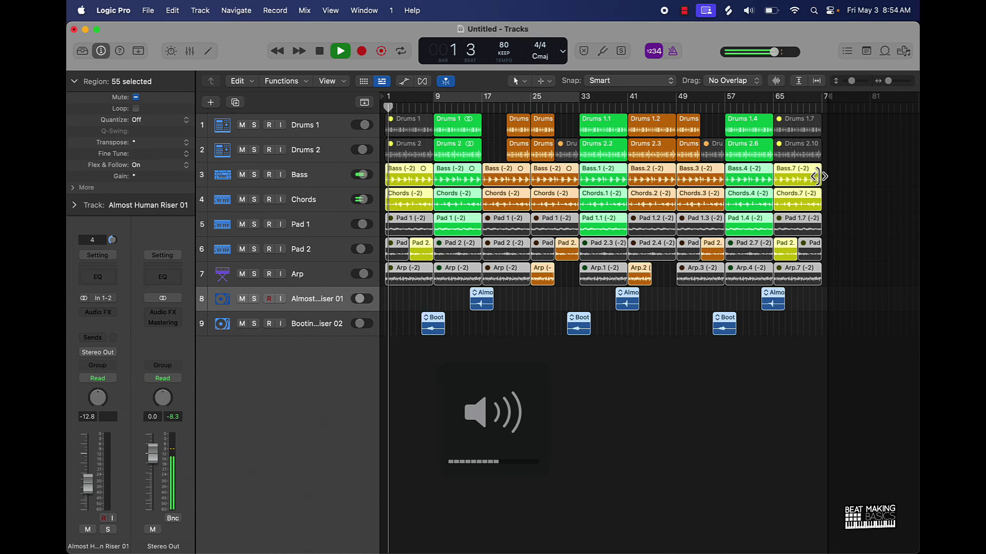
Continue playback from about bar 8, raise the selected regions' transposition to -1, and stop playback.
click(429, 108)
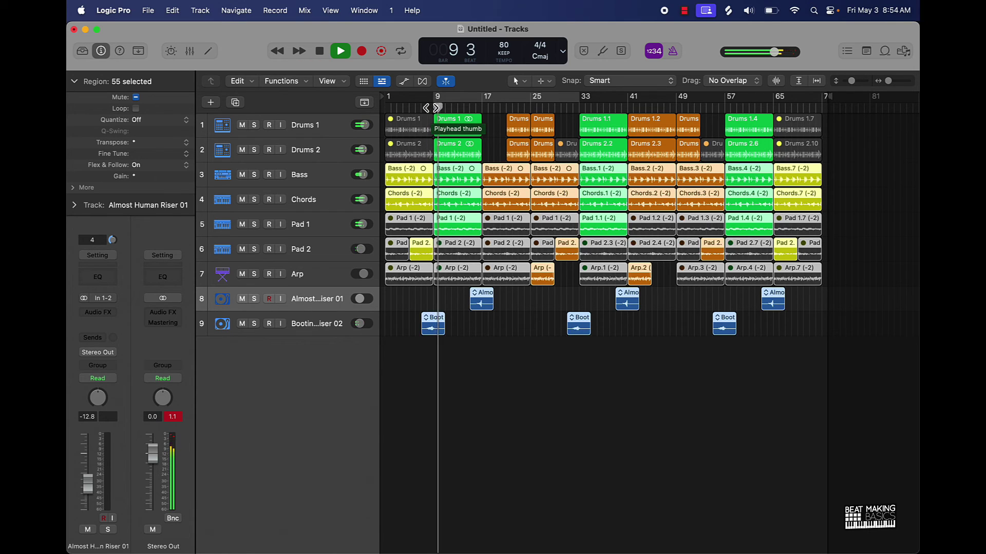
key(alt+Up)
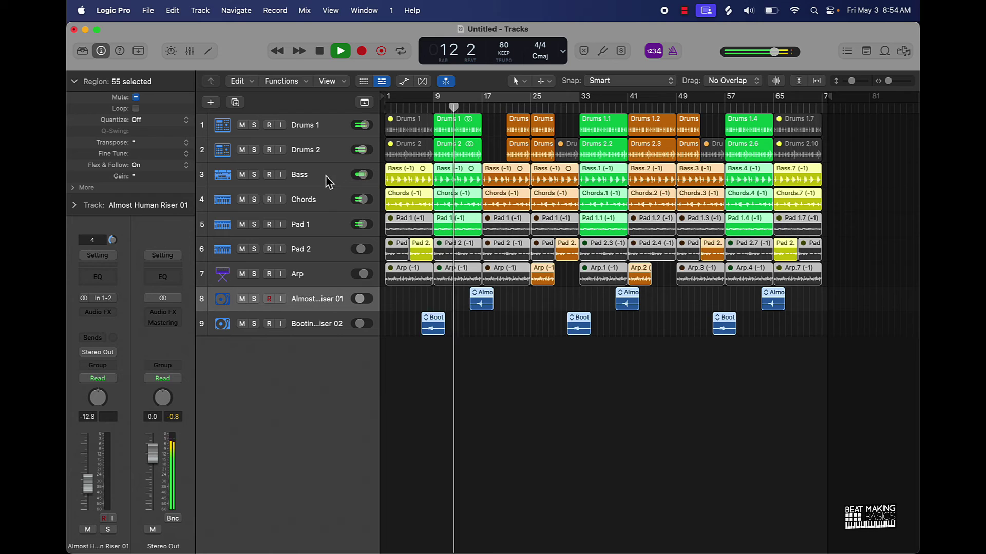
key(space)
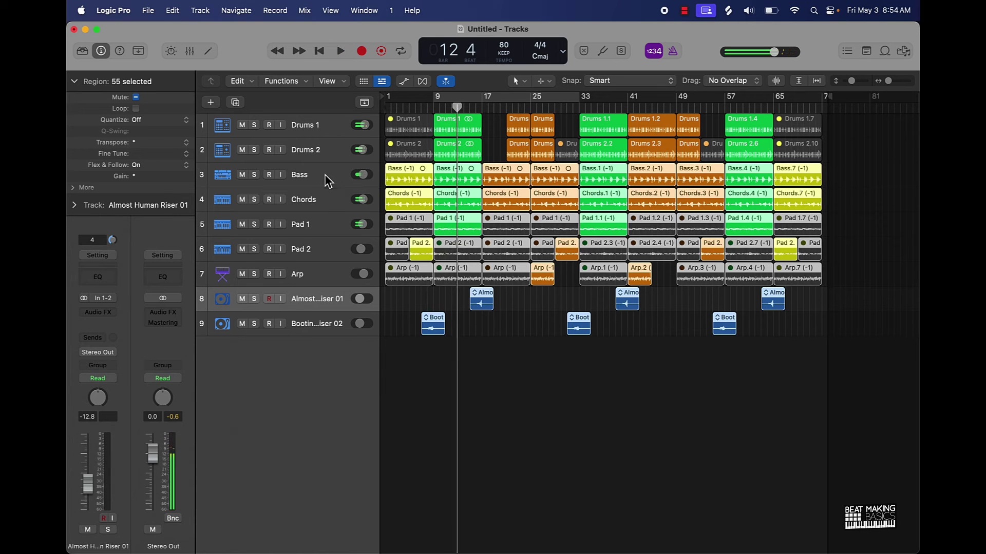
Rename the Almost Human Riser 01 track as Riser 2 and the Booting Mainframe track as Riser 1, placing Riser 1 above Riser 2.
scroll(358, 185, up, 5)
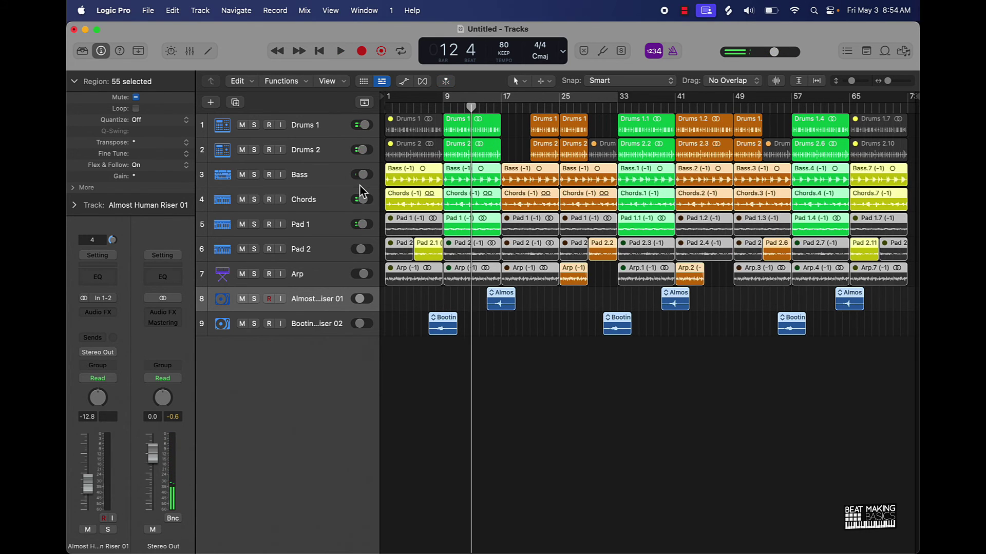
scroll(358, 185, down, 1)
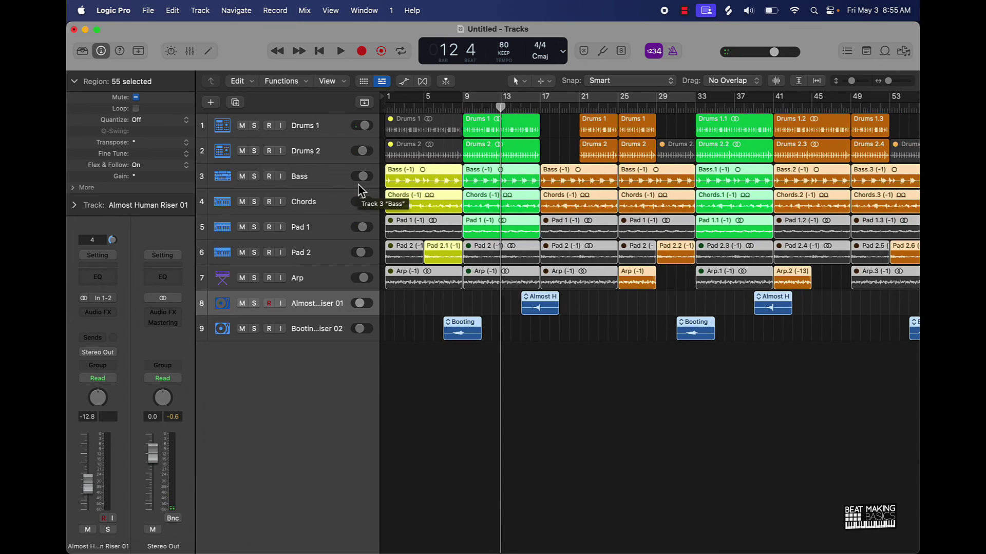
double_click(323, 305)
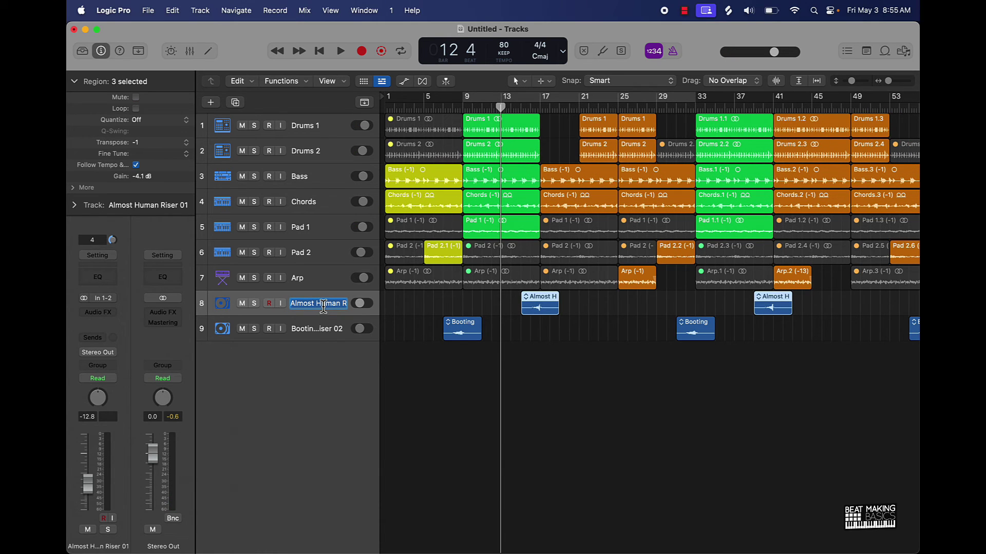
text(Riser 2)
double_click(301, 330)
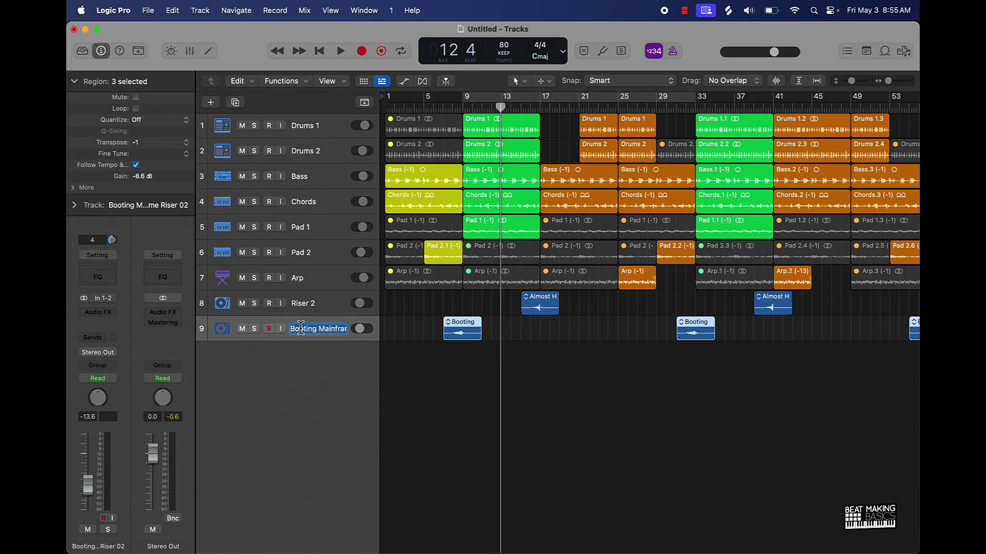
text(Riser 1)
key(Return)
drag(311, 339, 318, 306)
Select all regions in the song and name them after their tracks.
click(440, 401)
key(super+a)
key(alt+shift+n)
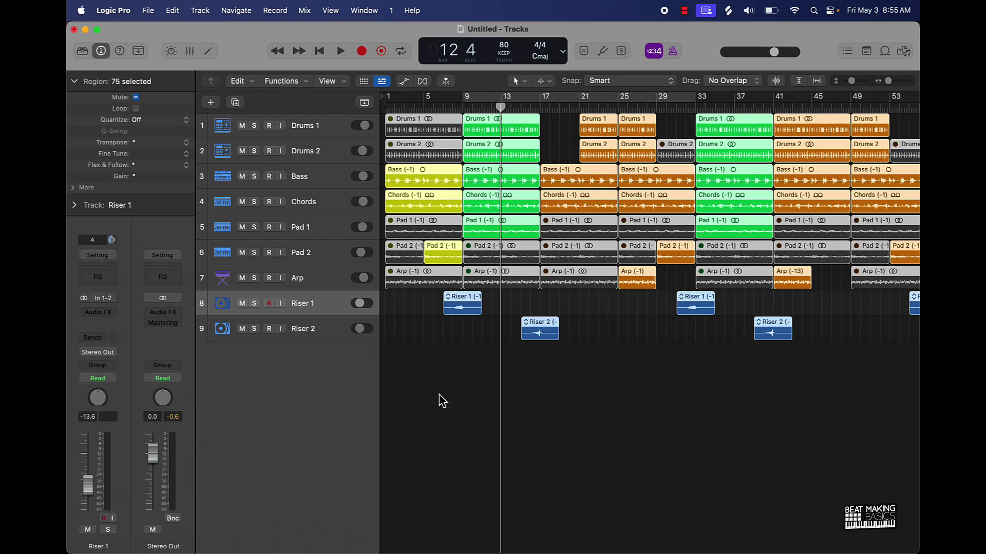
click(440, 400)
Insert a Spectral Gate filter effect on the Chords track.
click(308, 206)
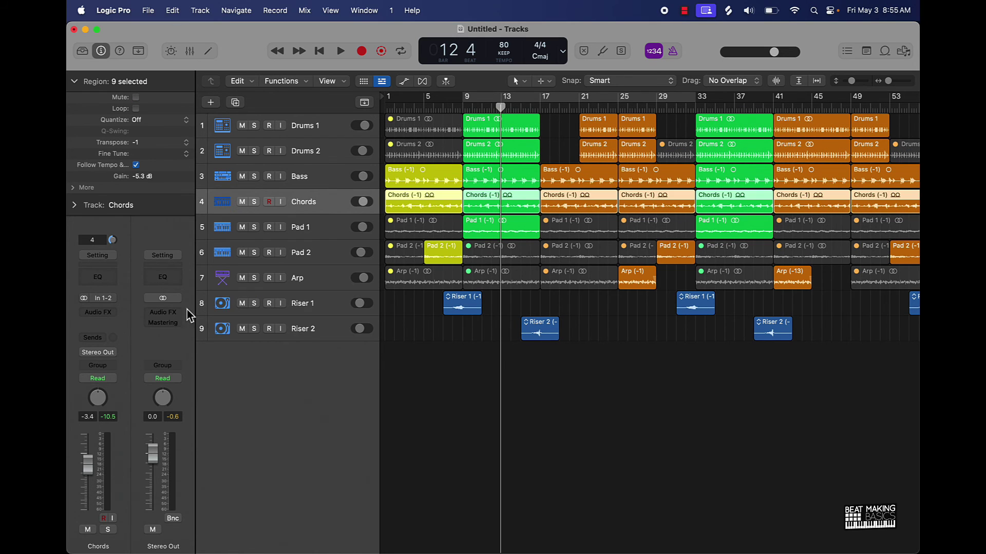
click(108, 314)
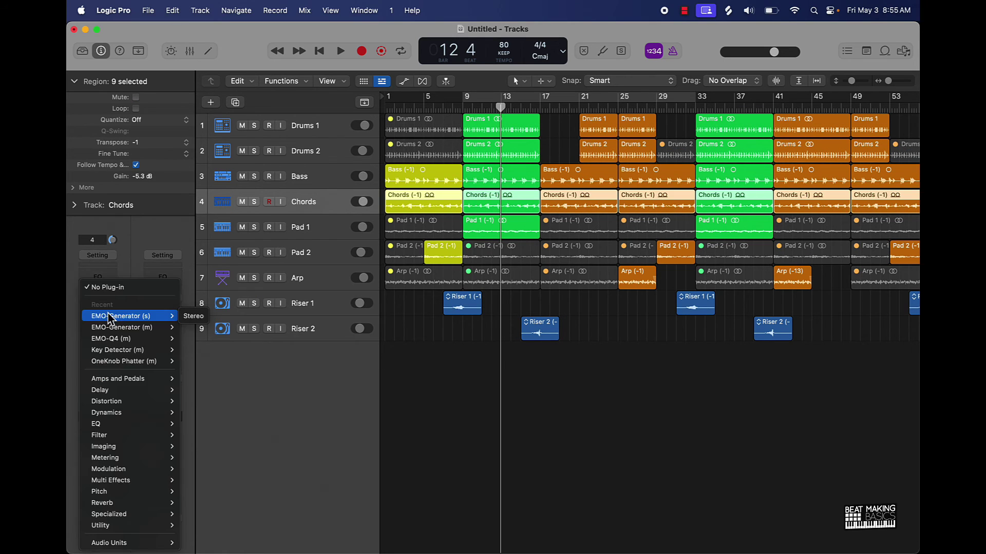
mouse_move(119, 440)
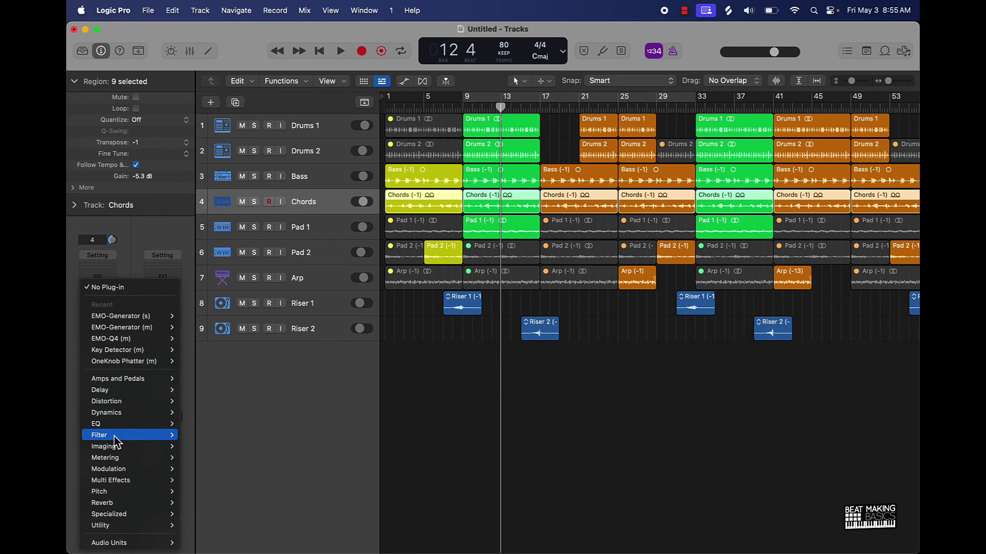
mouse_move(204, 480)
click(295, 486)
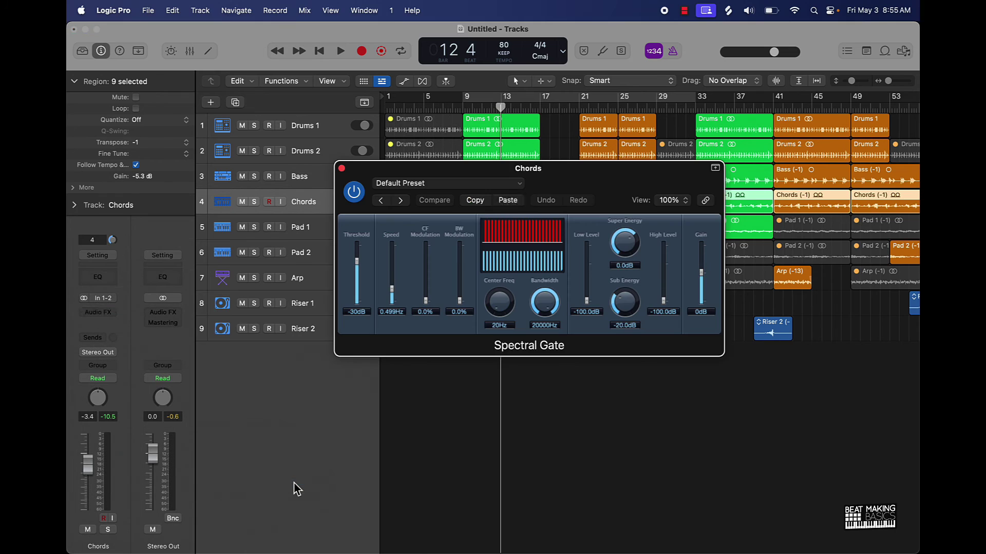
Load the Arctic Radio Broadcast preset in the Chords track's Spectral Gate while playing from the start, and raise the Pad 2 volume slightly.
key(Return)
key(space)
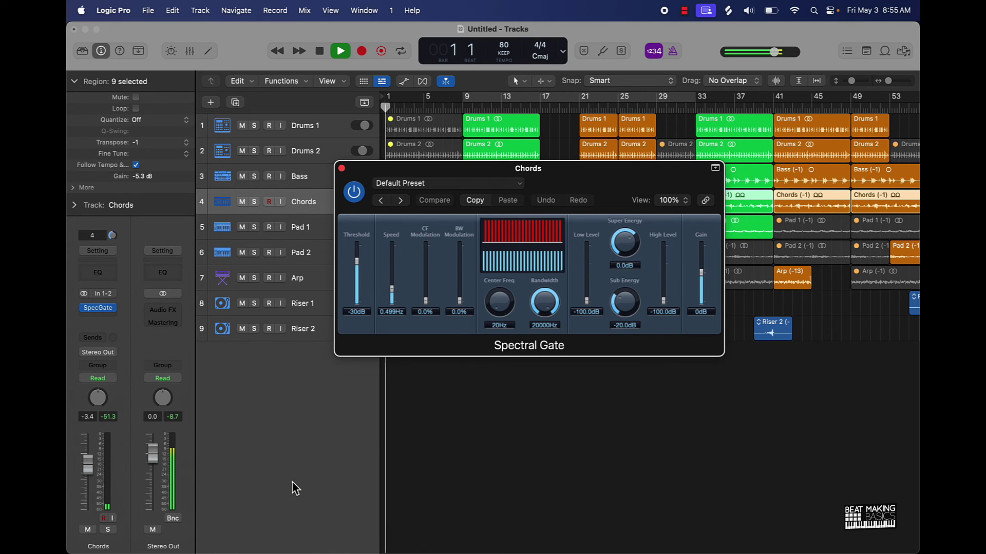
click(399, 203)
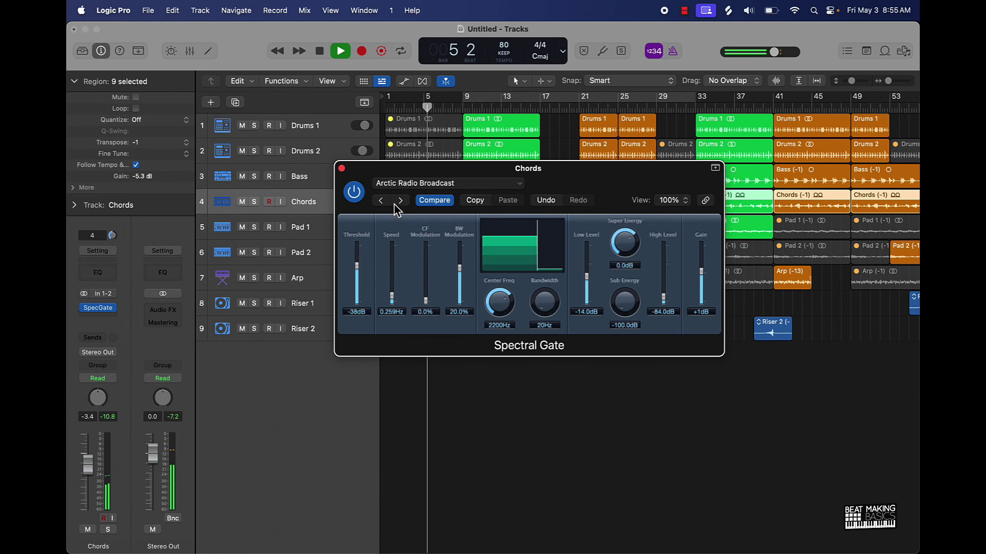
click(341, 169)
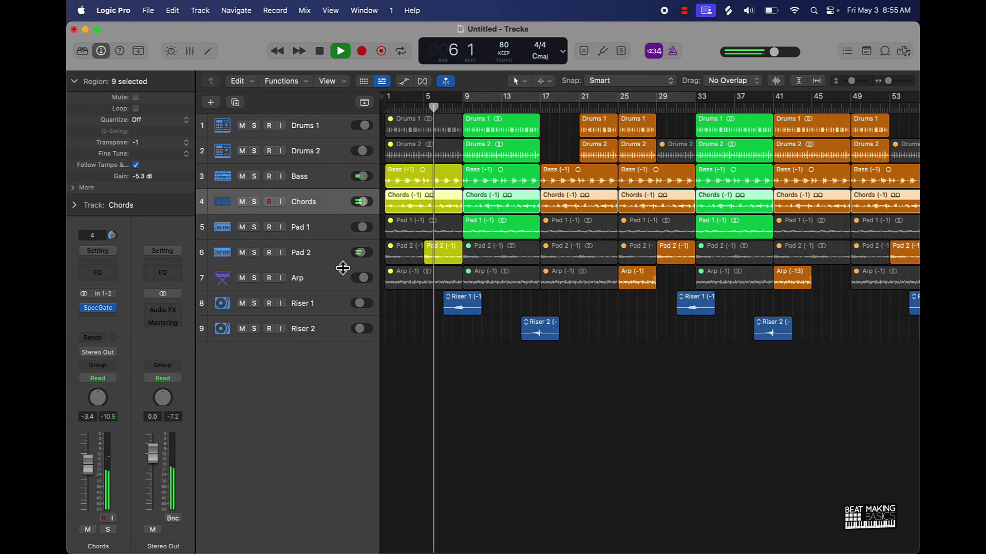
drag(359, 255, 361, 255)
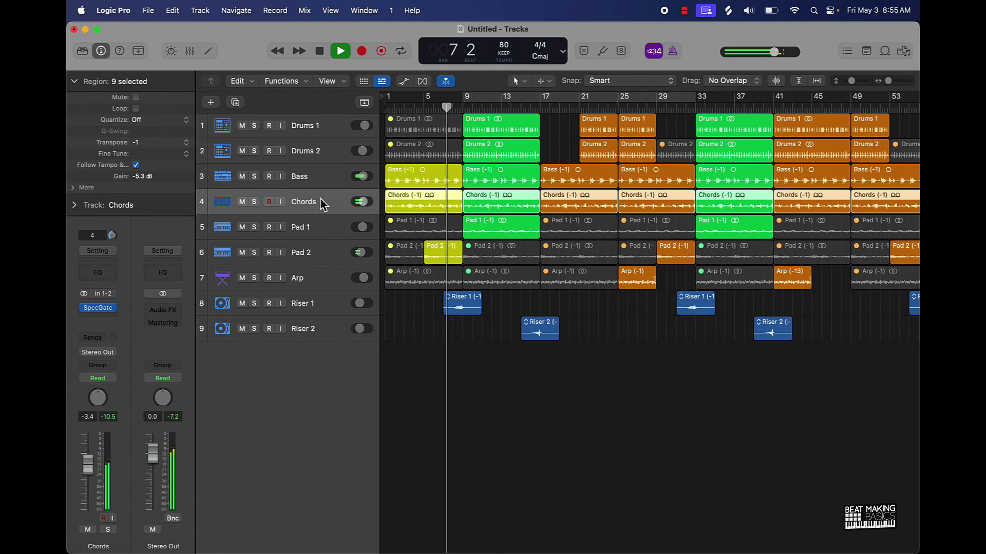
Bypass the Spectral Gate on the Chords track during playback, and return the playhead to the start of the song.
mouse_move(84, 314)
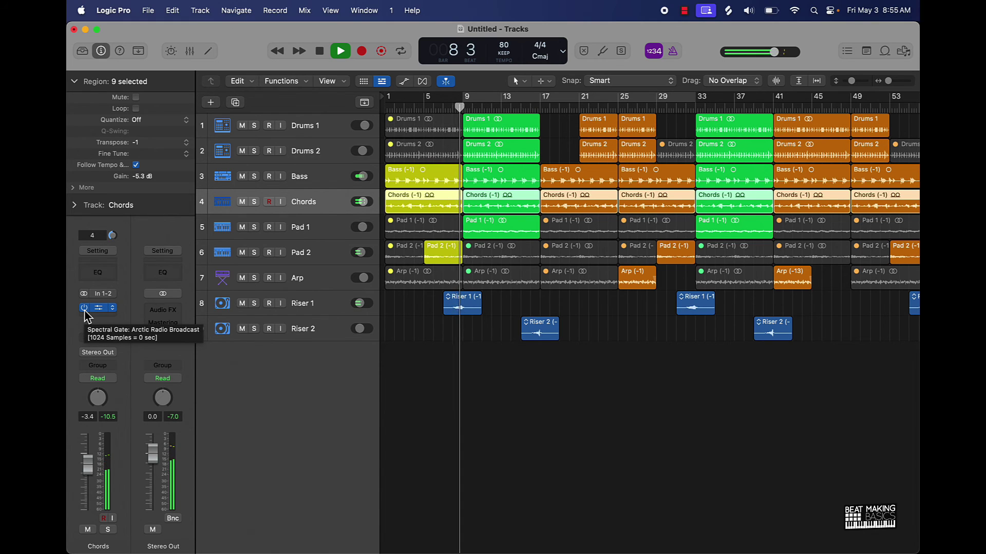
click(84, 309)
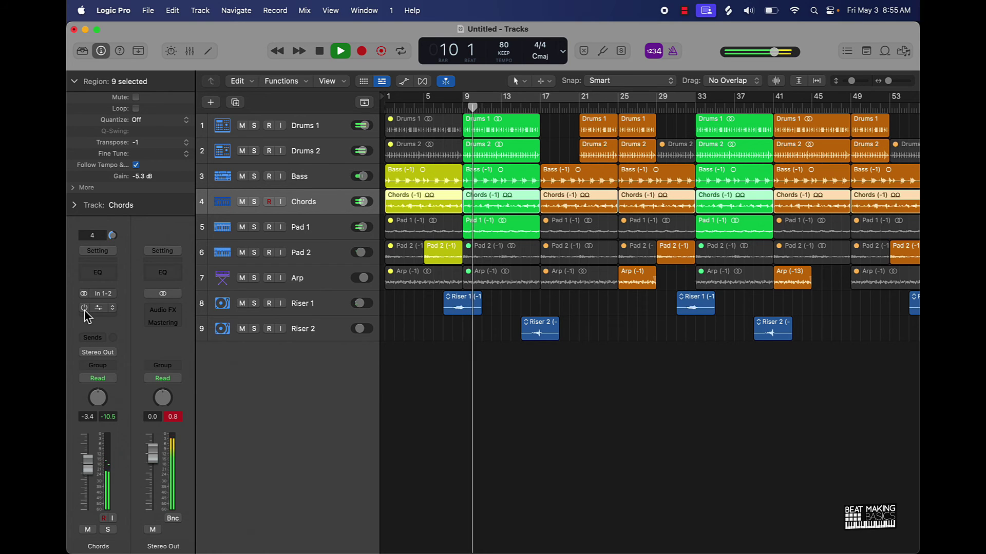
key(space)
key(Return)
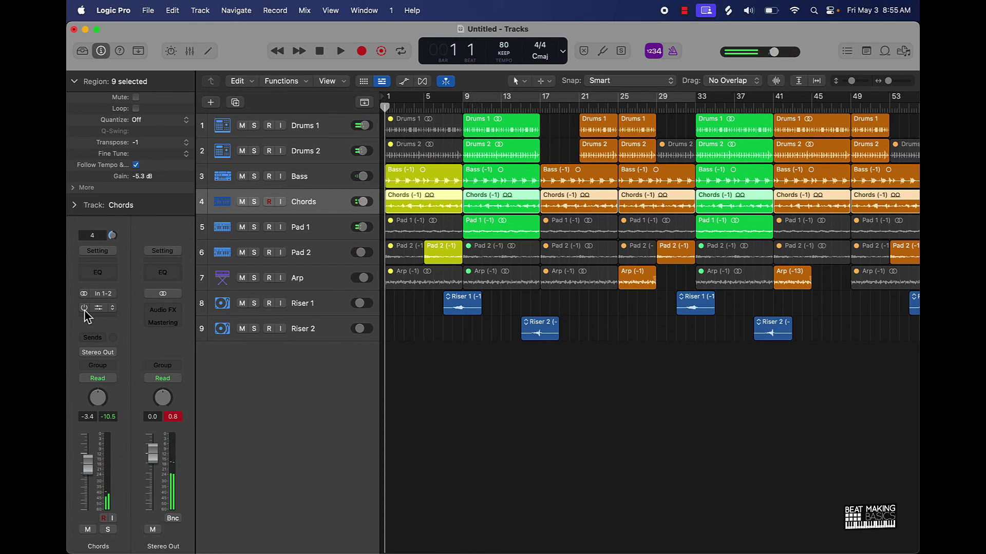
click(85, 308)
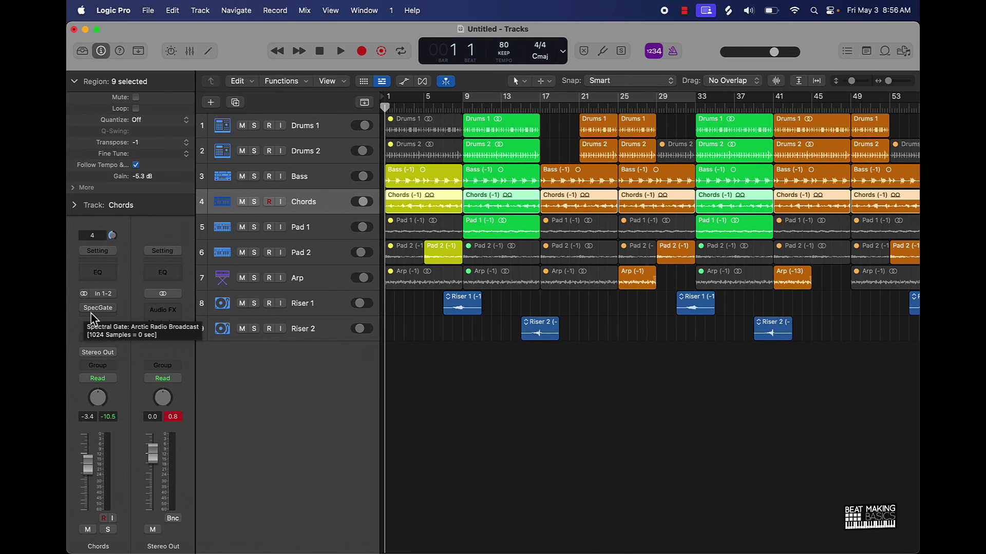
Show track automation and set the Chords track's automation parameter to Insert 1 Bypass (SpecGate).
key(a)
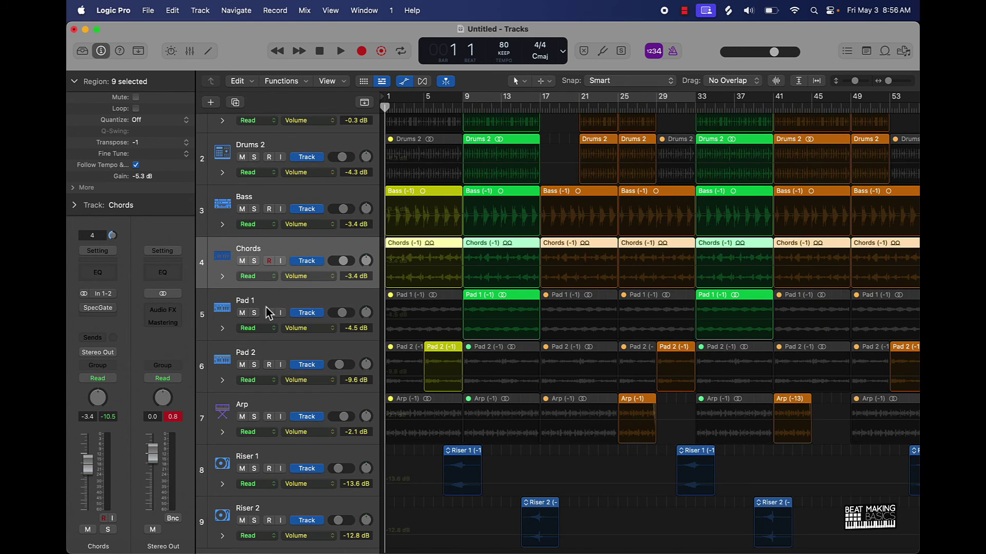
click(331, 277)
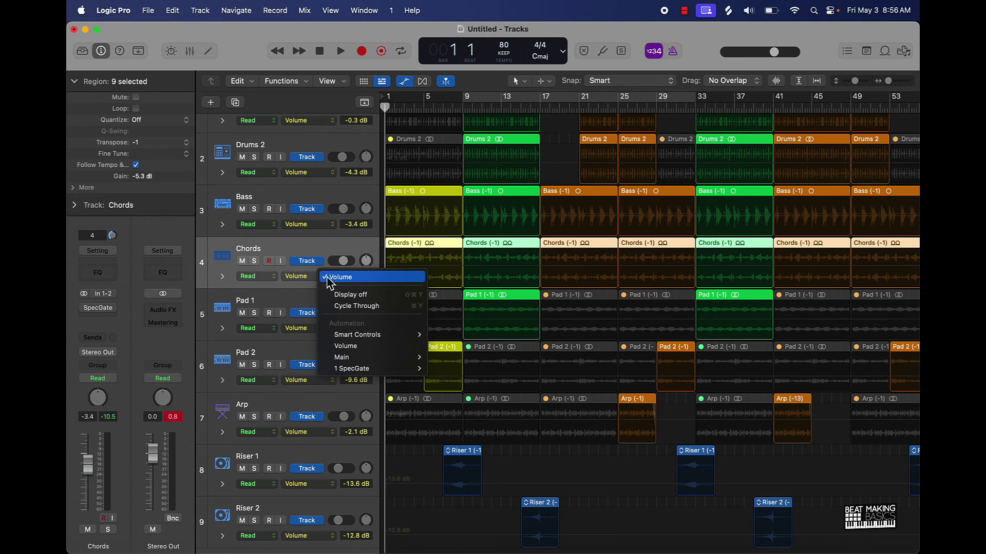
mouse_move(374, 370)
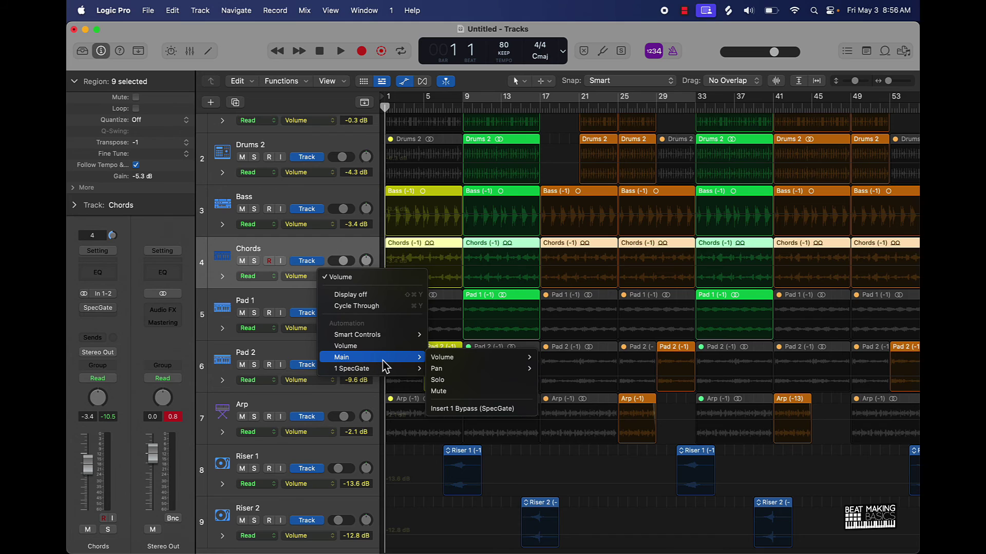
click(470, 409)
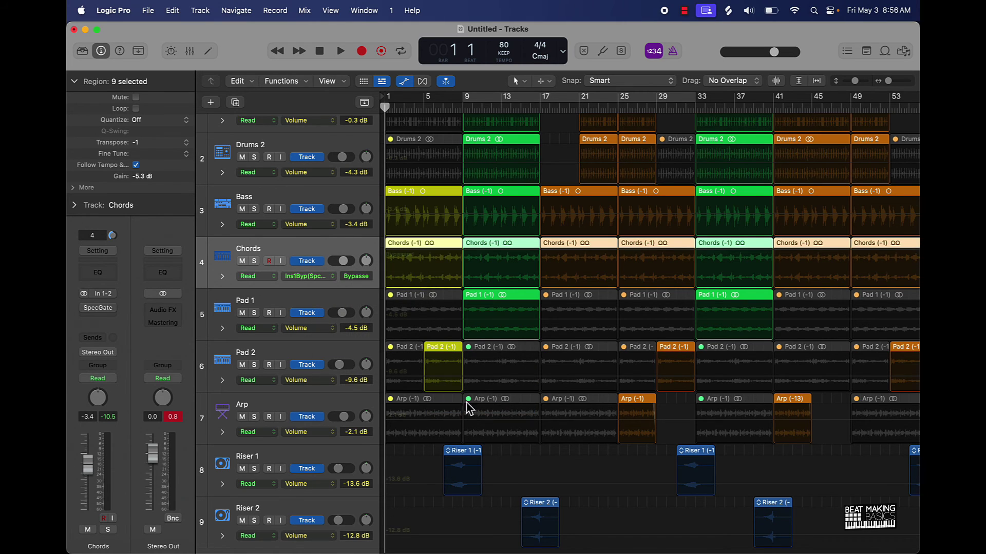
Add a bypass automation point at bar 9 on the Chords track and activate the Spectral Gate from bar 1 to 9.
click(462, 294)
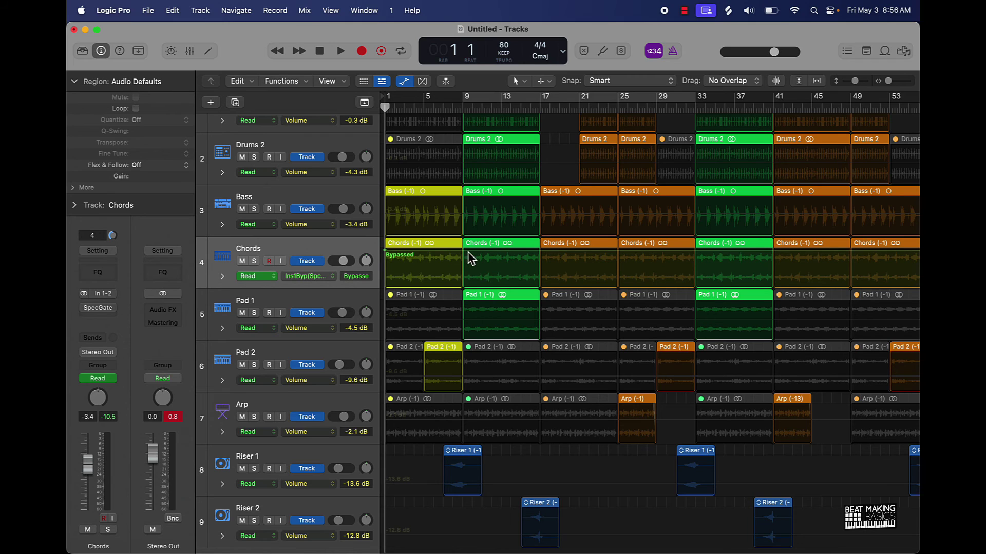
click(466, 258)
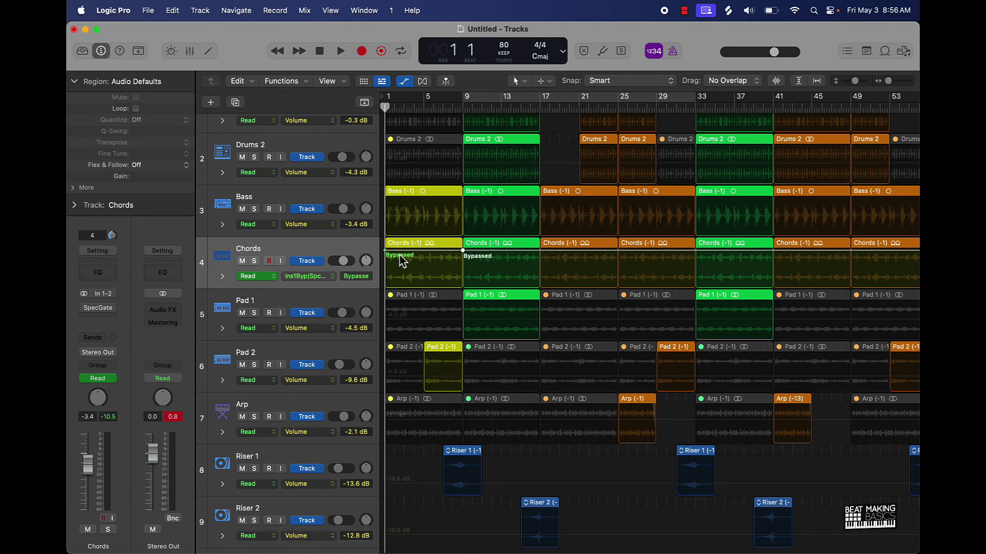
drag(389, 258, 391, 310)
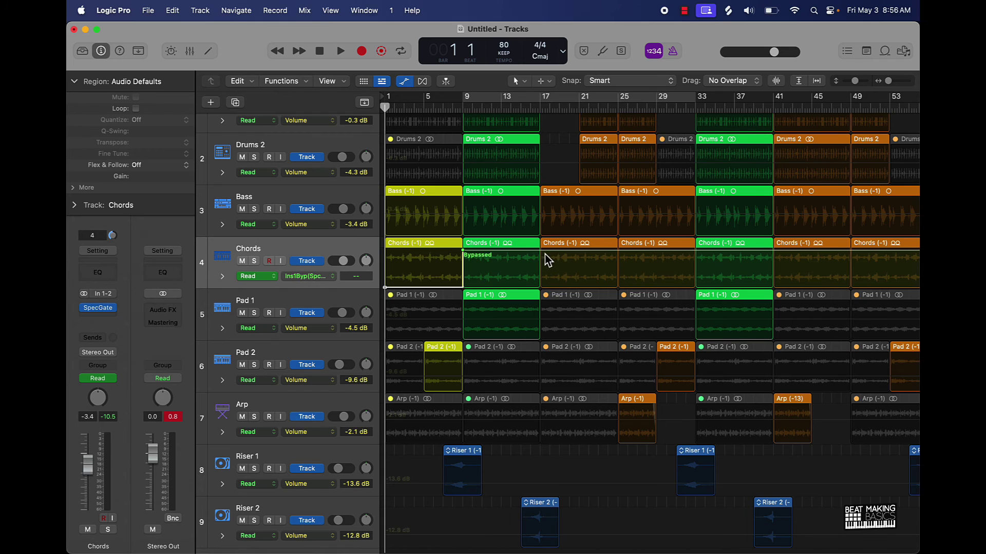
Automate the Chords track's Spectral Gate to be active from bar 25 to 33 and bypassed from bar 33.
click(620, 252)
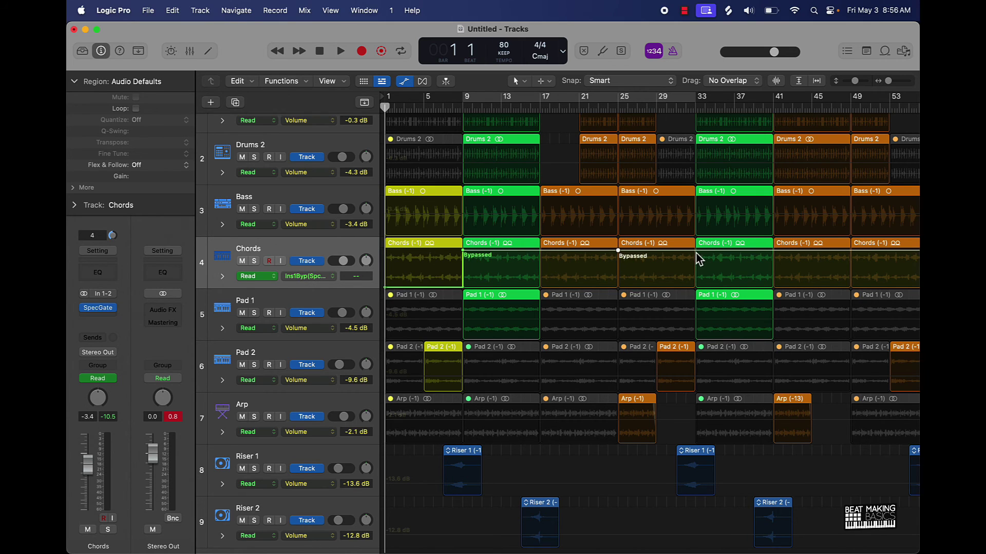
drag(675, 256, 696, 252)
scroll(739, 260, right, 6)
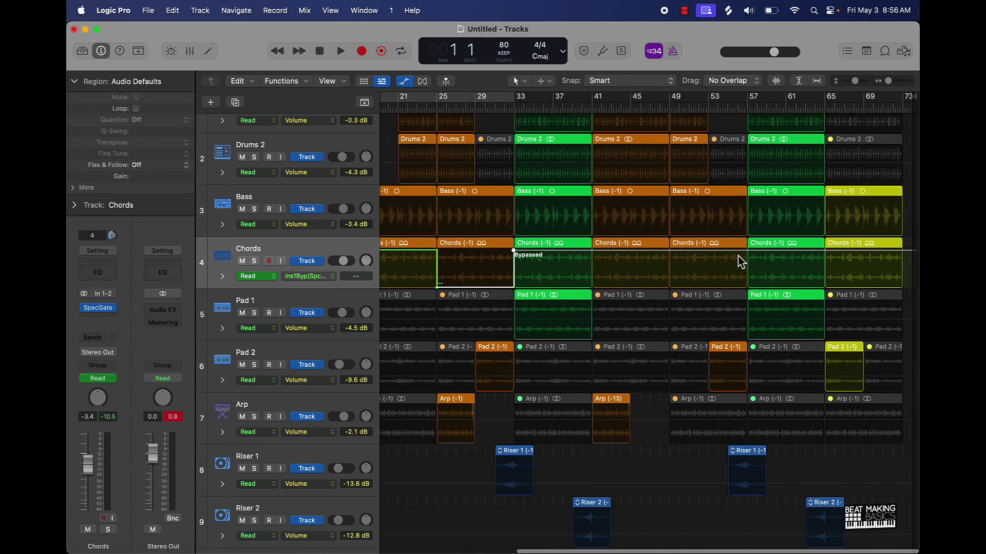
Automate the Chords track's Spectral Gate to be active from bar 41 to 49 and bypassed from bar 49.
click(595, 252)
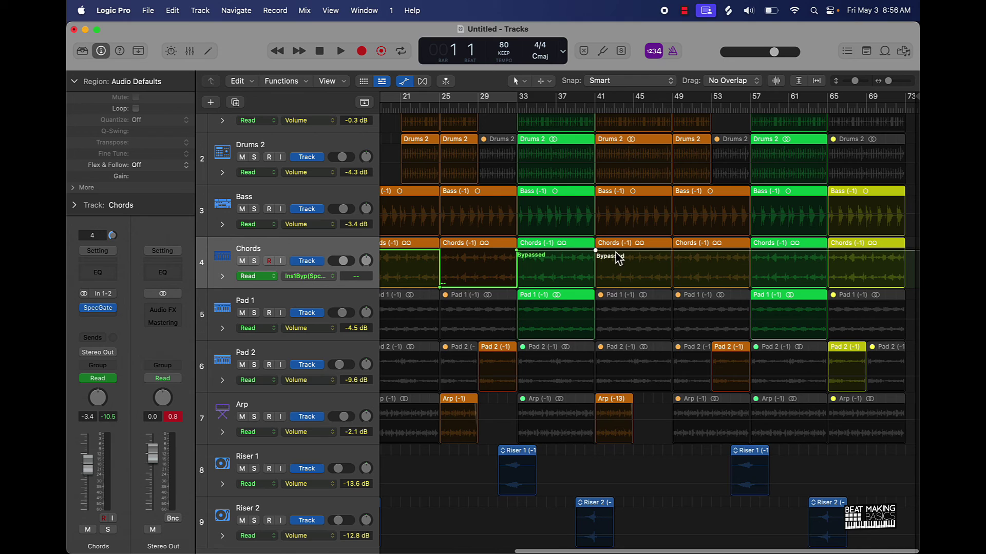
click(672, 252)
drag(672, 252, 673, 288)
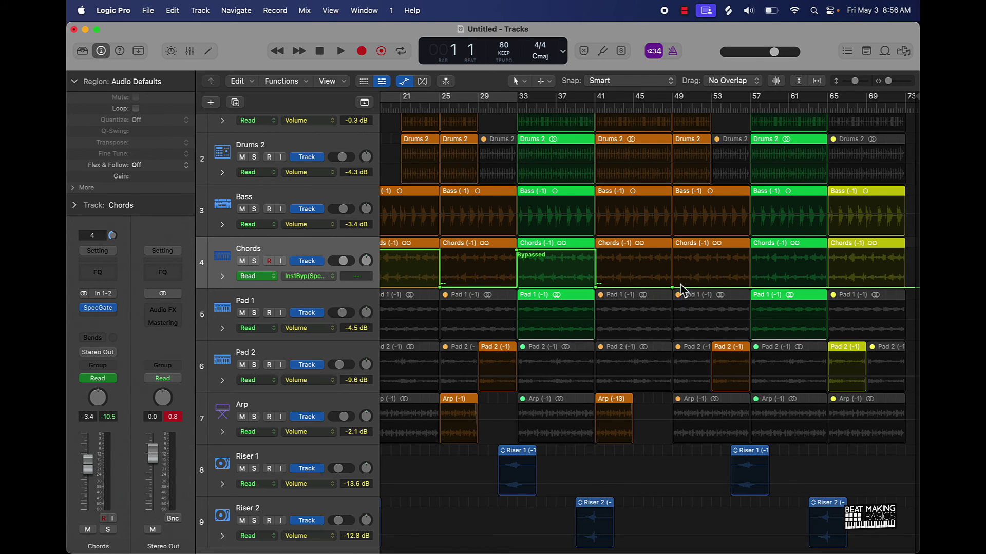
click(673, 252)
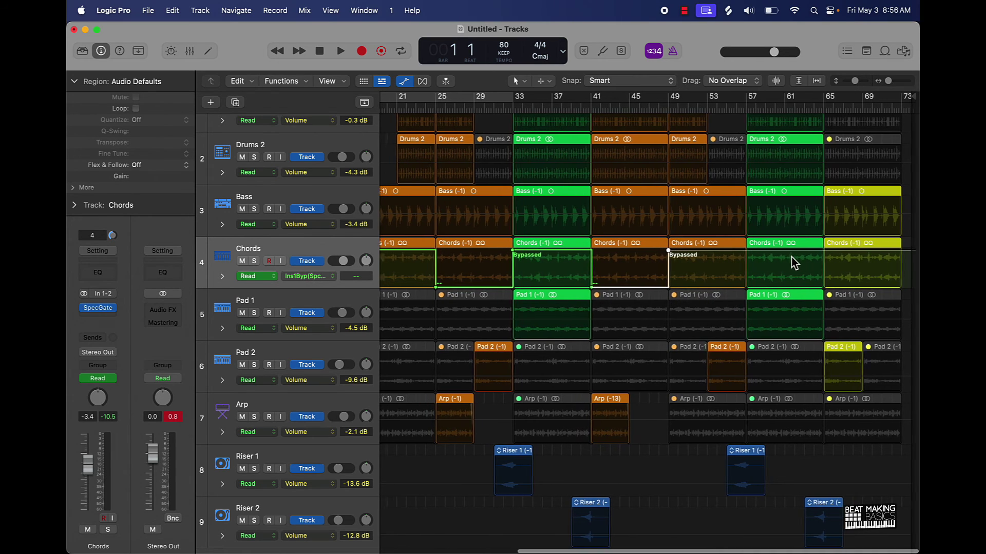
Hide the automation, listen to the intro from bar 1 to about bar 5, and return the playhead to the start.
key(a)
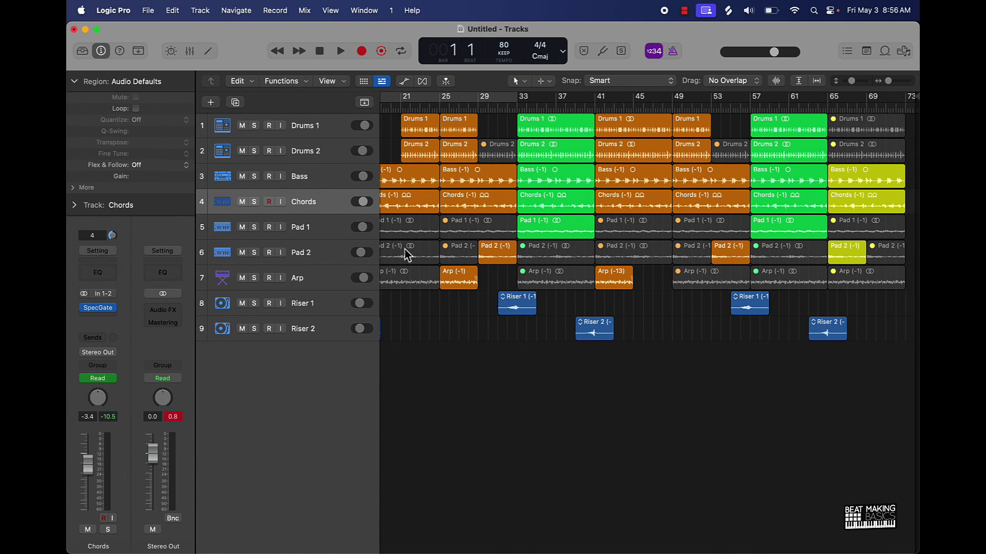
scroll(513, 237, left, 5)
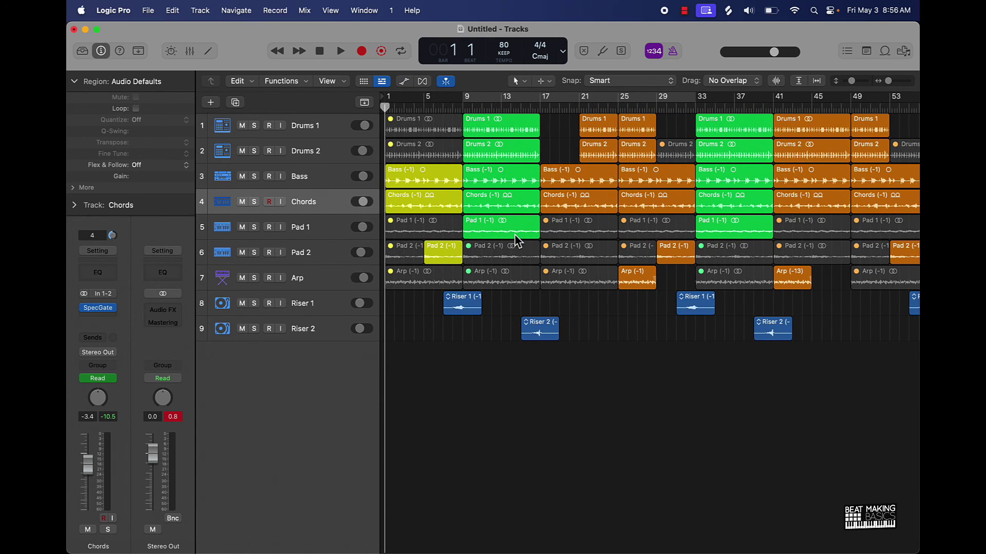
key(space)
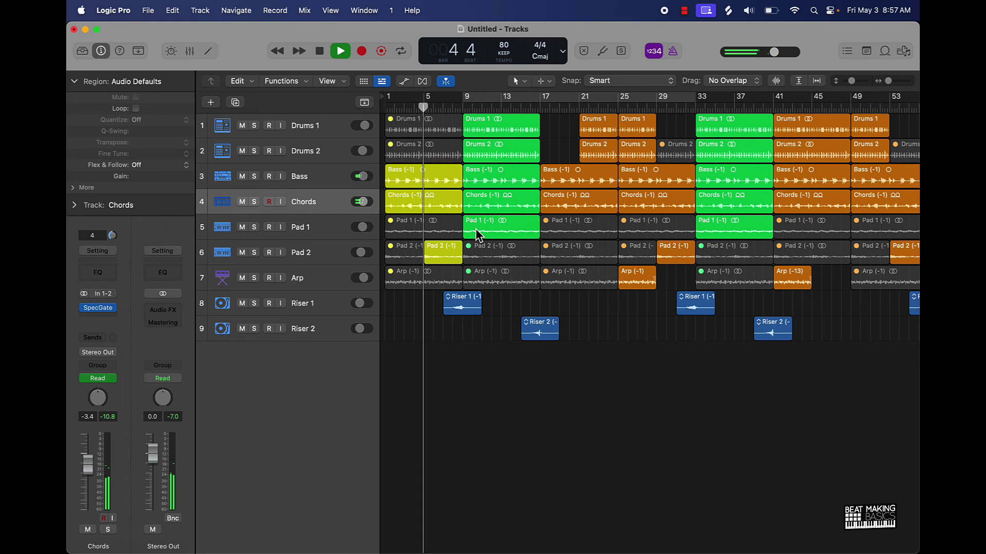
key(space)
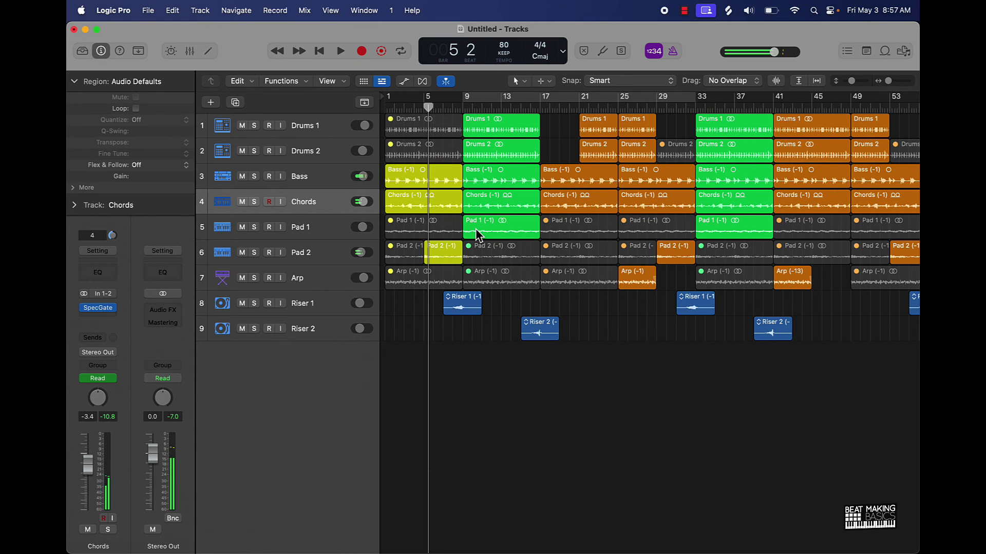
key(Return)
Set the Chords track's Spectral Gate automation to bypassed from bar 1 to 9, and hide the automation.
key(a)
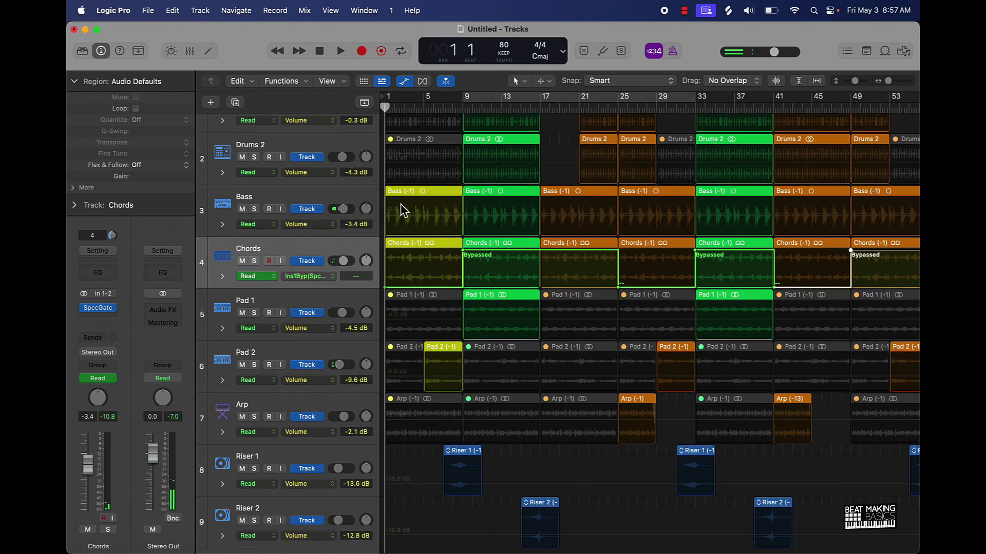
drag(388, 294, 386, 252)
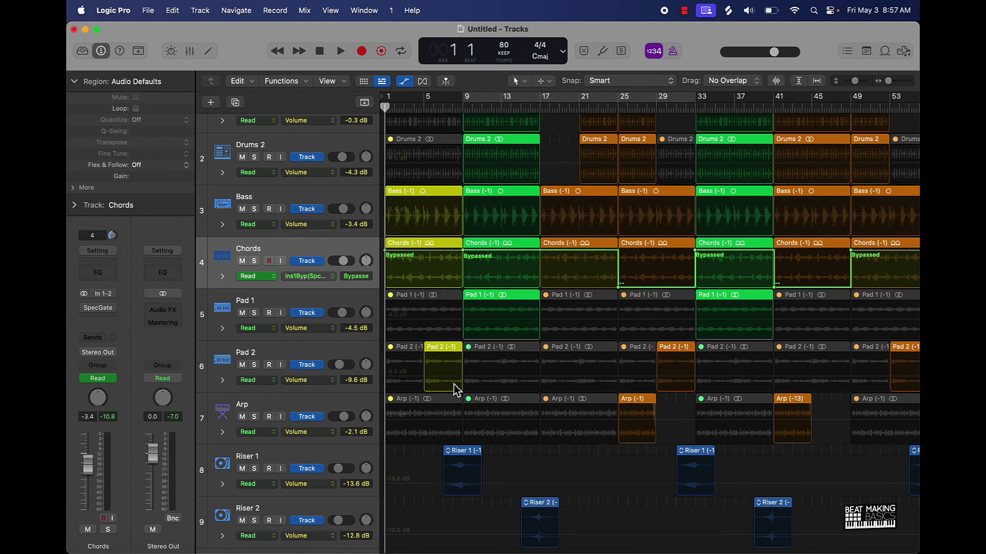
key(a)
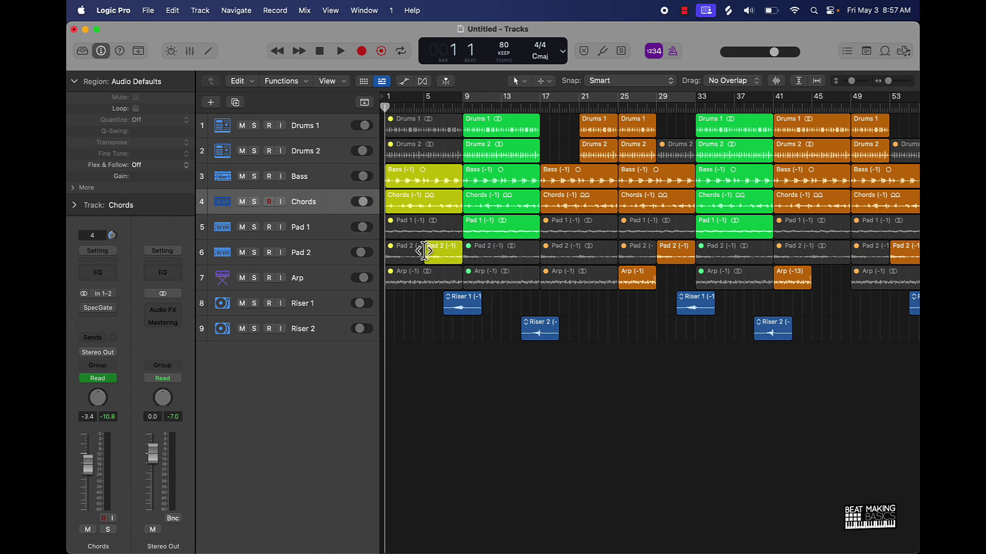
Fade the edges of the active Pad 2 regions across the song with the Fade tool, and switch back to the Pointer tool.
key(t)
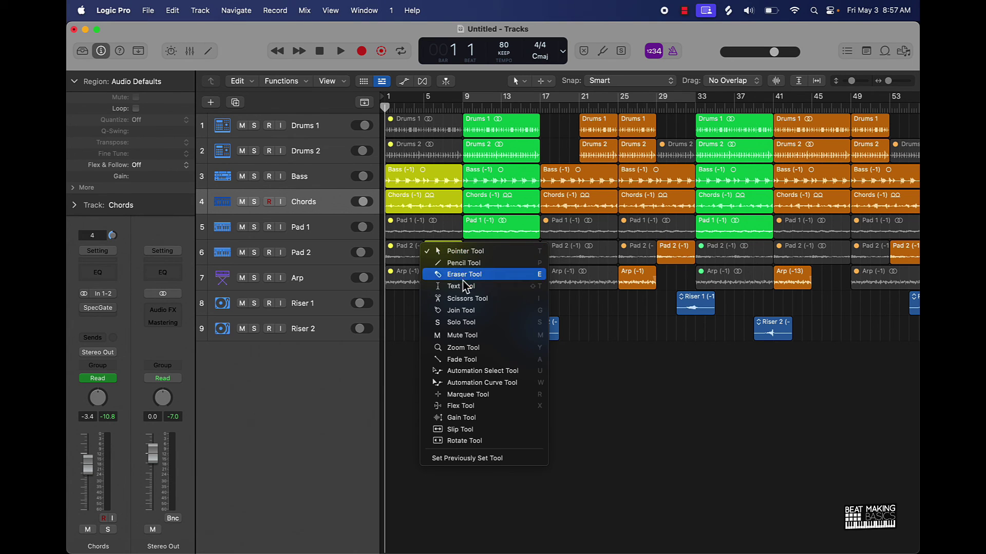
click(462, 359)
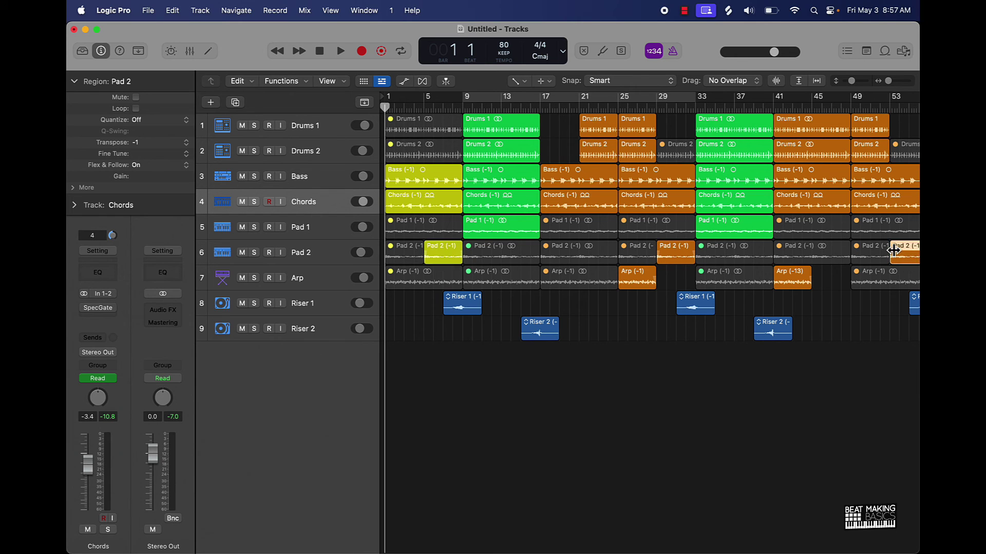
scroll(894, 250, right, 5)
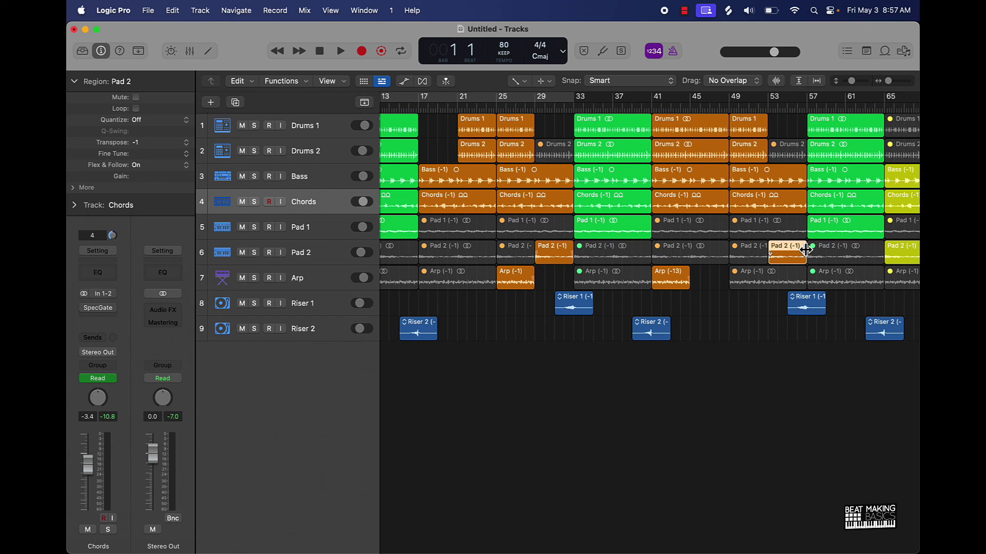
scroll(890, 251, right, 3)
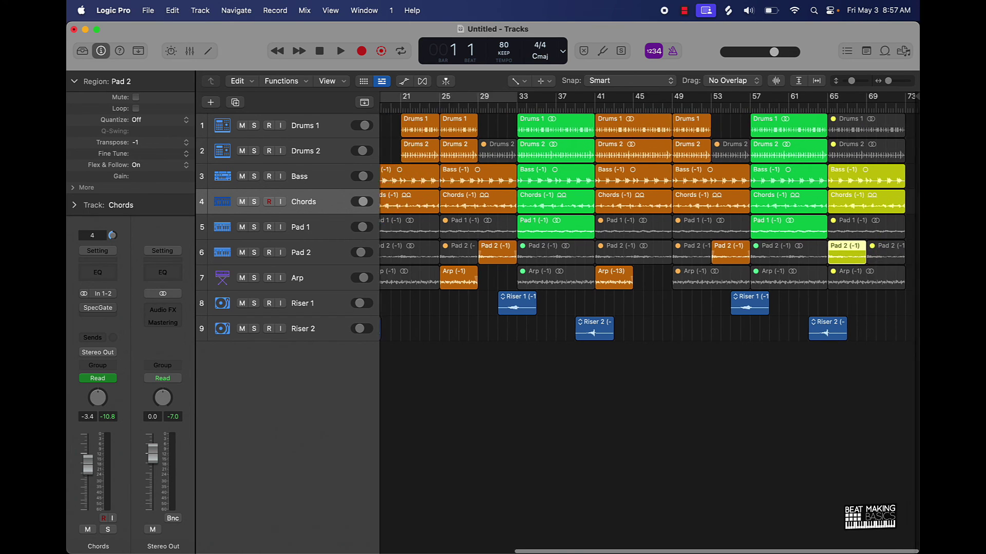
key(t)
click(742, 375)
scroll(677, 368, left, 3)
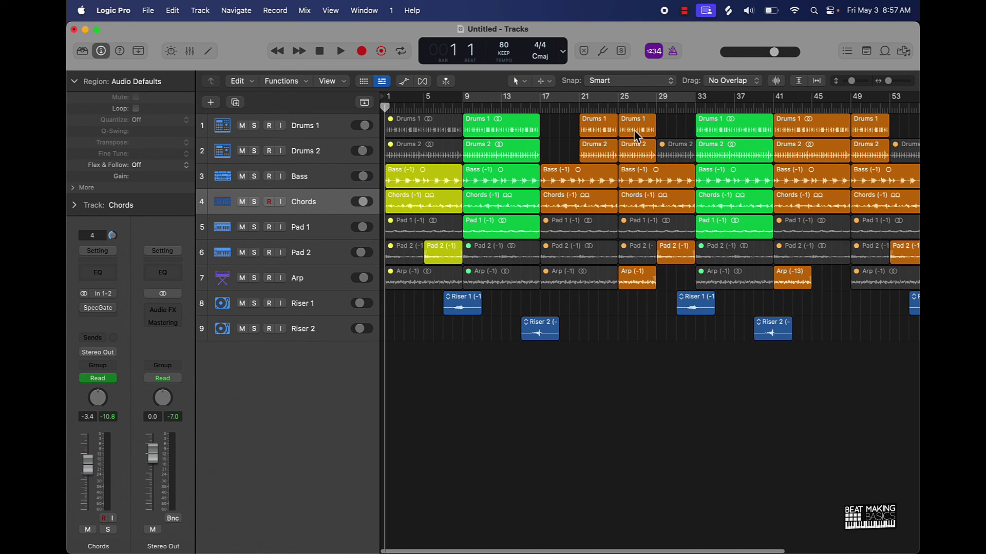
Play the song from bar 21, muting Drums 1 and Drums 2 and lowering the Arp volume slightly.
click(578, 108)
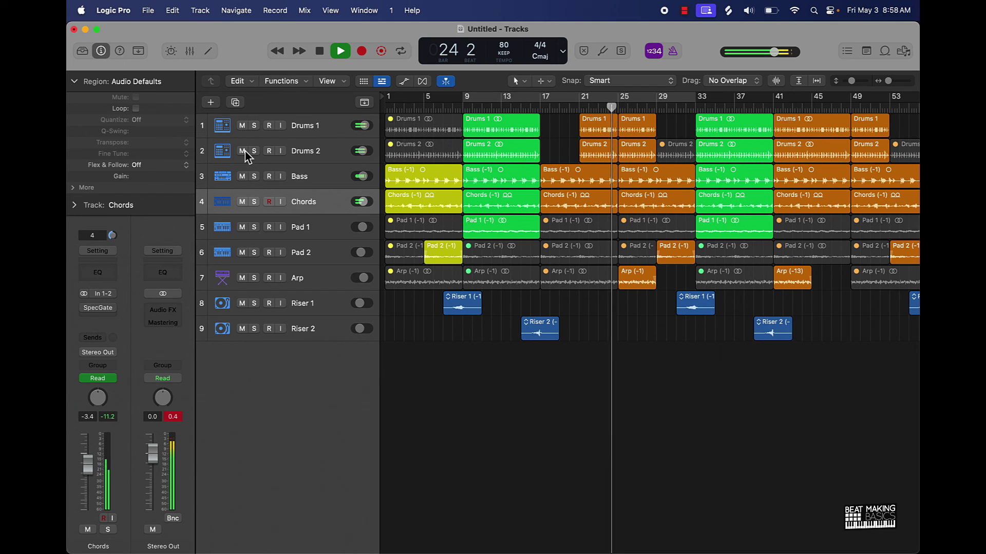
drag(242, 151, 242, 125)
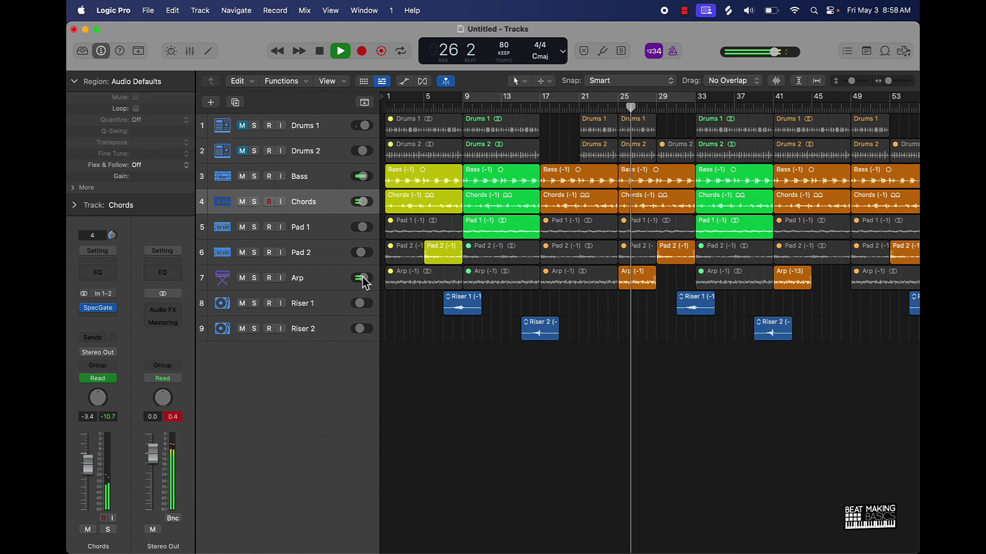
drag(363, 278, 361, 278)
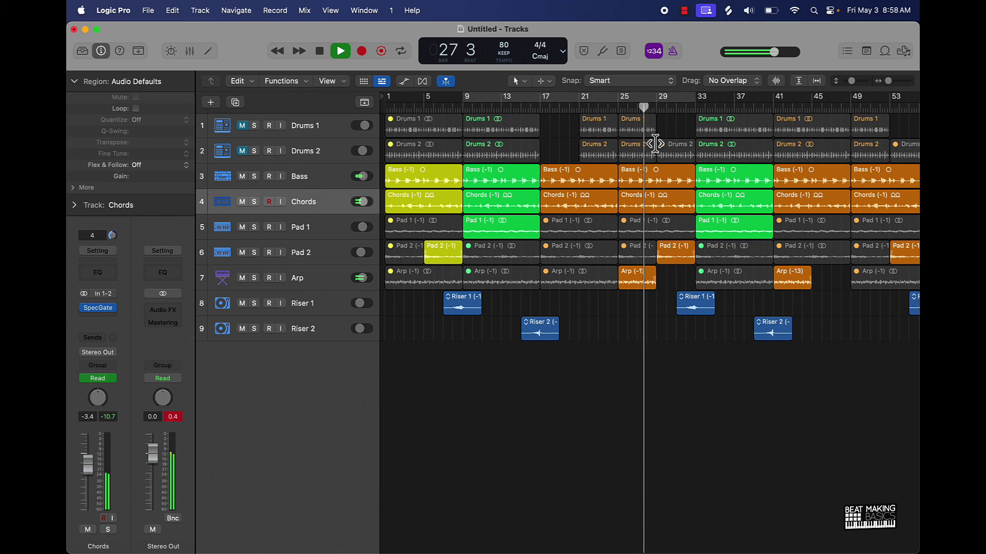
Unmute the Drums 1 and Drums 2 tracks, and delete the muted Drums 2 region at bar 29.
click(242, 126)
click(243, 148)
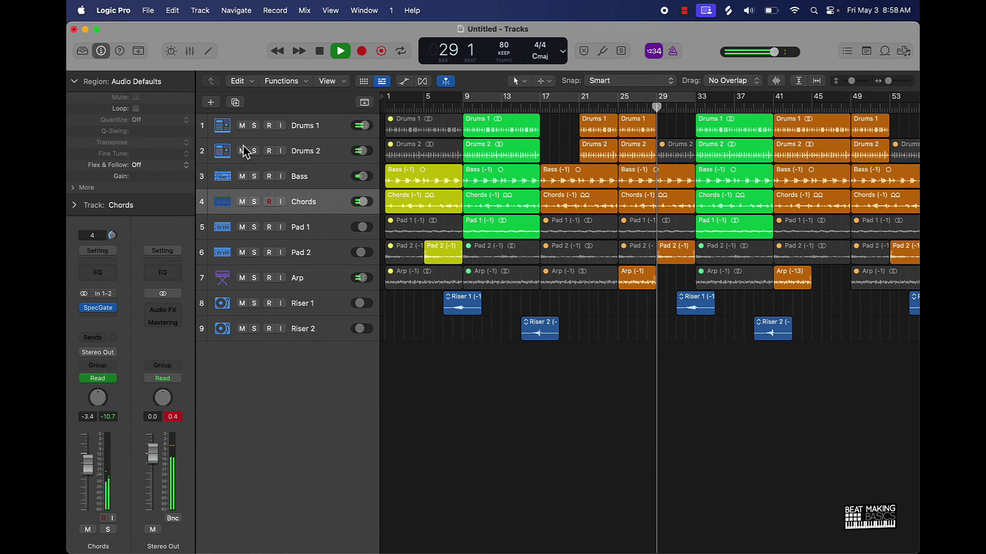
click(667, 150)
key(Delete)
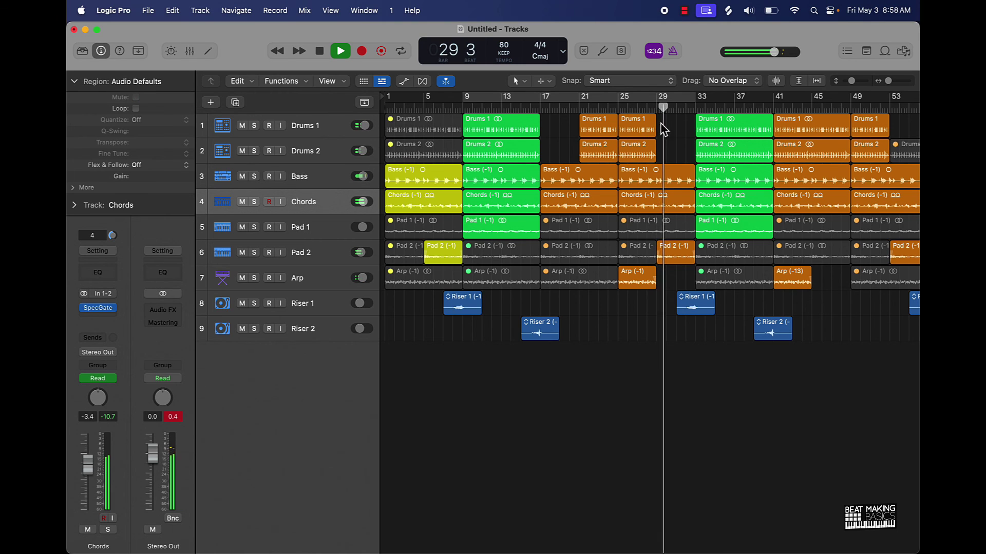
Repeat the bar 25 Drums 1 and Drums 2 regions into bar 29, and trim the originals' start to just before bar 29.
drag(662, 133, 646, 152)
key(super+r)
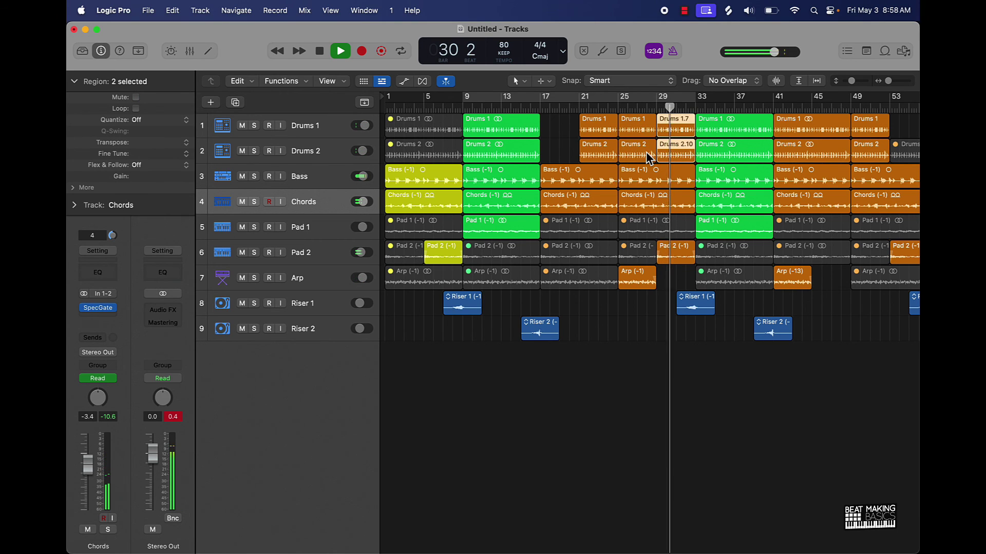
click(632, 133)
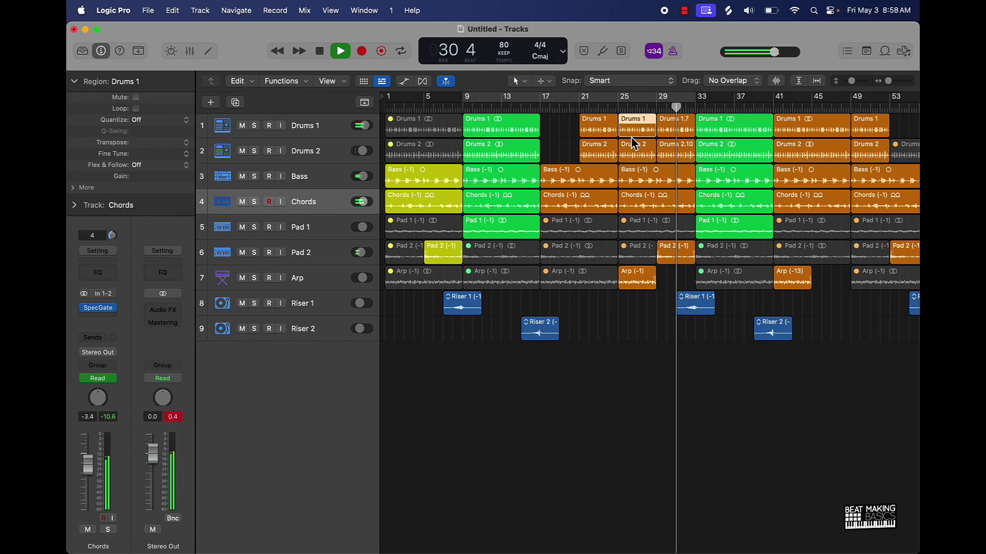
shift+click(629, 154)
drag(620, 154, 653, 148)
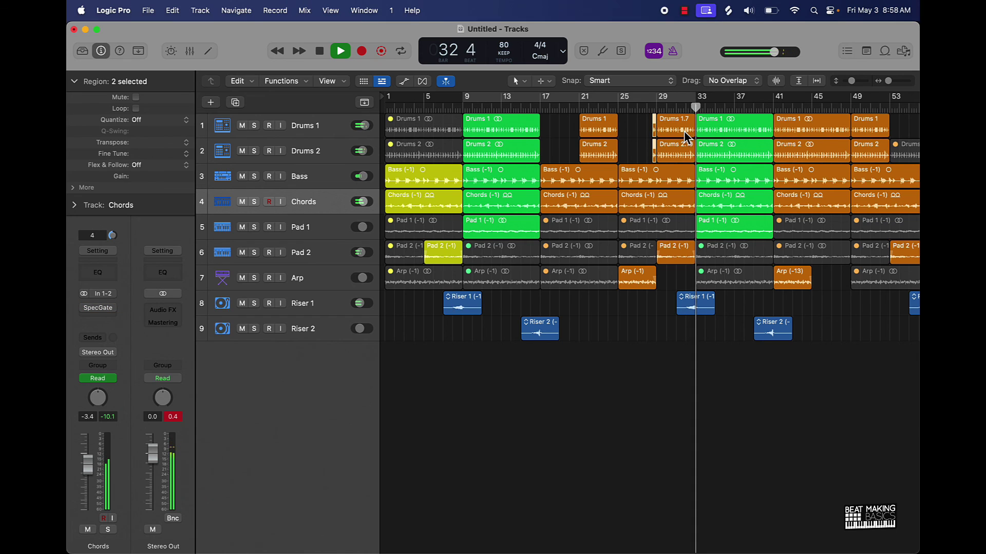
click(640, 140)
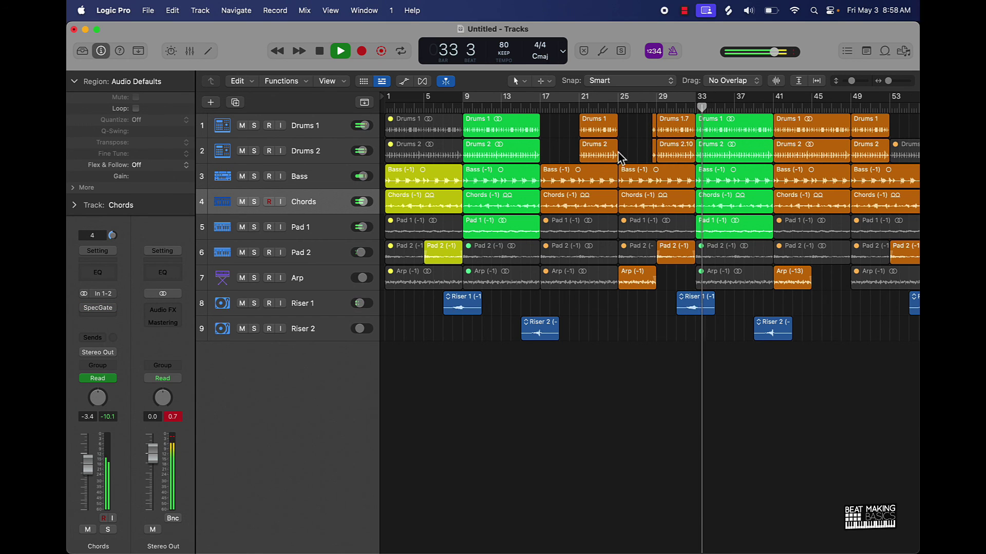
Reset the Stereo Out peak level, check the track automation, and set the Arp volume to -9.2 dB.
drag(371, 278, 369, 278)
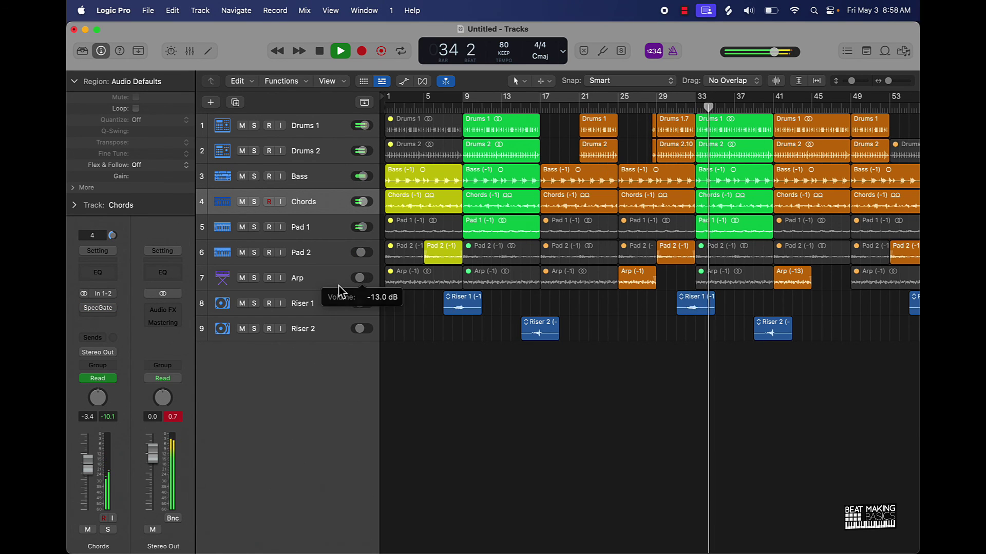
click(173, 416)
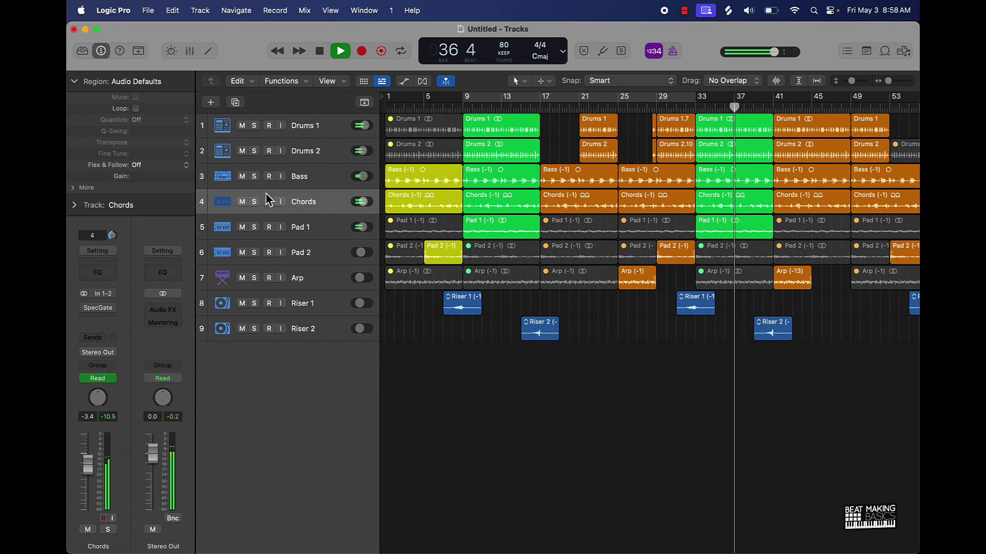
key(a)
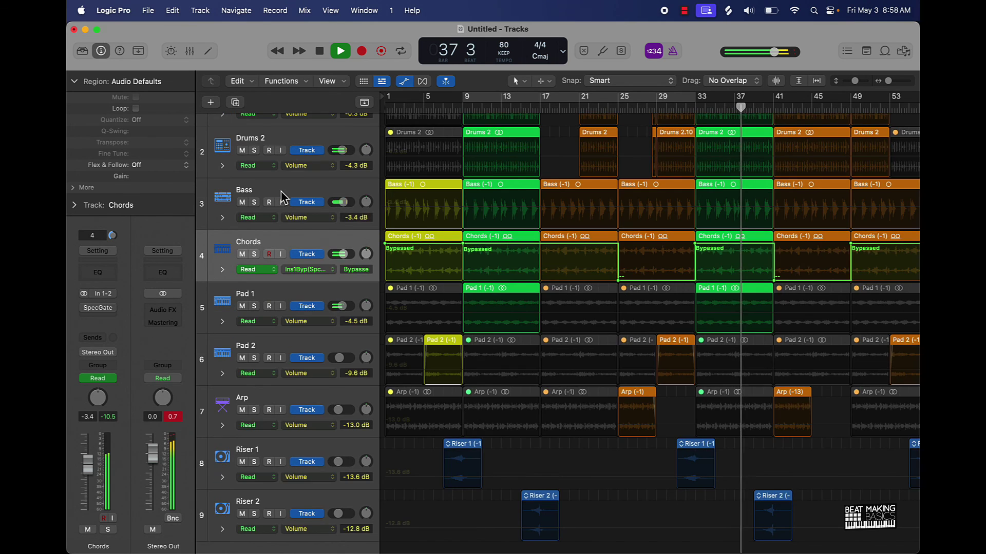
key(a)
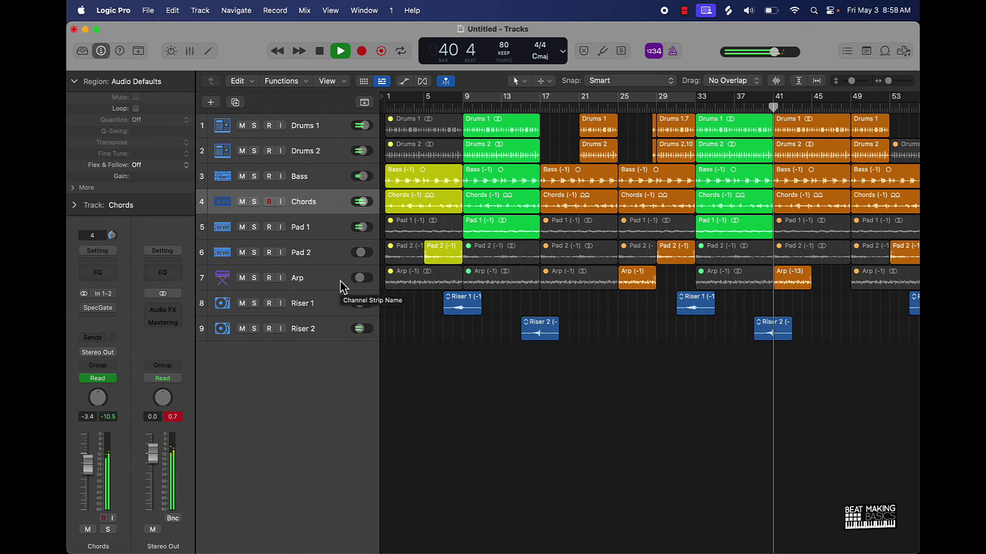
click(359, 279)
drag(359, 279, 360, 279)
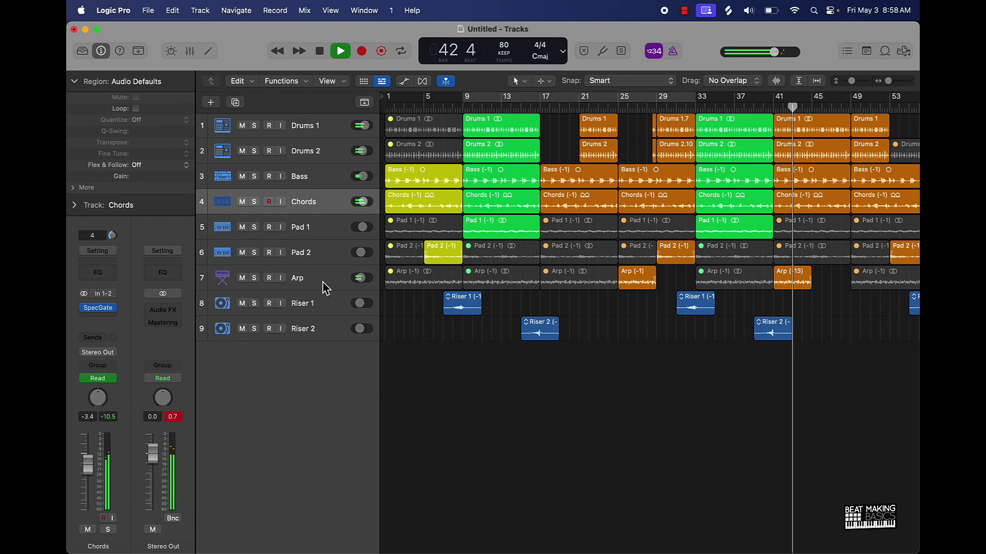
click(324, 286)
click(106, 314)
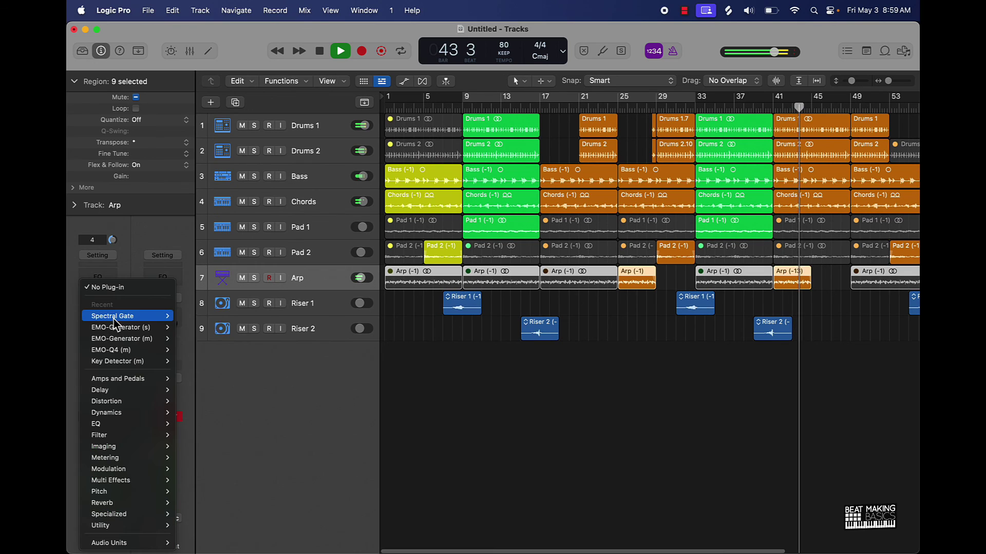
mouse_move(128, 471)
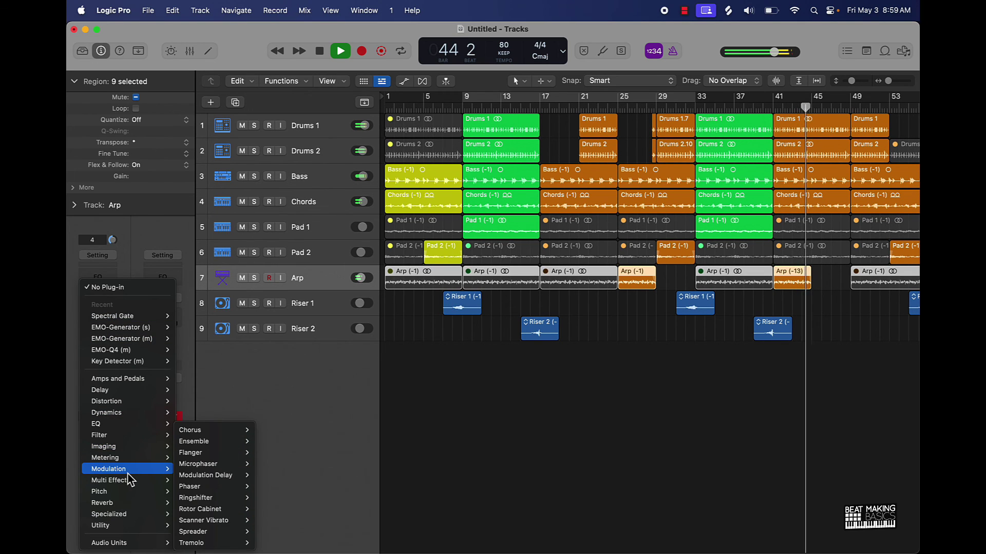
mouse_move(211, 488)
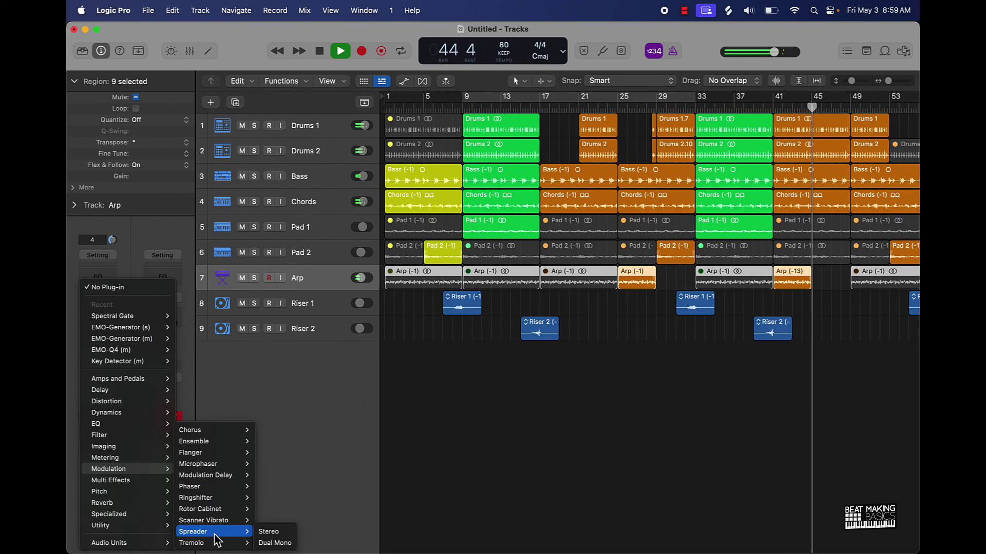
mouse_move(214, 544)
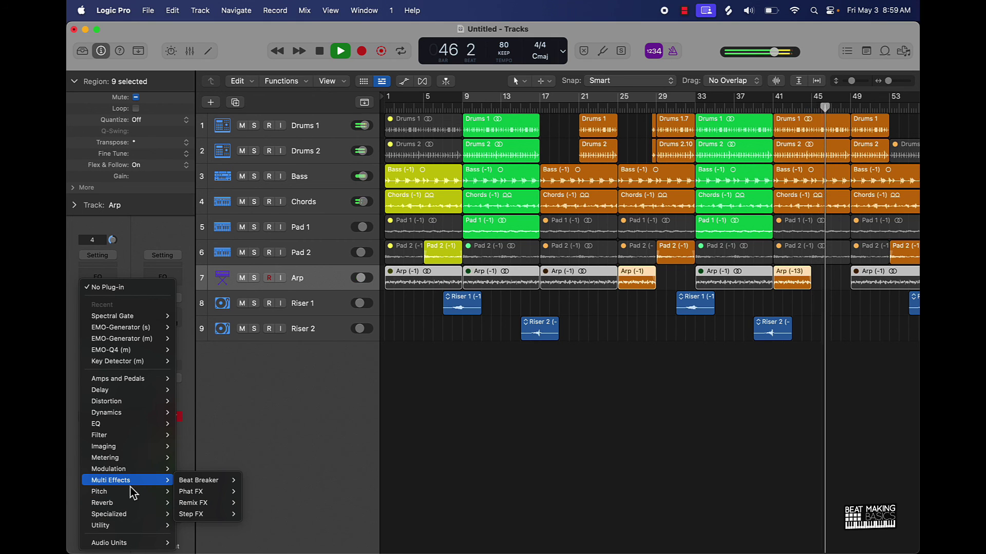
click(498, 456)
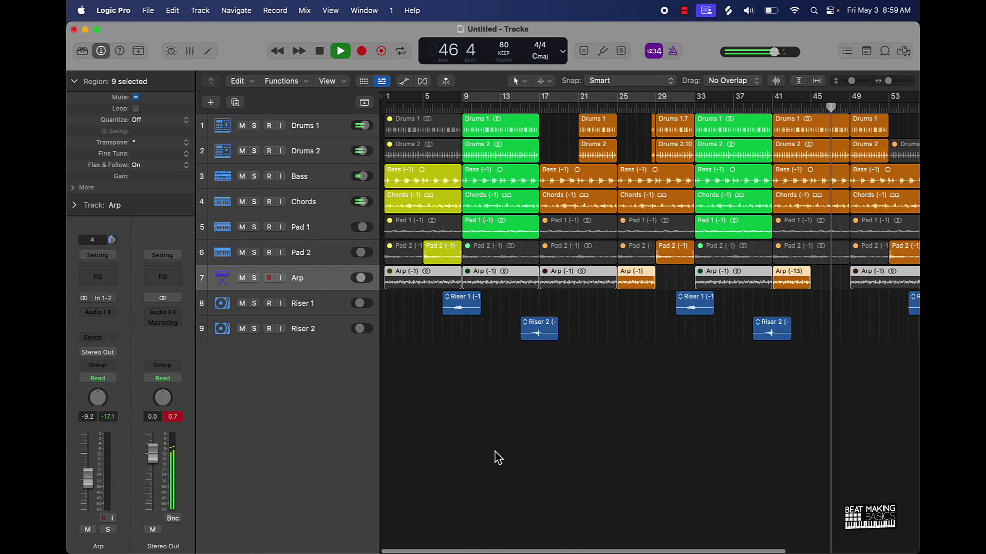
click(610, 407)
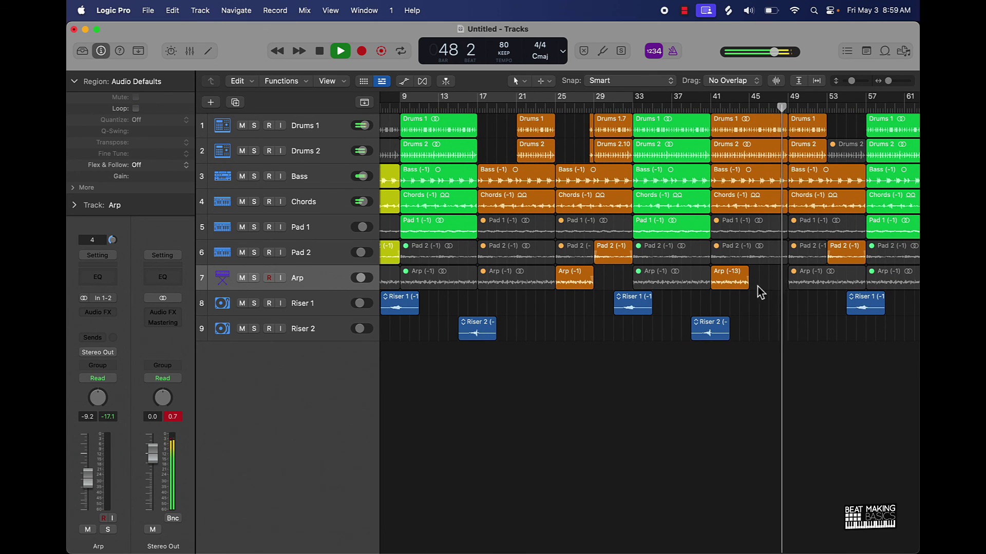
Delete the muted Arp region at bar 49, and undo the deletion.
click(791, 284)
key(Delete)
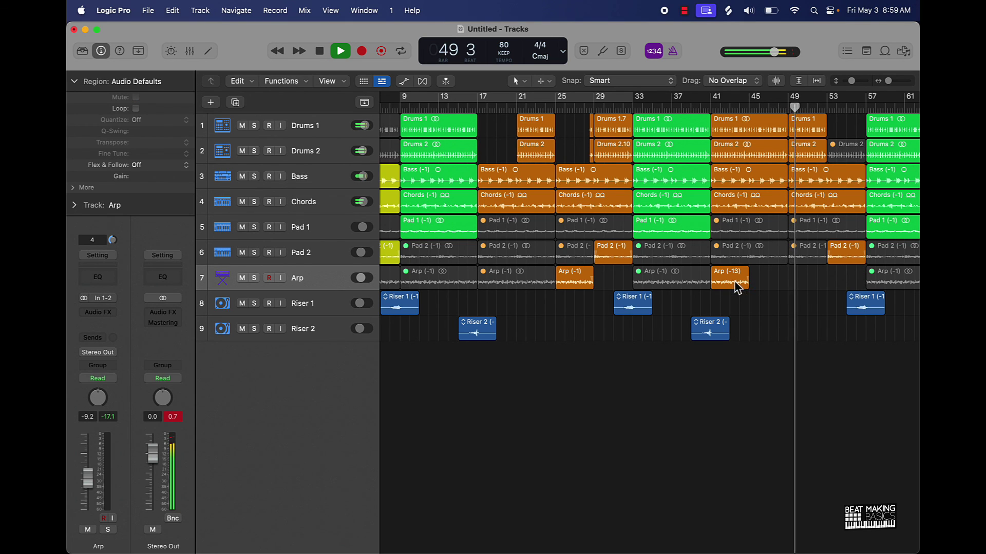
key(ctrl+z)
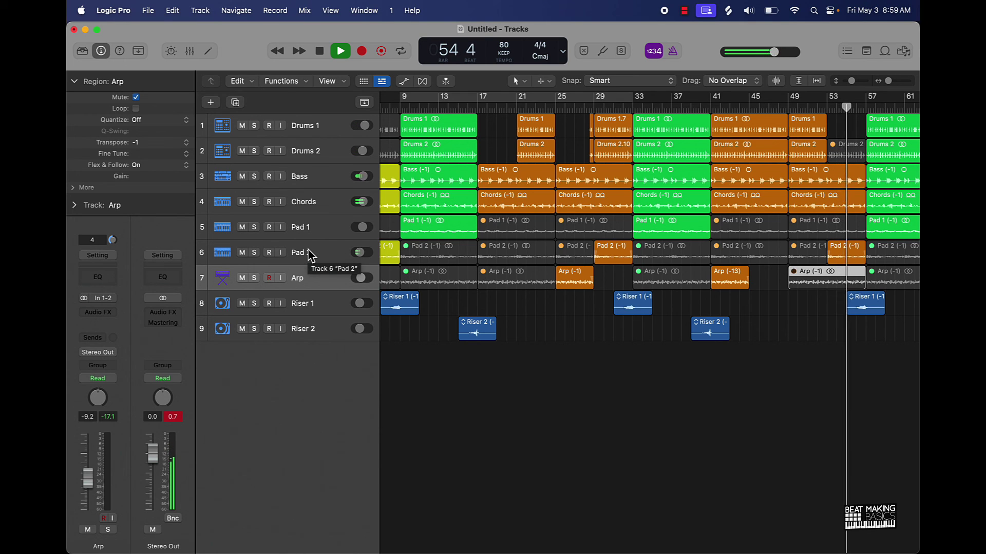
Lower all nine track faders together by about 0.9 dB in the Mixer, close the Mixer, and deselect the regions.
click(325, 201)
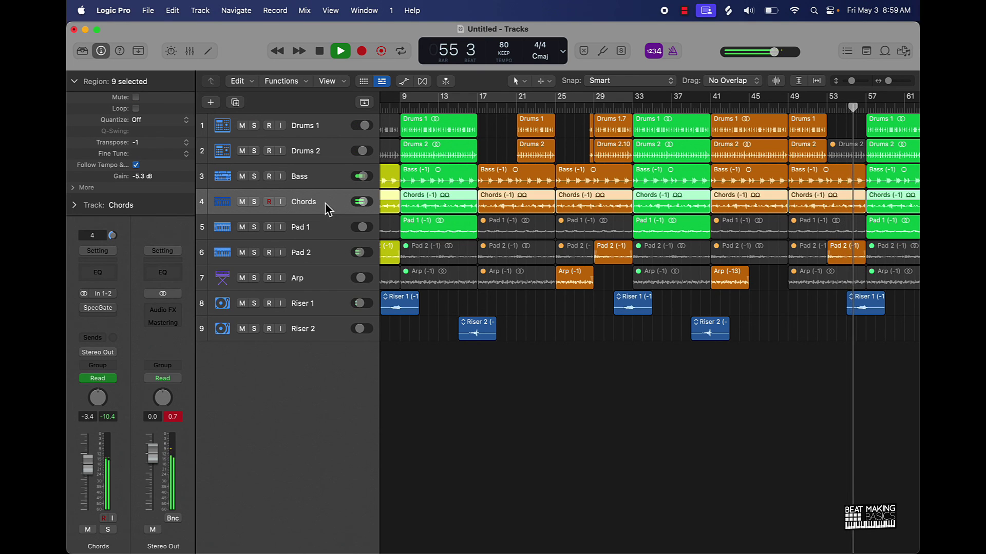
scroll(634, 392, right, 5)
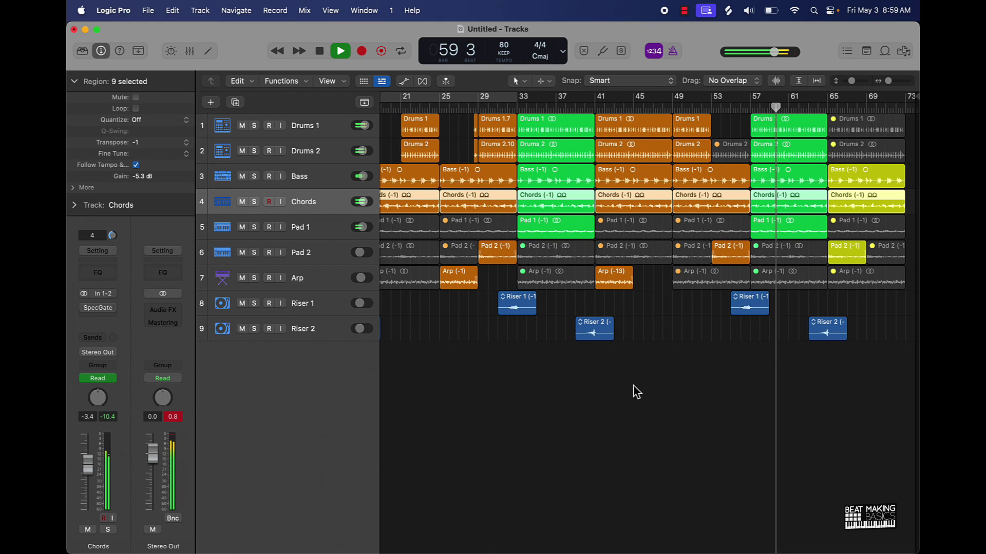
click(190, 51)
drag(561, 520, 257, 461)
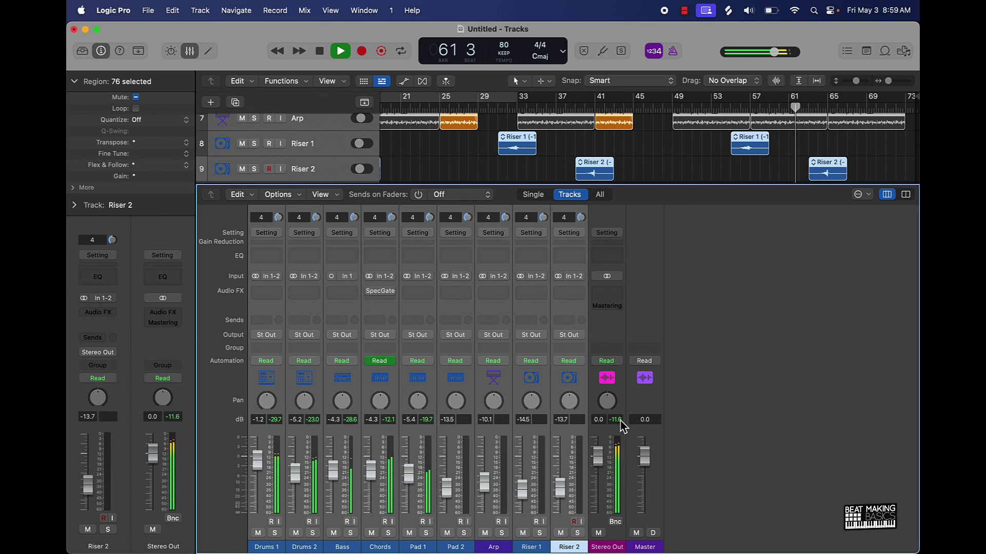
click(189, 51)
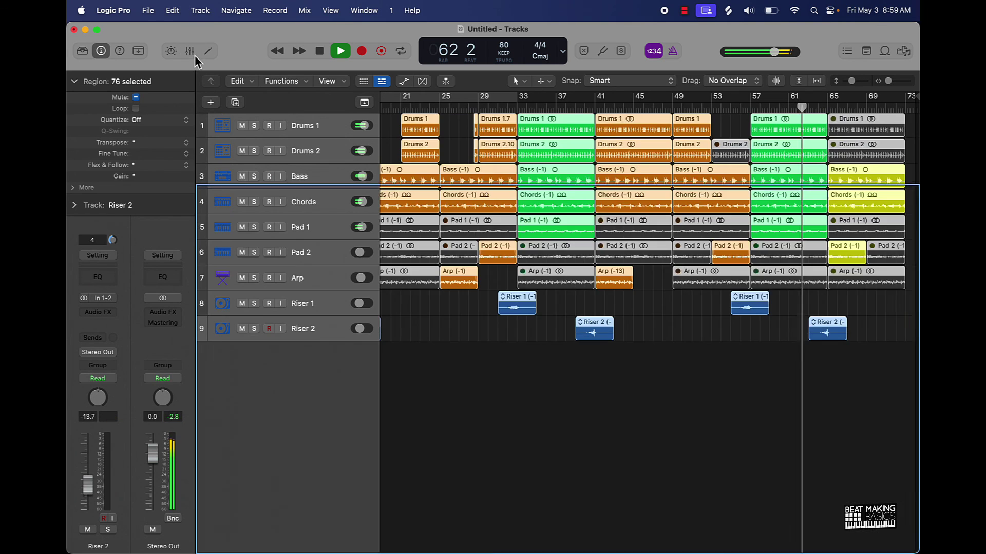
click(515, 389)
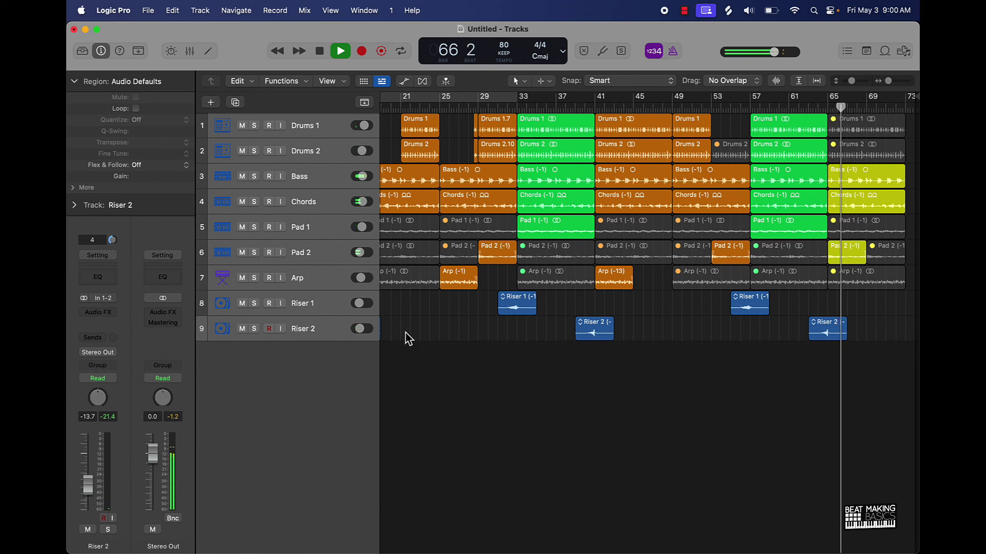
Add long fade-outs to the final Bass and Chords regions ending at bar 73, replay the ending, and return to the Pointer tool.
scroll(407, 343, up, 4)
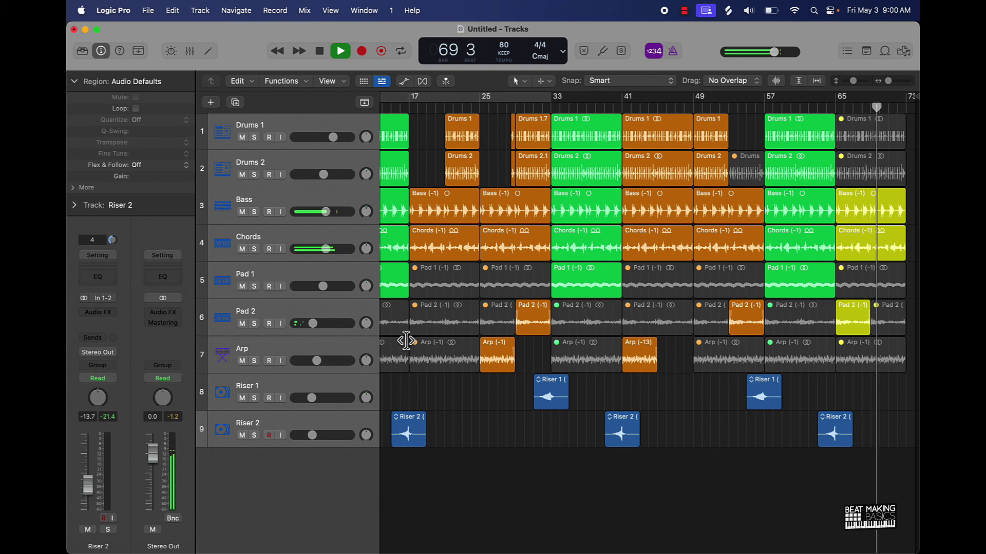
key(t)
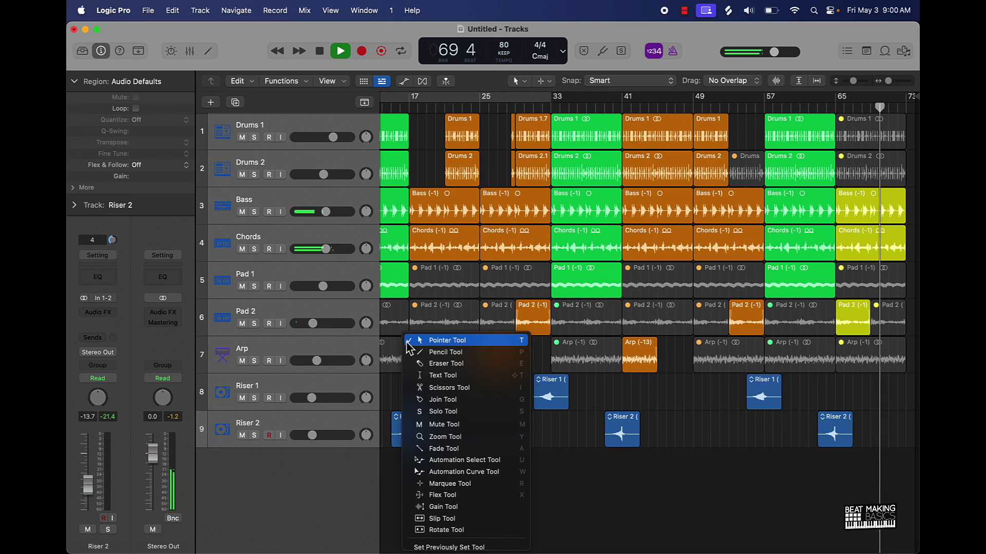
click(435, 442)
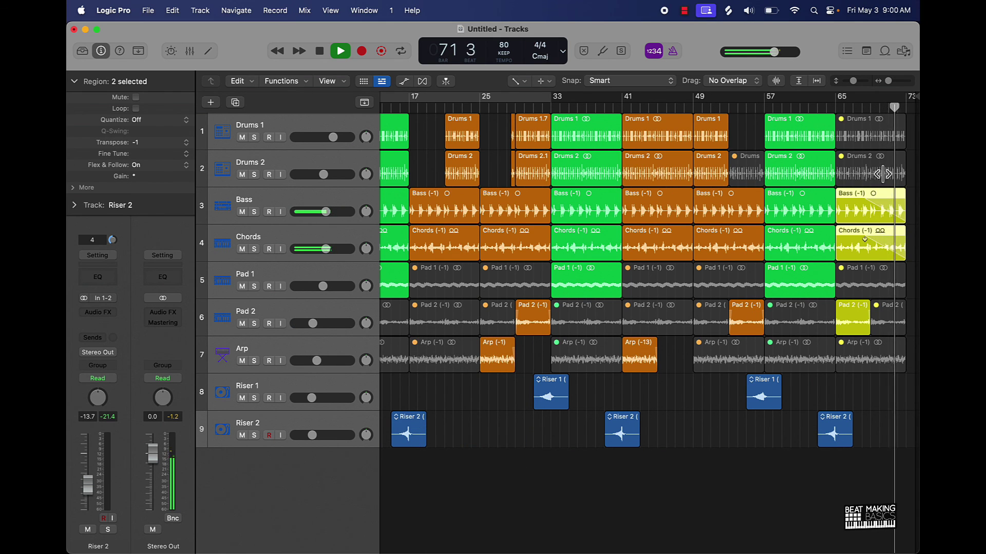
key(space)
key(space)
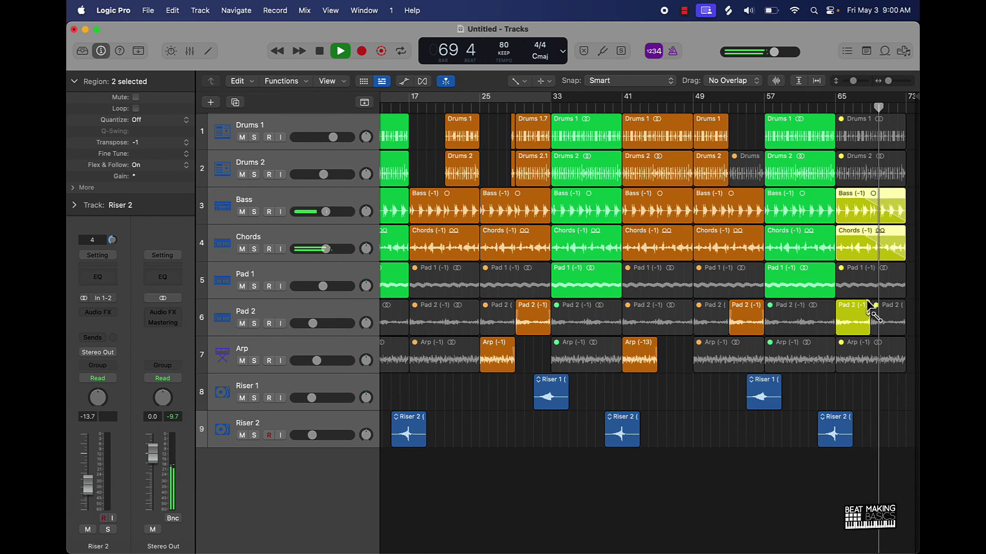
key(t)
click(867, 302)
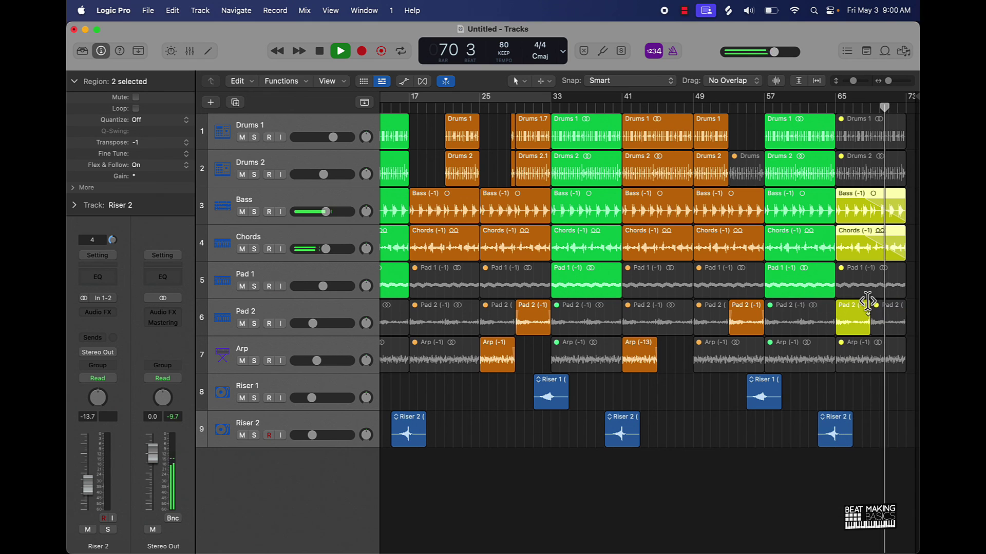
key(t)
click(868, 302)
click(828, 390)
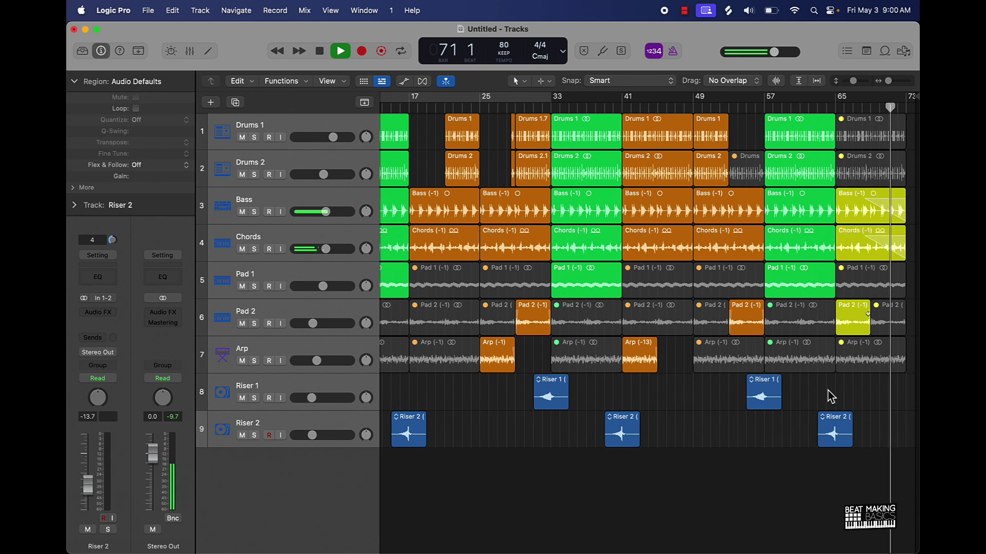